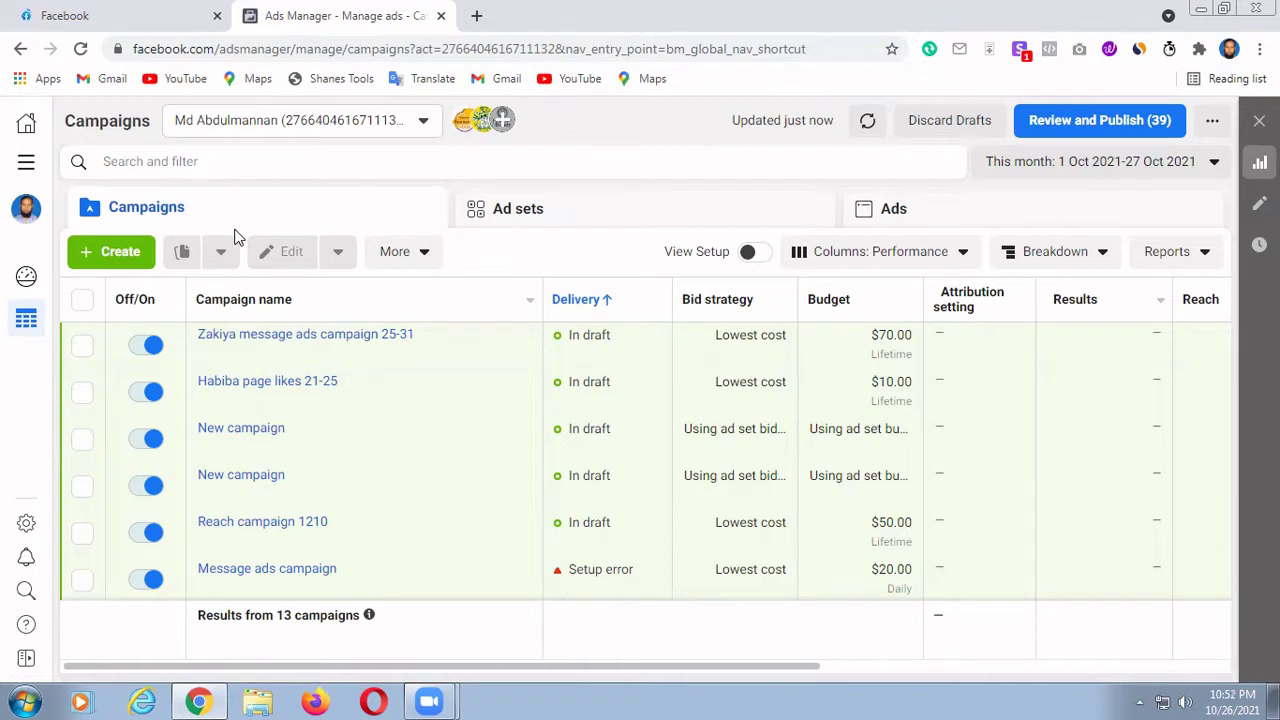
# Step: Start a new campaign with the Lead Generation objective and expand its optional naming fields
pyautogui.click(115, 253)
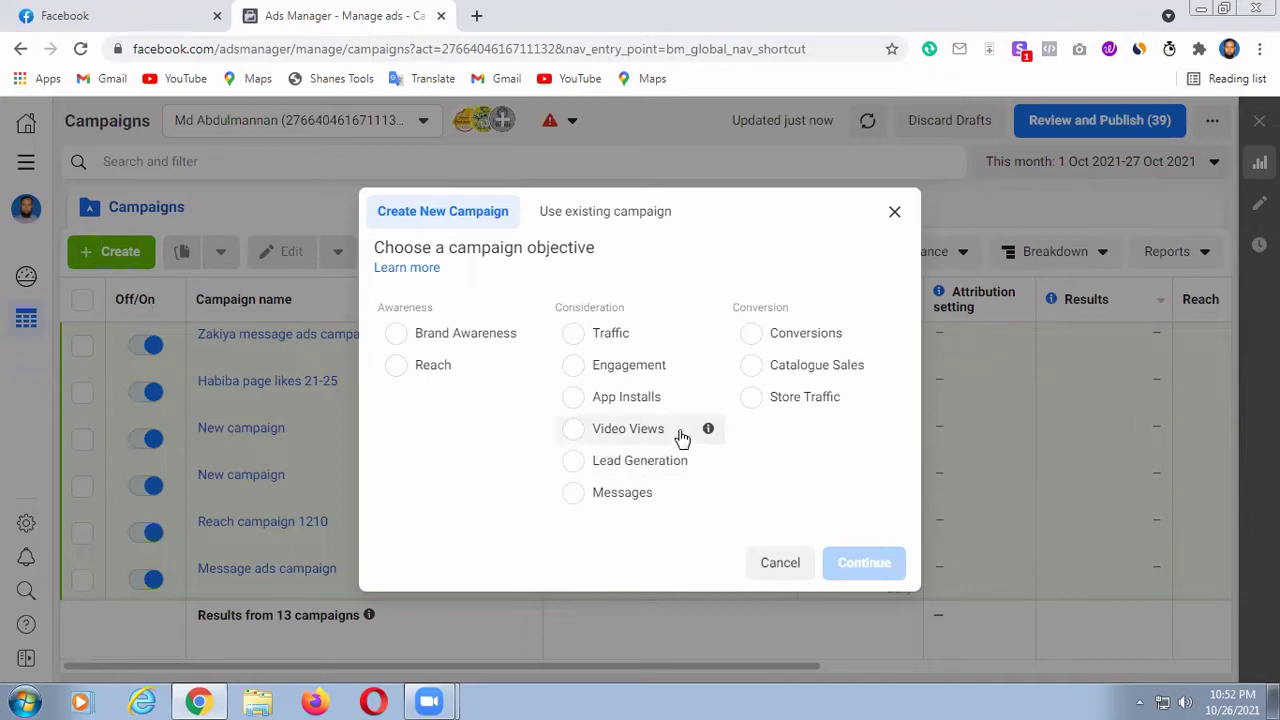
pyautogui.click(604, 464)
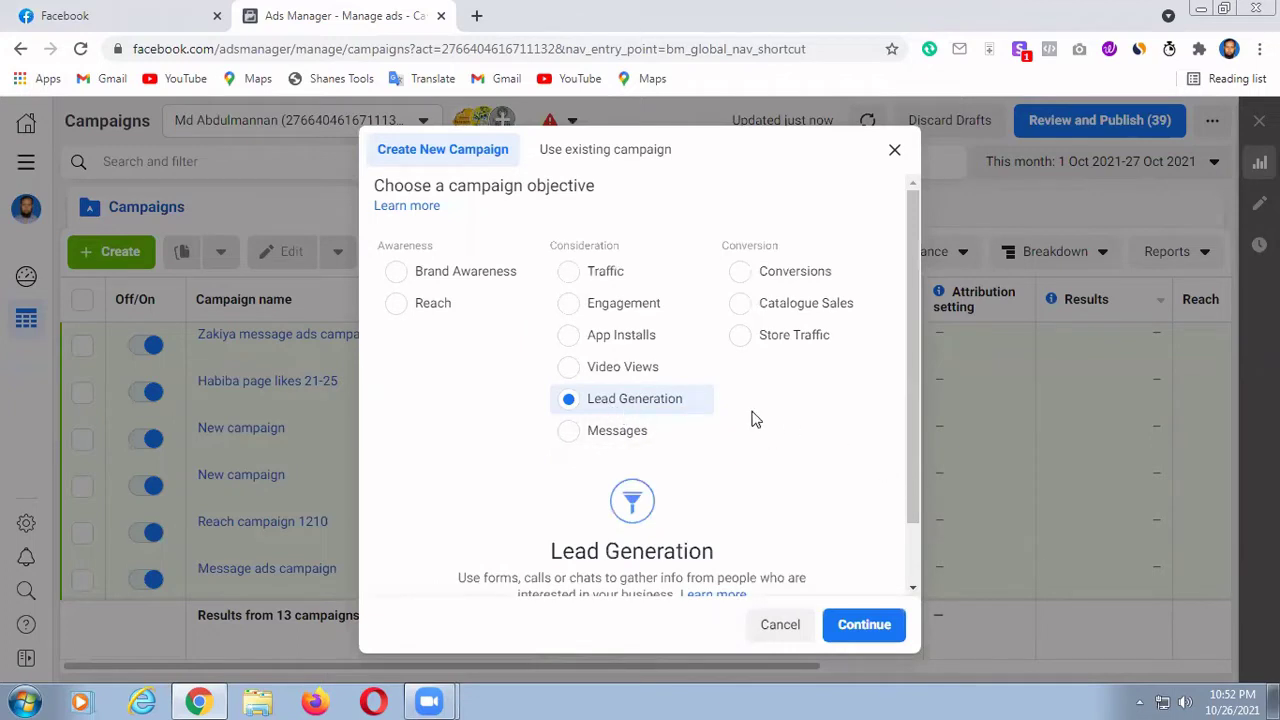
pyautogui.scroll(-1, 752, 420)
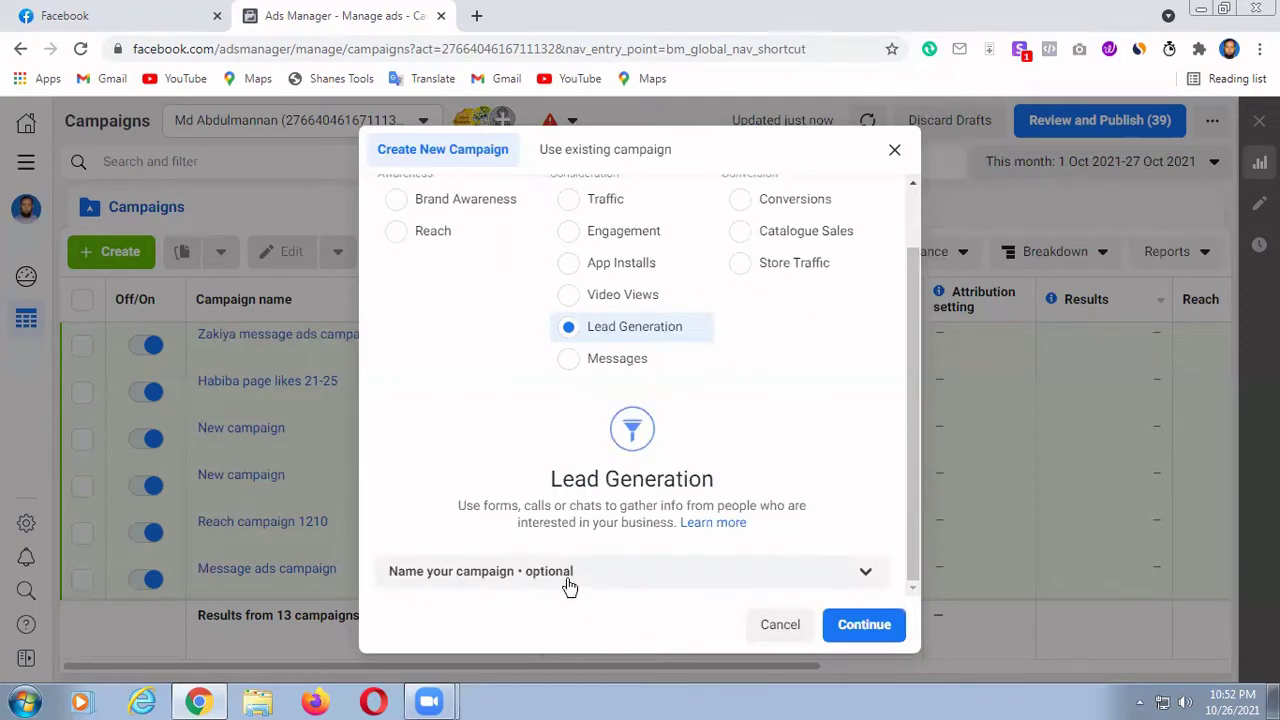
pyautogui.click(865, 578)
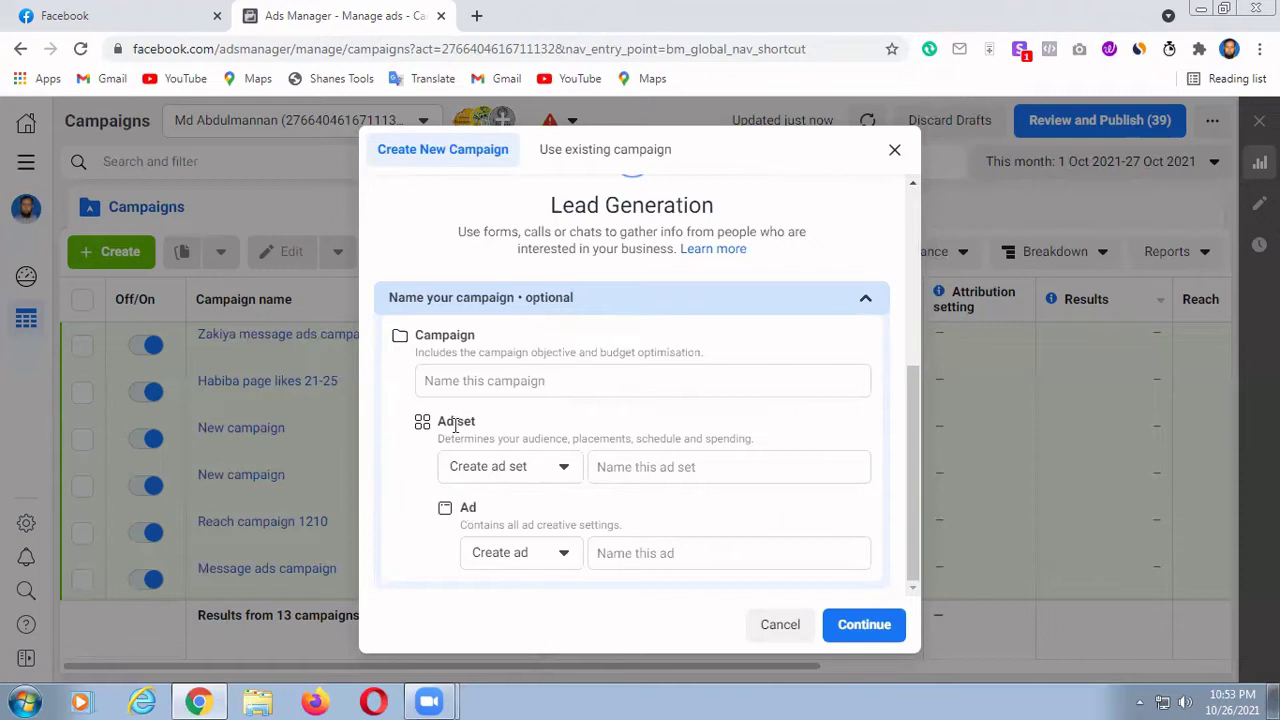
# Step: Name the campaign "Mehejabin Fashion Lead generation 27-31"
pyautogui.click(437, 381)
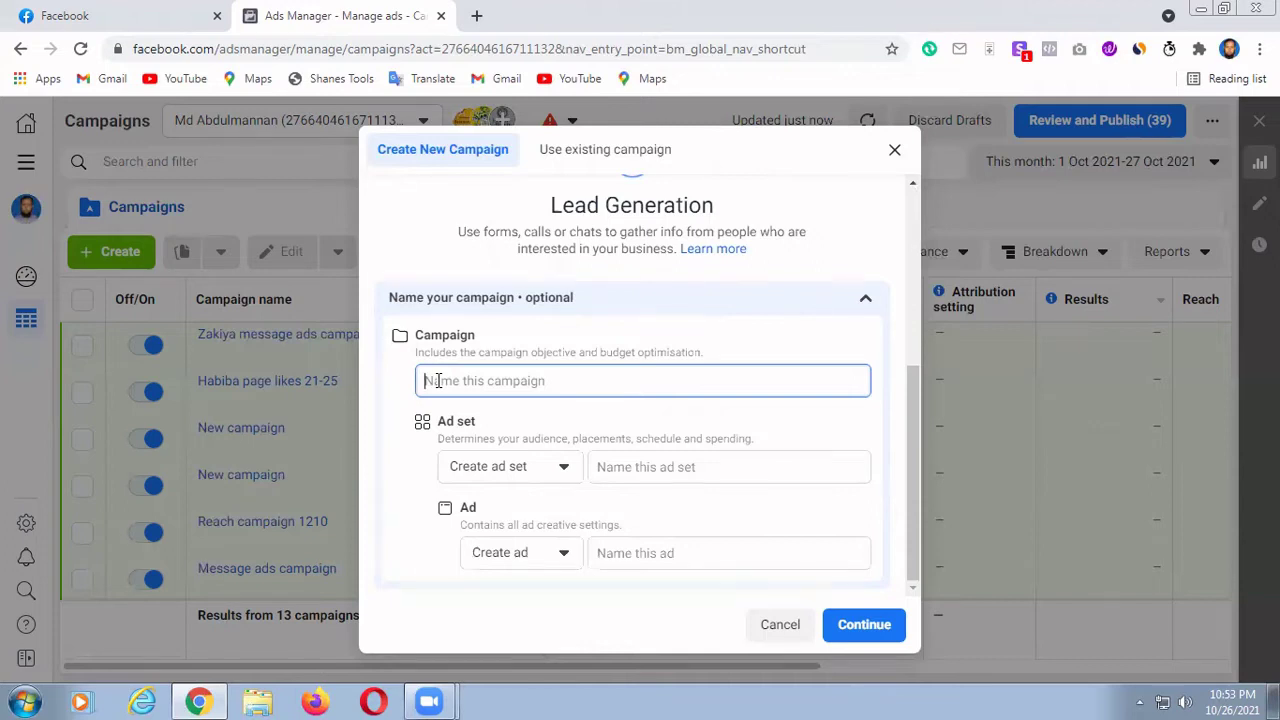
pyautogui.write('Meh')
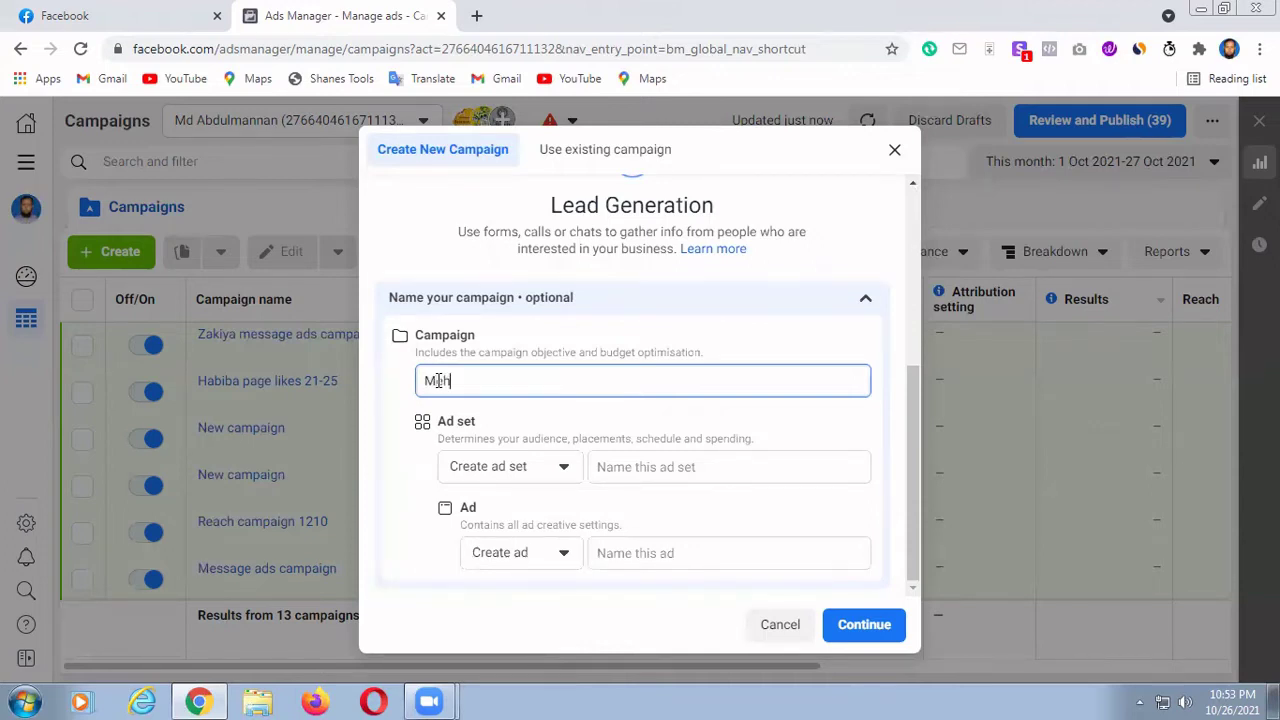
pyautogui.write('ei')
pyautogui.write('abi')
pyautogui.write('n')
pyautogui.write(' F')
pyautogui.write('ashio')
pyautogui.write('n')
pyautogui.write('L')
pyautogui.write('ead ')
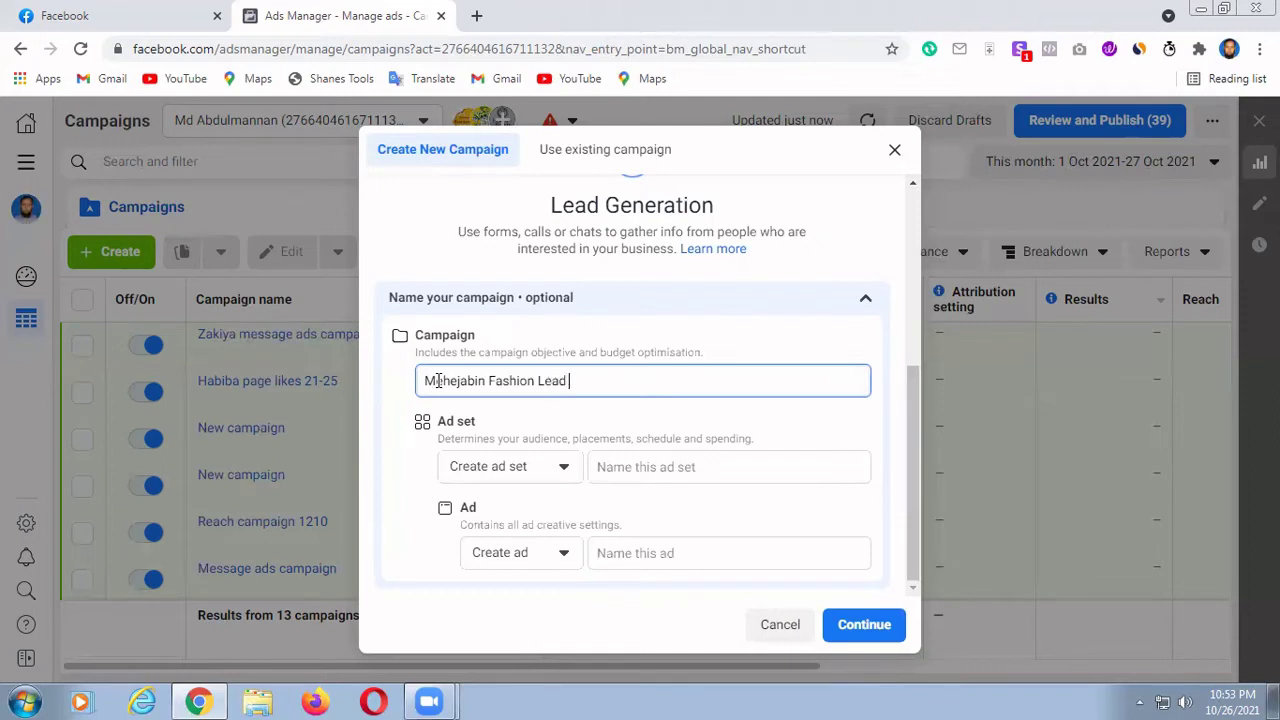
pyautogui.write('generation')
pyautogui.write('27-31')
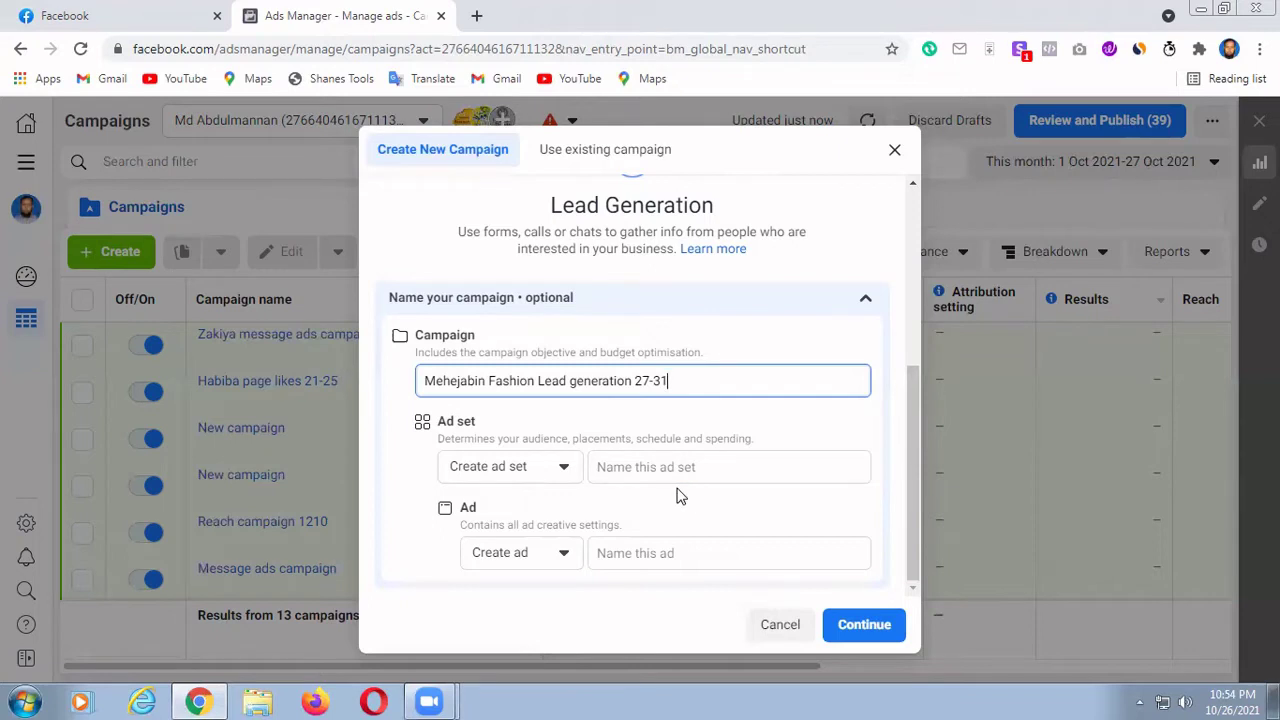
# Step: Name both the ad set and the ad "Lead generation 27-31", copied from the campaign name, and continue to the campaign setup
pyautogui.moveTo(537, 381); pyautogui.dragTo(554, 381)
pyautogui.click(680, 381)
pyautogui.moveTo(535, 381); pyautogui.dragTo(698, 401)
pyautogui.hotkey('ctrl', 'c')
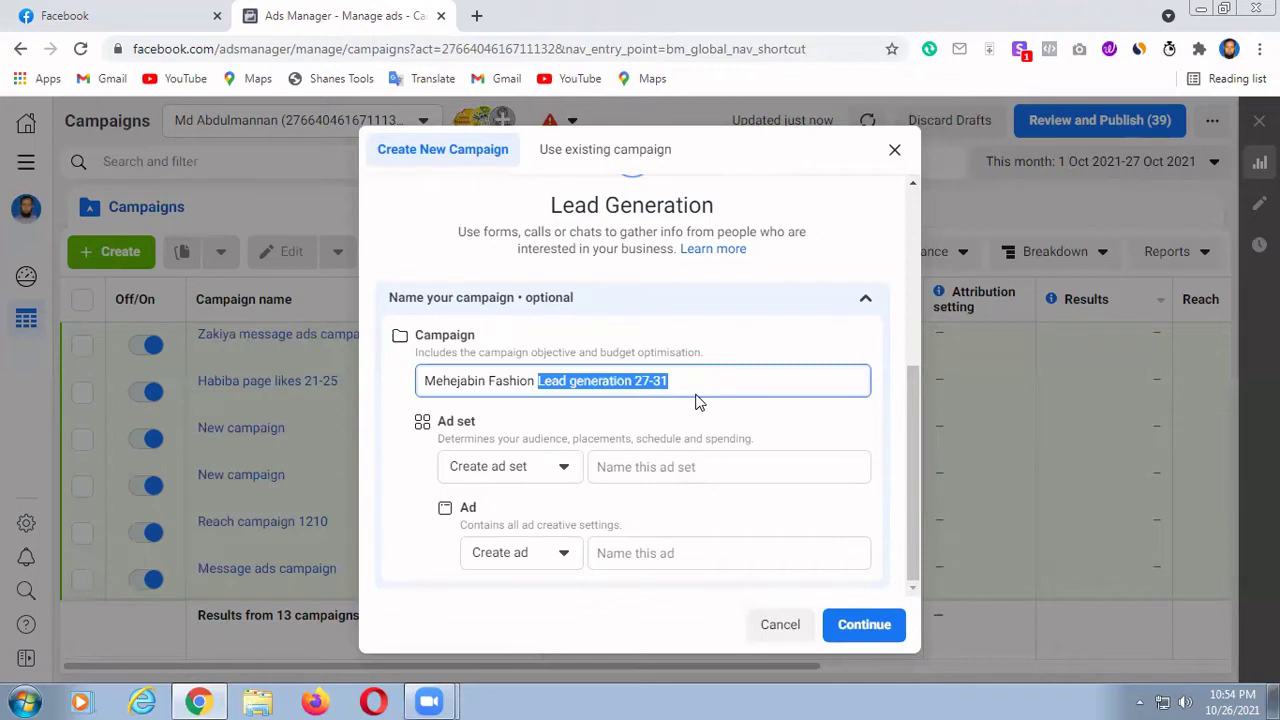
pyautogui.click(618, 468)
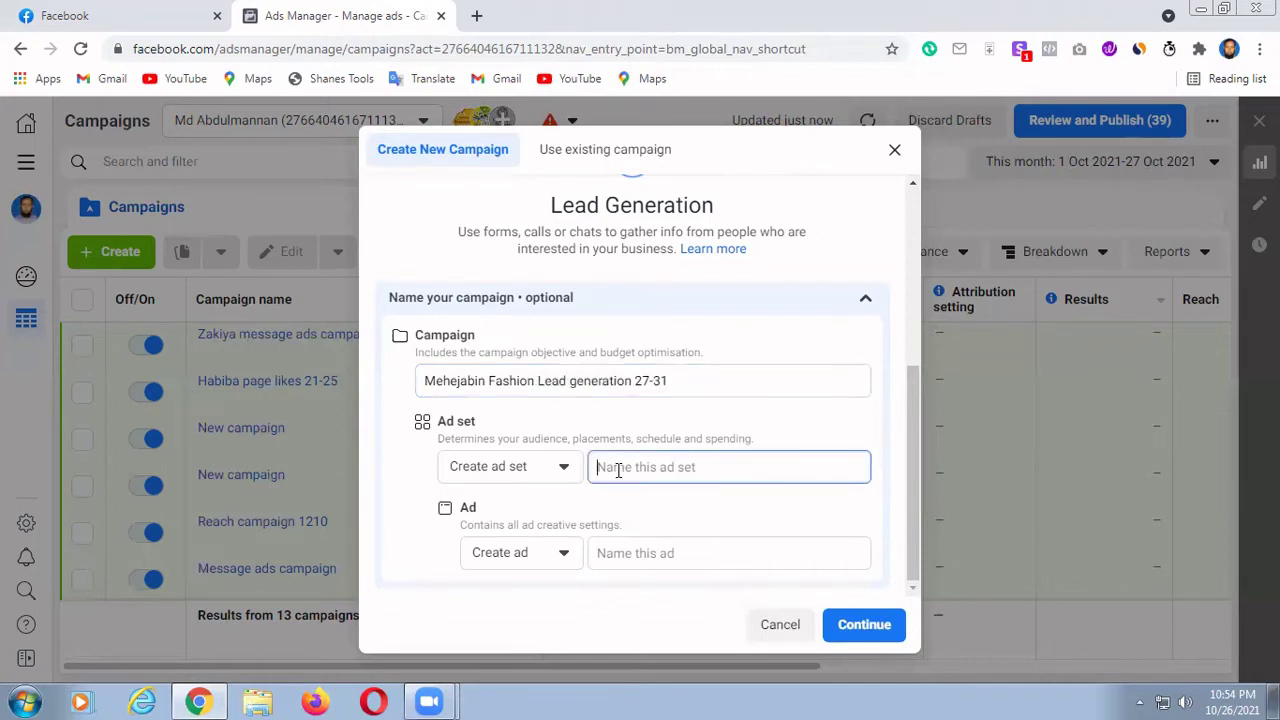
pyautogui.hotkey('ctrl', 'v')
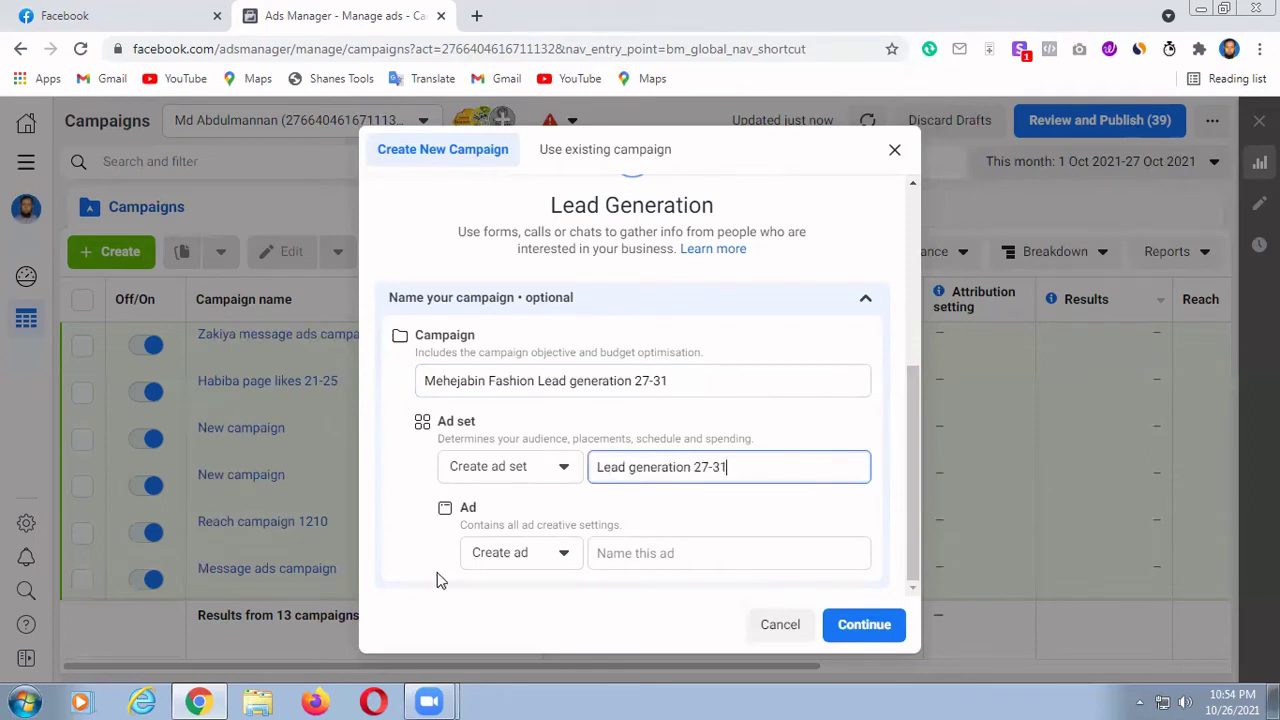
pyautogui.click(628, 555)
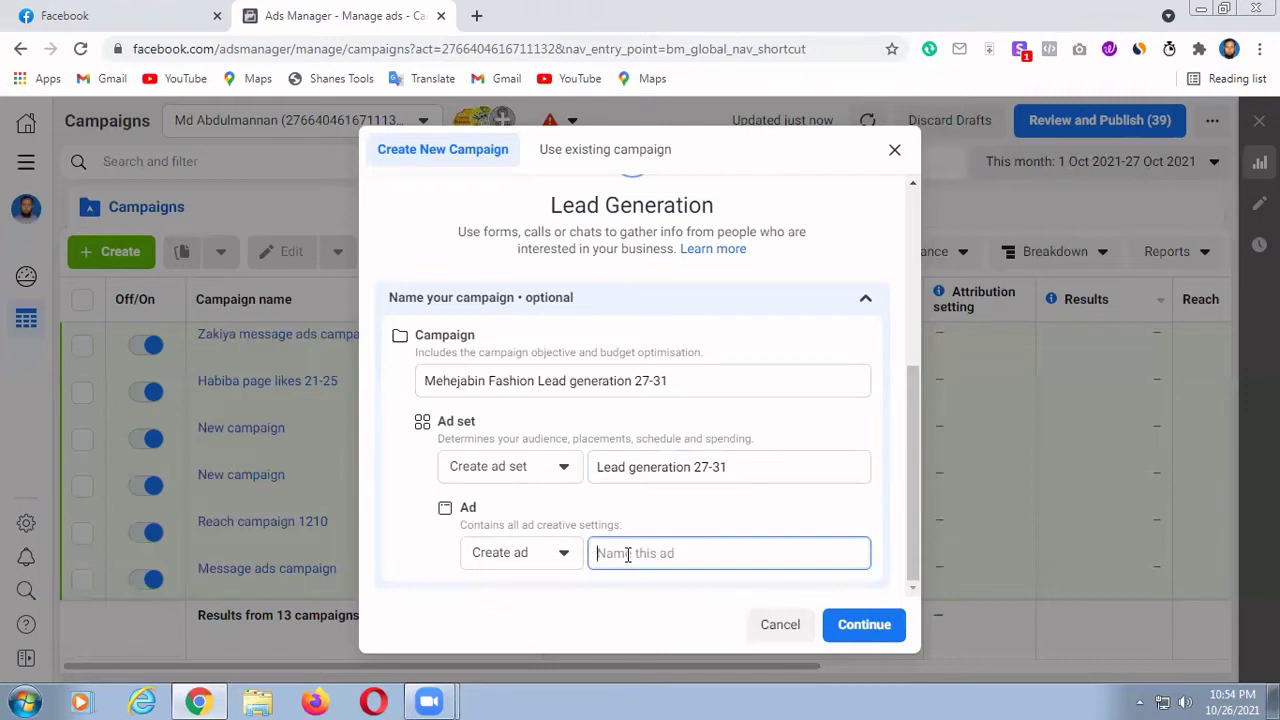
pyautogui.hotkey('ctrl', 'v')
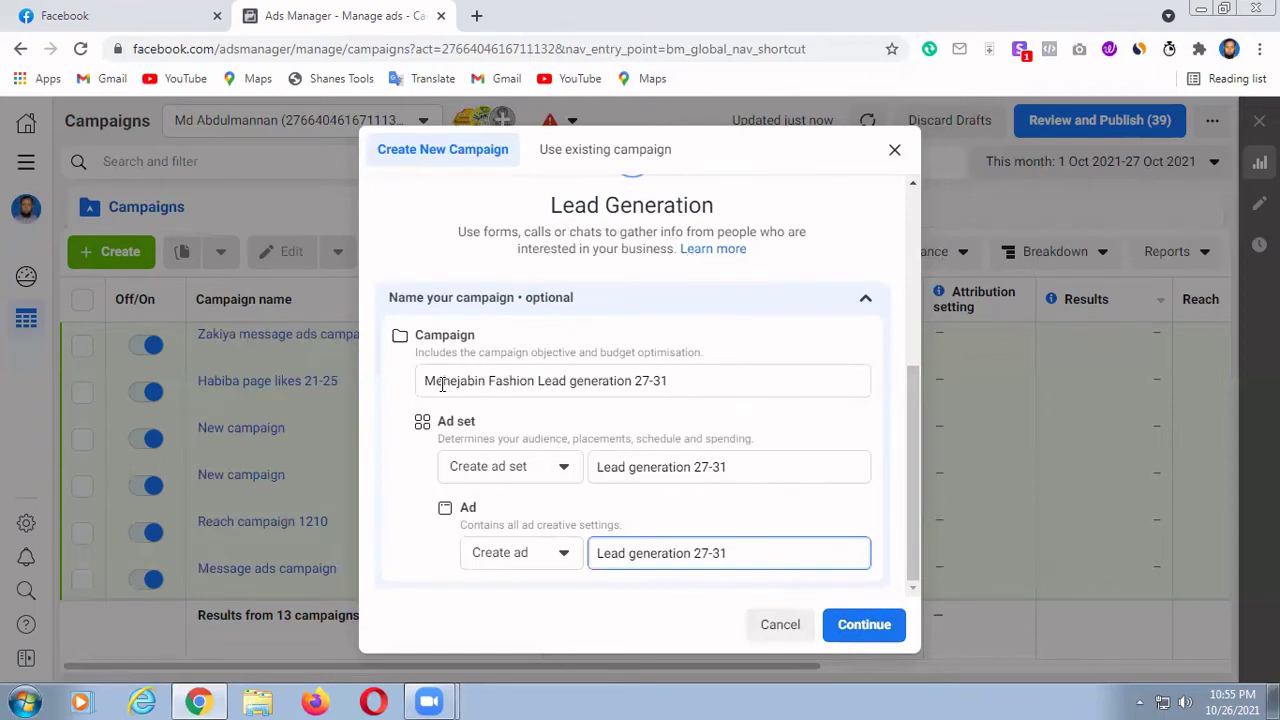
pyautogui.click(866, 630)
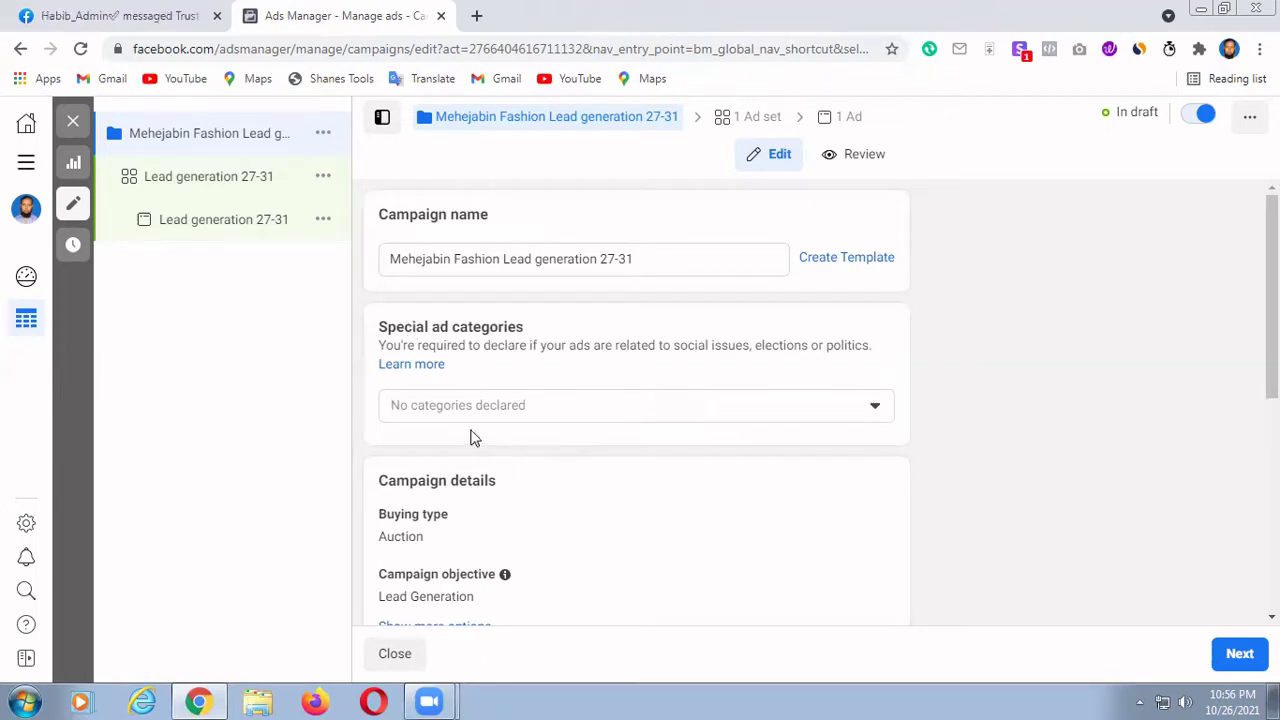
# Step: Try declaring the special ad category "Social issues, elections or politics" and clear it again
pyautogui.click(875, 411)
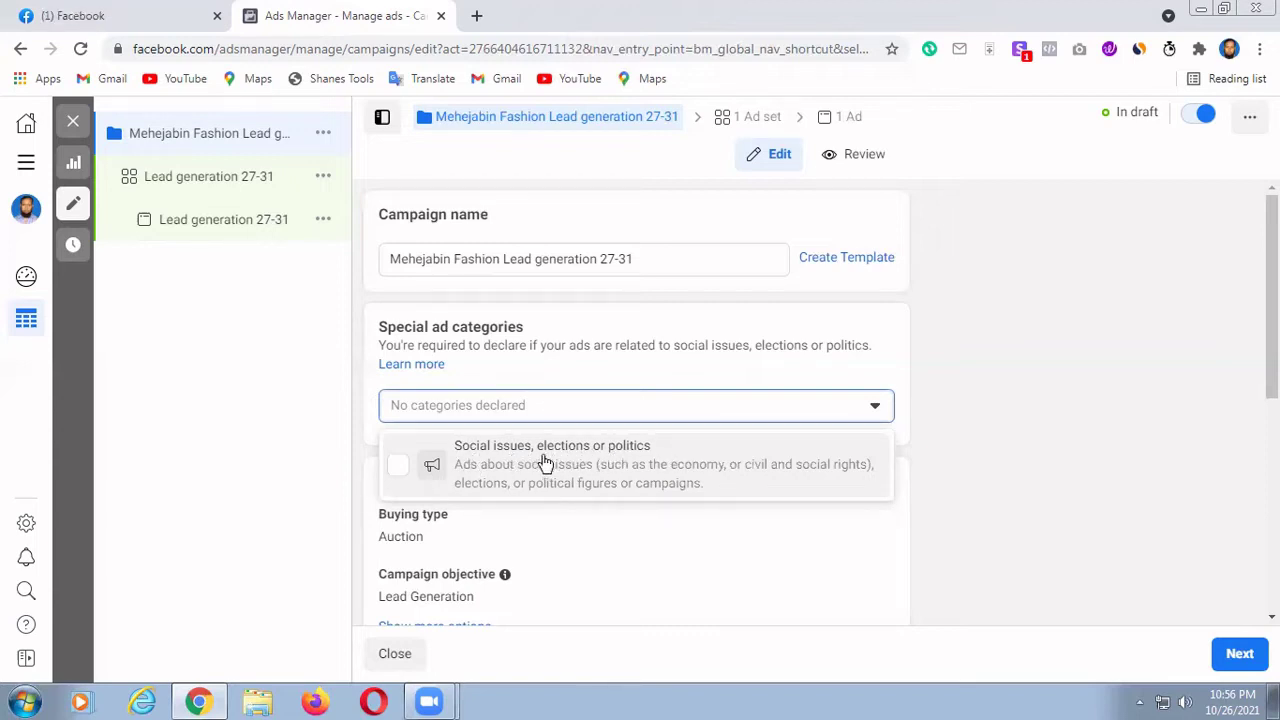
pyautogui.click(398, 467)
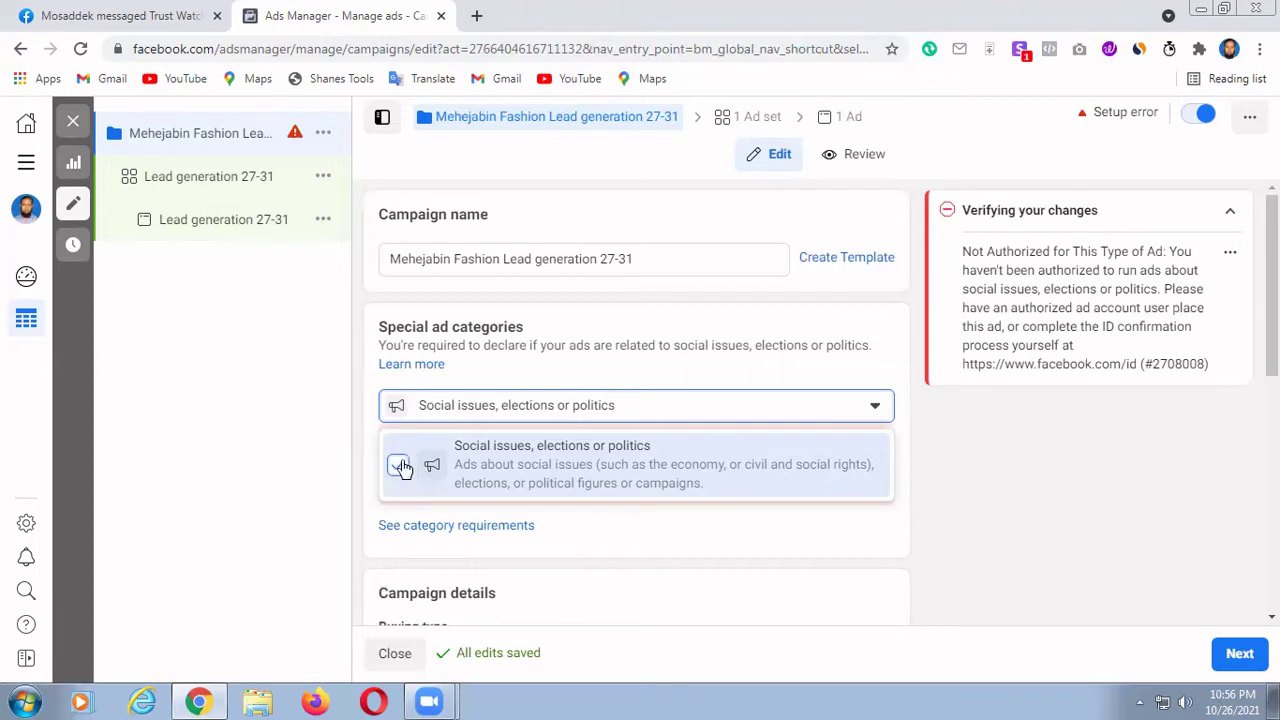
pyautogui.click(398, 467)
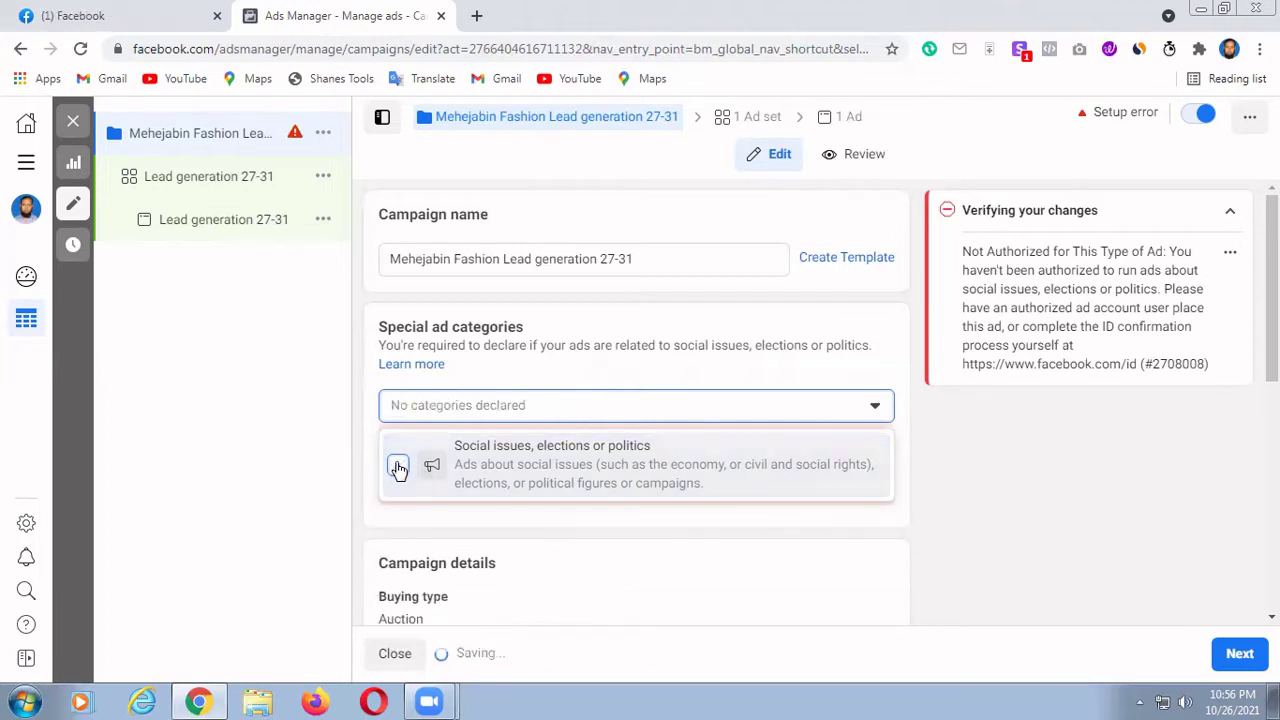
pyautogui.click(931, 432)
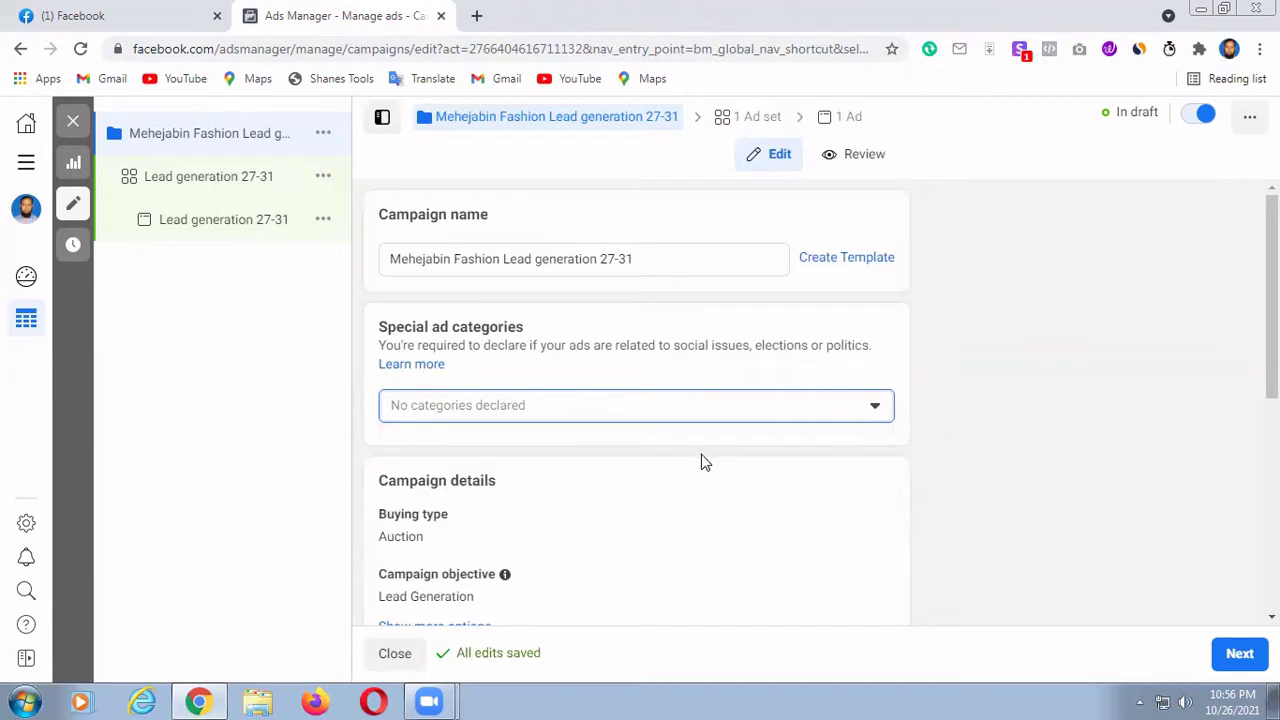
# Step: Review the campaign details, including the buying type and the selectable campaign objectives
pyautogui.scroll(-1, 700, 462)
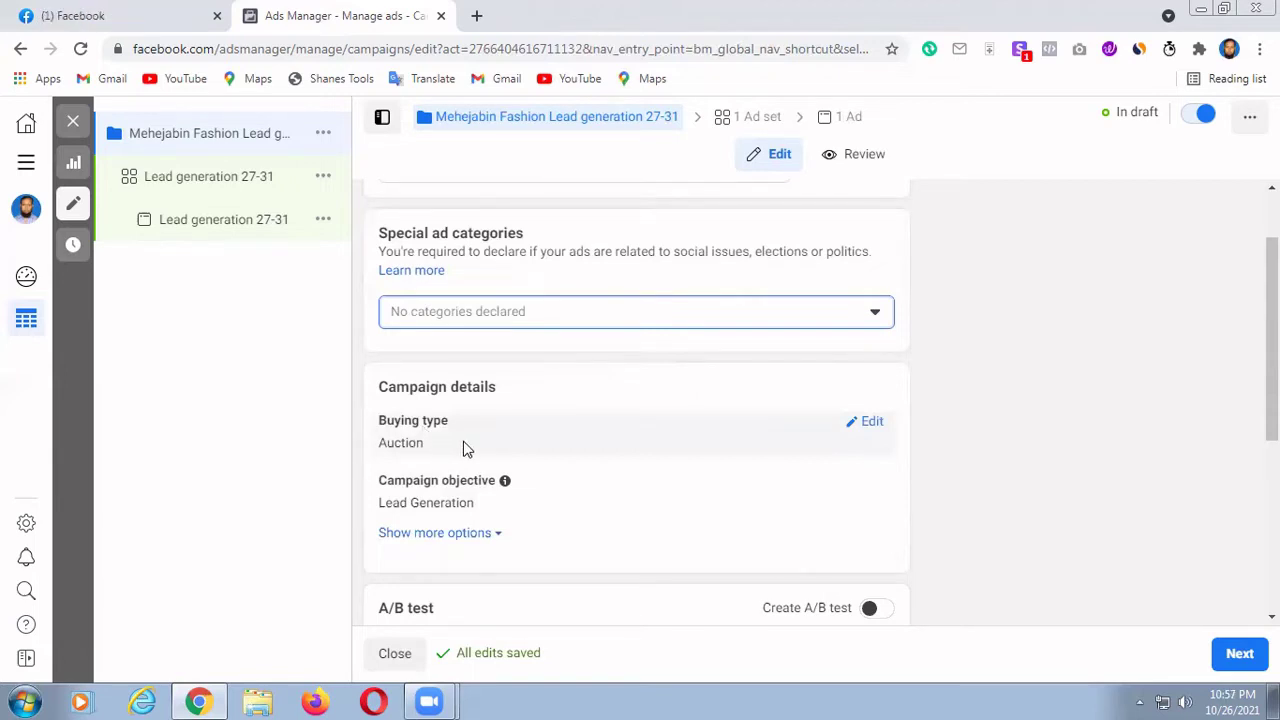
pyautogui.scroll(-2, 515, 448)
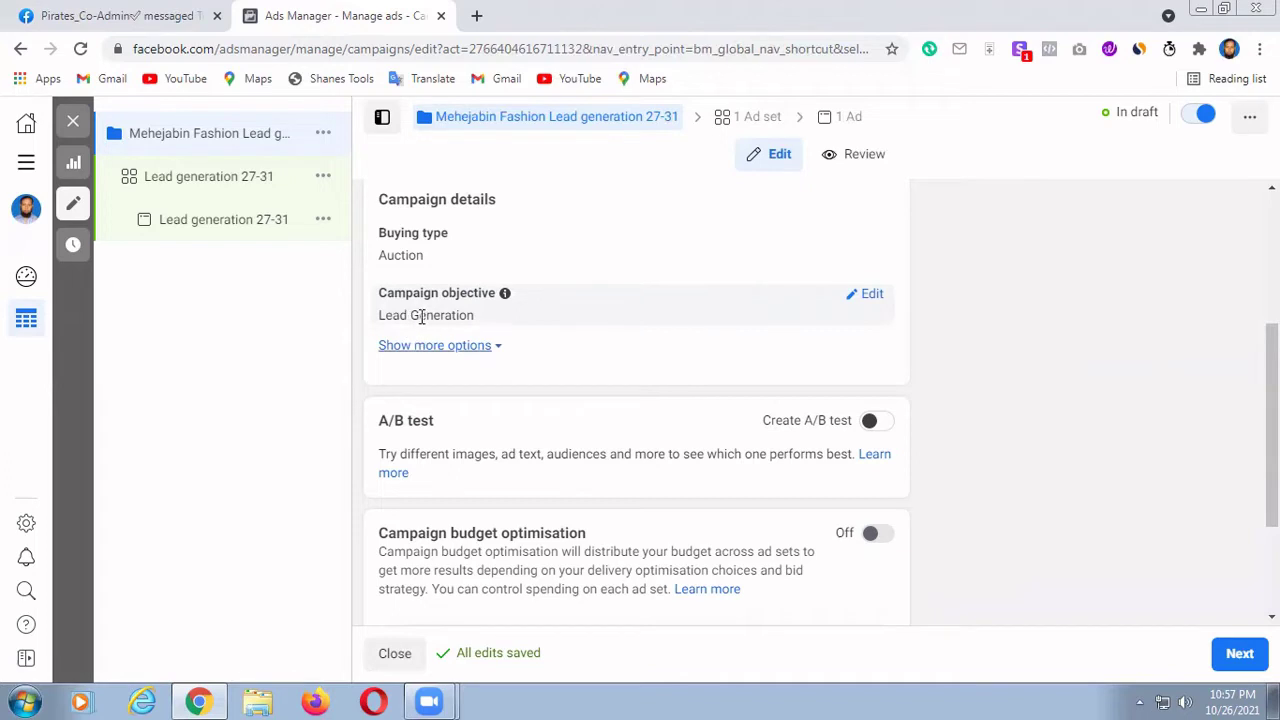
pyautogui.click(872, 295)
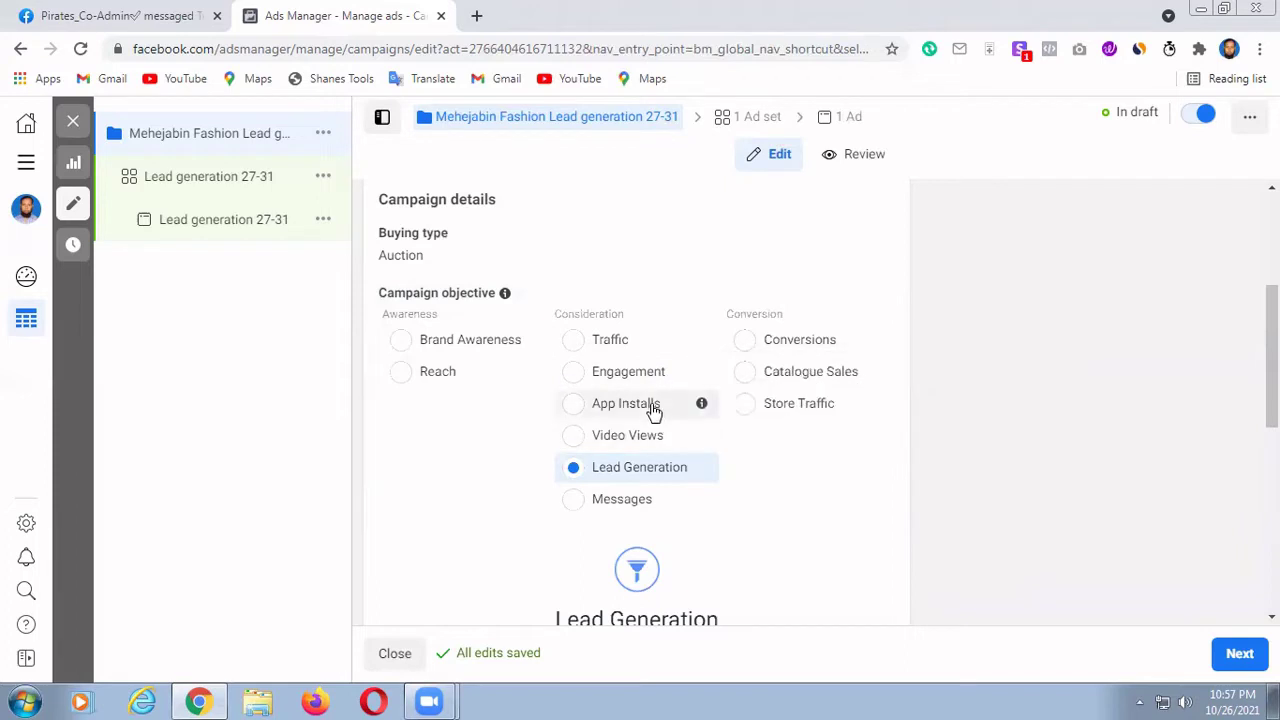
pyautogui.scroll(-4, 650, 415)
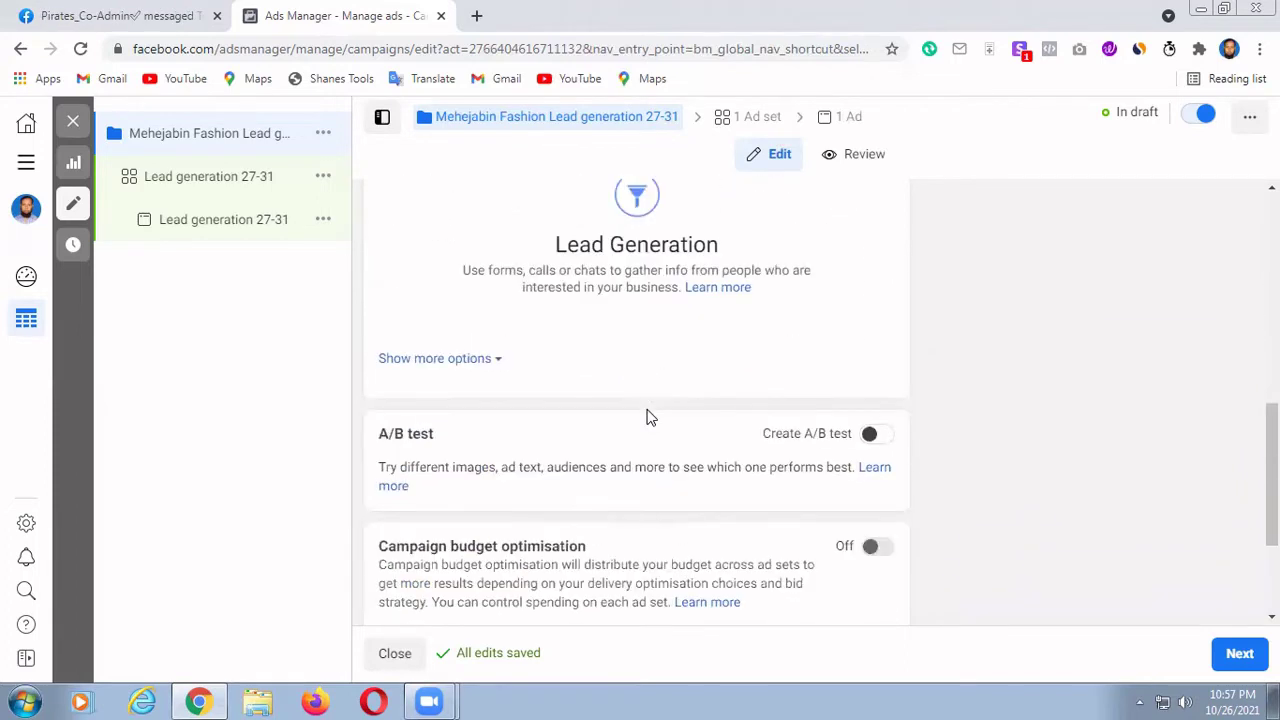
pyautogui.scroll(3, 643, 411)
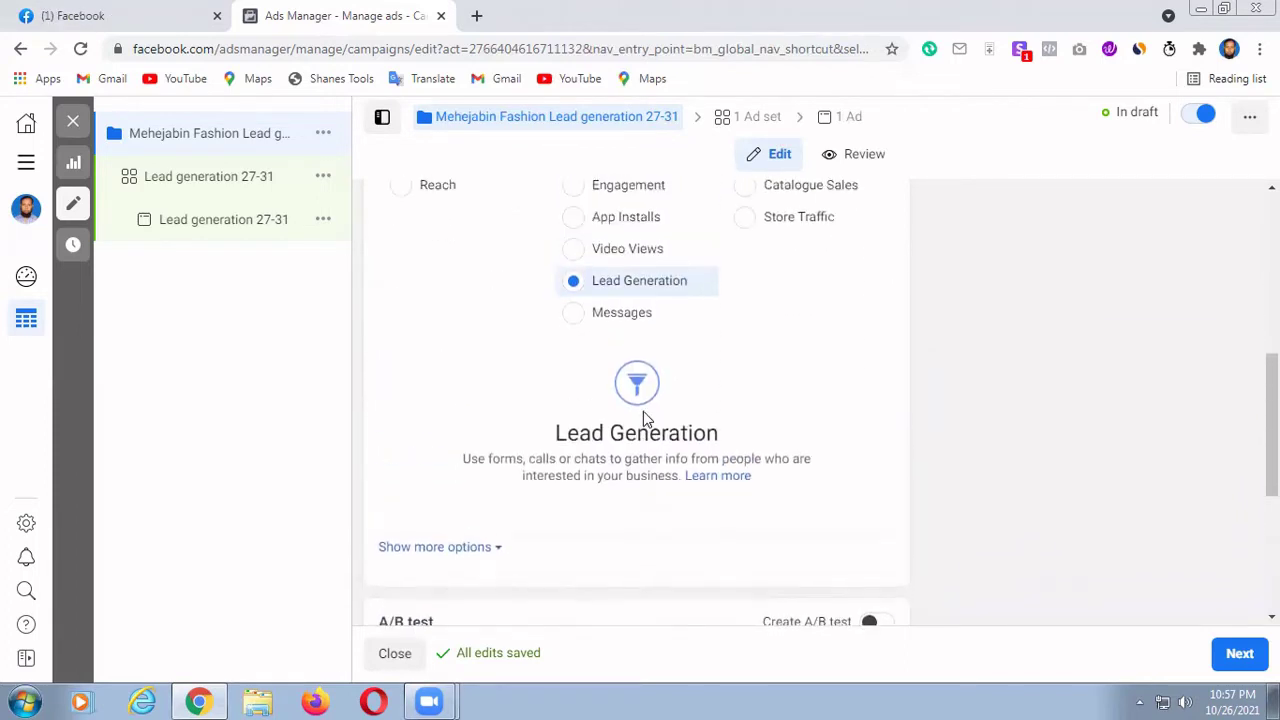
pyautogui.scroll(2, 643, 411)
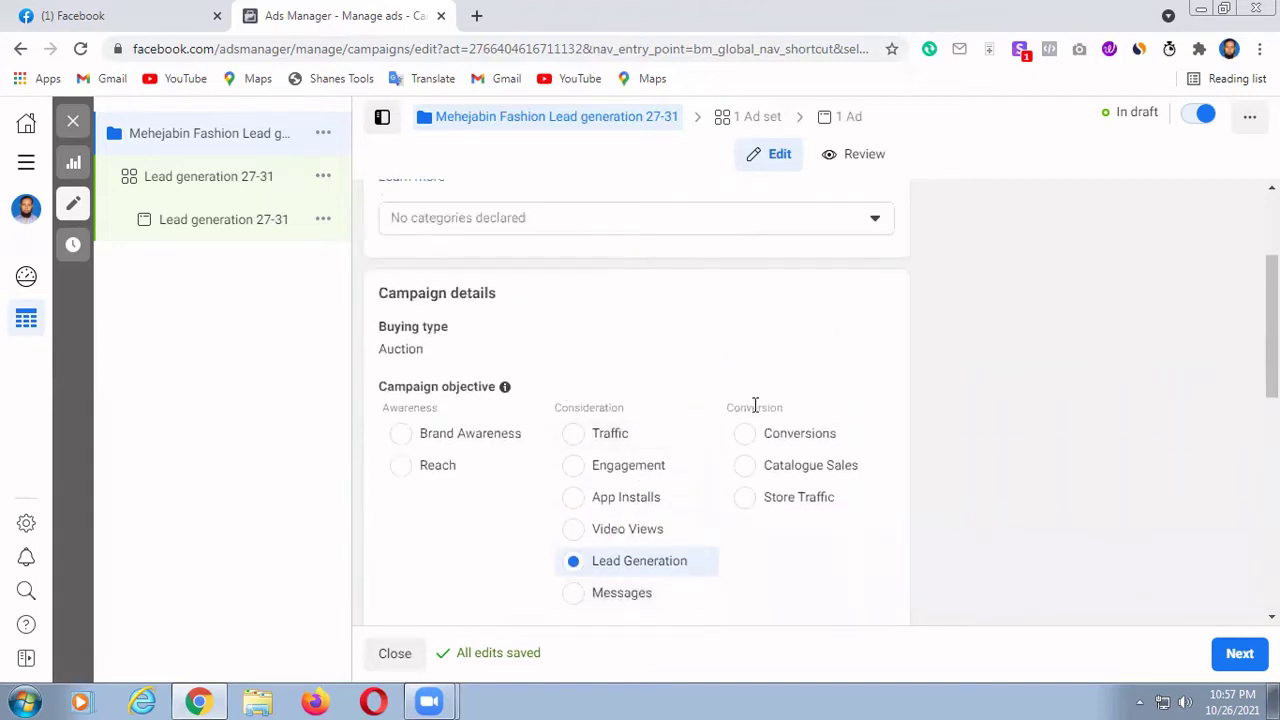
pyautogui.scroll(-1, 740, 405)
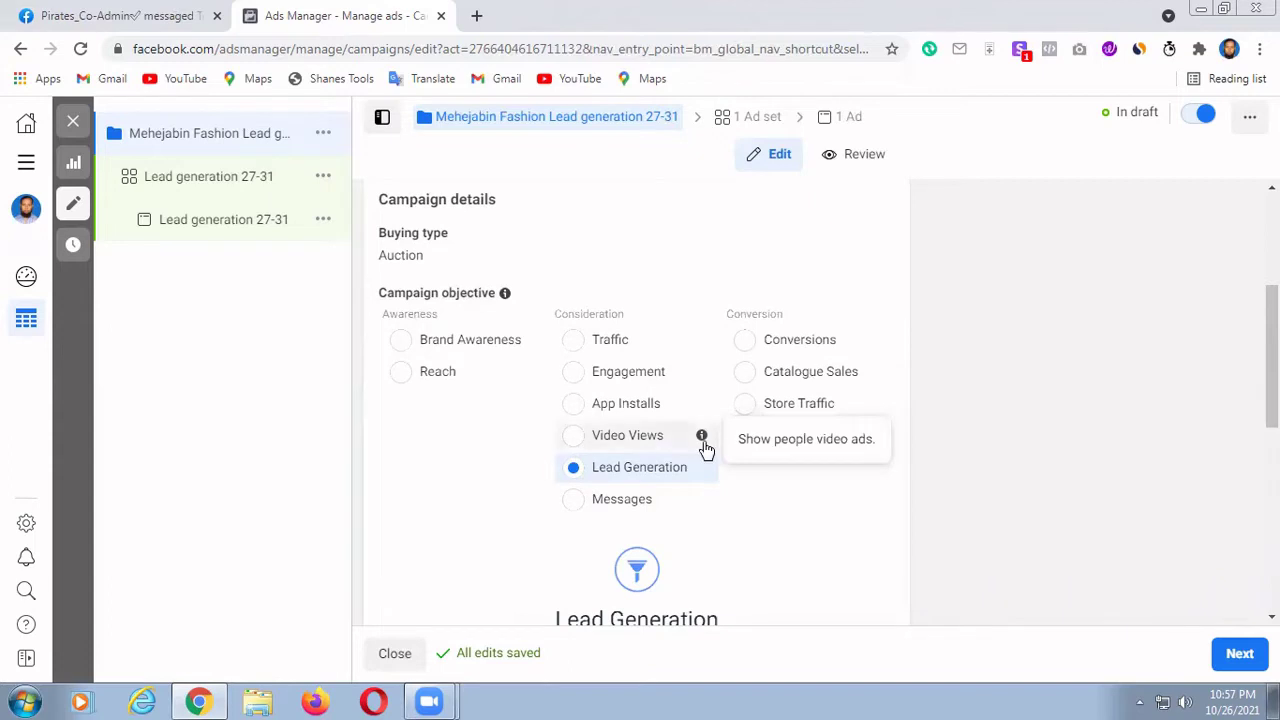
pyautogui.scroll(-4, 787, 390)
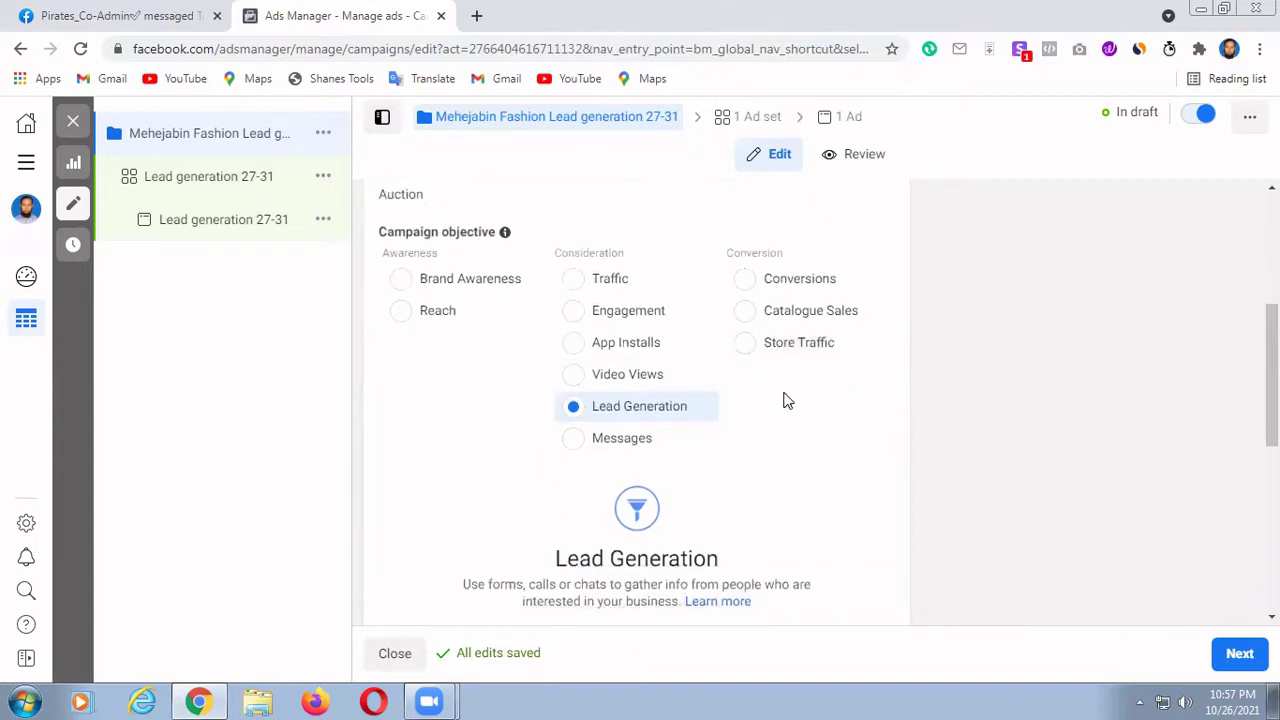
pyautogui.scroll(3, 778, 394)
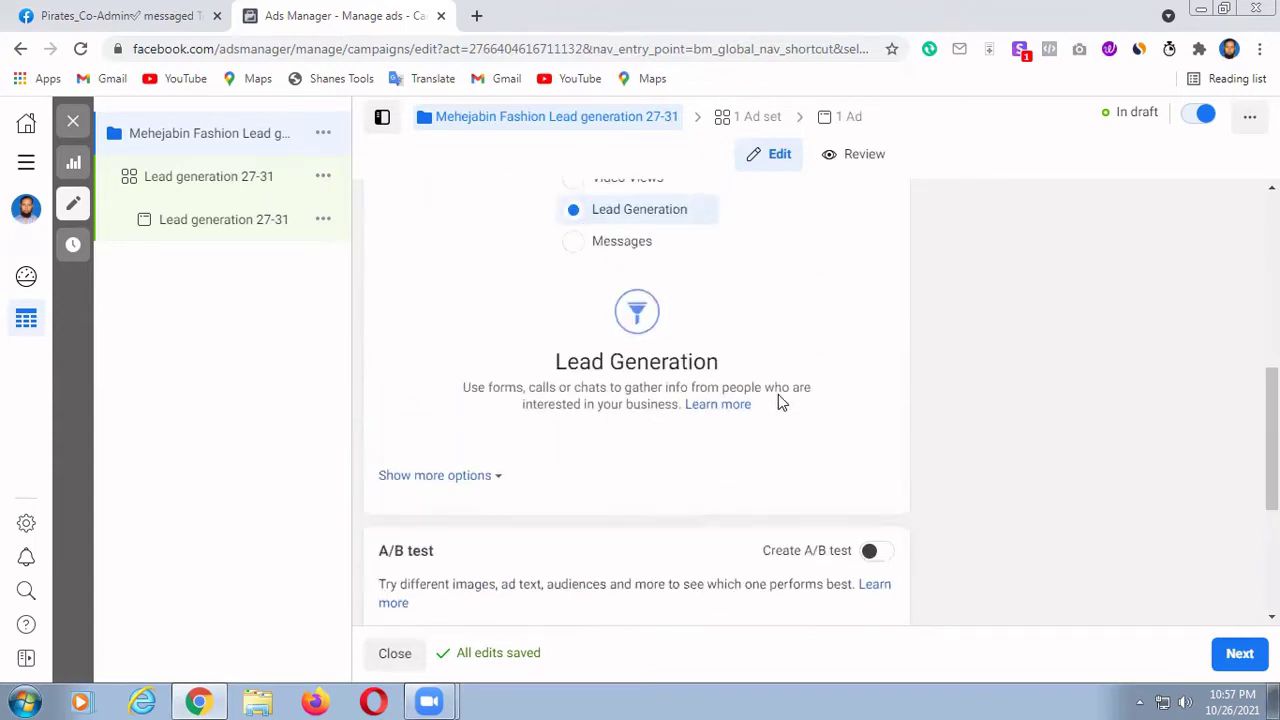
pyautogui.scroll(-3, 769, 411)
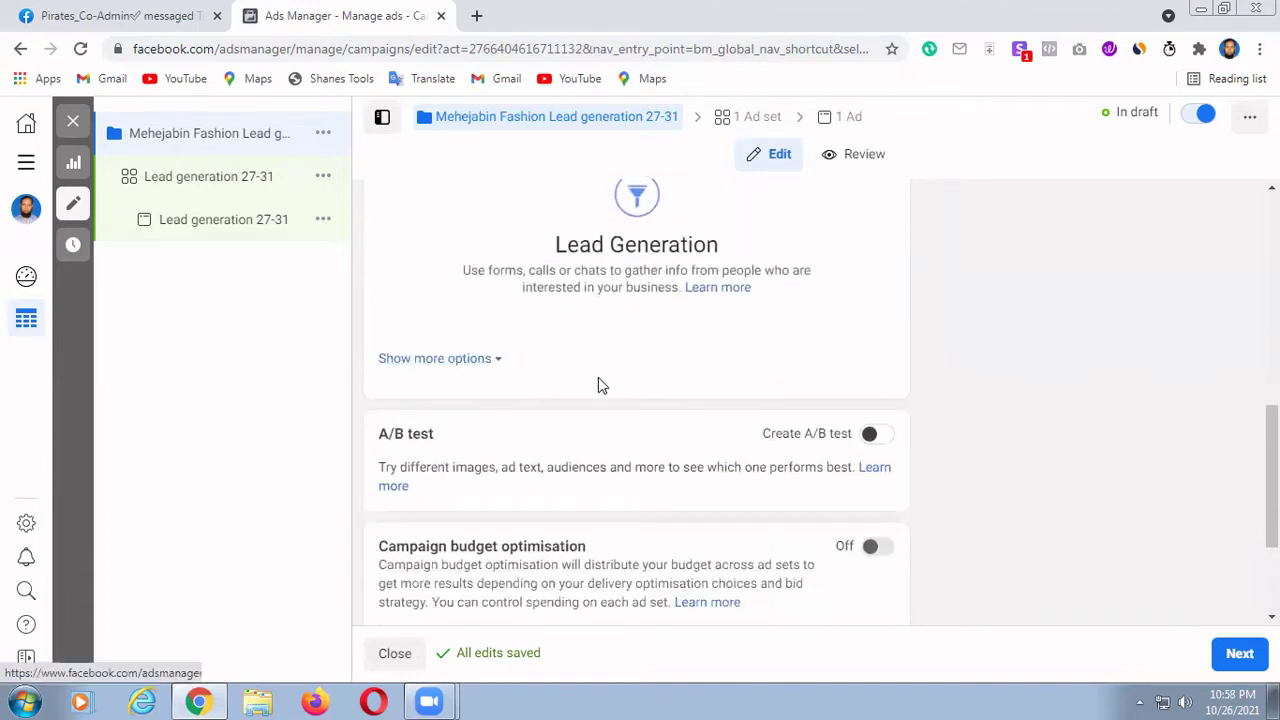
# Step: Turn on campaign budget optimisation with a lifetime budget of $500.00
pyautogui.scroll(-1, 643, 394)
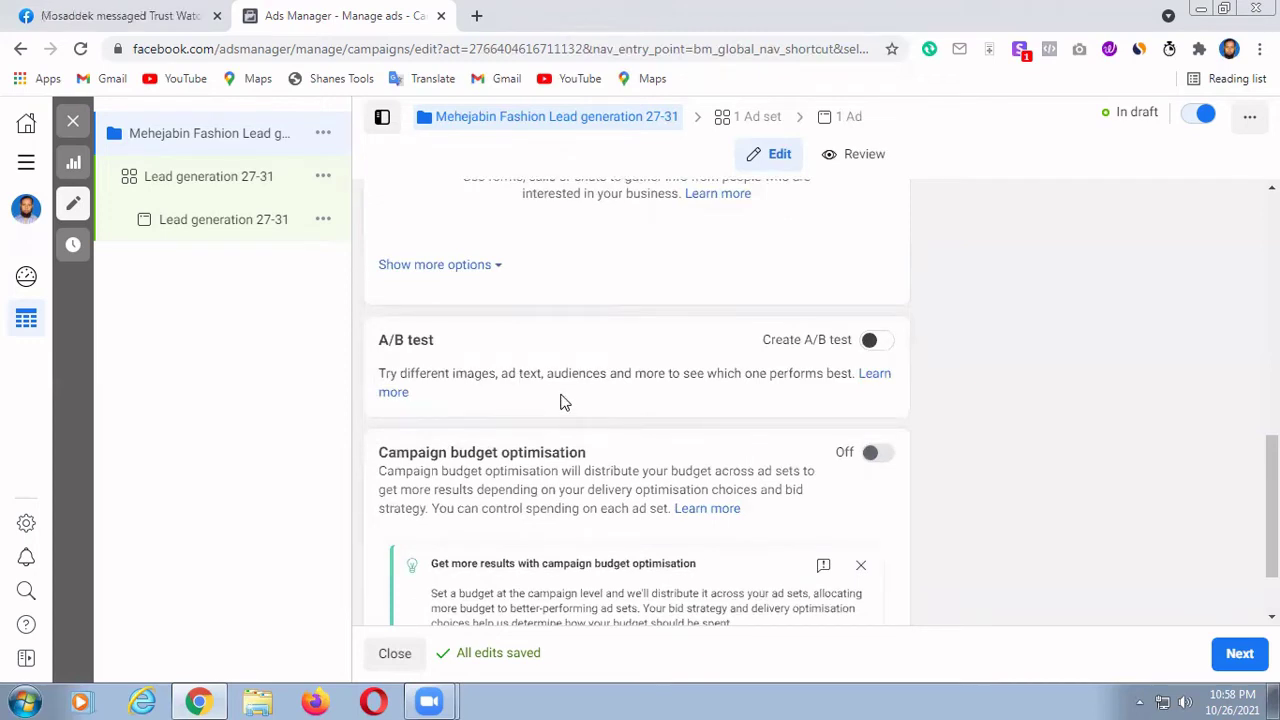
pyautogui.scroll(-1, 543, 405)
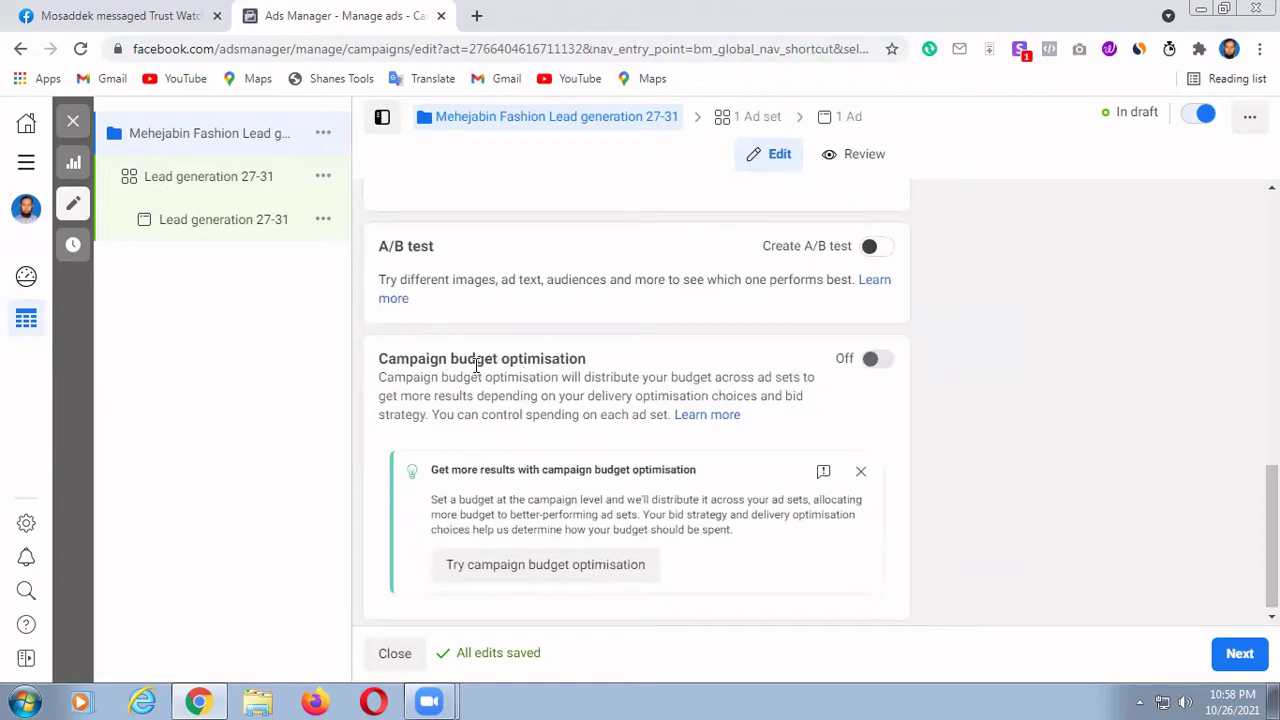
pyautogui.click(874, 362)
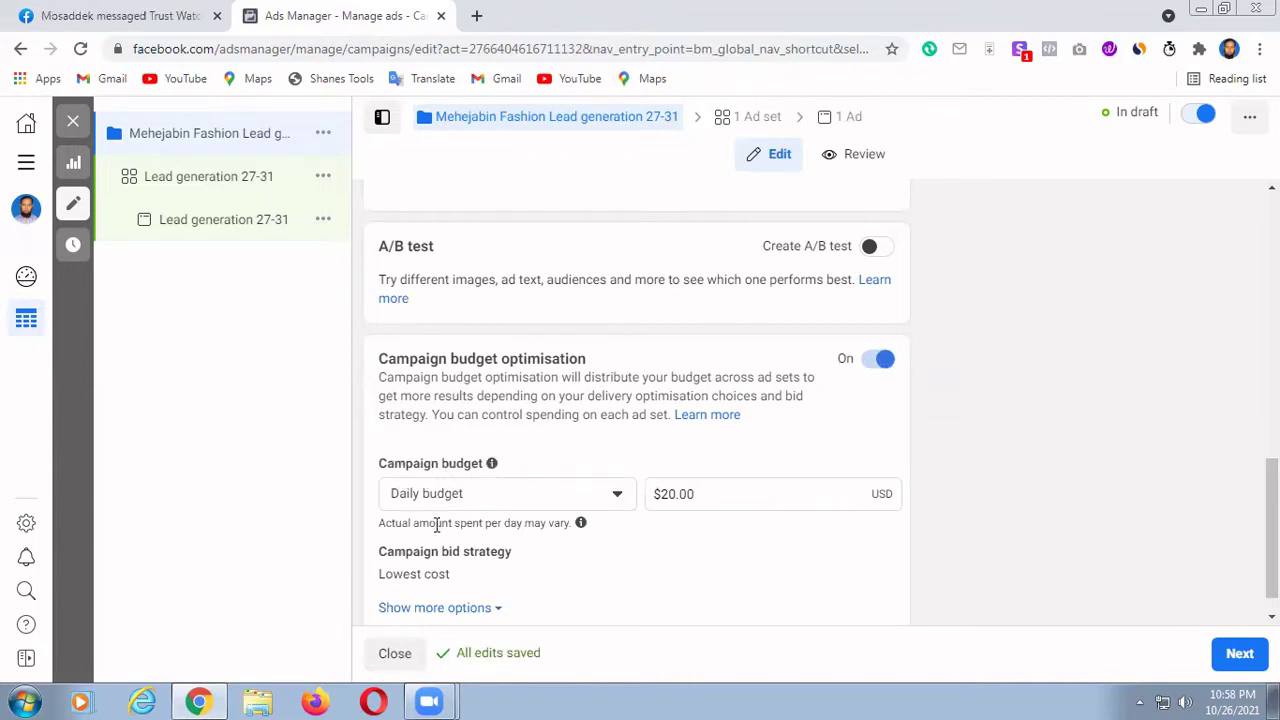
pyautogui.click(618, 497)
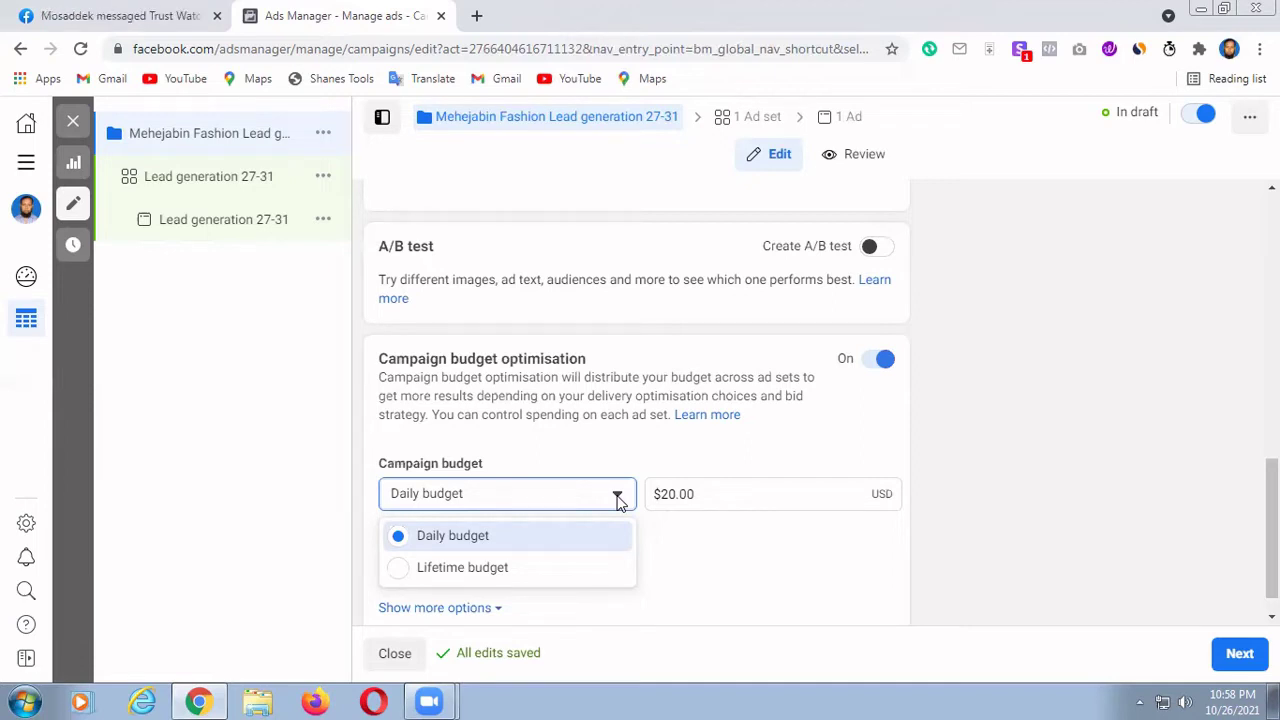
pyautogui.click(409, 569)
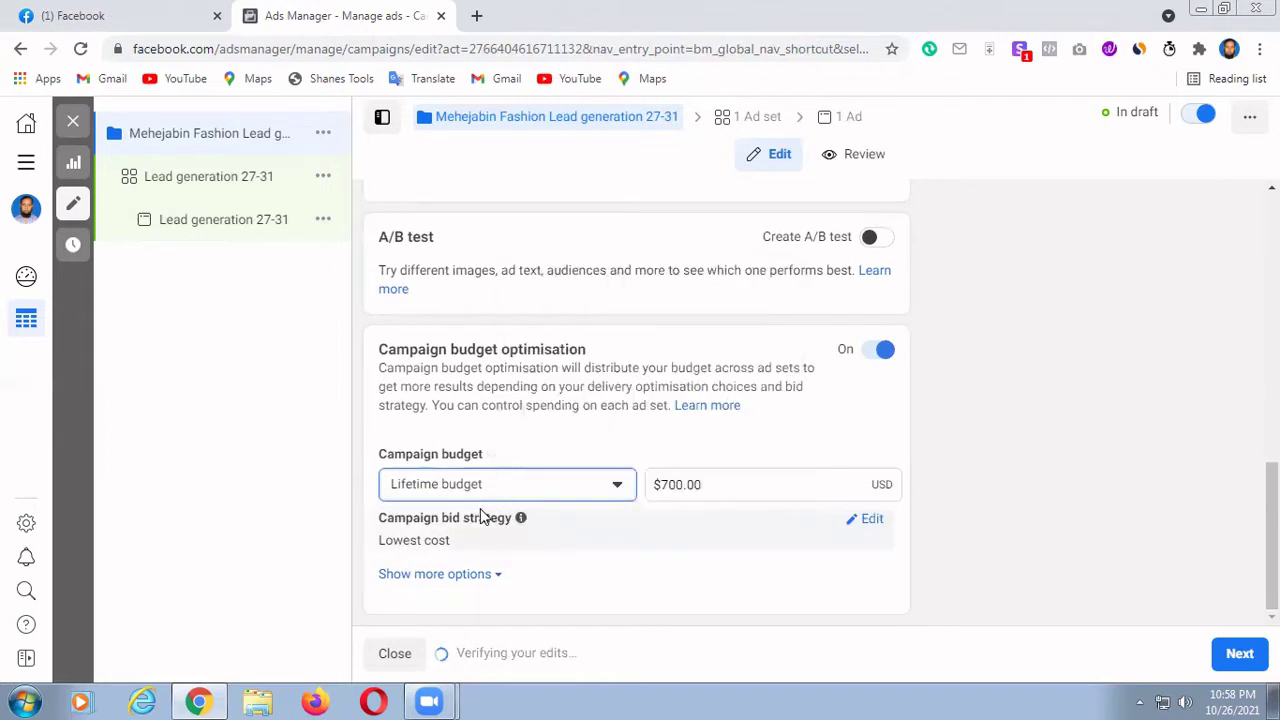
pyautogui.click(672, 487)
pyautogui.press('BackSpace')
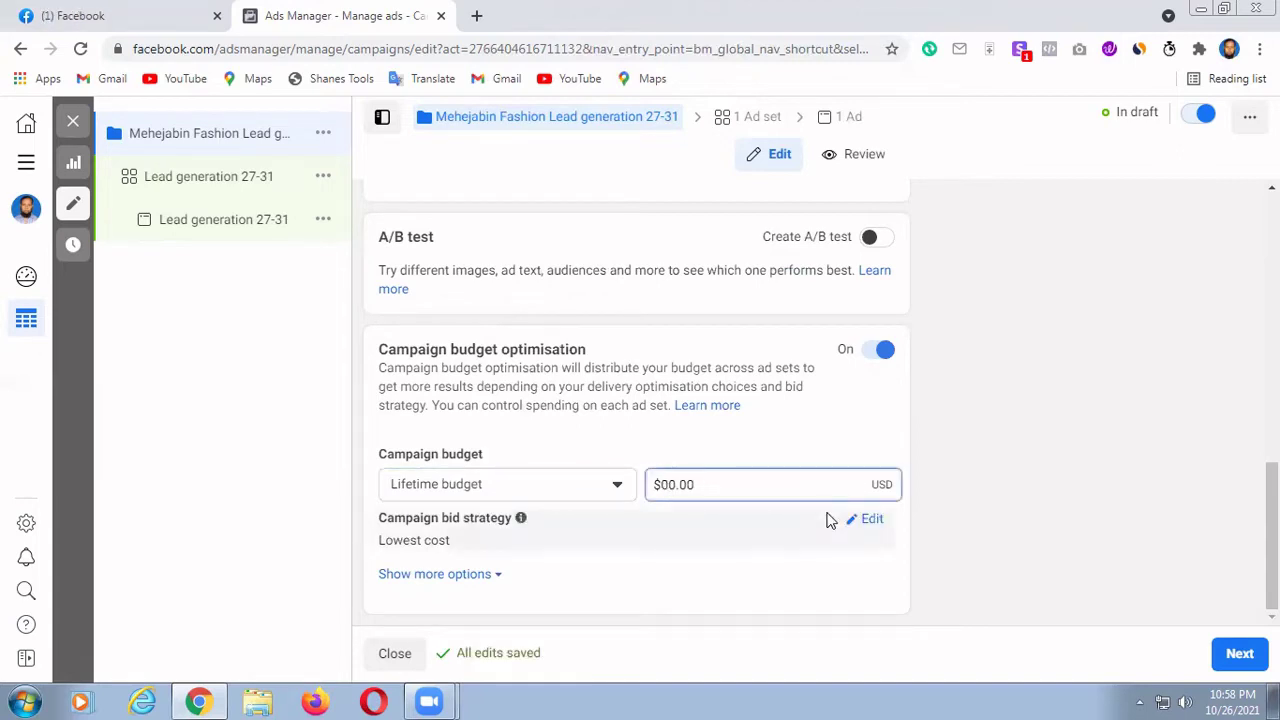
pyautogui.write('5')
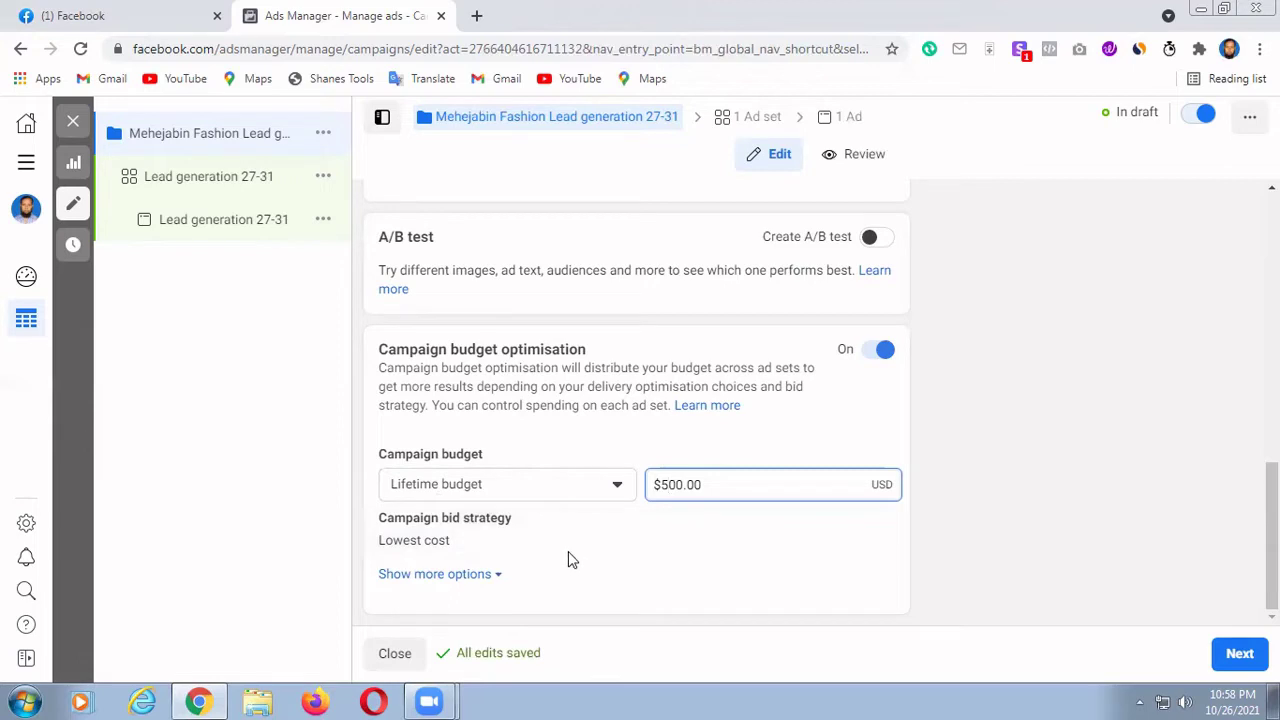
# Step: Try the "Run ads on a schedule" option under the campaign's ad scheduling and clear it again
pyautogui.click(478, 575)
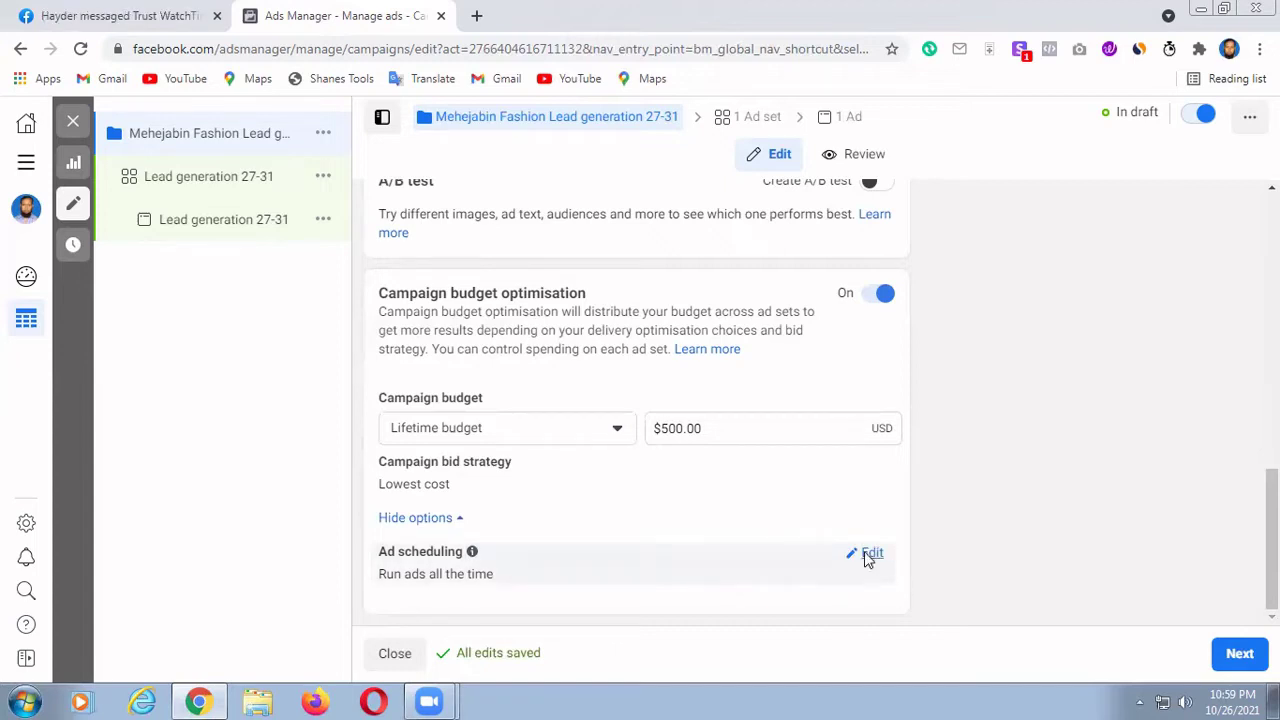
pyautogui.click(869, 554)
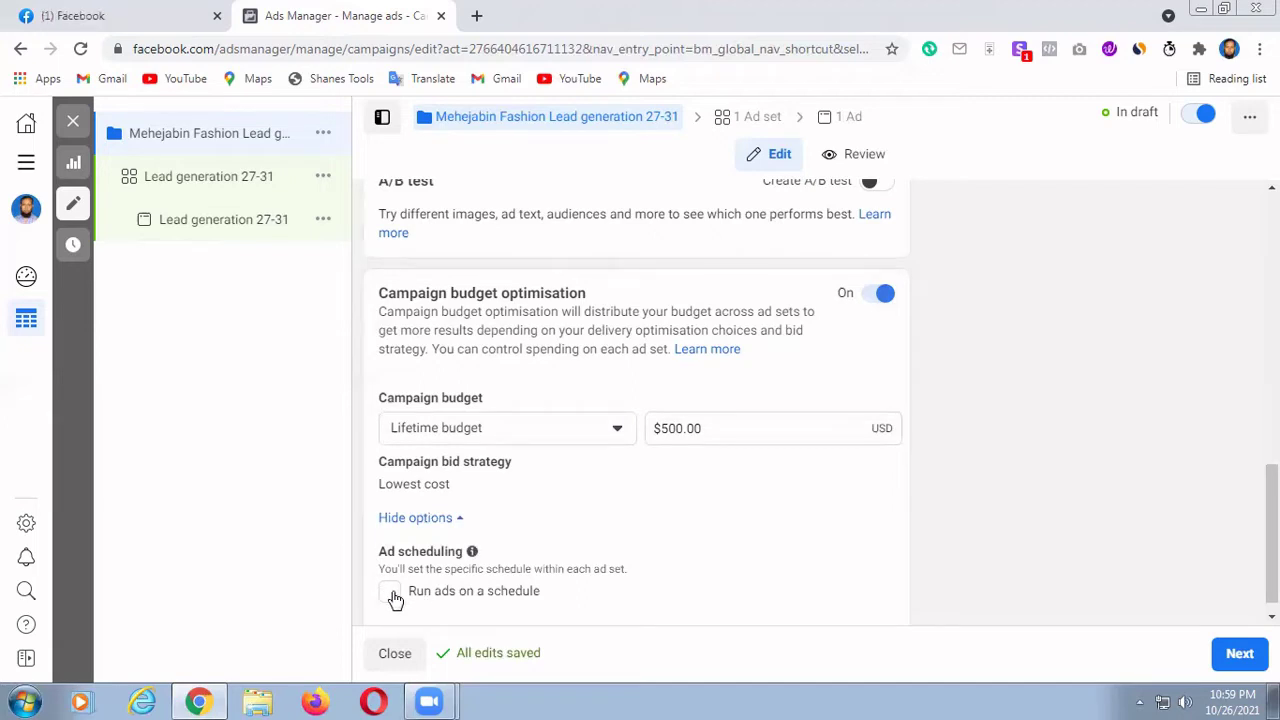
pyautogui.click(390, 593)
pyautogui.click(389, 592)
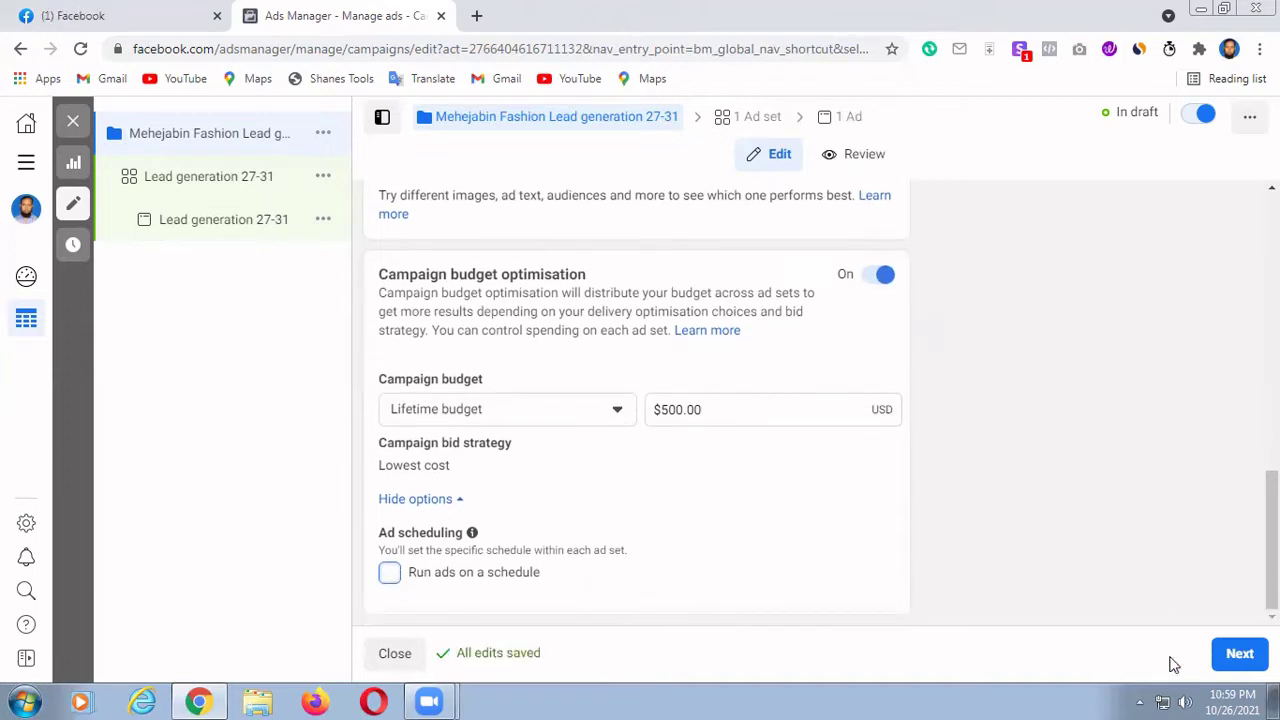
# Step: Continue to the ad set and choose Mehejabin Fashion House as the Facebook Page to promote
pyautogui.click(1238, 654)
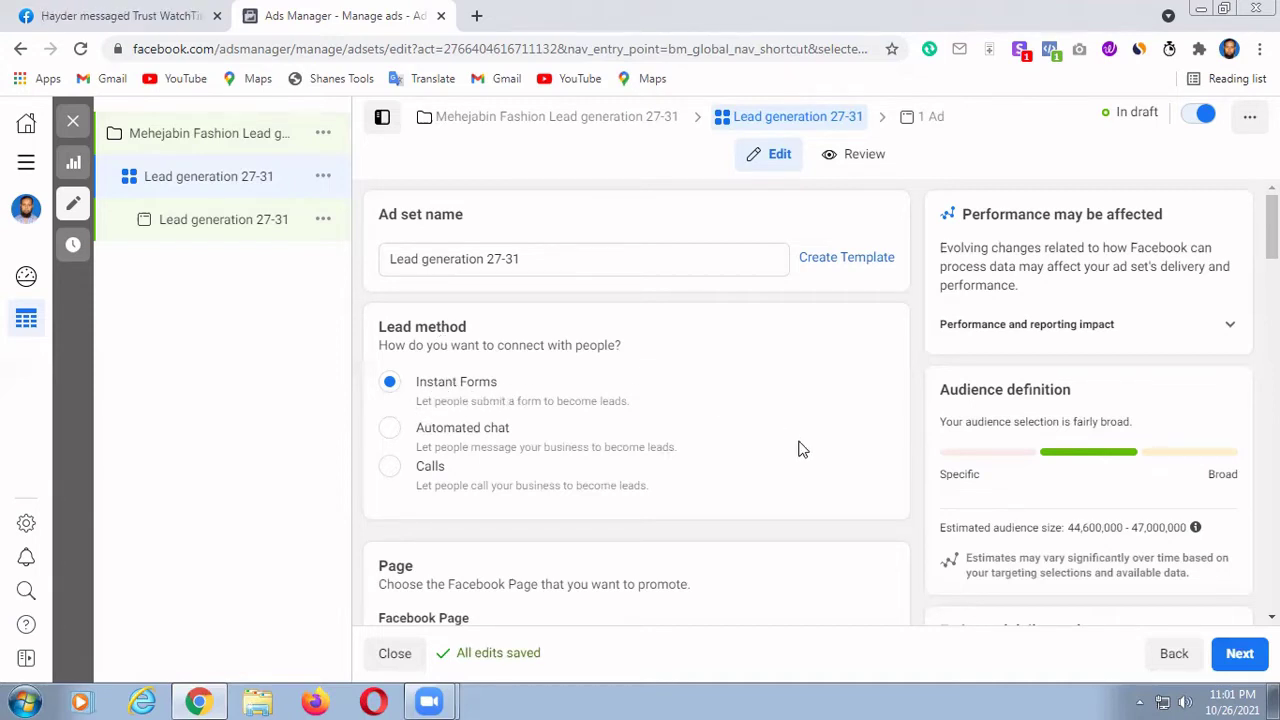
pyautogui.scroll(-3, 767, 430)
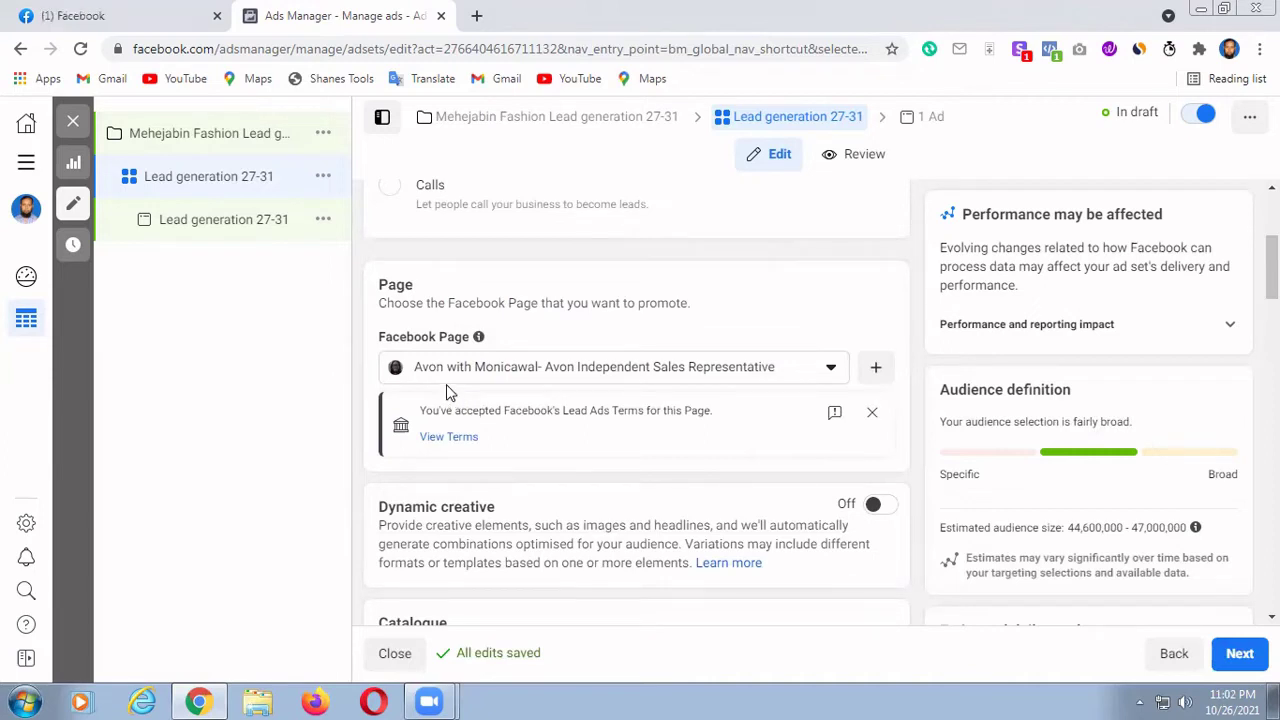
pyautogui.click(831, 368)
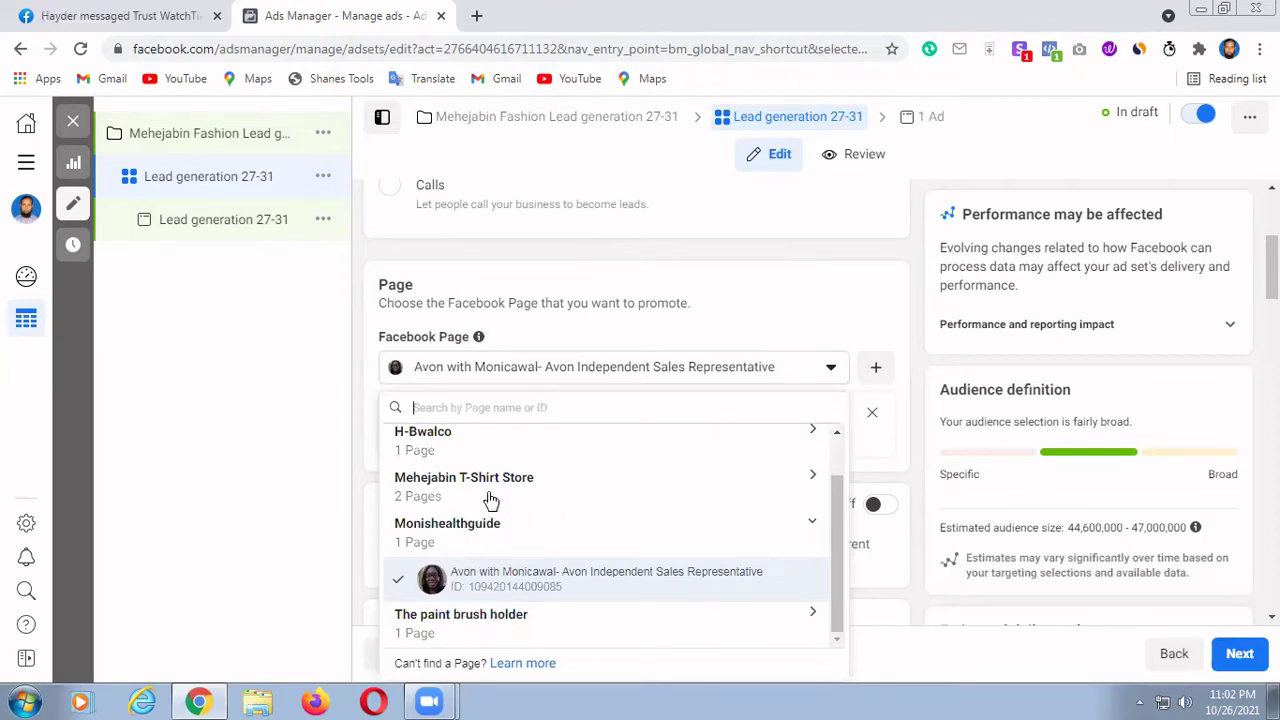
pyautogui.scroll(1, 560, 472)
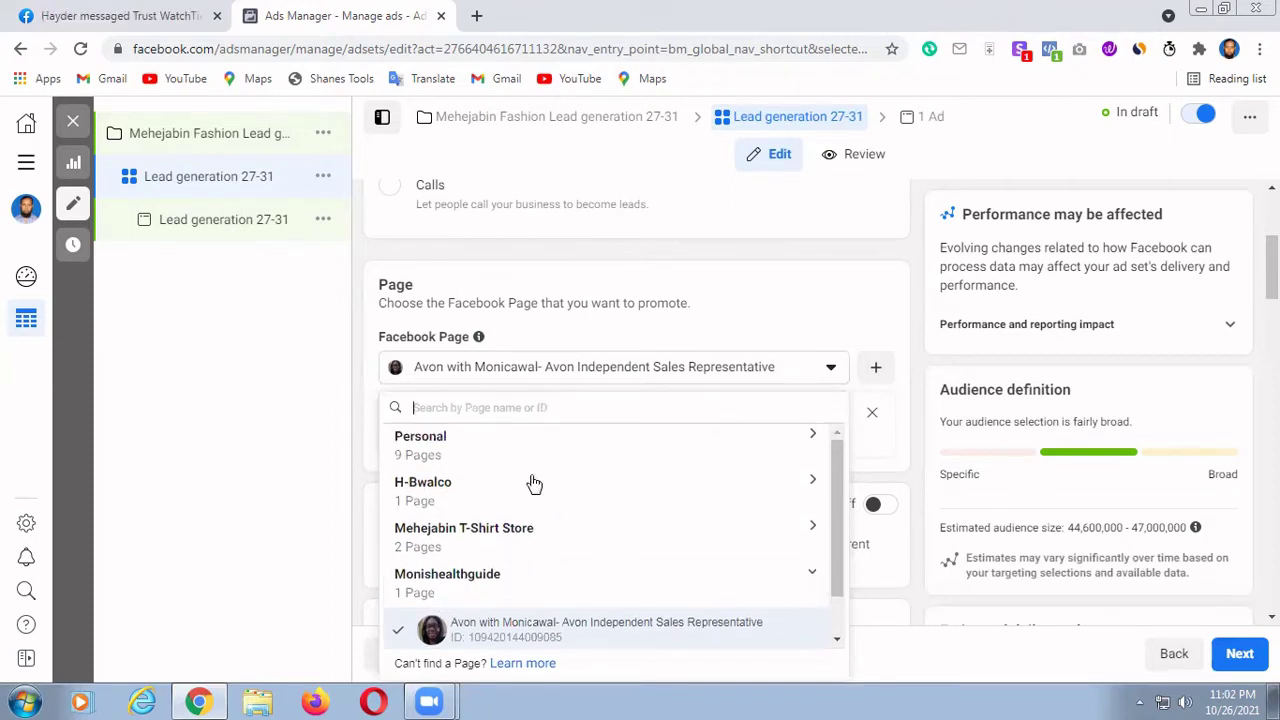
pyautogui.click(412, 440)
pyautogui.scroll(-5, 675, 514)
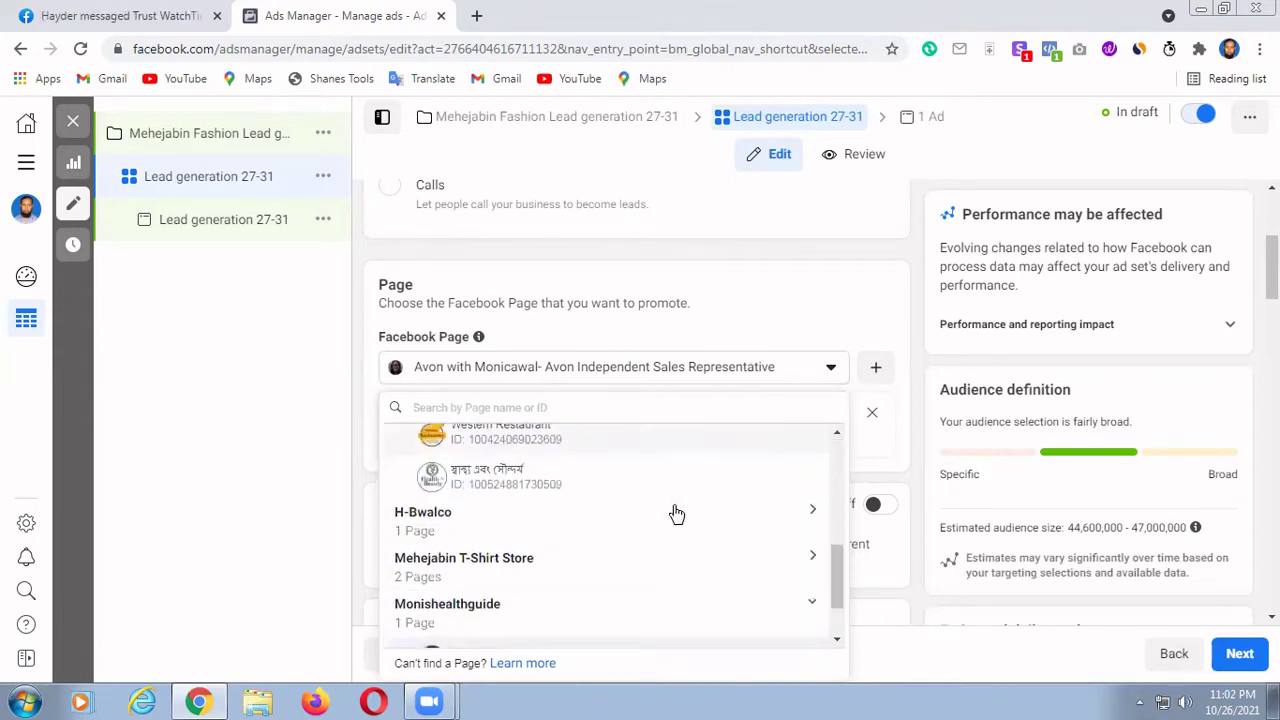
pyautogui.click(444, 560)
pyautogui.scroll(-2, 600, 531)
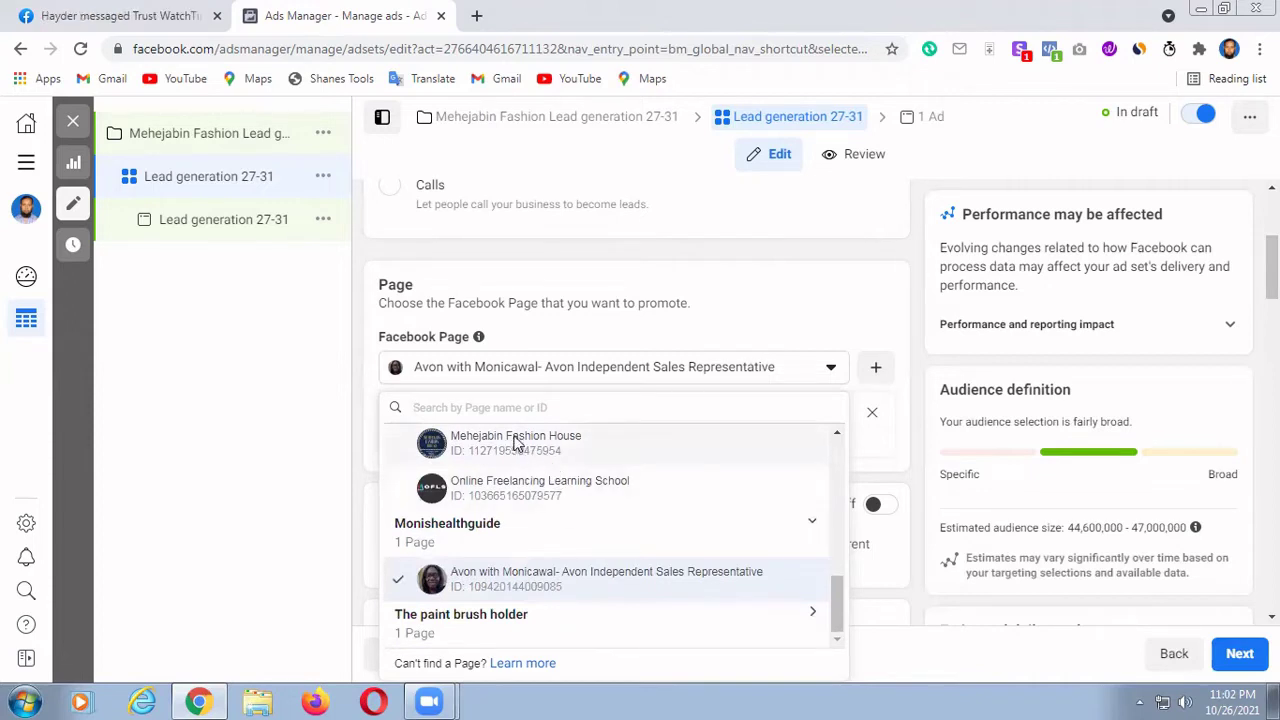
pyautogui.click(516, 444)
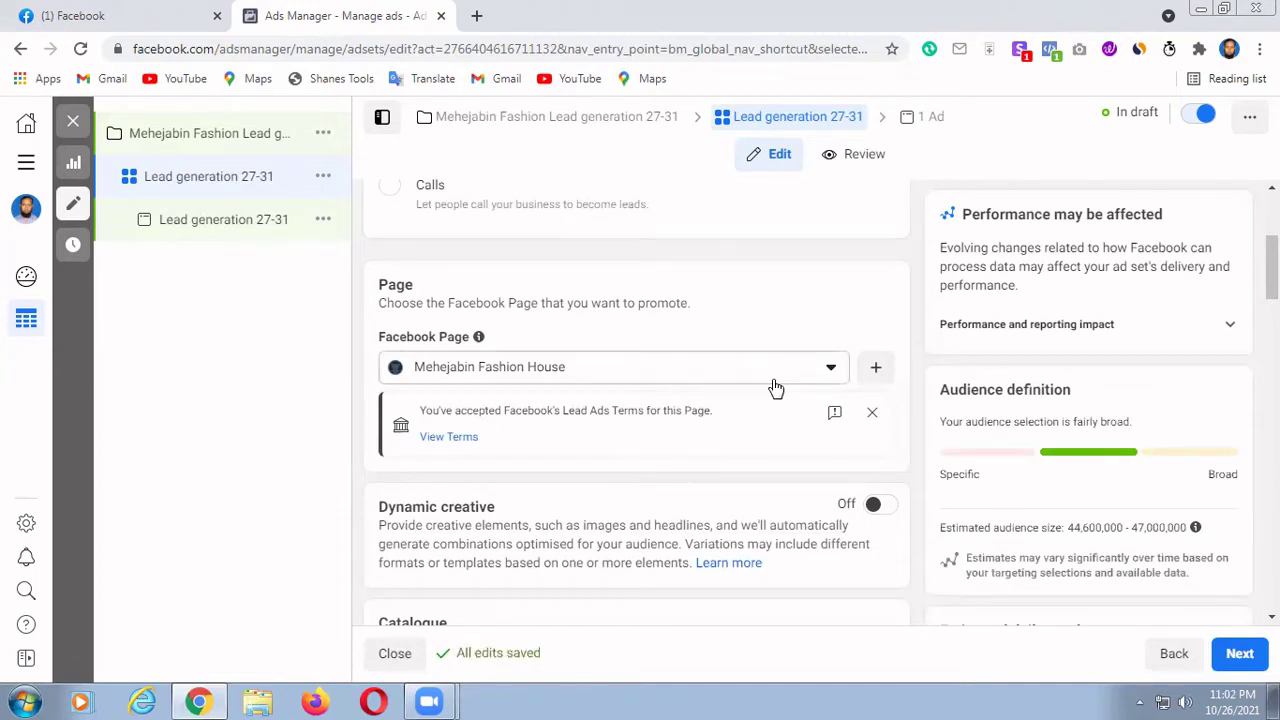
# Step: Set the end date of the ad set's schedule to 31/10/2021
pyautogui.scroll(-2, 640, 505)
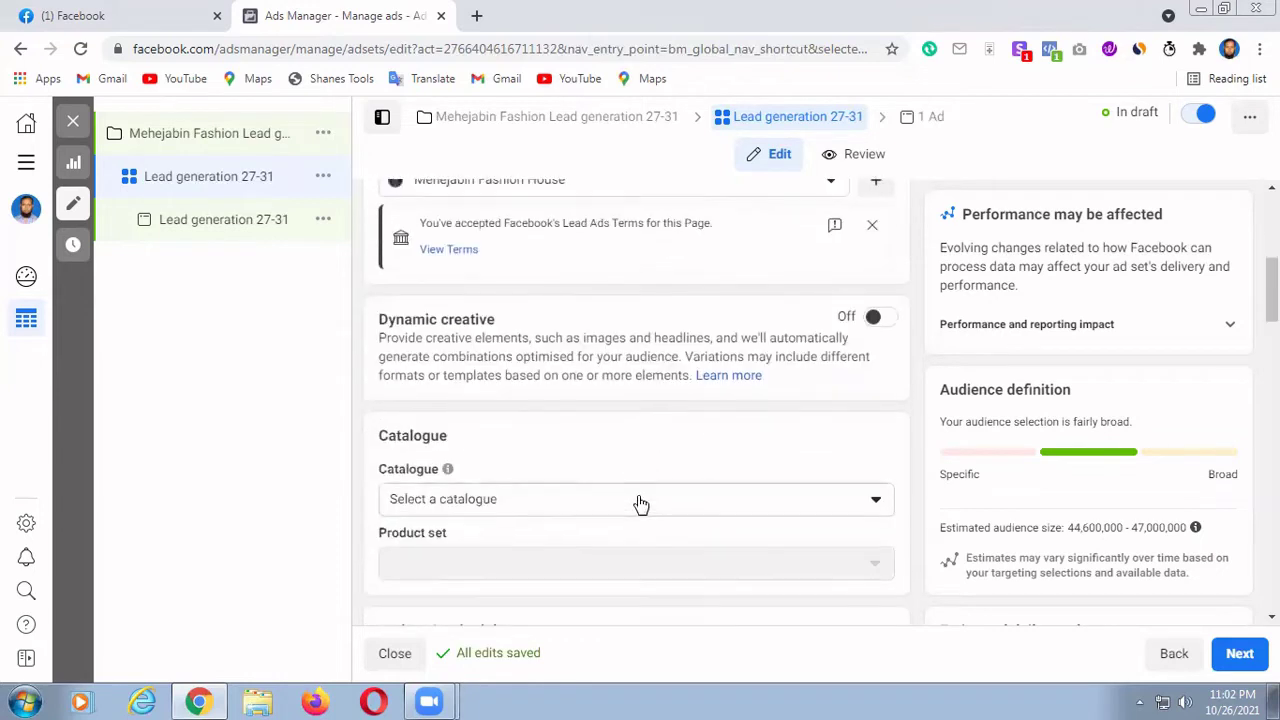
pyautogui.scroll(-2, 570, 470)
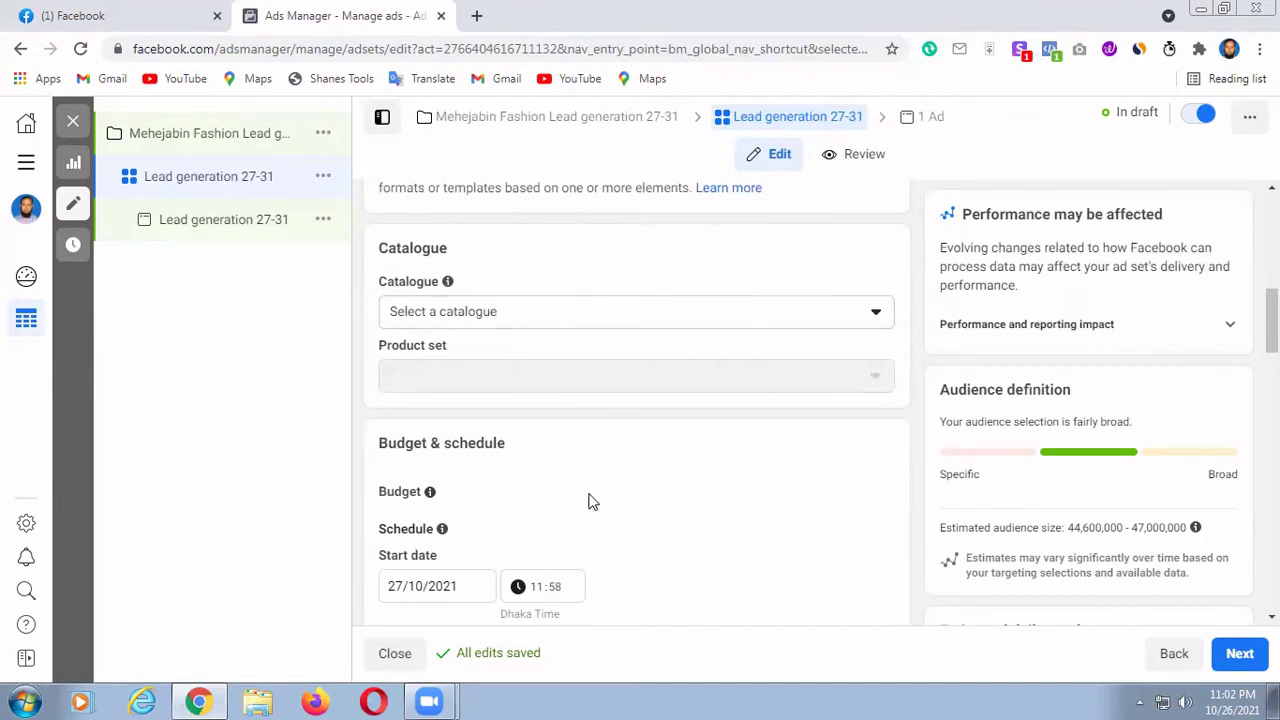
pyautogui.scroll(-2, 588, 502)
pyautogui.scroll(4, 670, 438)
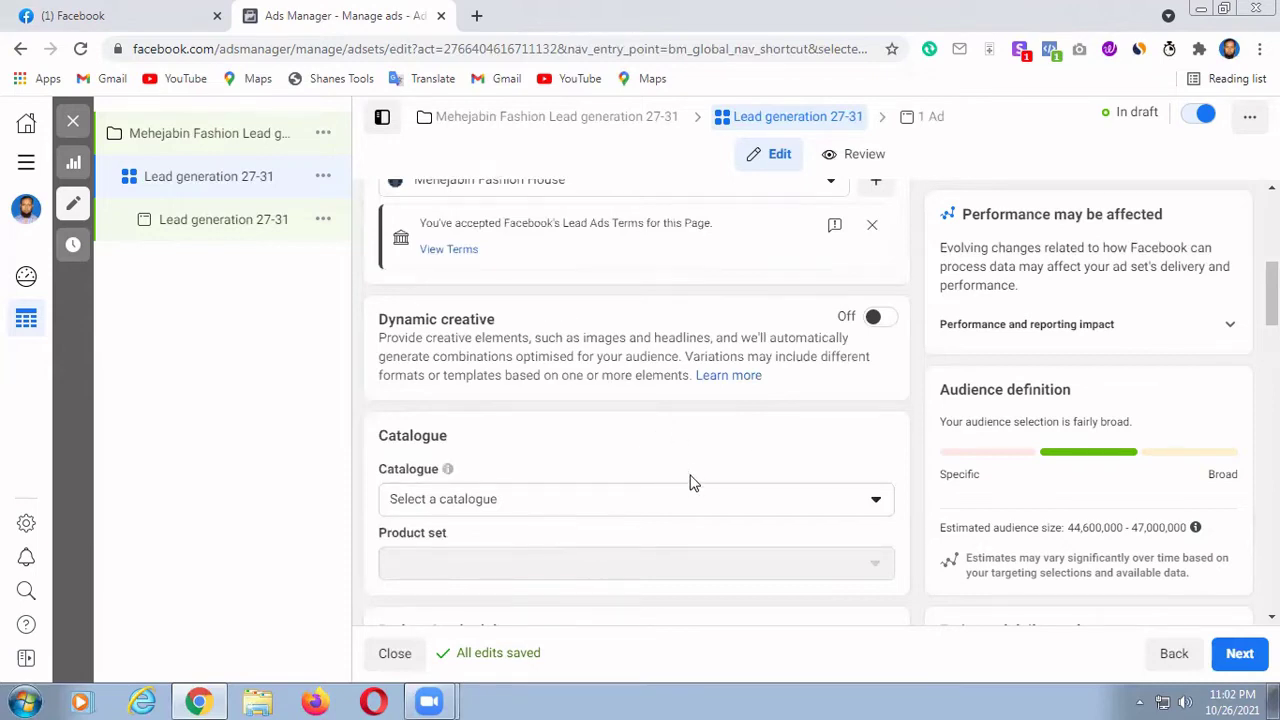
pyautogui.scroll(-1, 643, 497)
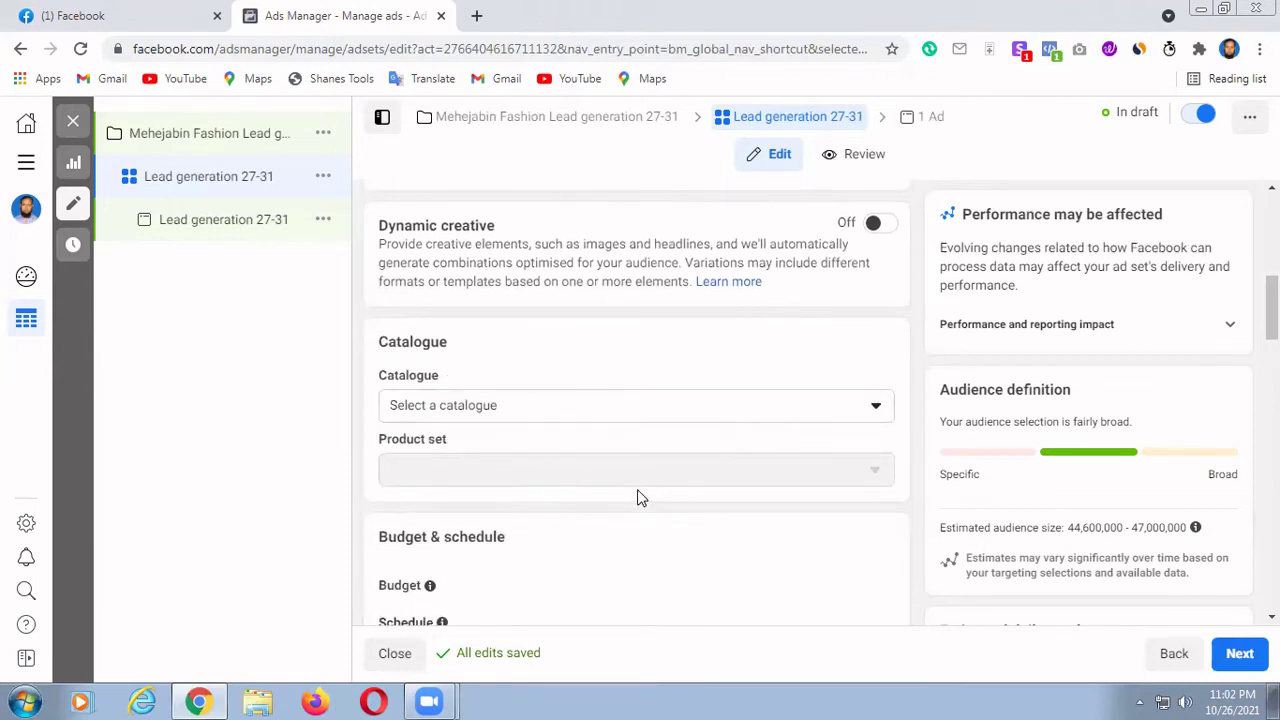
pyautogui.scroll(-3, 686, 523)
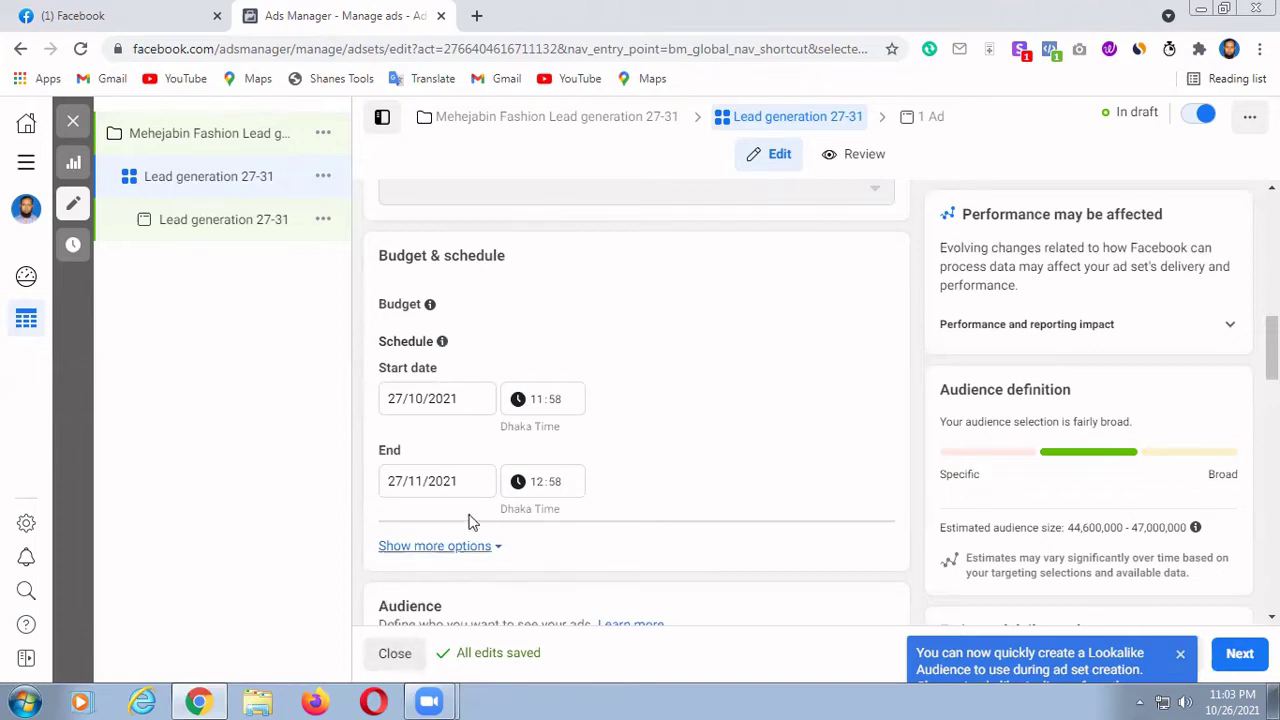
pyautogui.click(412, 481)
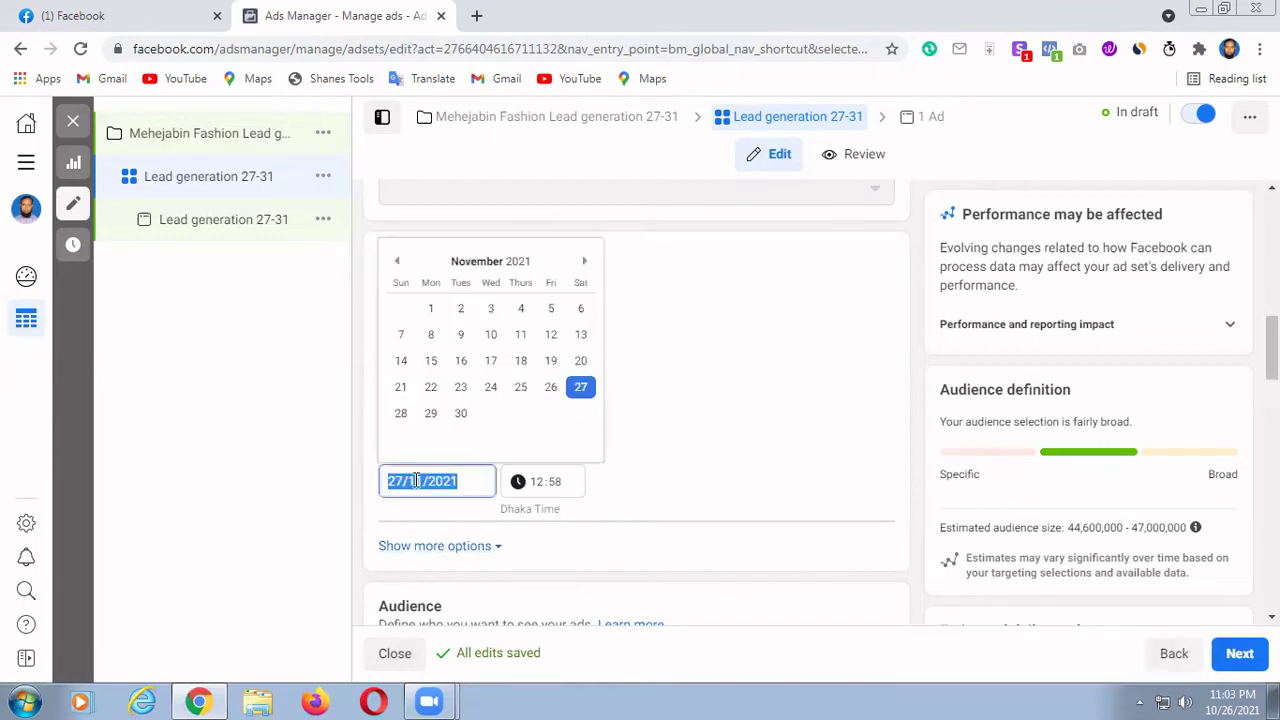
pyautogui.click(398, 262)
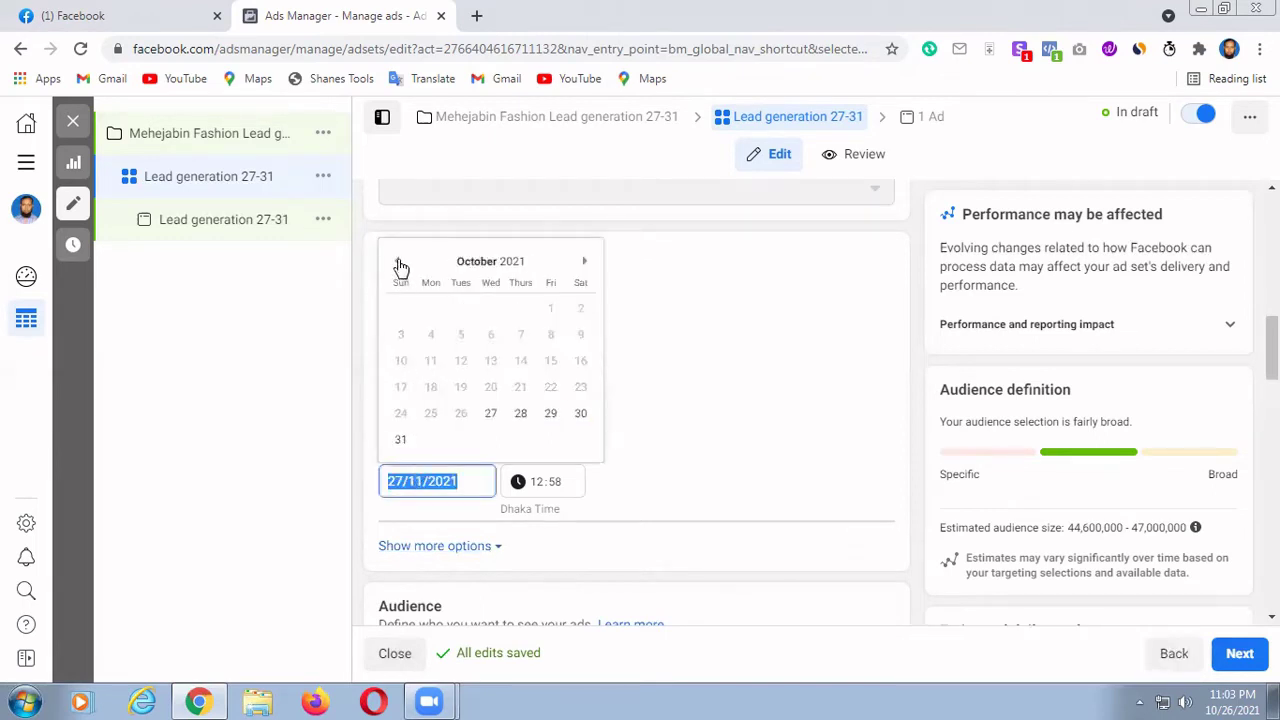
pyautogui.click(398, 442)
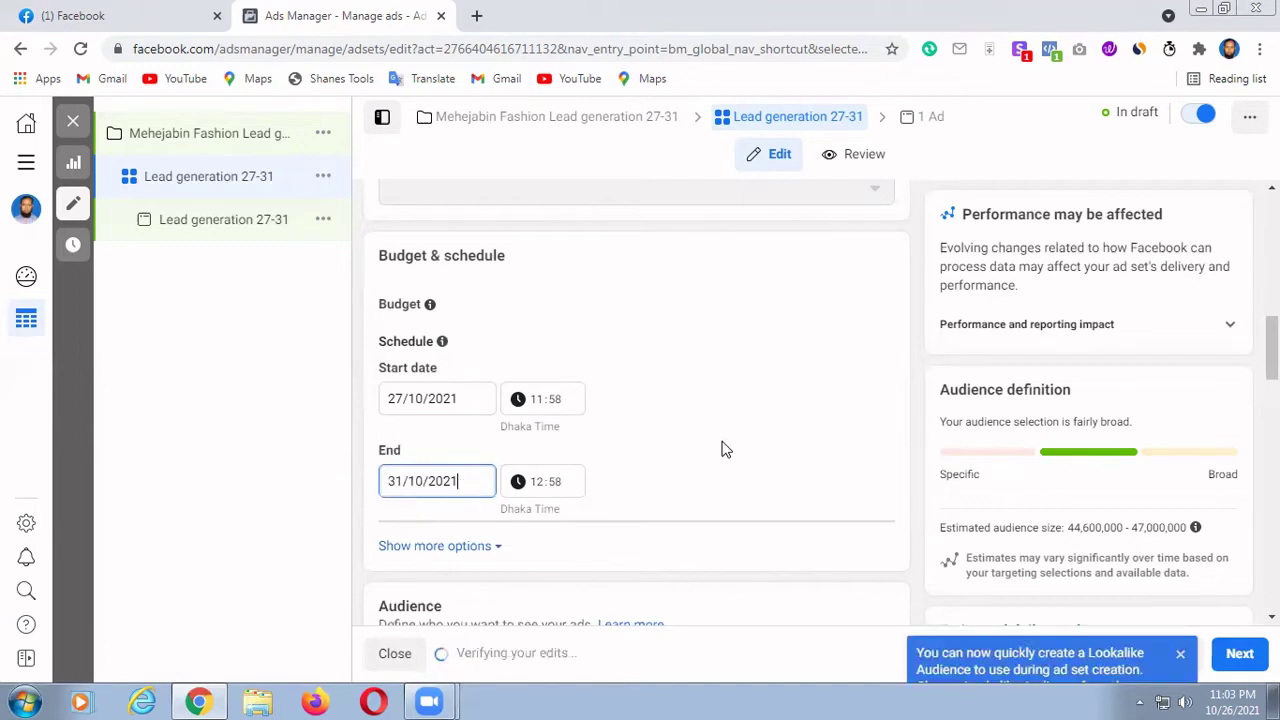
# Step: Set the minimum age of the ad set's audience to 30
pyautogui.scroll(-4, 705, 428)
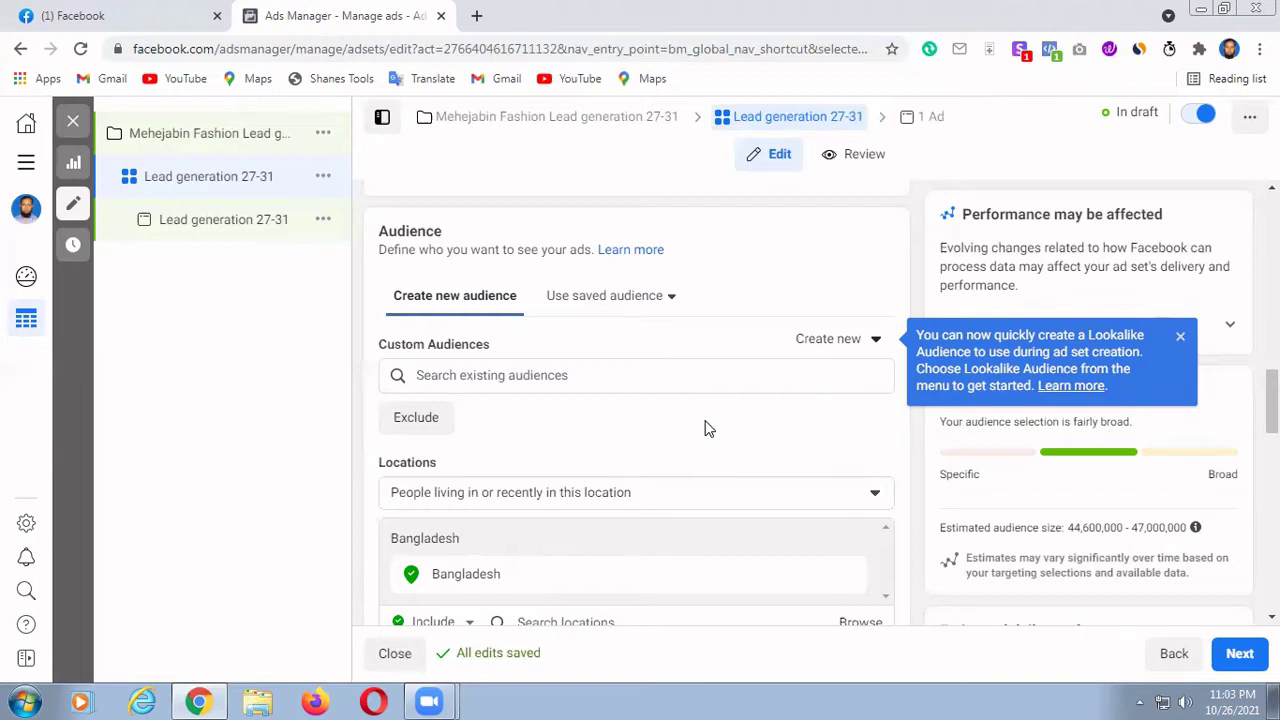
pyautogui.scroll(-2, 634, 531)
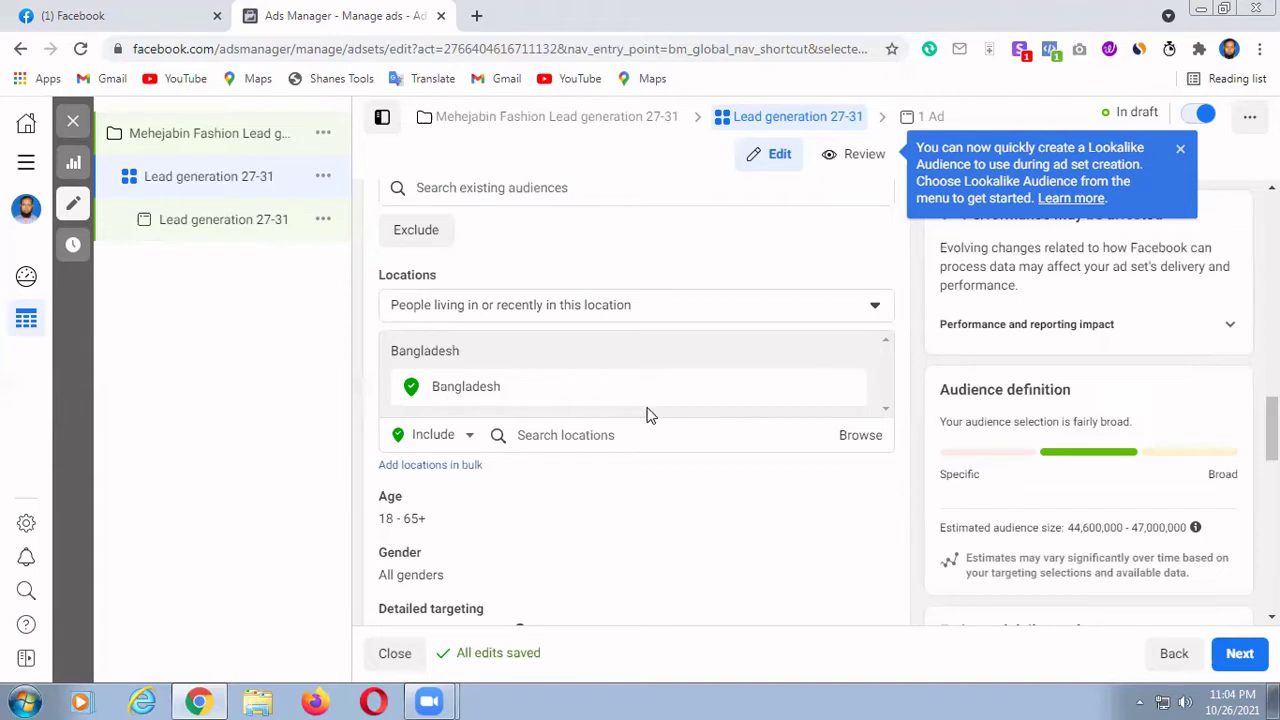
pyautogui.scroll(-1, 641, 431)
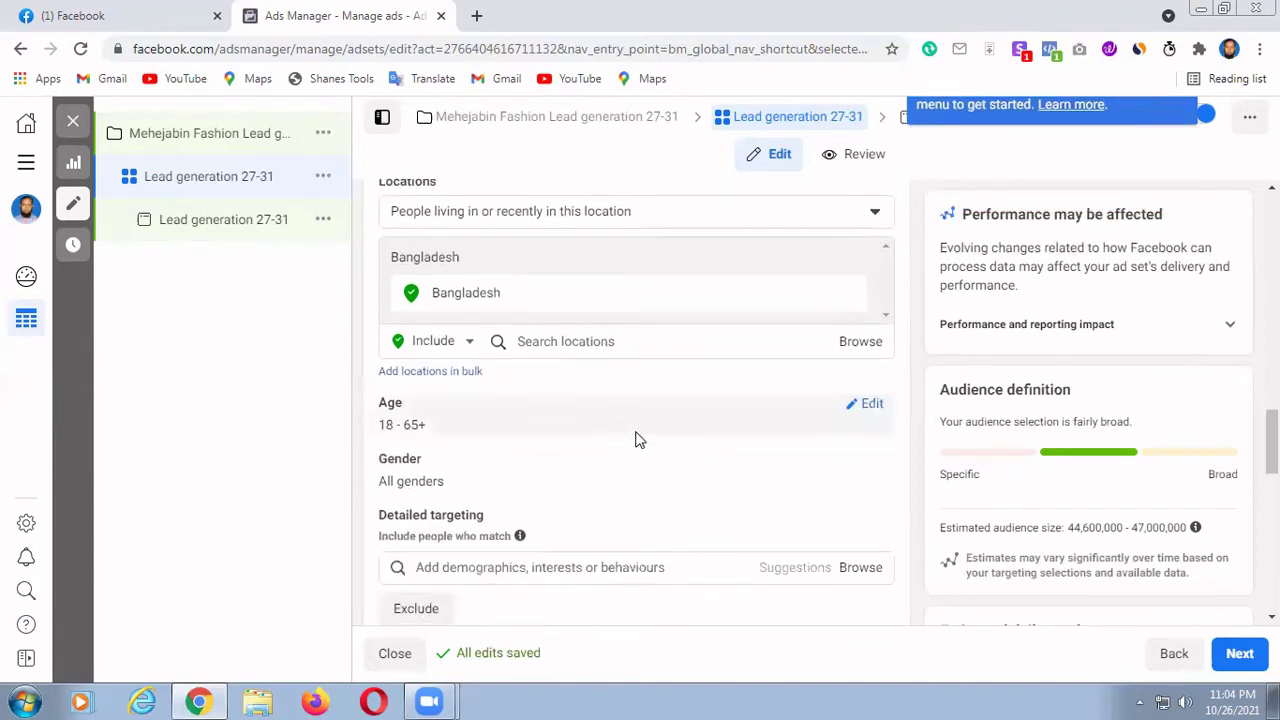
pyautogui.scroll(-1, 636, 437)
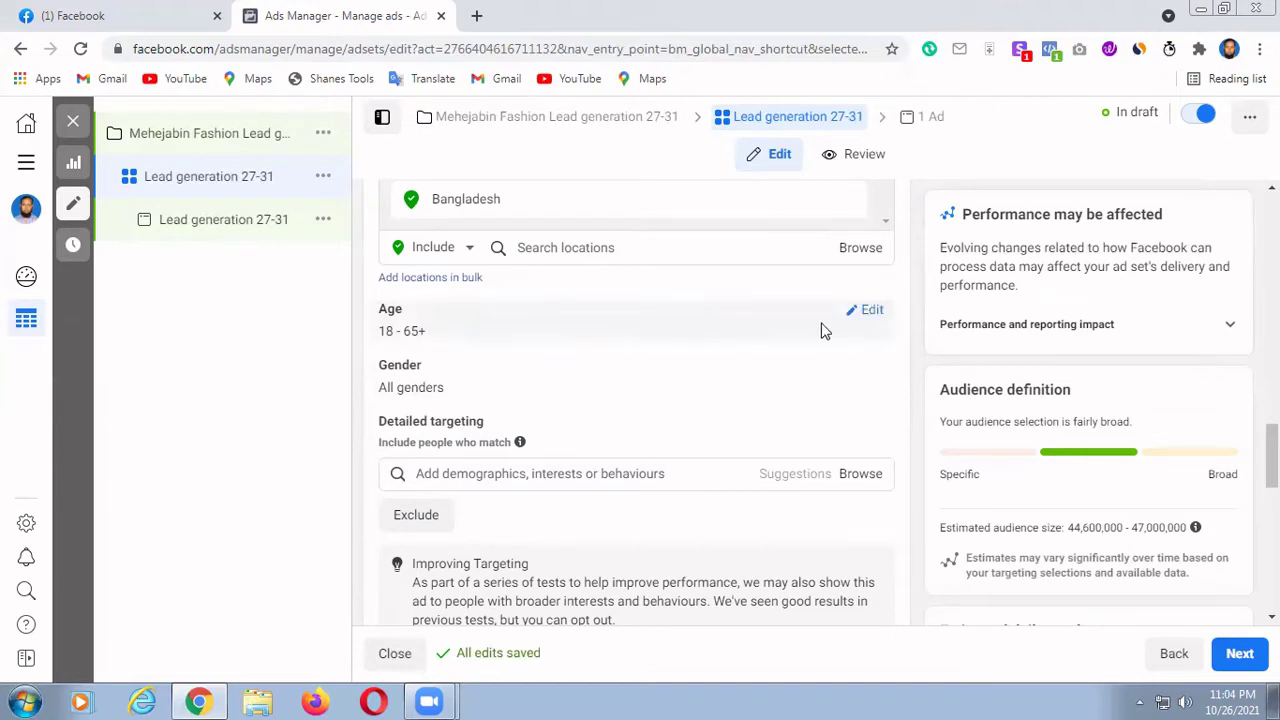
pyautogui.click(871, 313)
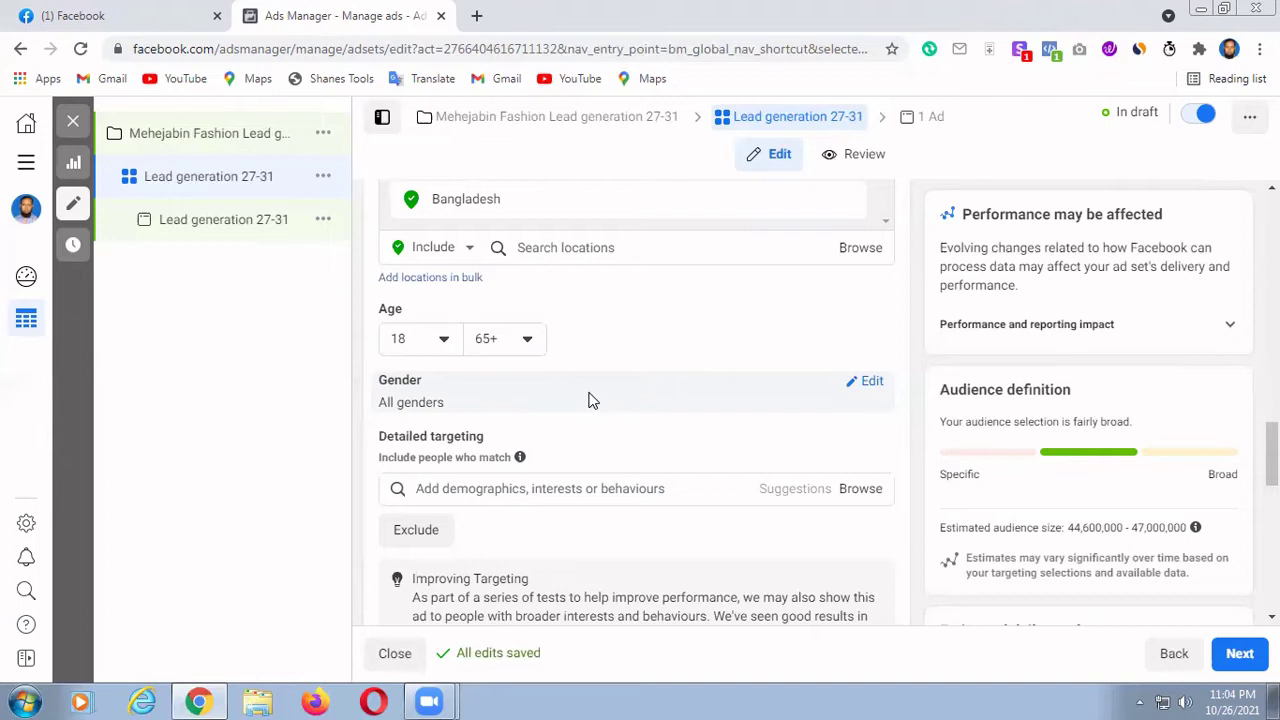
pyautogui.click(443, 345)
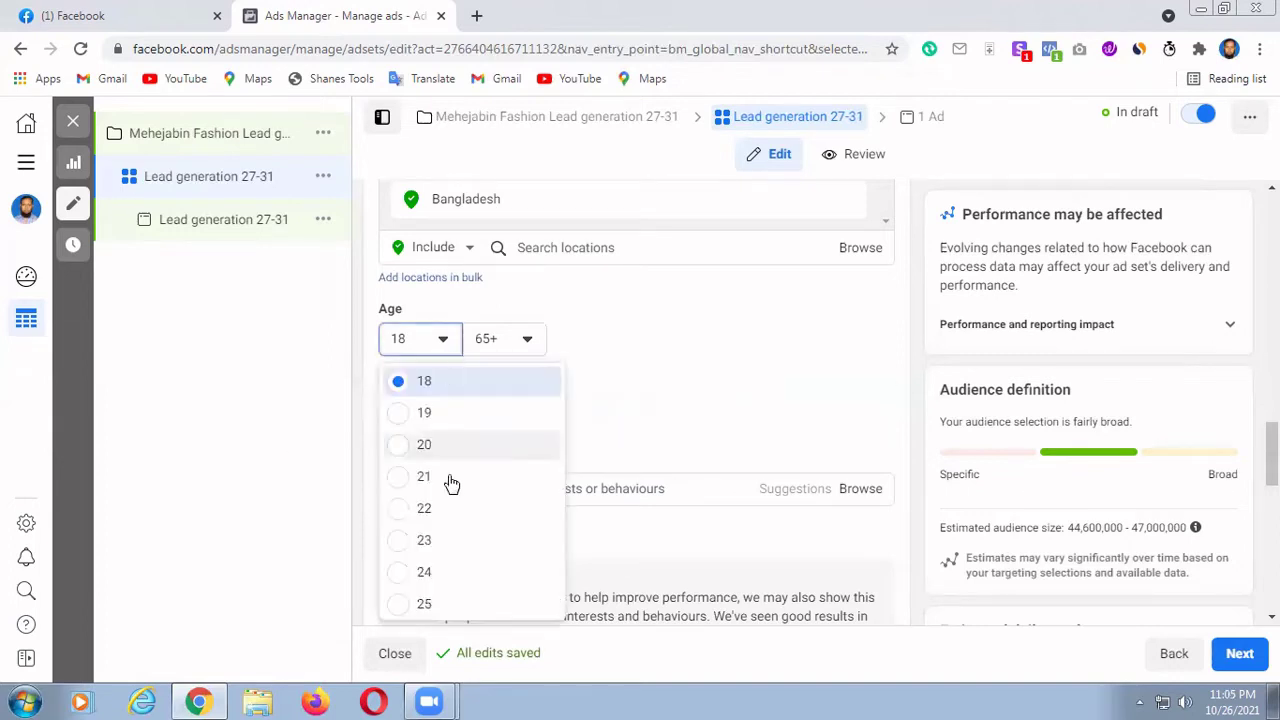
pyautogui.scroll(-1, 452, 572)
pyautogui.scroll(-1, 440, 582)
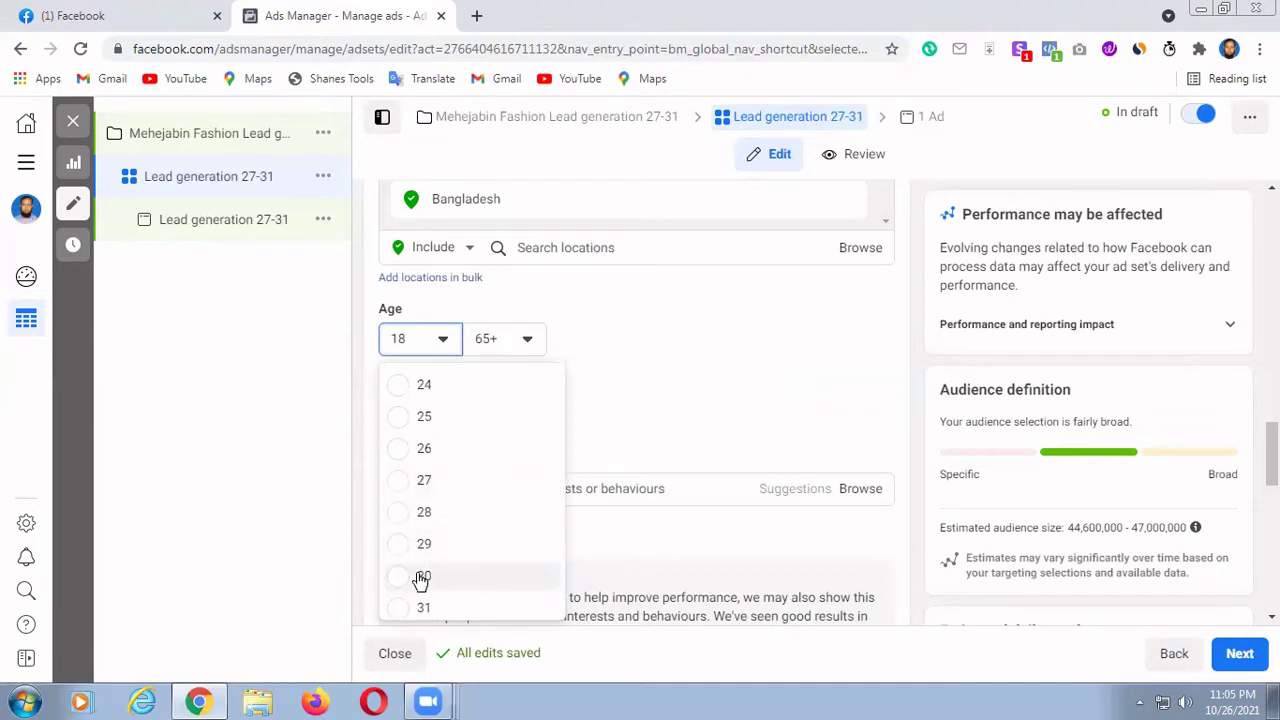
pyautogui.click(424, 578)
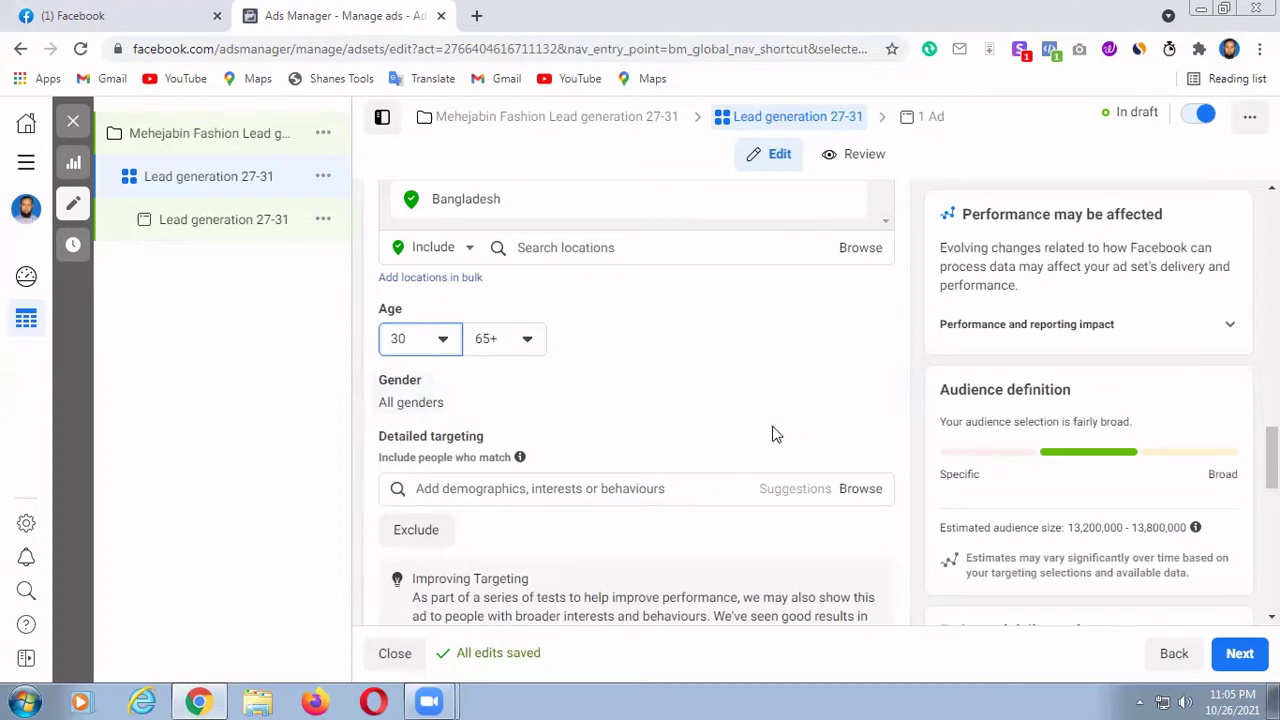
# Step: Browse the demographics categories available for the audience's detailed targeting
pyautogui.scroll(-1, 694, 441)
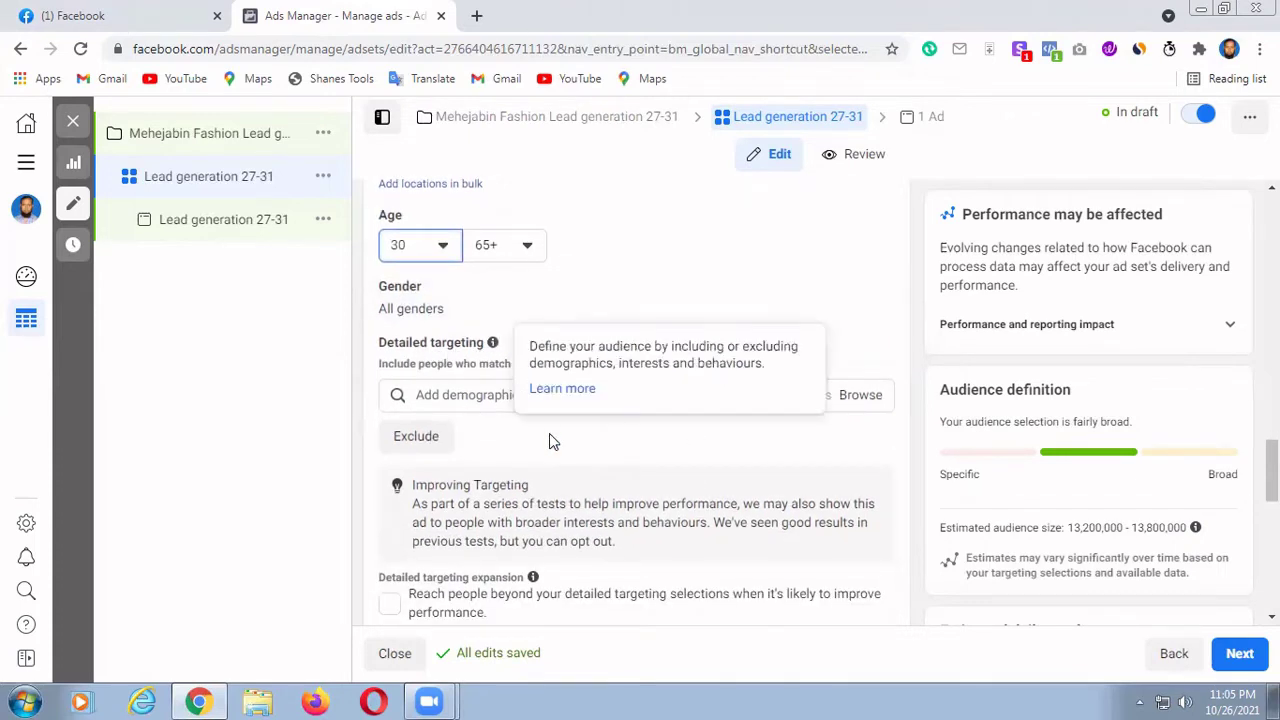
pyautogui.scroll(-1, 558, 468)
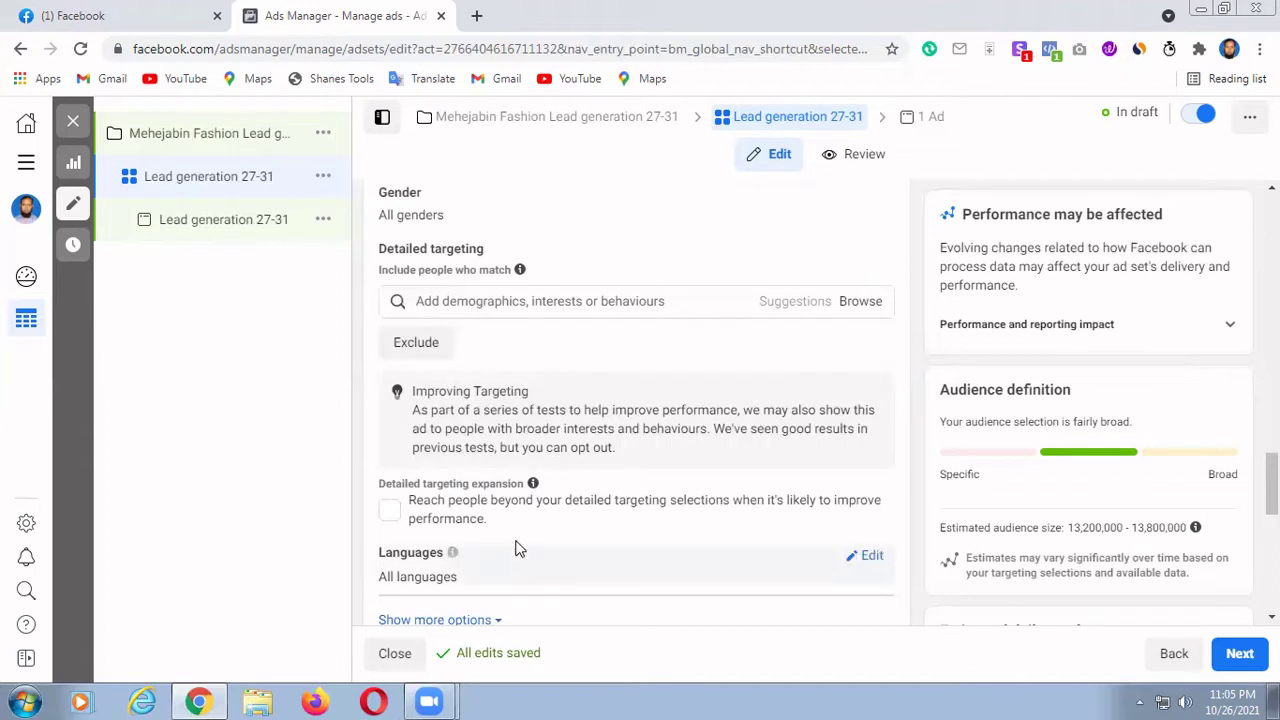
pyautogui.click(866, 303)
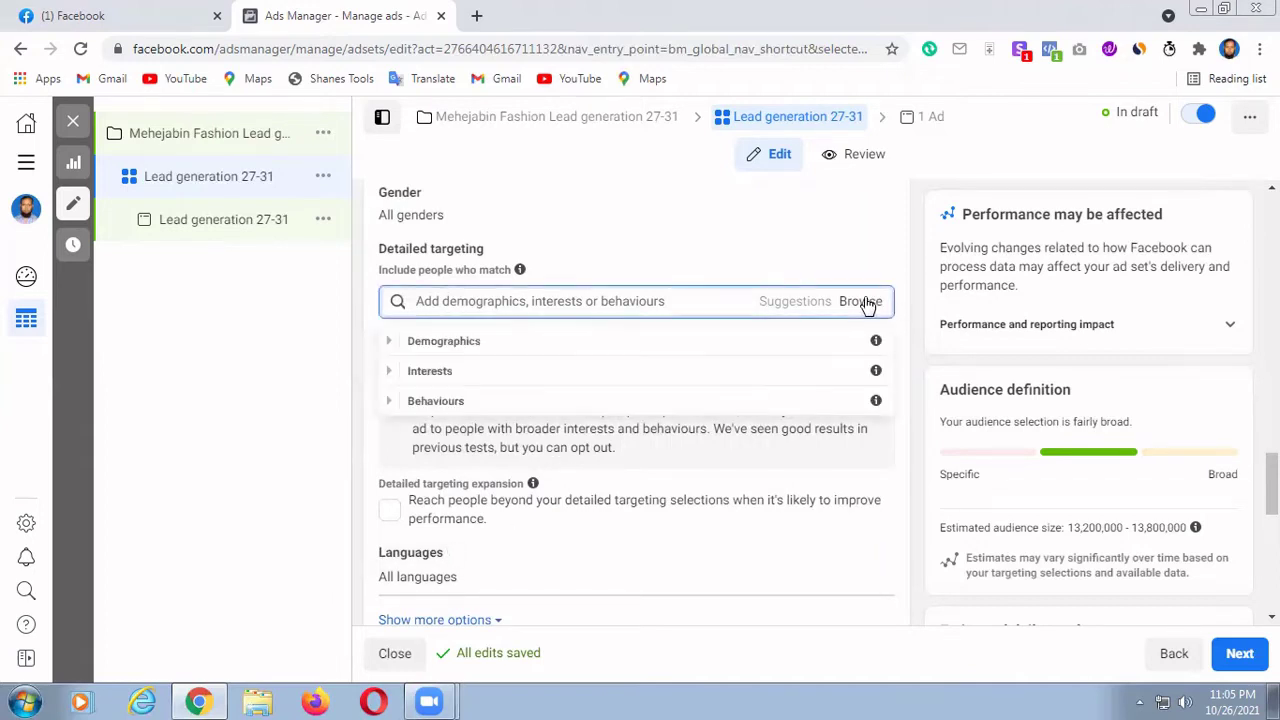
pyautogui.click(434, 347)
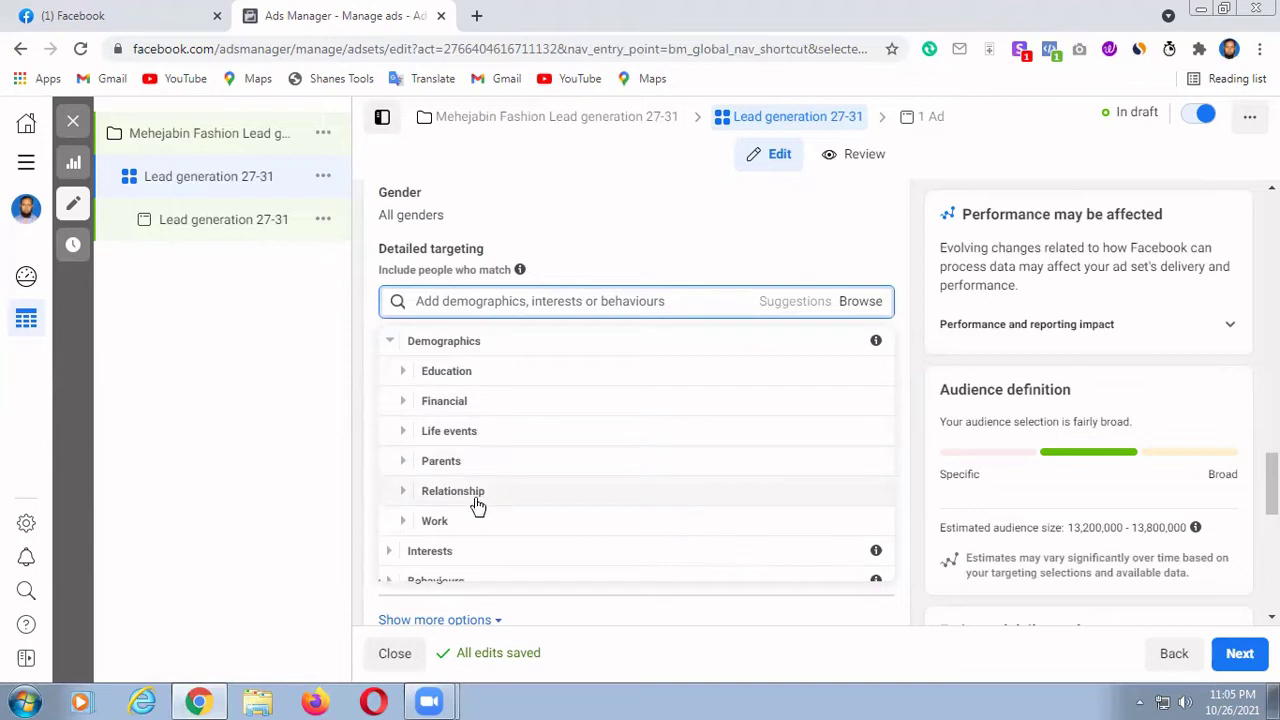
pyautogui.scroll(-1, 493, 545)
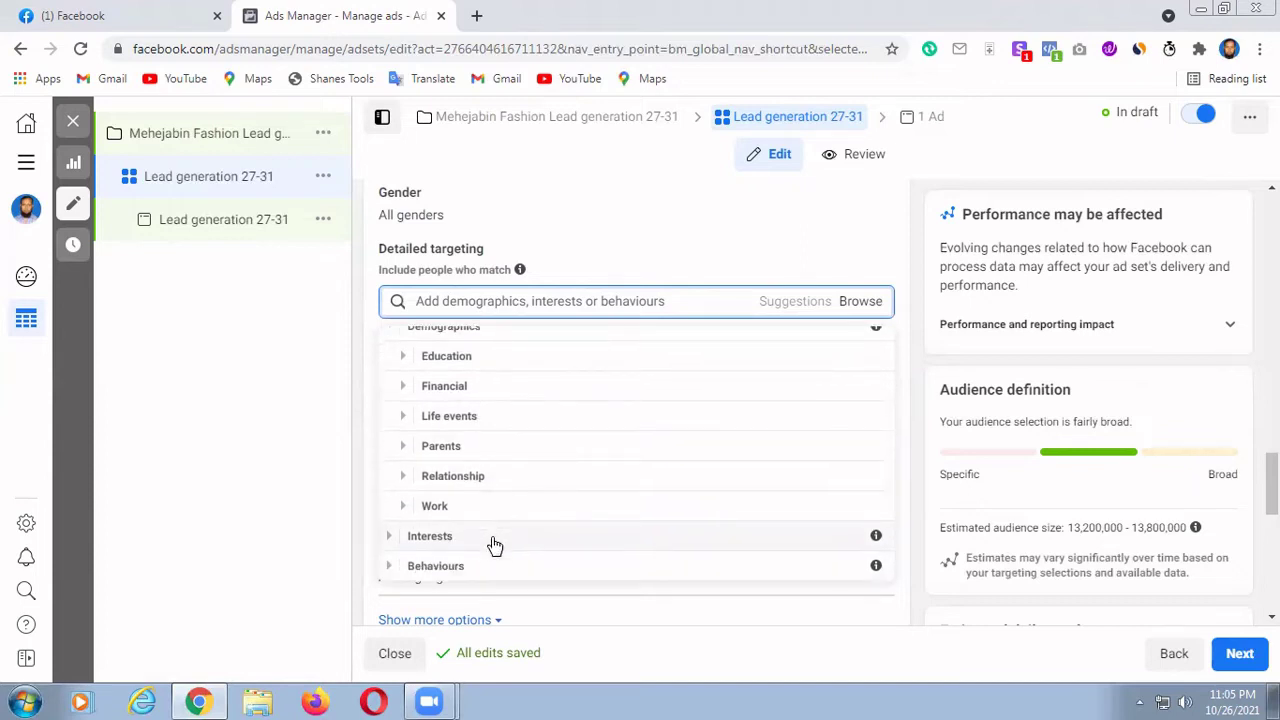
pyautogui.scroll(1, 493, 545)
pyautogui.scroll(1, 493, 545)
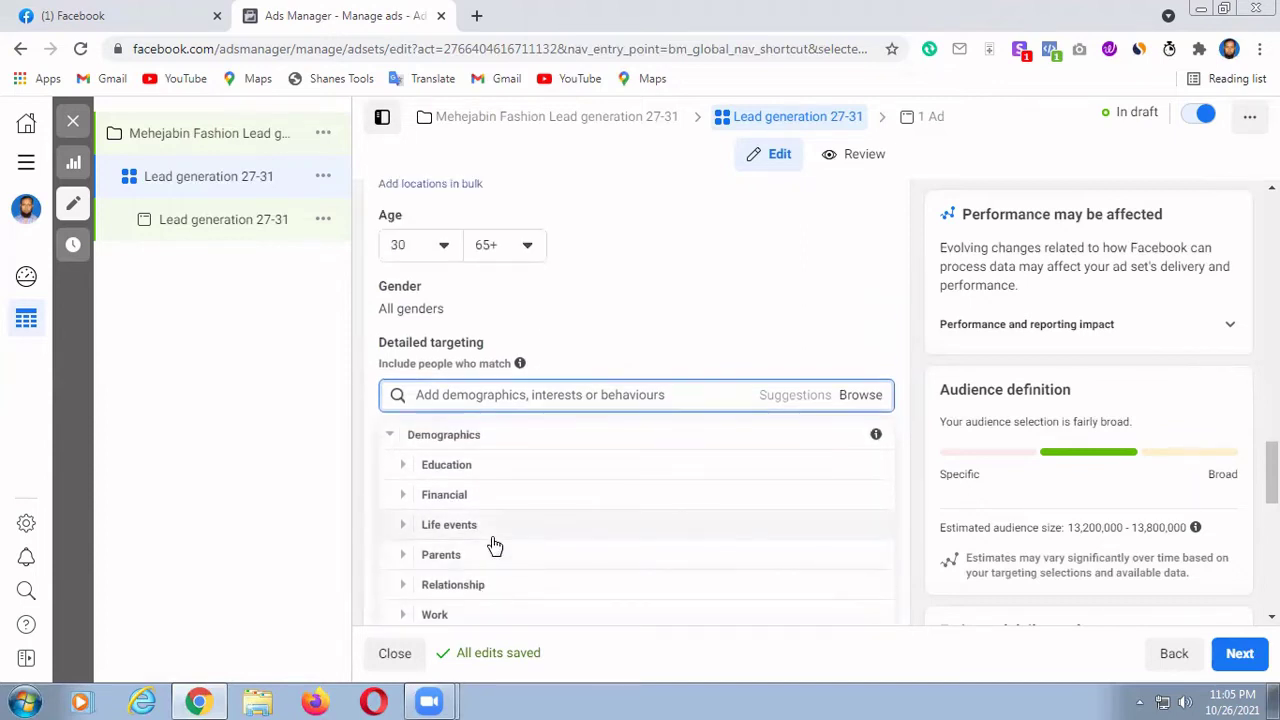
# Step: Search the detailed targeting for "Home owner" and add the SA Home Owner interest to the audience
pyautogui.click(423, 395)
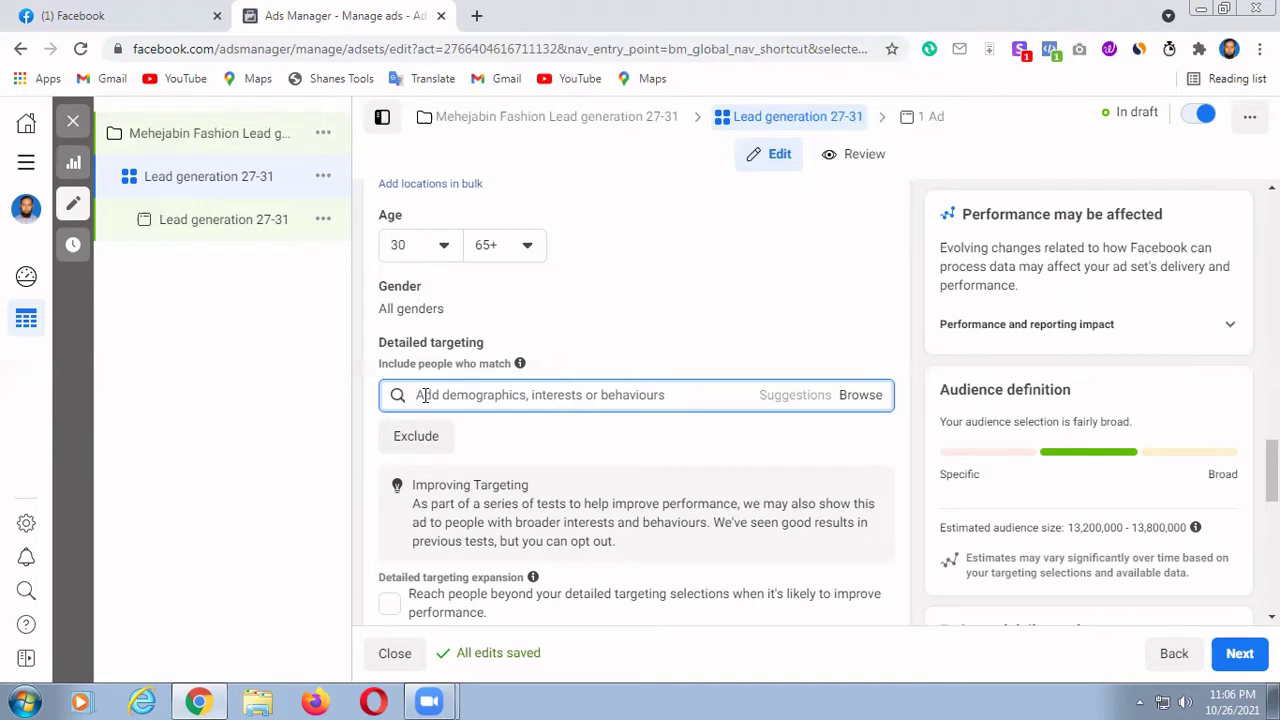
pyautogui.write('H')
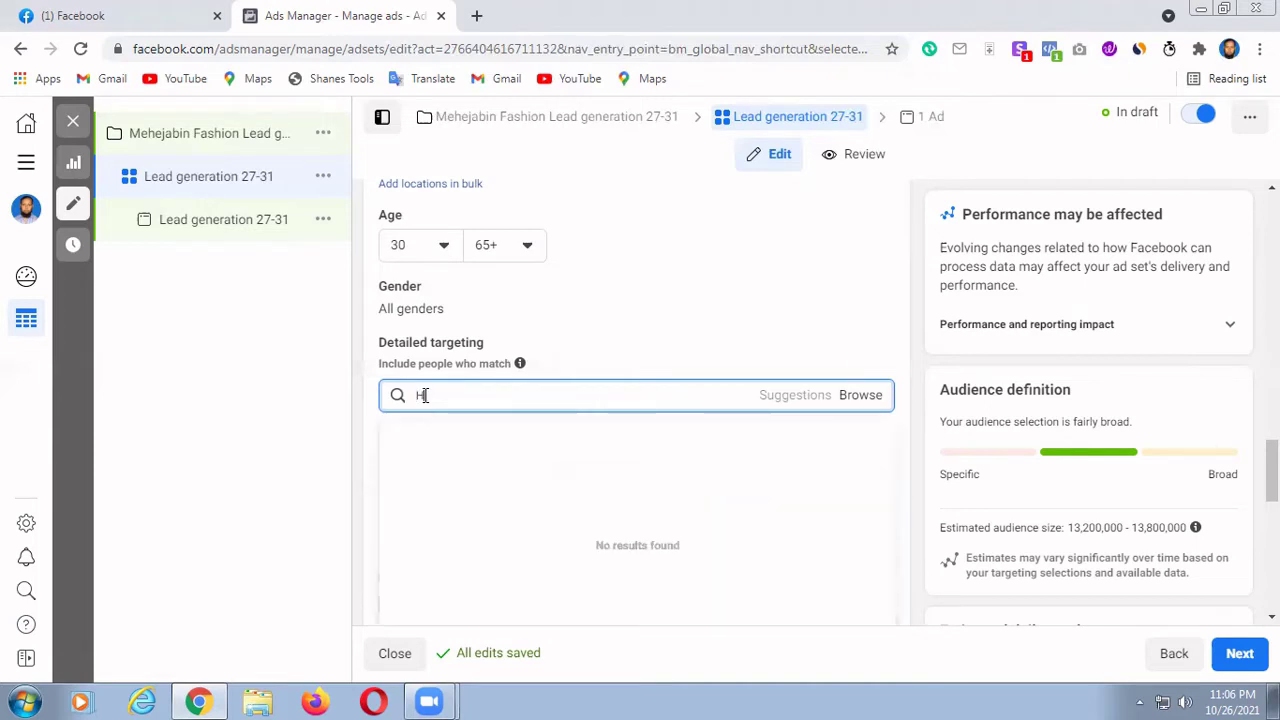
pyautogui.write('ome owner')
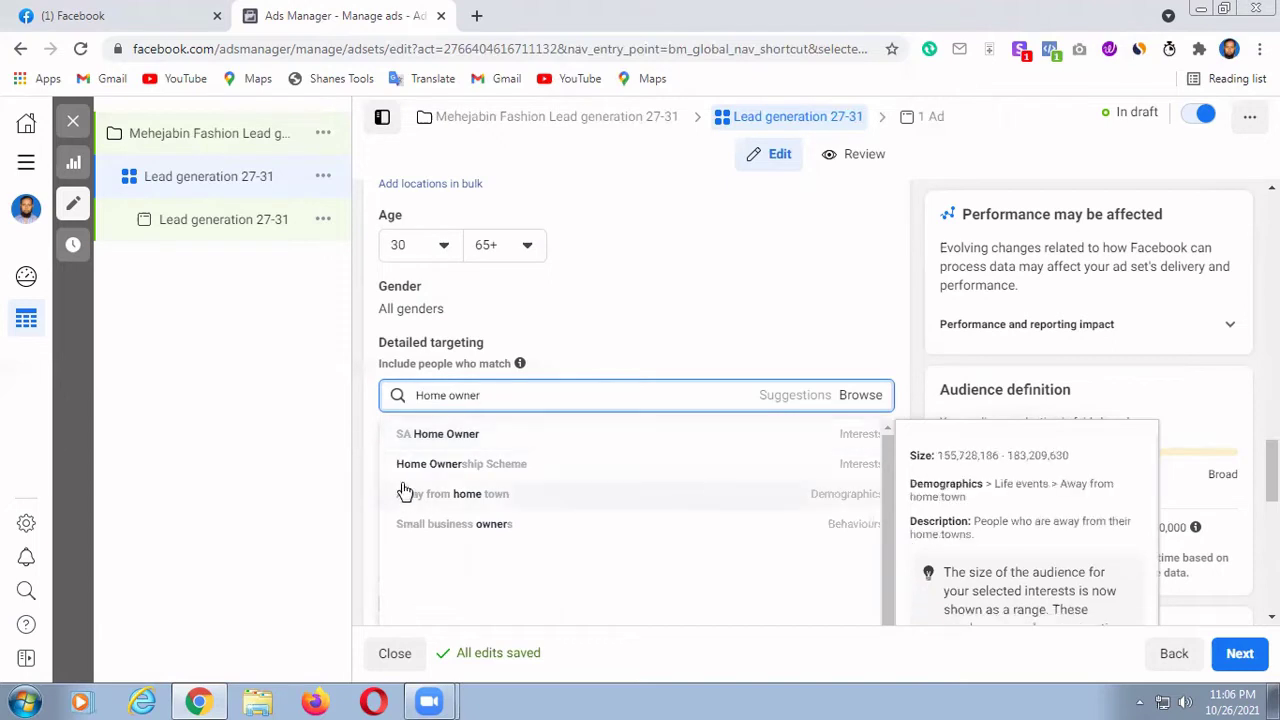
pyautogui.click(505, 440)
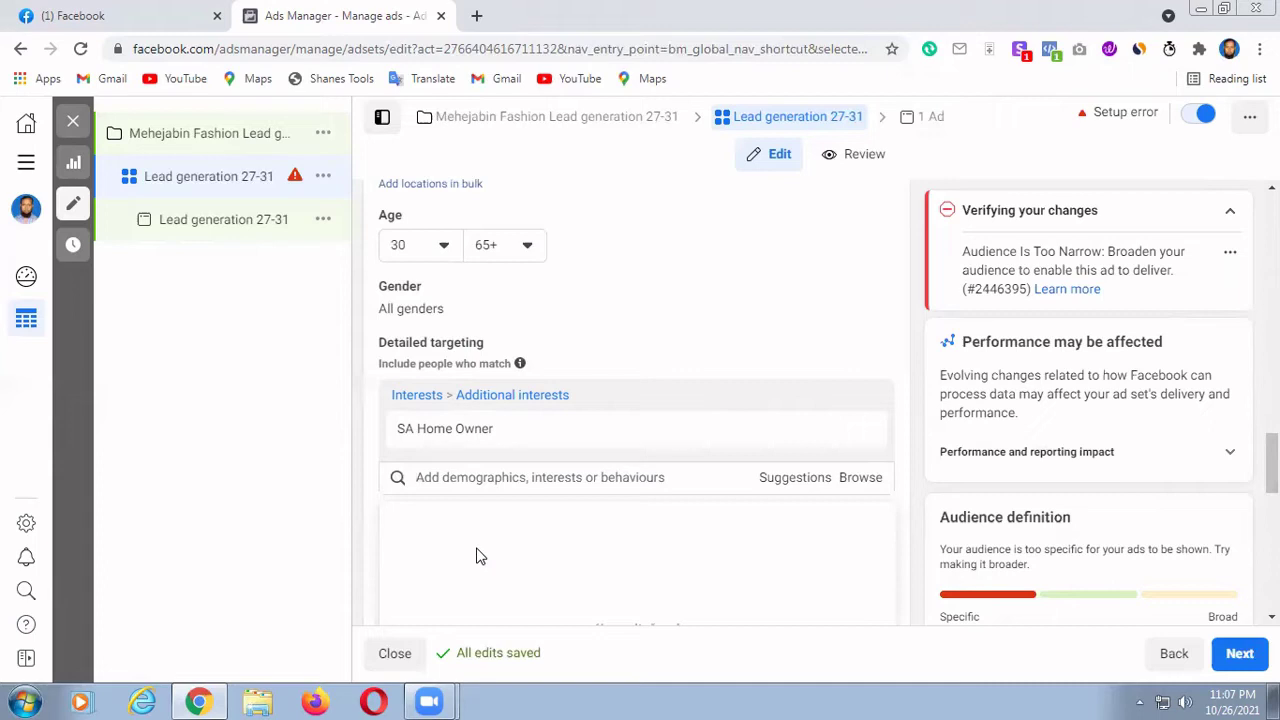
# Step: Search the detailed targeting for "hospital" and add the General Hospital interest to the audience
pyautogui.write('ho')
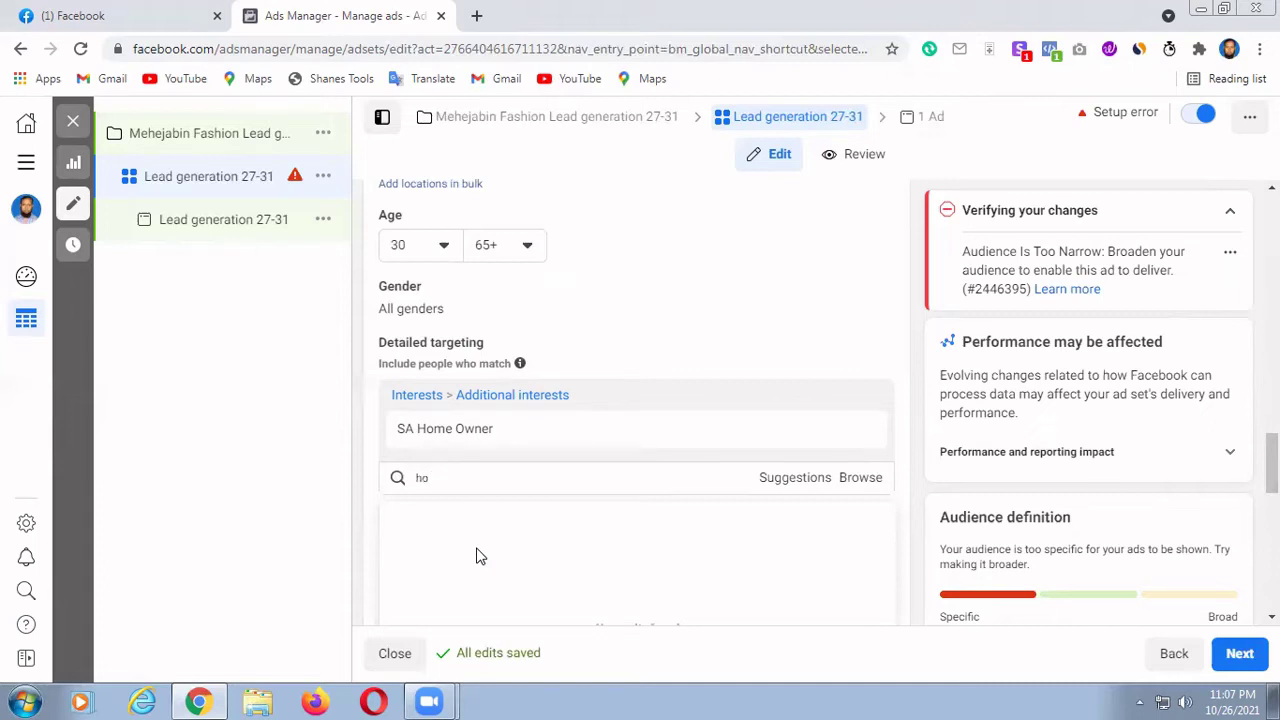
pyautogui.write('spital')
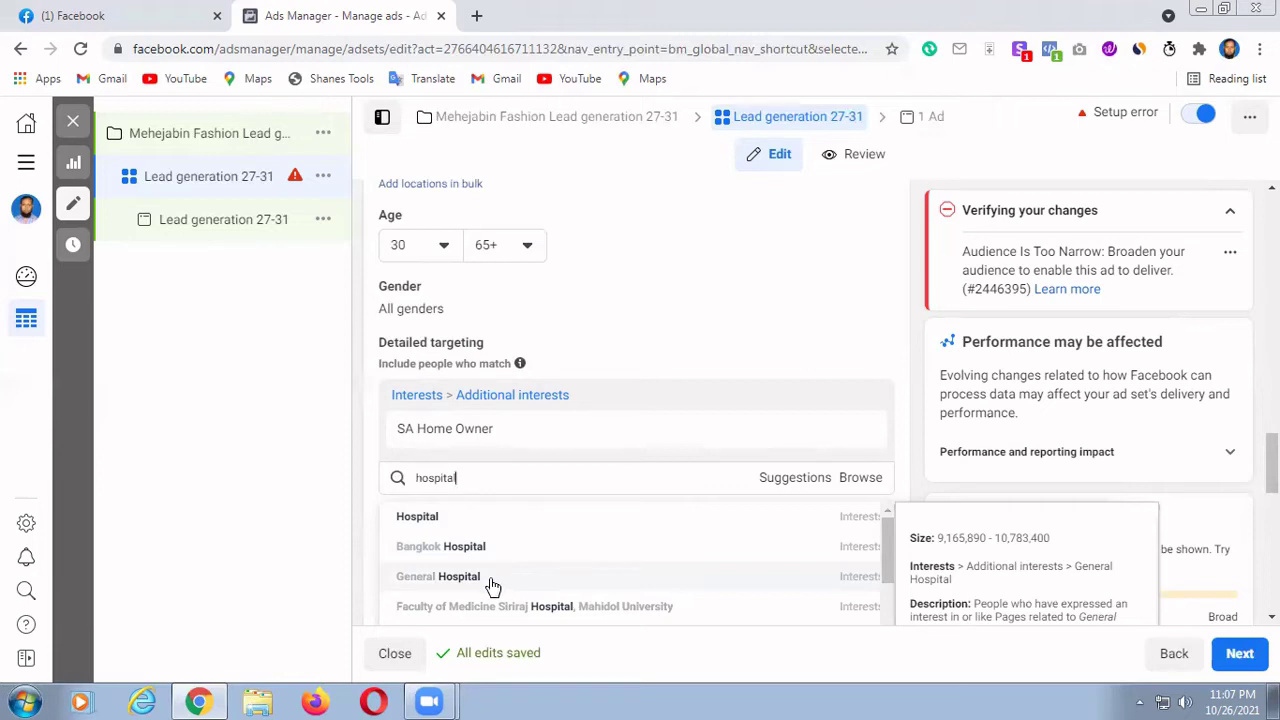
pyautogui.click(808, 578)
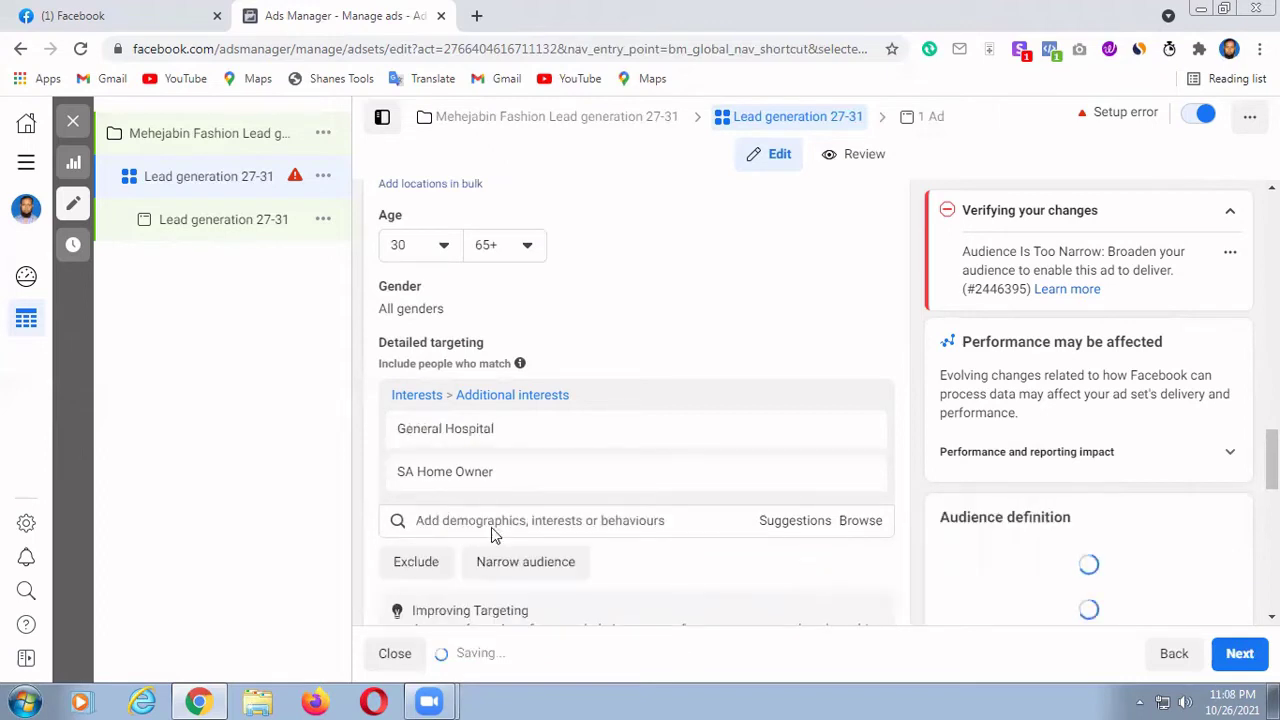
# Step: Search the detailed targeting options for "Business" and clear the search without adding an entry
pyautogui.click(423, 520)
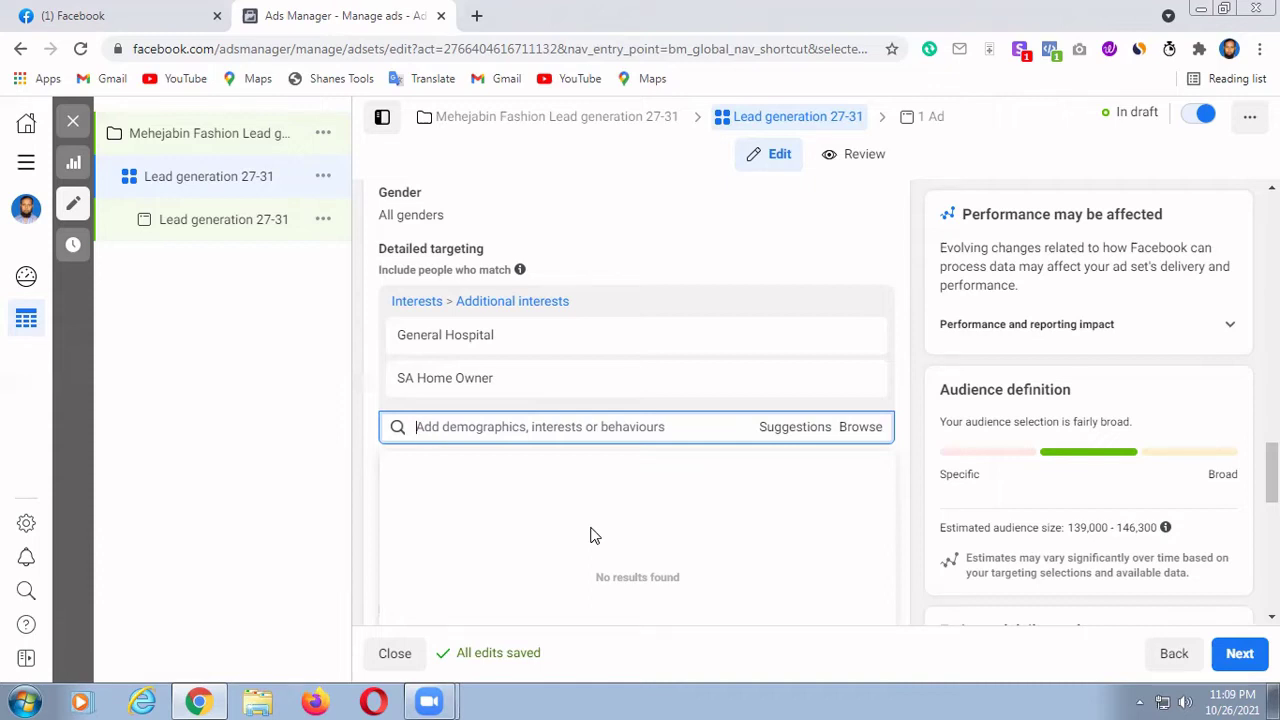
pyautogui.write('Bus')
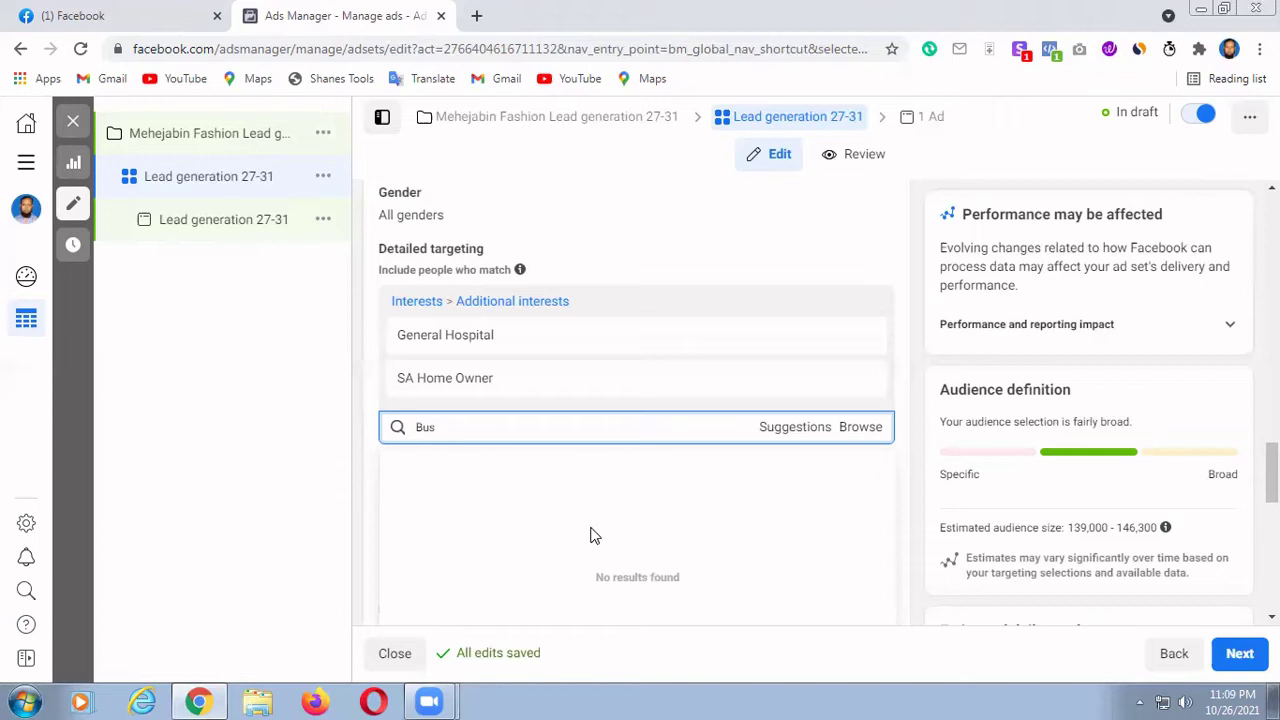
pyautogui.write('iness')
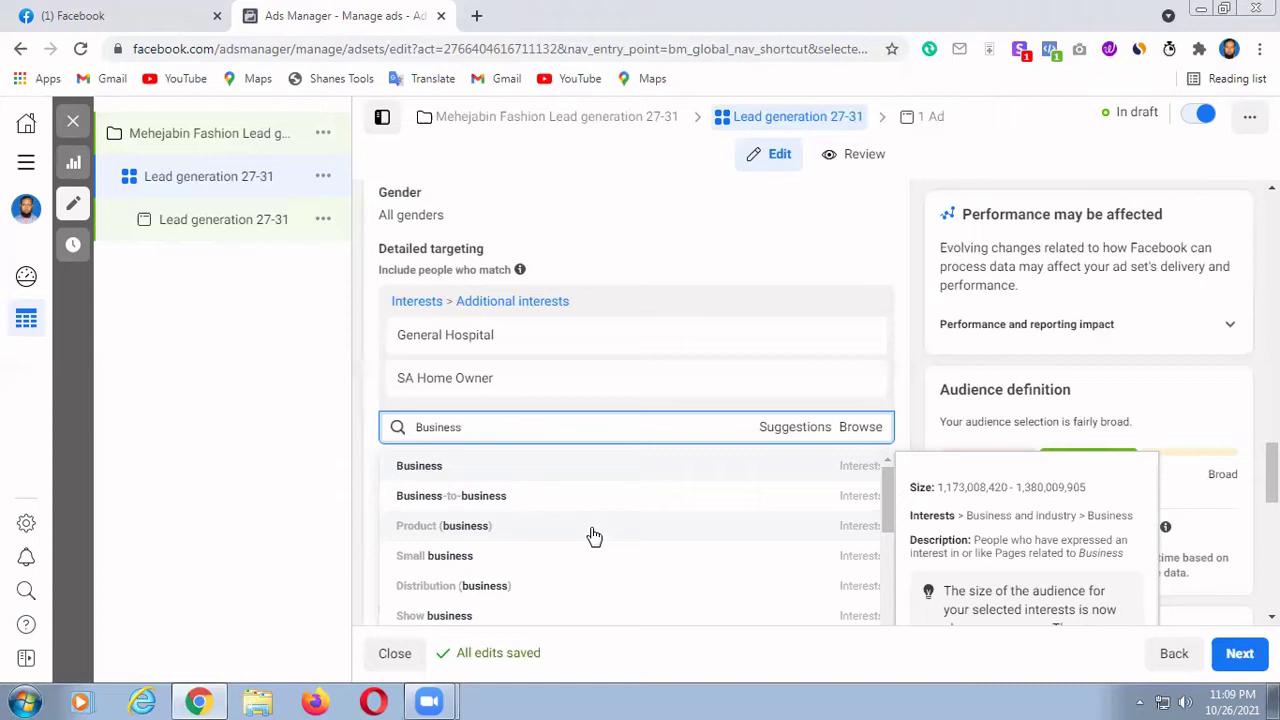
pyautogui.press('BackSpace')
pyautogui.press('BackSpace')
pyautogui.press('BackSpace')
pyautogui.press('BackSpace')
pyautogui.press('BackSpace')
pyautogui.press('BackSpace')
pyautogui.press('BackSpace')
pyautogui.press('BackSpace')
# Step: Browse the demographics in detailed targeting, examining the Education options and the household income options under Financial
pyautogui.click(853, 428)
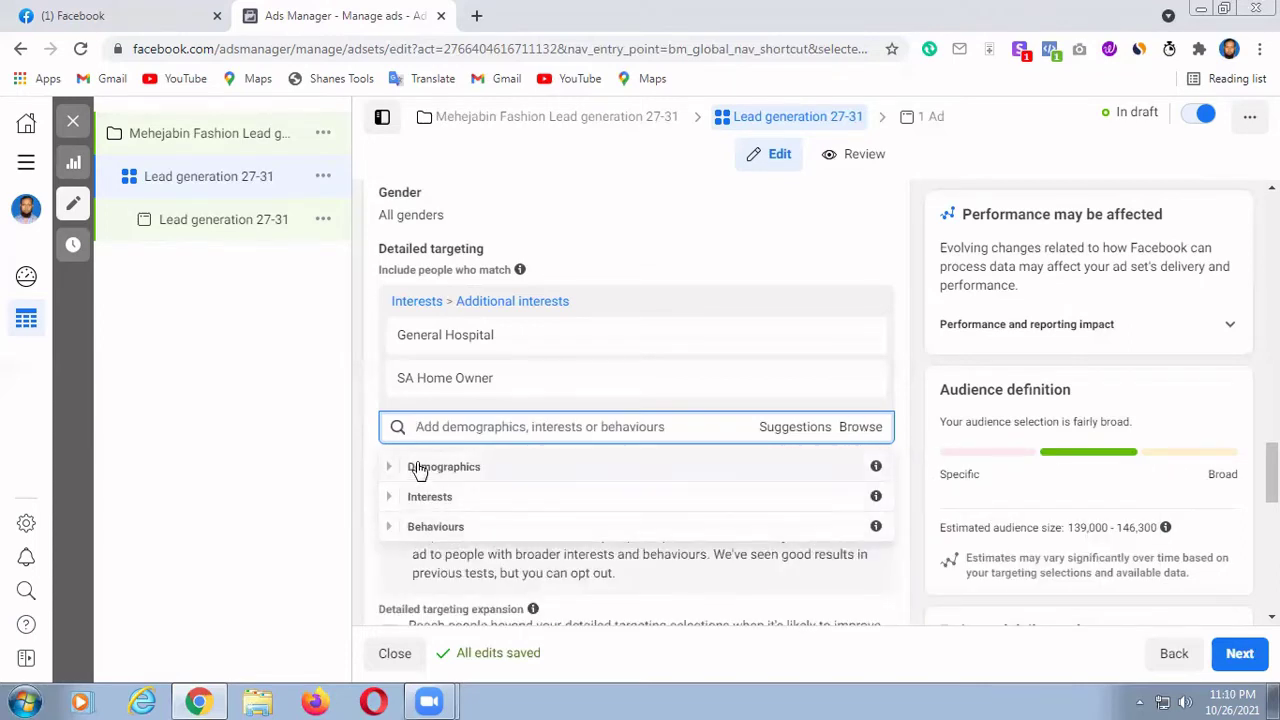
pyautogui.click(422, 469)
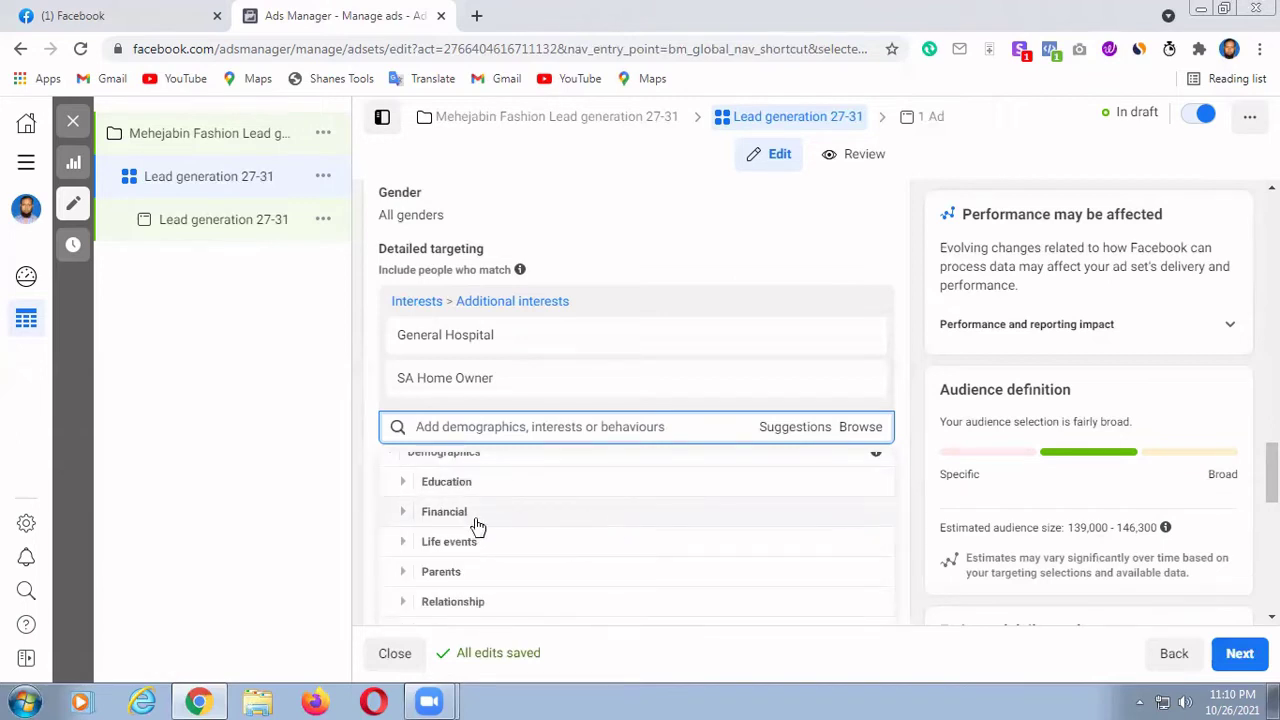
pyautogui.click(436, 484)
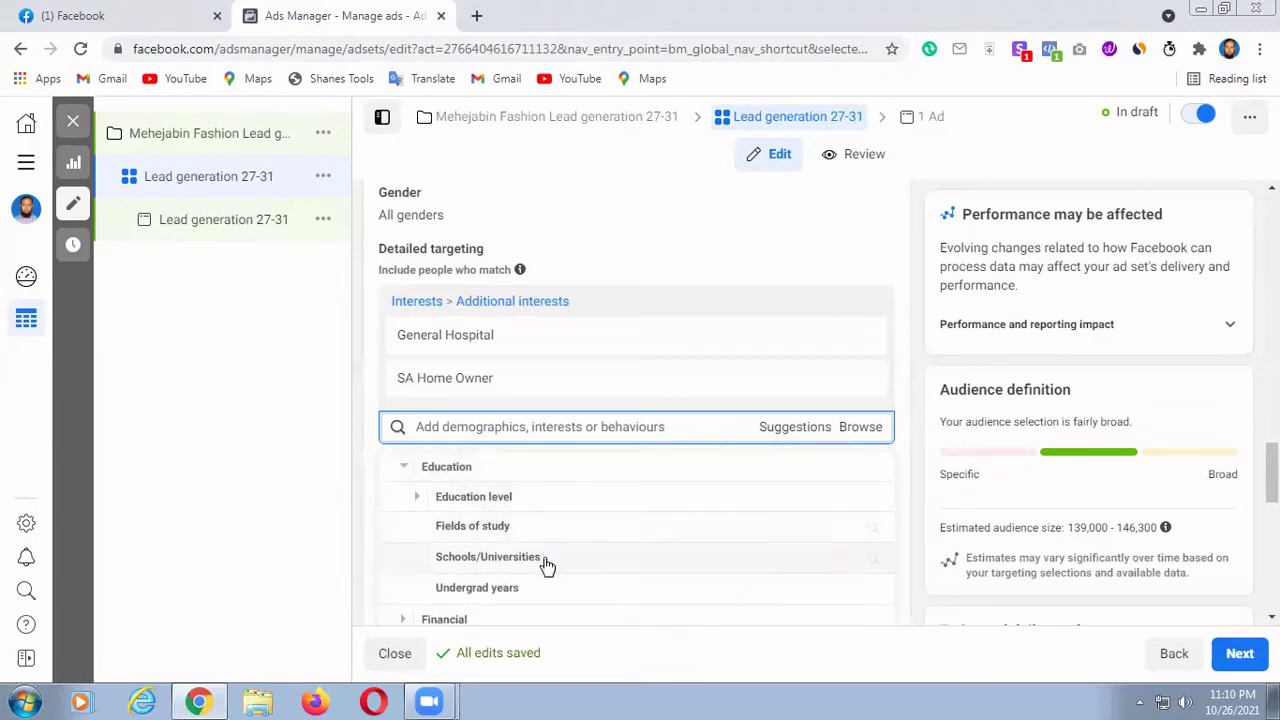
pyautogui.scroll(-1, 547, 566)
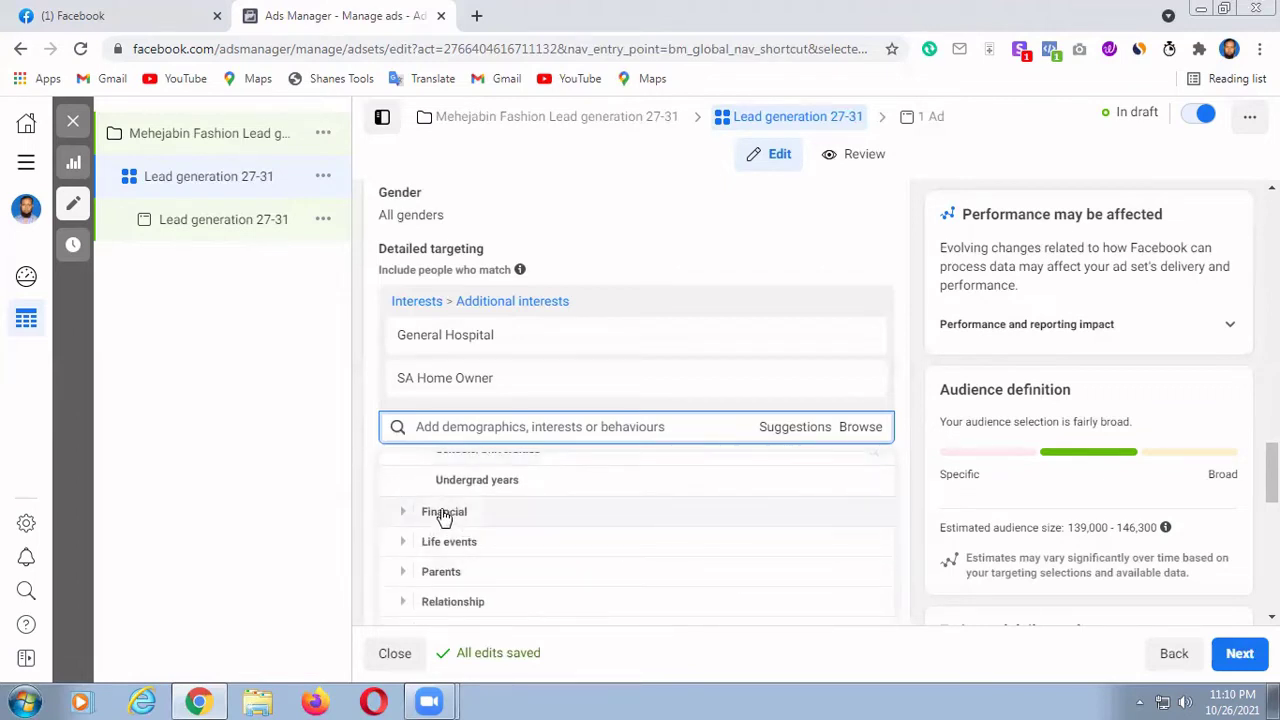
pyautogui.click(444, 512)
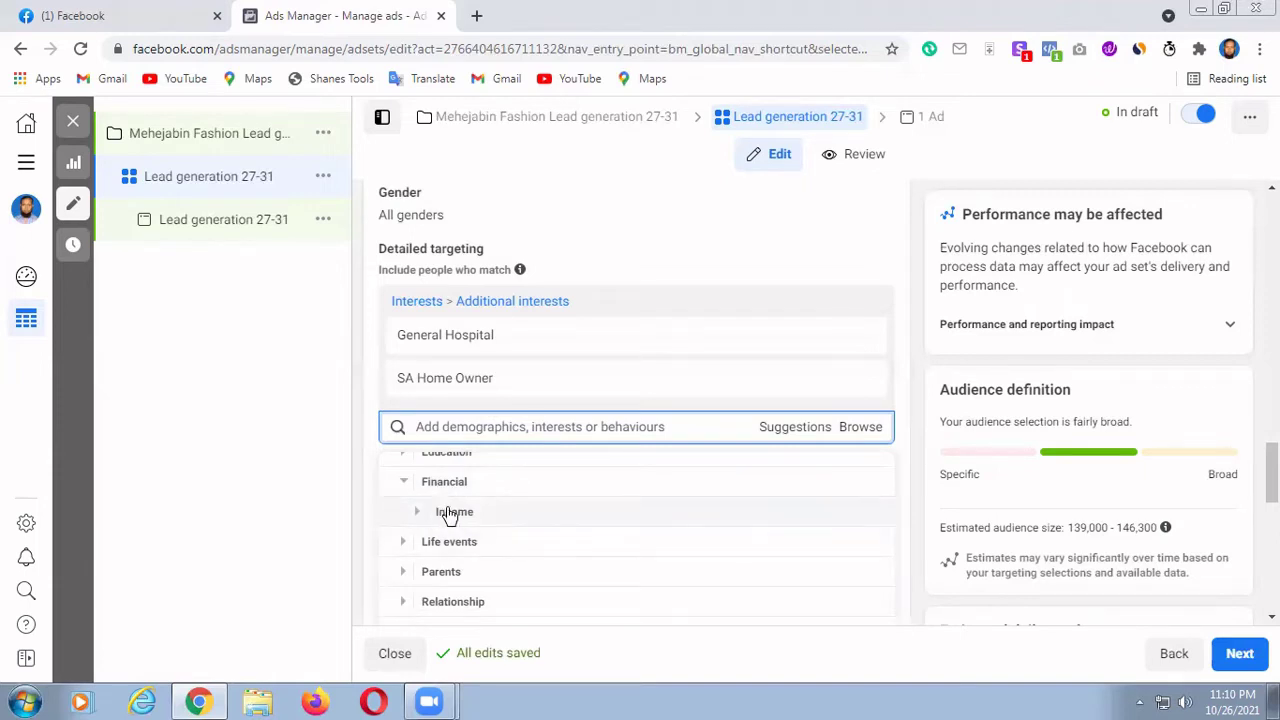
pyautogui.click(449, 512)
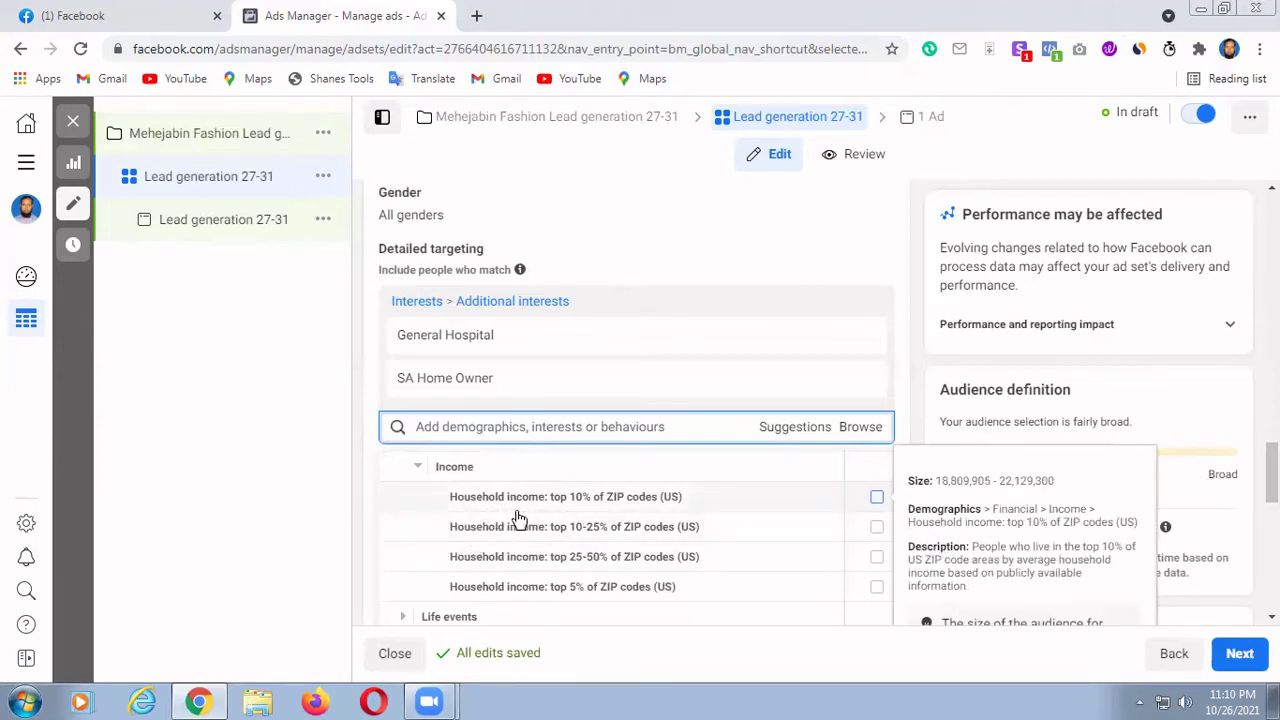
pyautogui.scroll(1, 522, 524)
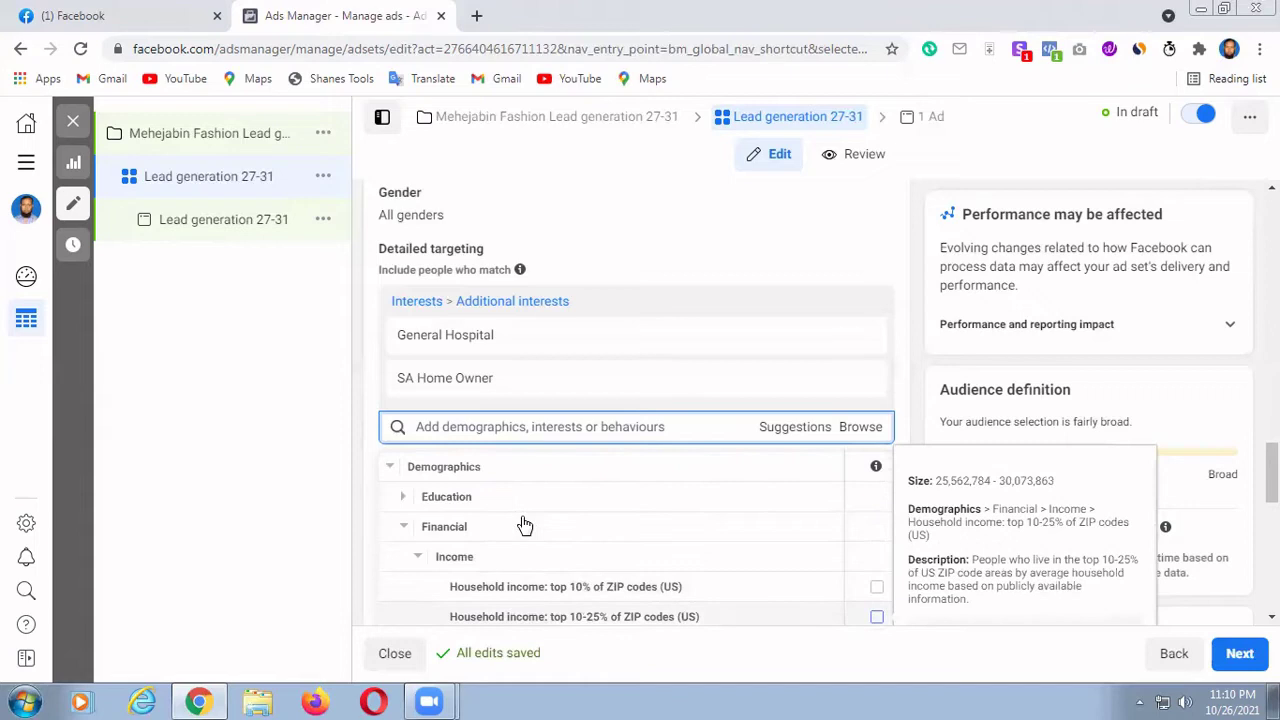
pyautogui.click(417, 557)
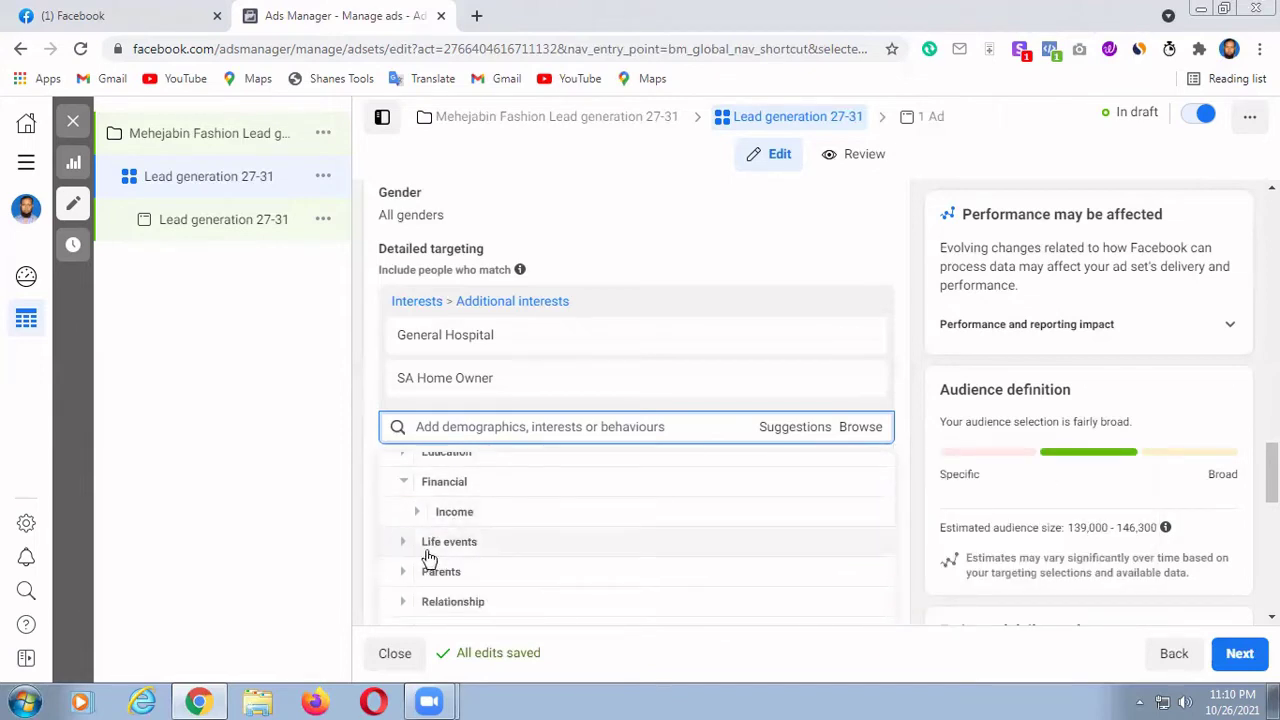
# Step: Examine the Life events options among the detailed targeting demographics, from Anniversary through Recently moved
pyautogui.click(424, 542)
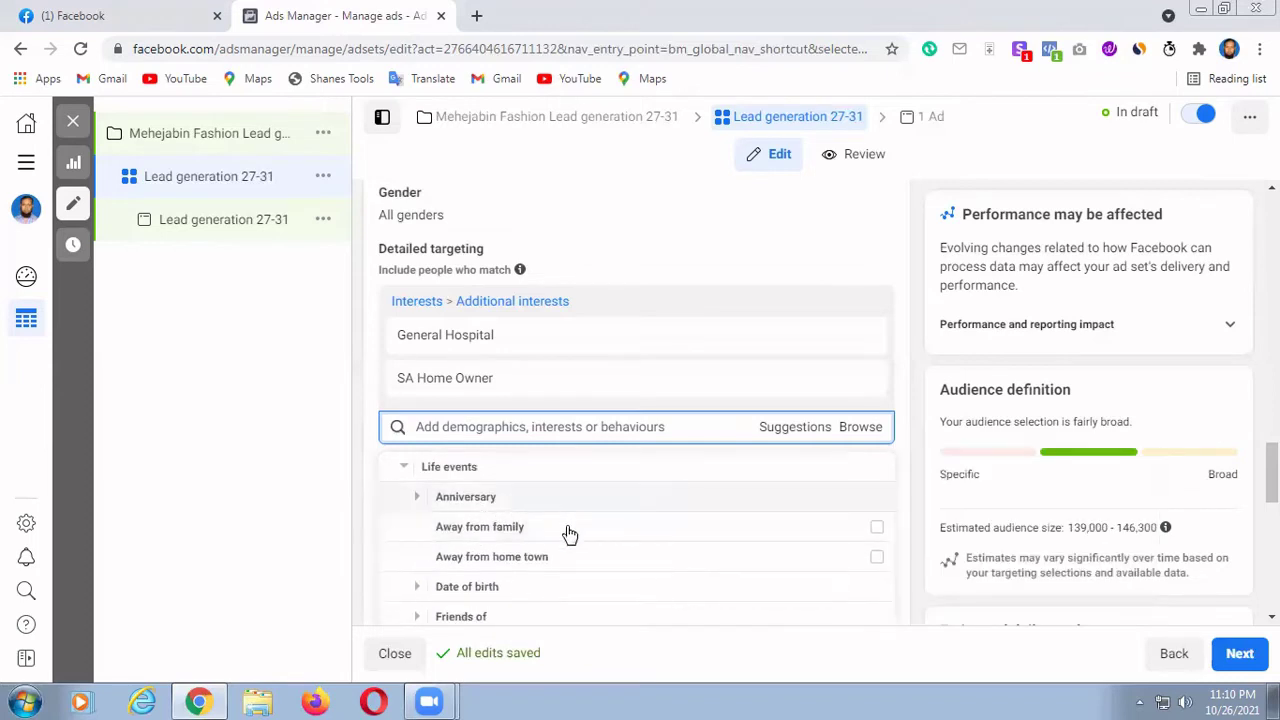
pyautogui.scroll(-2, 555, 572)
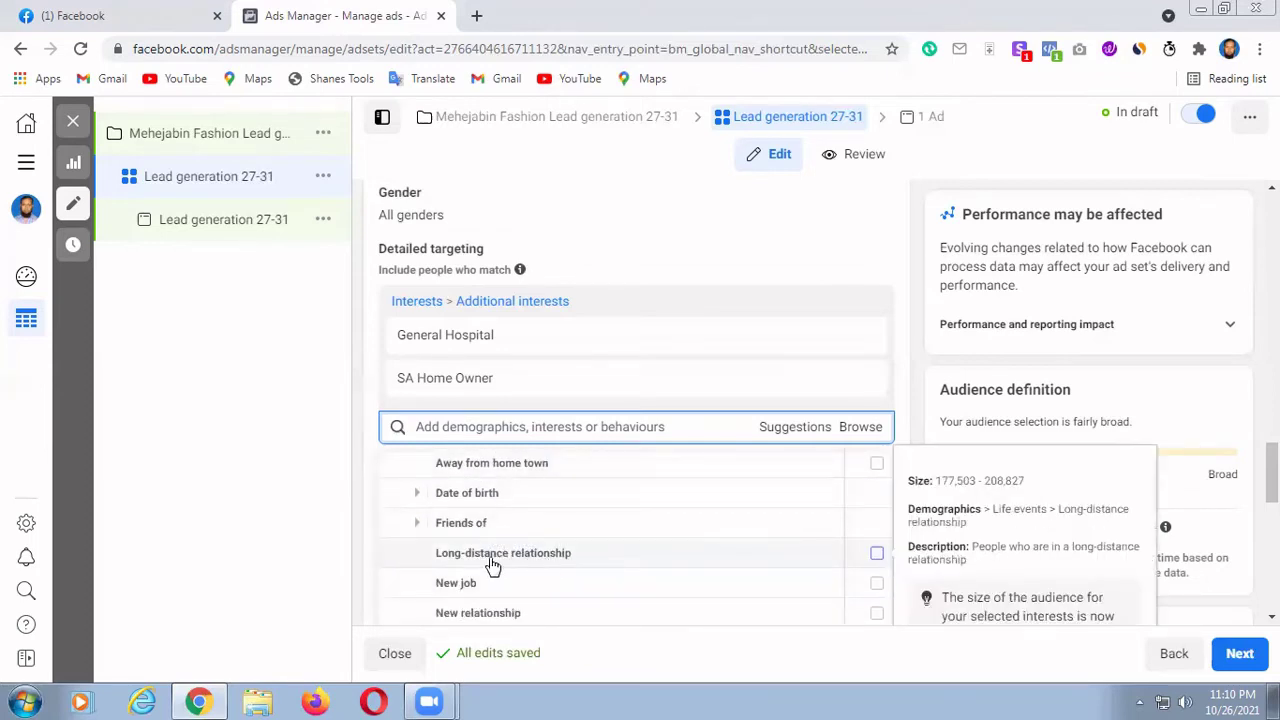
pyautogui.scroll(-1, 508, 588)
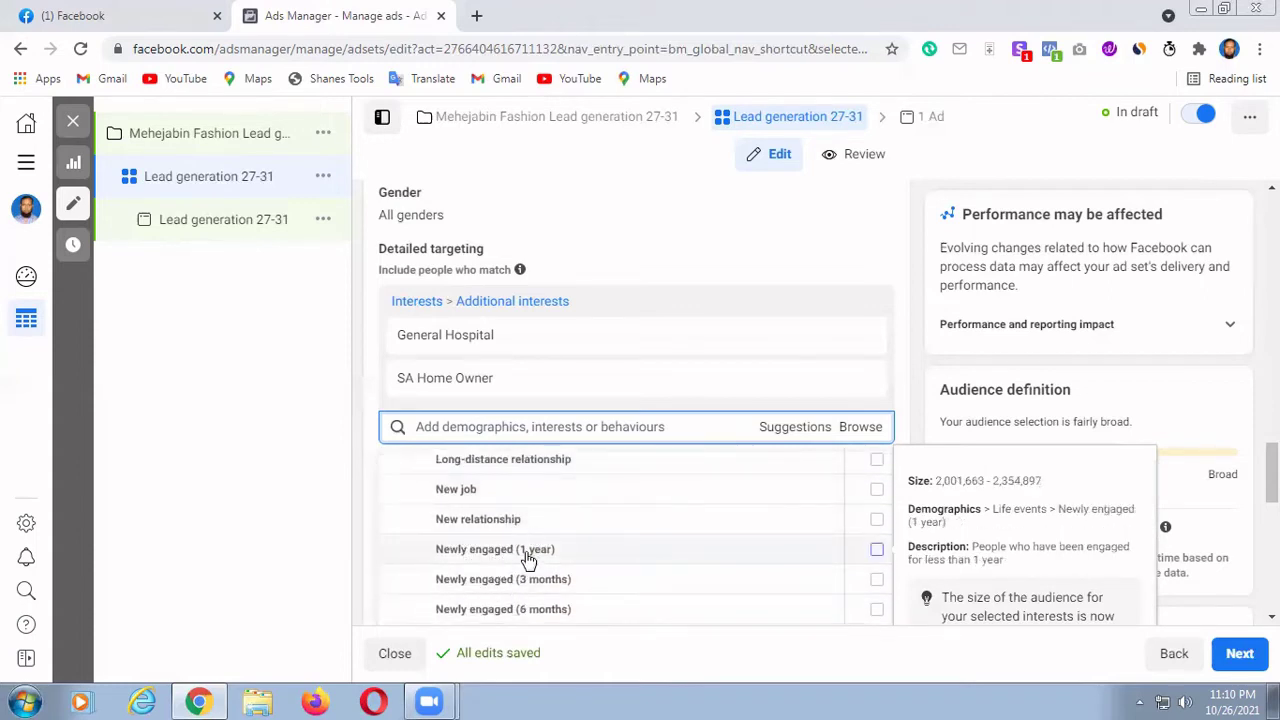
pyautogui.scroll(-2, 528, 560)
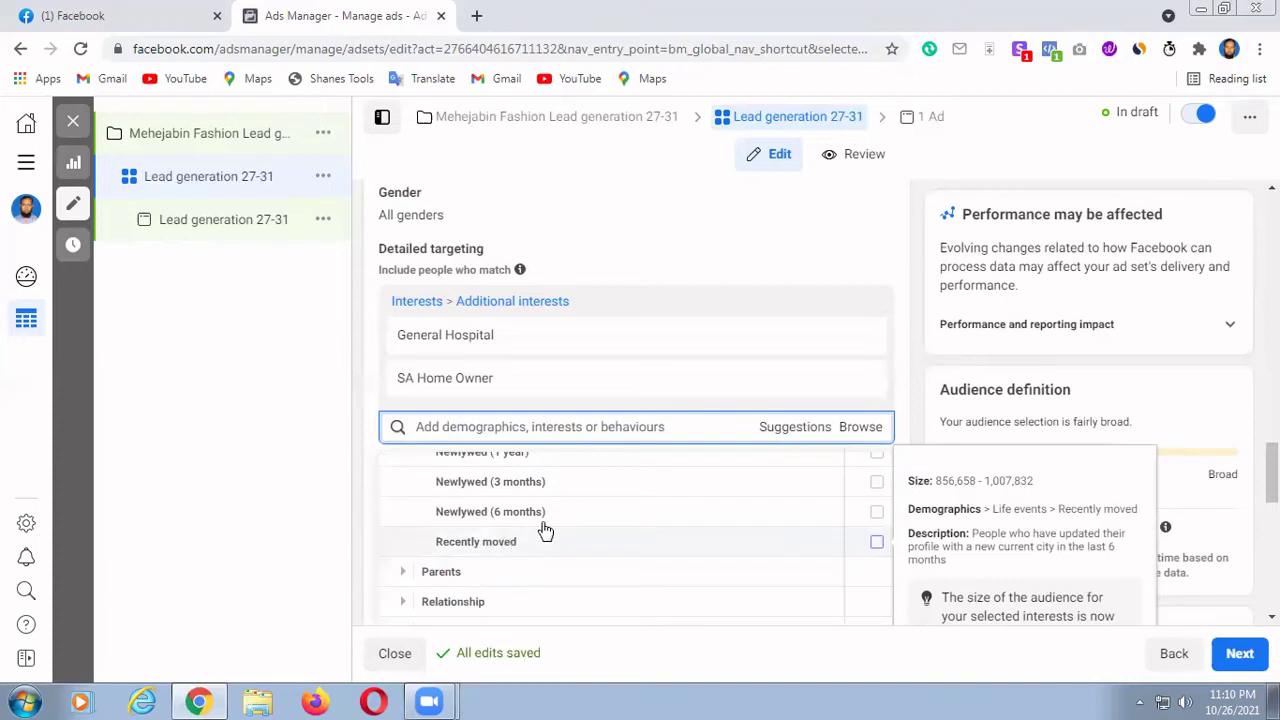
pyautogui.scroll(-1, 580, 548)
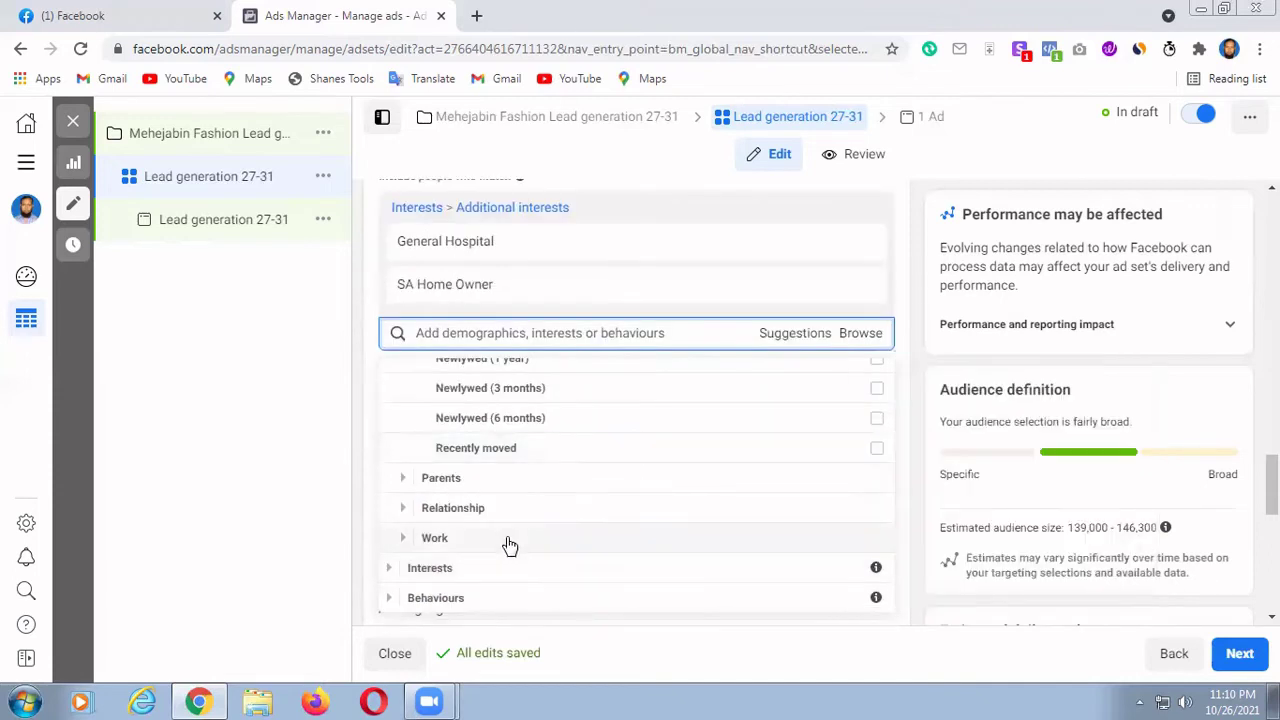
pyautogui.scroll(-1, 500, 548)
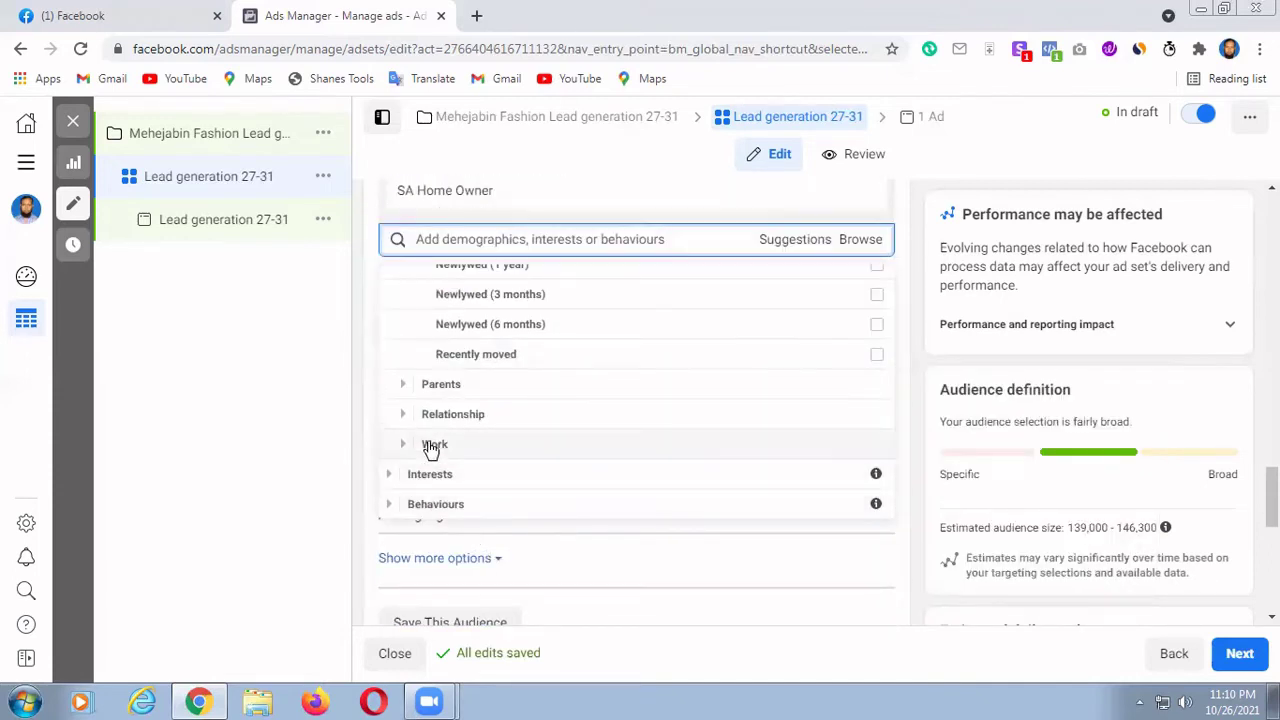
# Step: Examine the full list of Industries under the Work demographics in detailed targeting
pyautogui.click(432, 446)
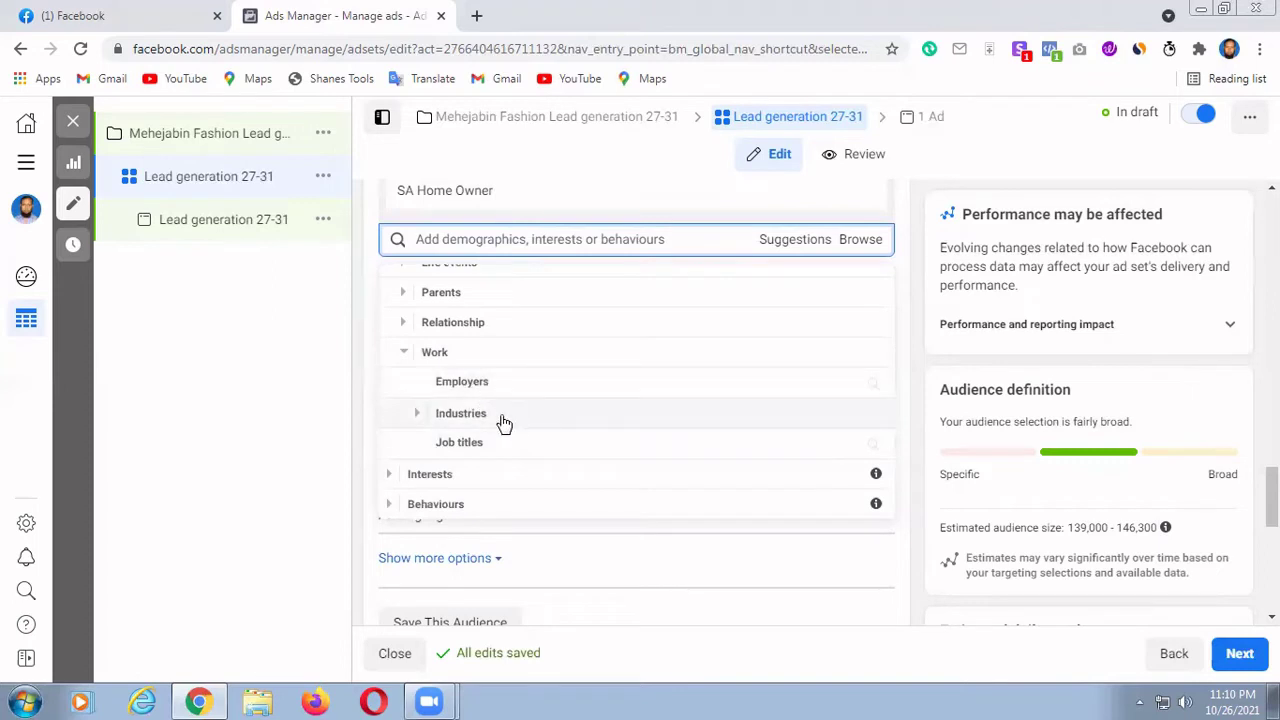
pyautogui.click(442, 414)
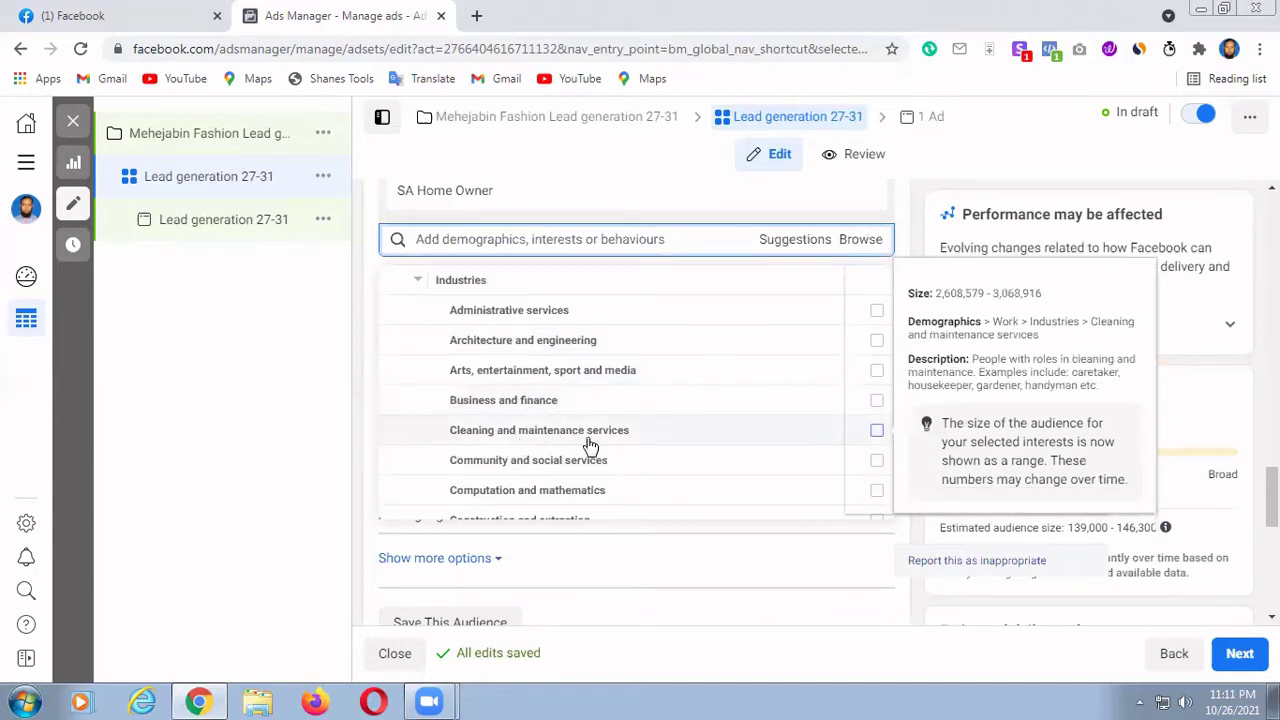
pyautogui.scroll(-1, 528, 480)
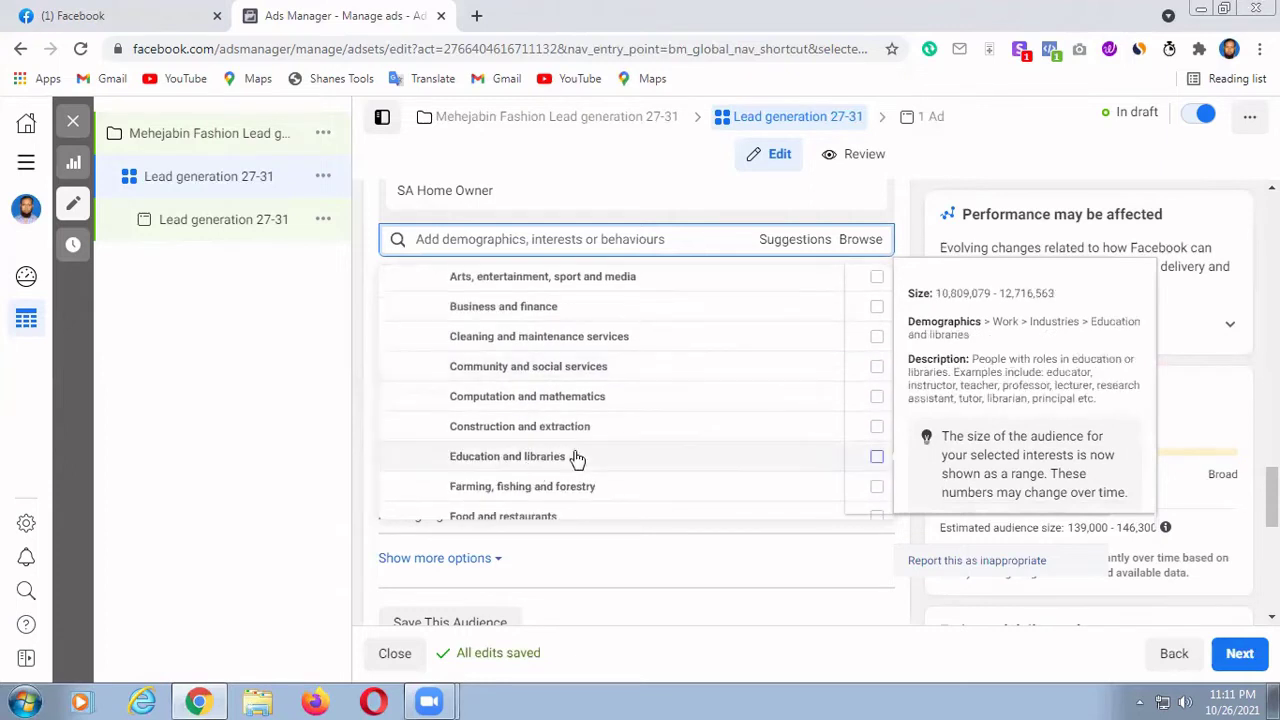
pyautogui.scroll(-1, 577, 458)
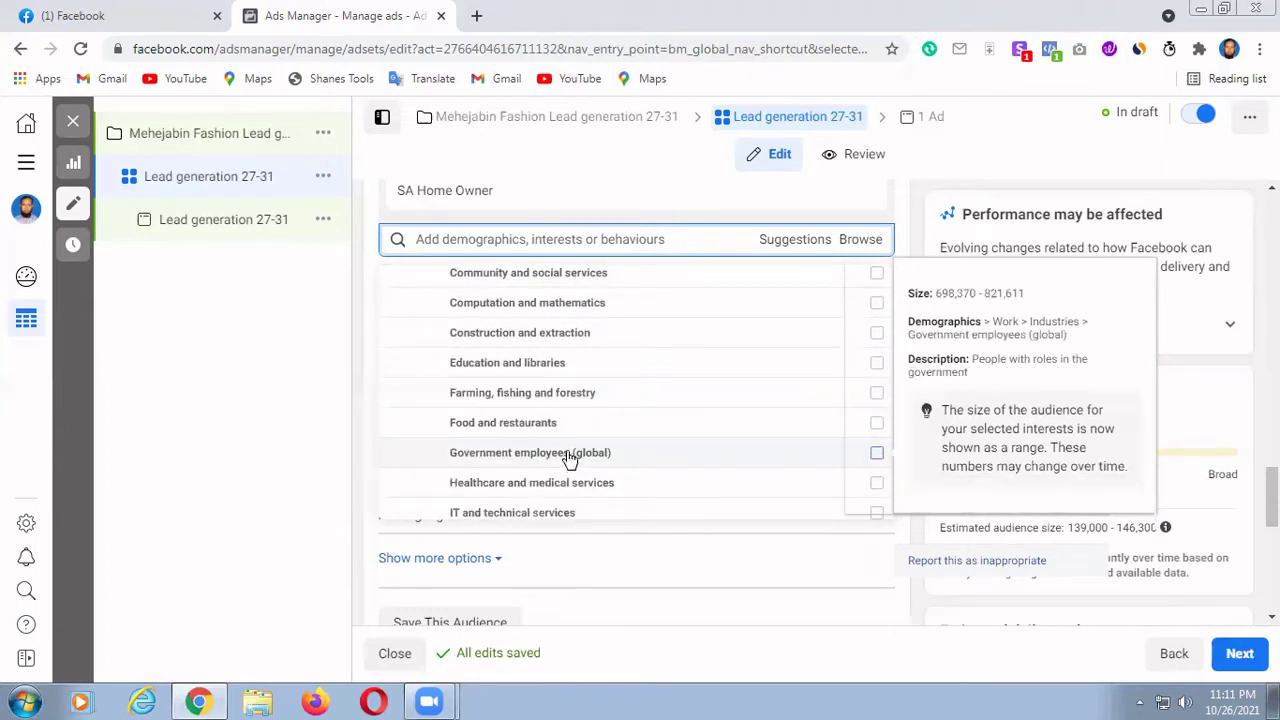
pyautogui.scroll(-2, 568, 458)
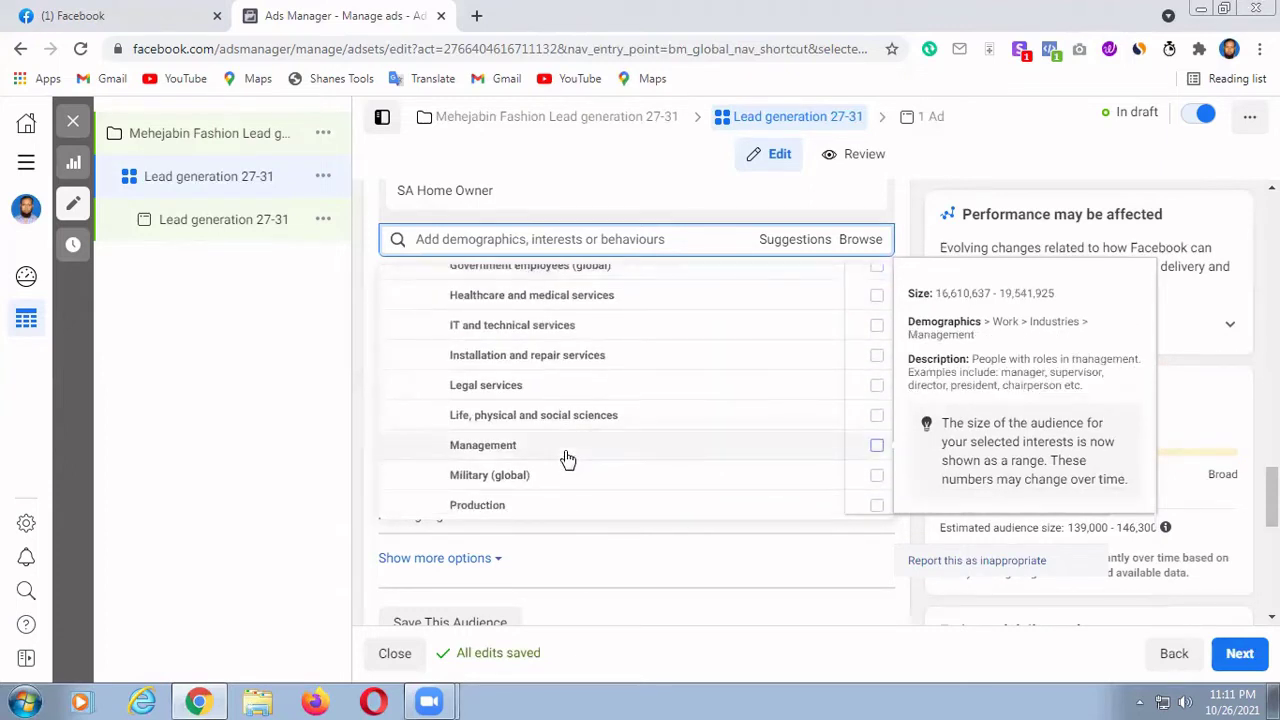
pyautogui.scroll(-1, 566, 458)
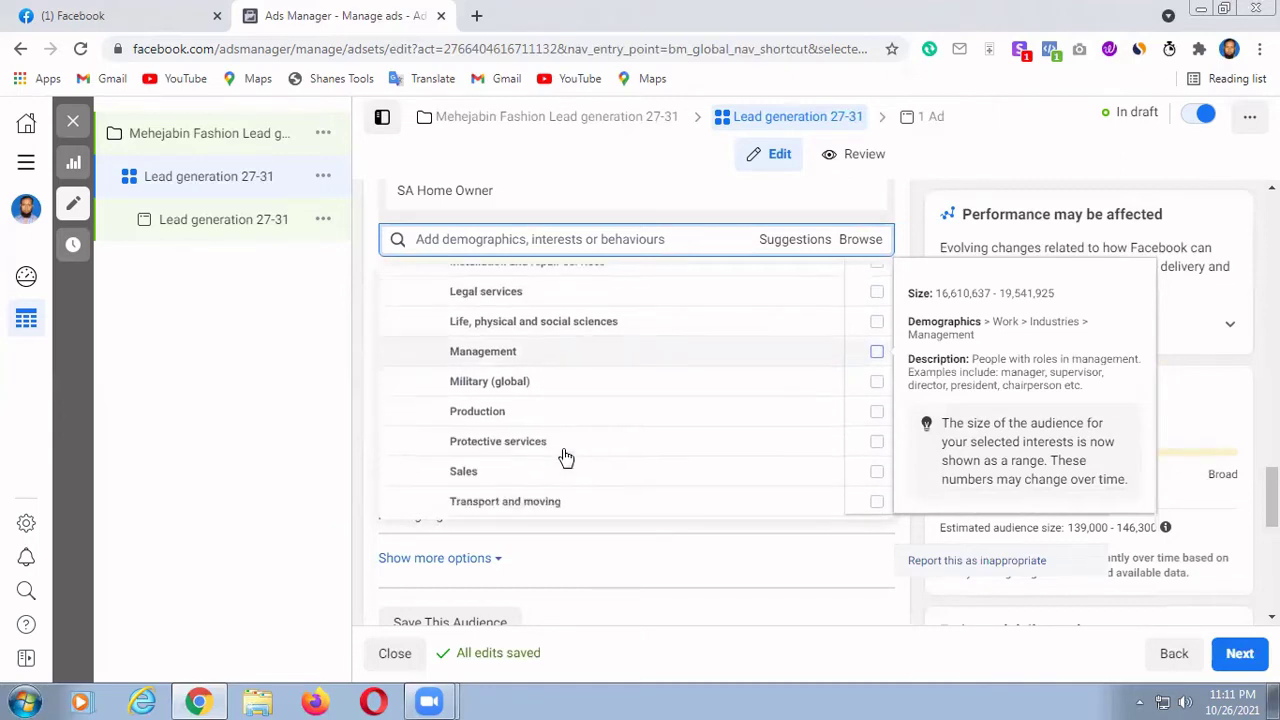
pyautogui.scroll(-1, 566, 457)
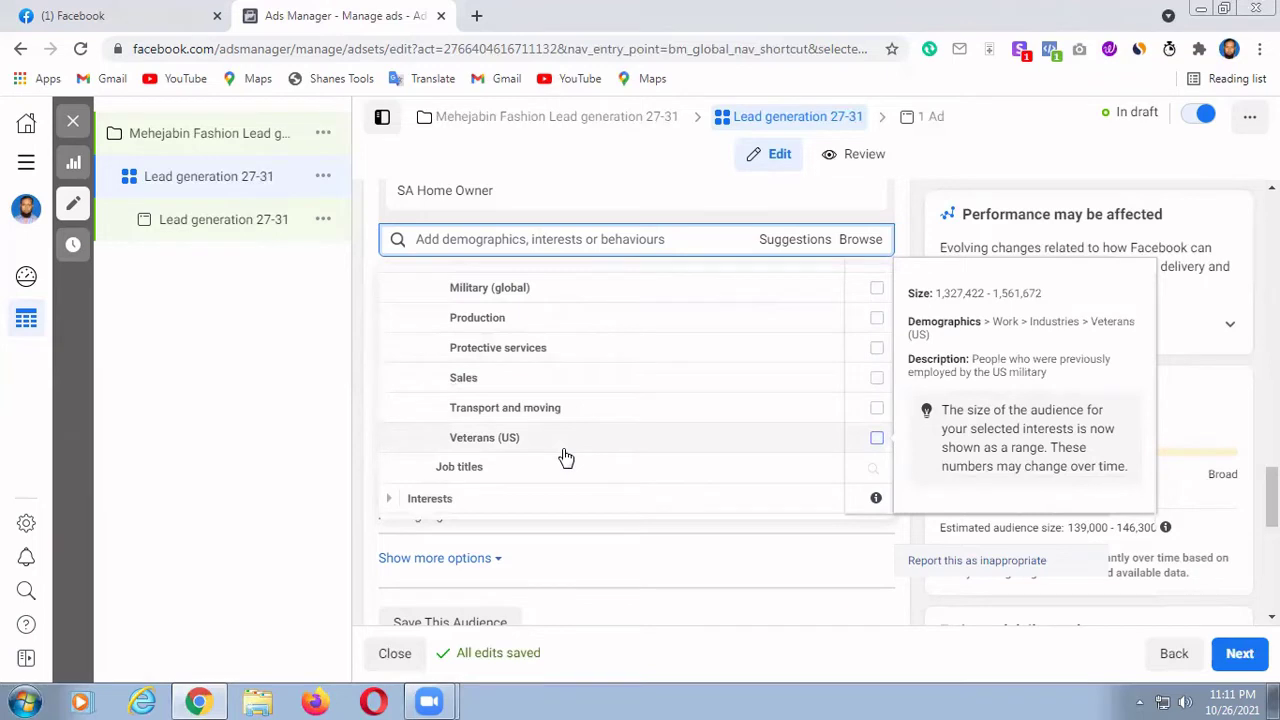
pyautogui.scroll(-1, 565, 457)
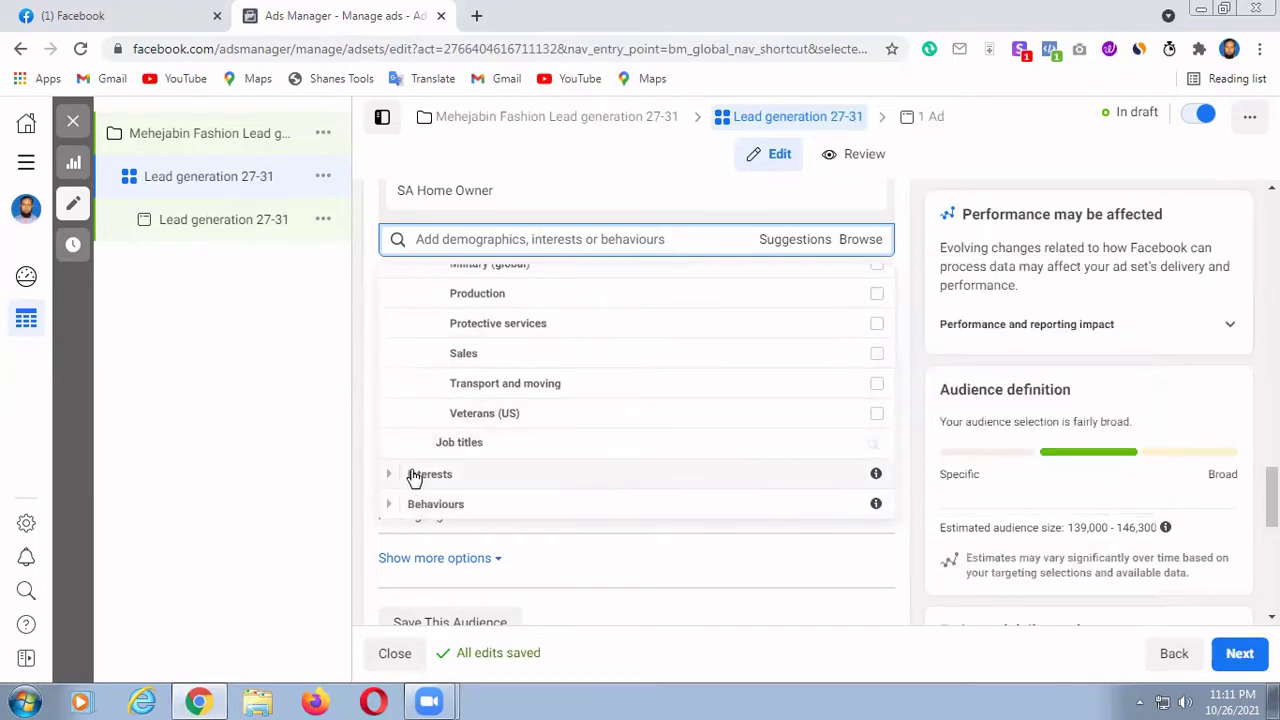
# Step: Add Construction from the Business and industry interests to the detailed targeting
pyautogui.click(414, 476)
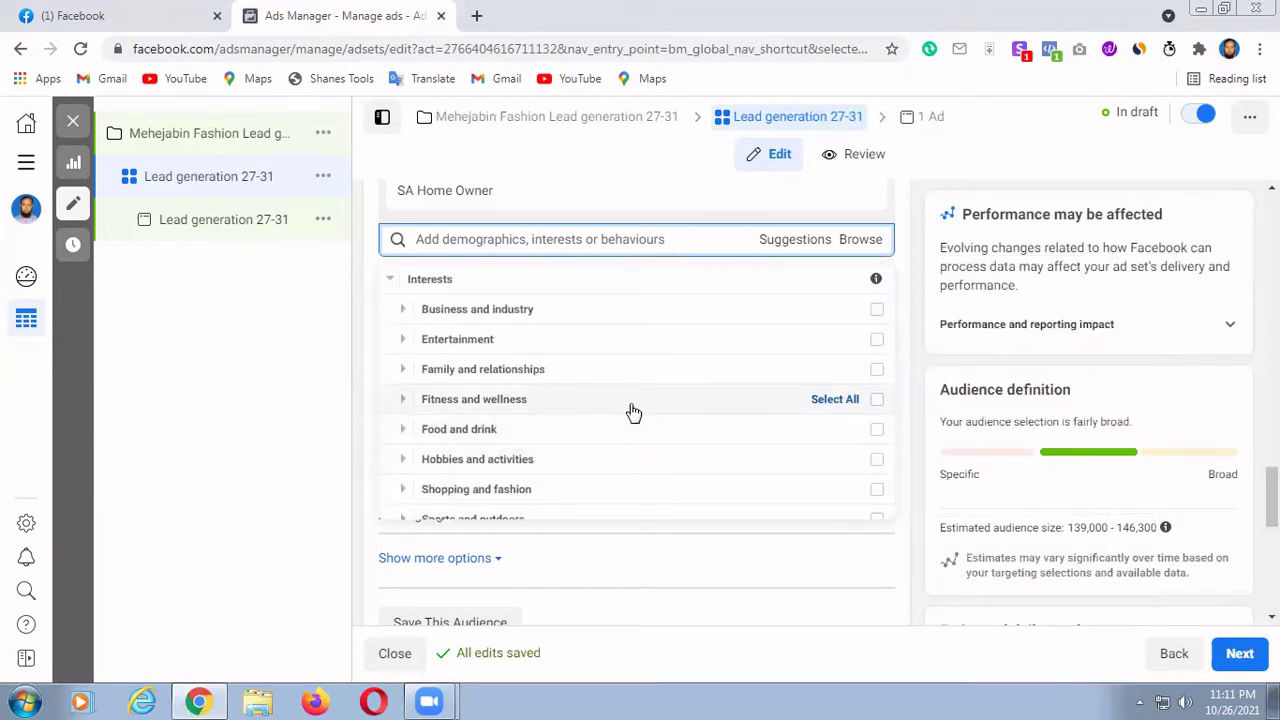
pyautogui.click(472, 312)
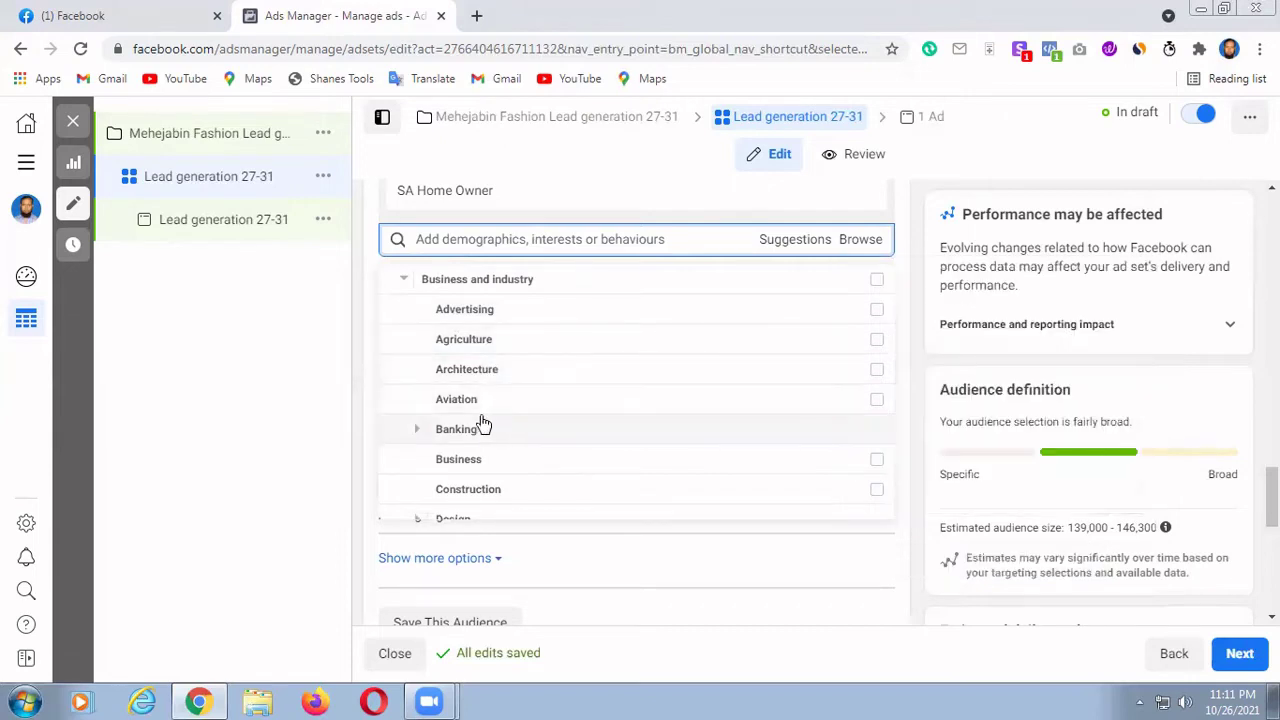
pyautogui.scroll(-1, 508, 455)
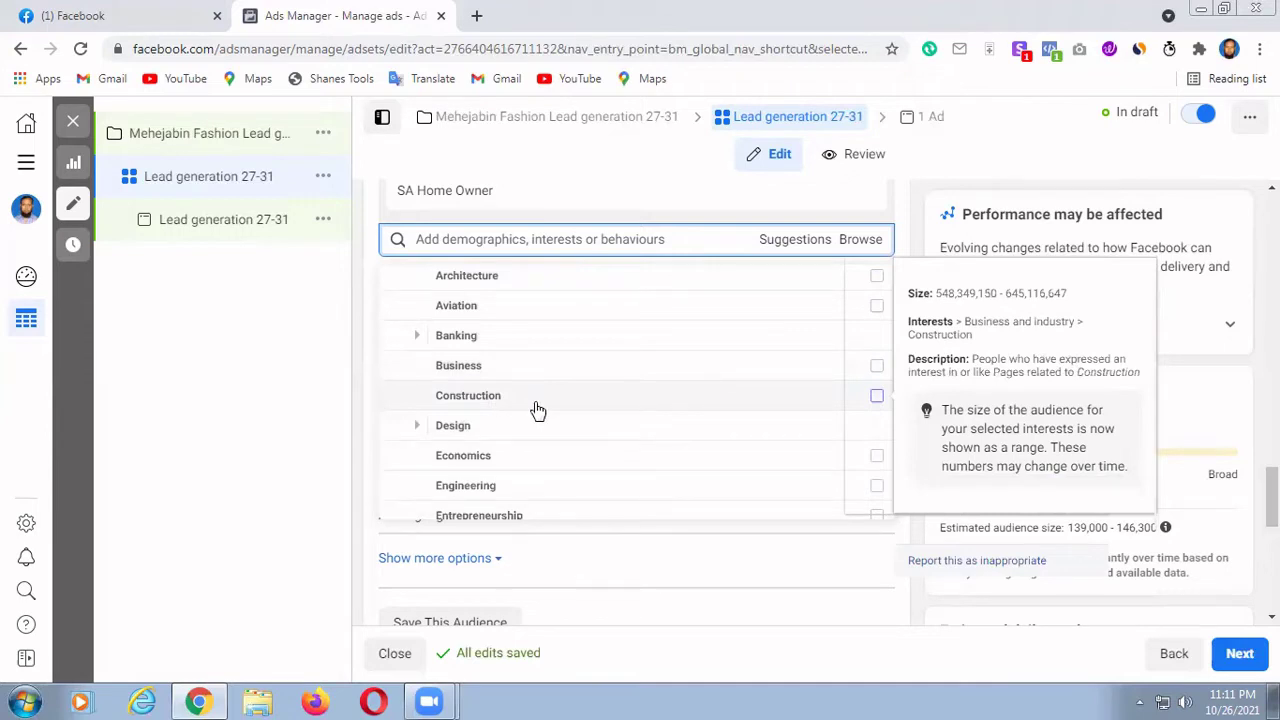
pyautogui.click(476, 400)
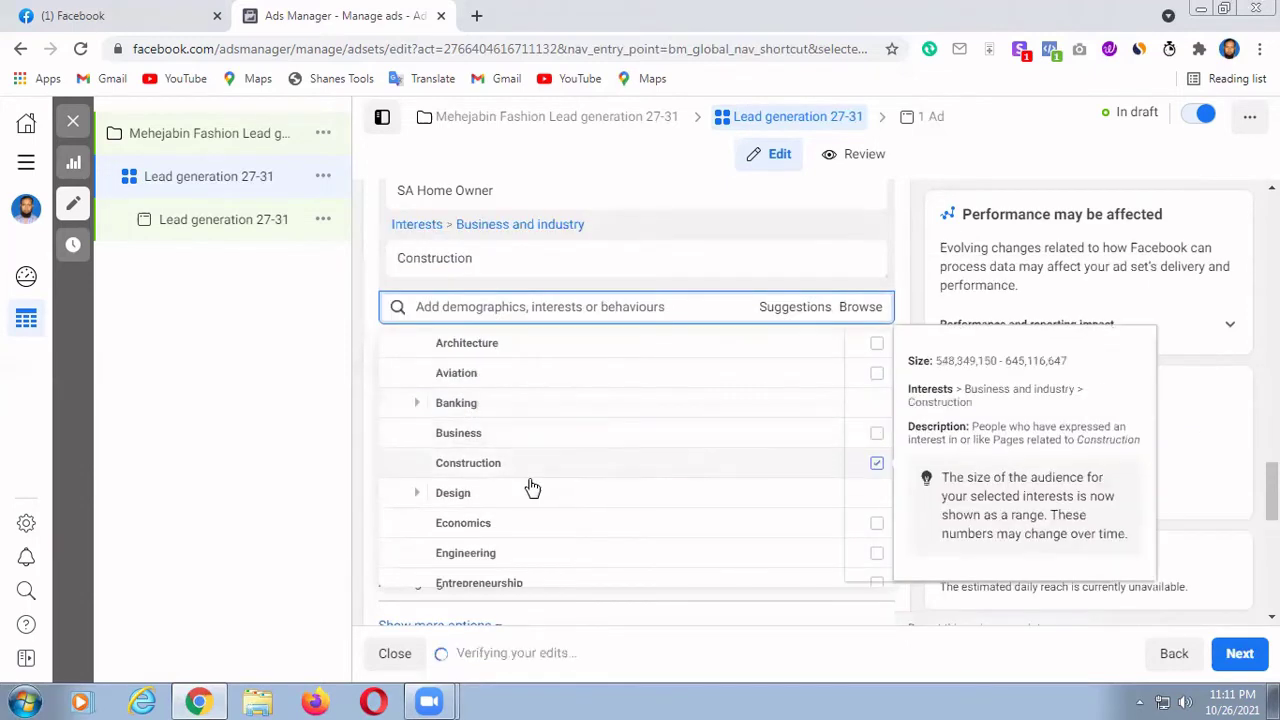
# Step: Look through the rest of the Business and industry interests and add Property to the detailed targeting
pyautogui.scroll(-3, 512, 522)
pyautogui.scroll(1, 547, 505)
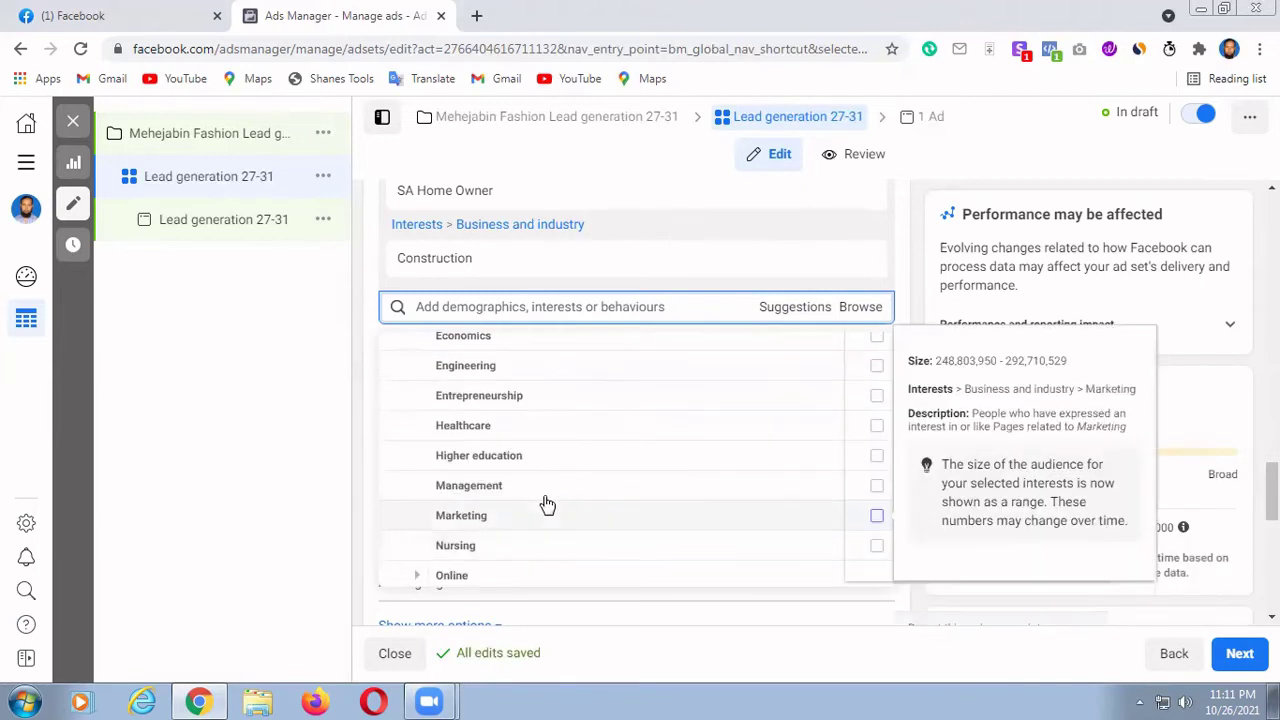
pyautogui.scroll(-1, 550, 502)
pyautogui.scroll(1, 541, 503)
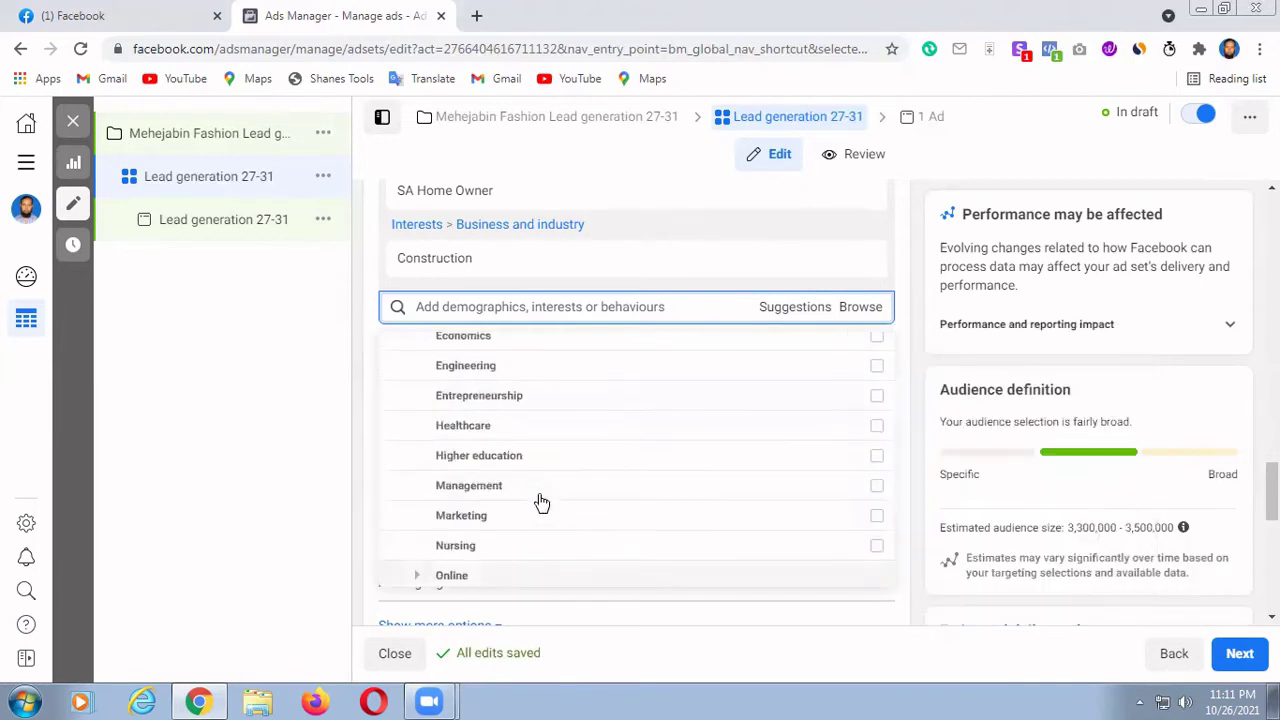
pyautogui.scroll(2, 541, 503)
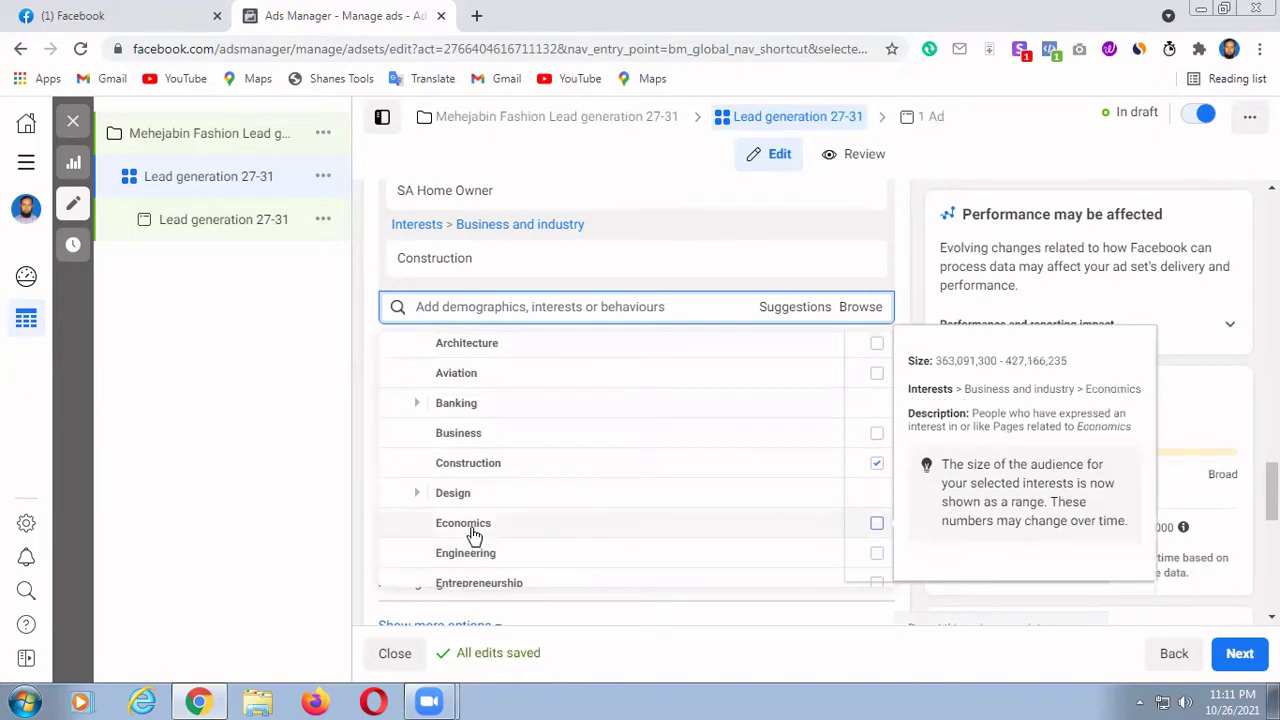
pyautogui.scroll(-1, 543, 551)
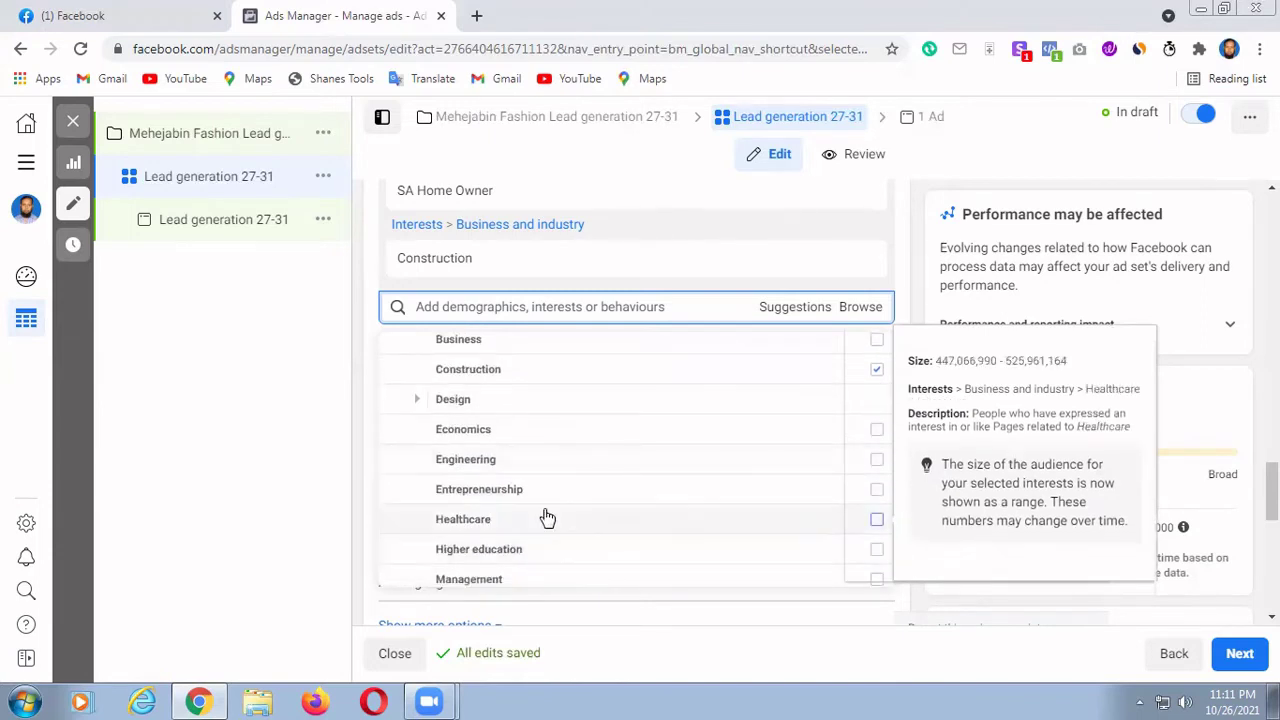
pyautogui.scroll(-1, 543, 517)
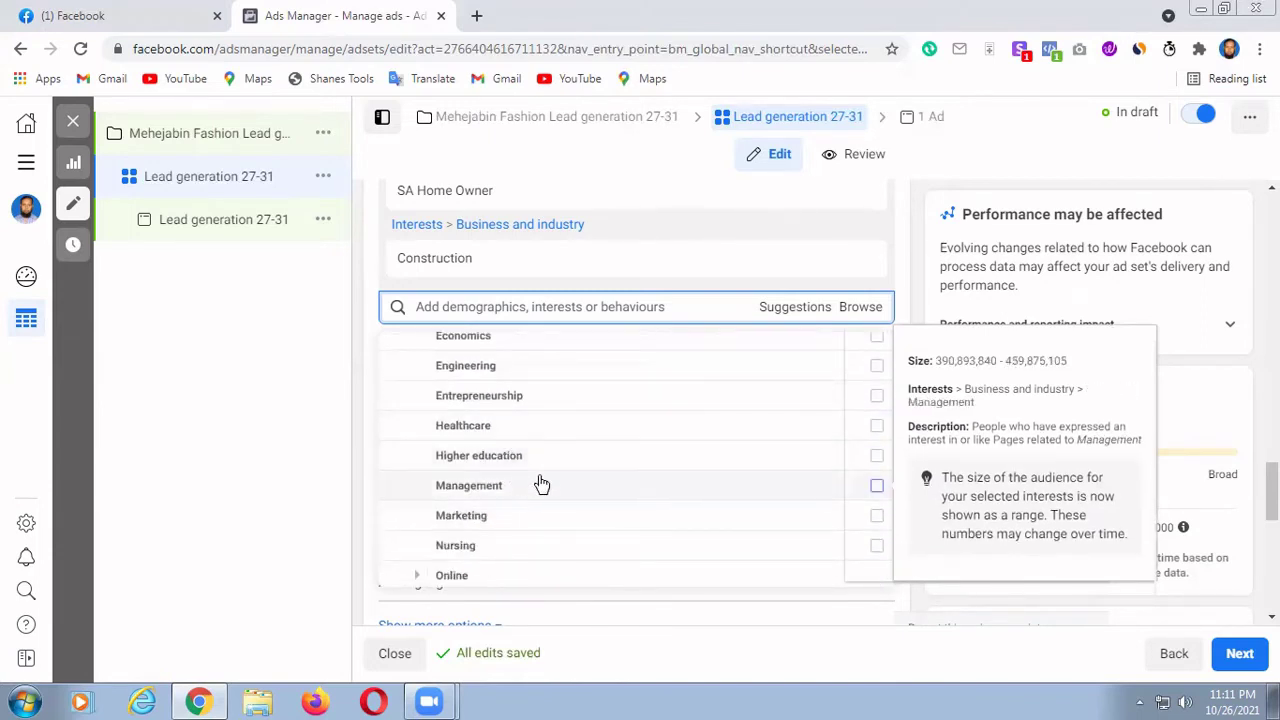
pyautogui.scroll(-2, 540, 483)
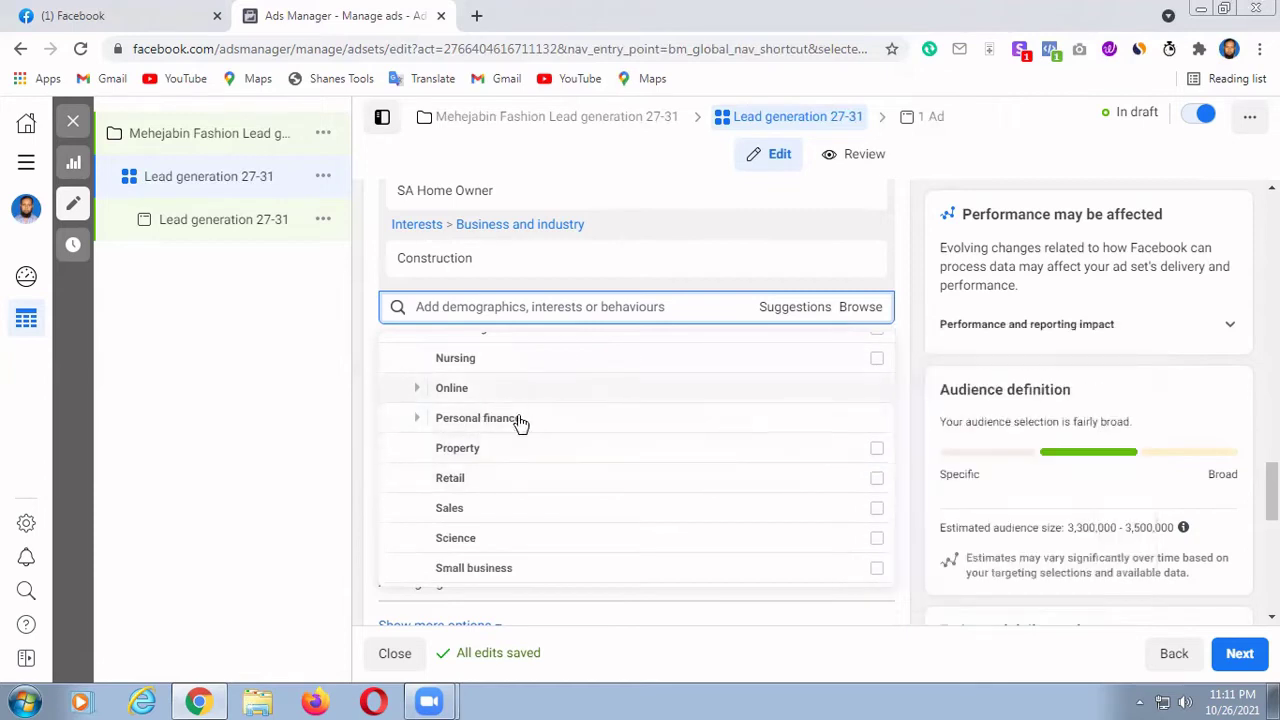
pyautogui.click(472, 454)
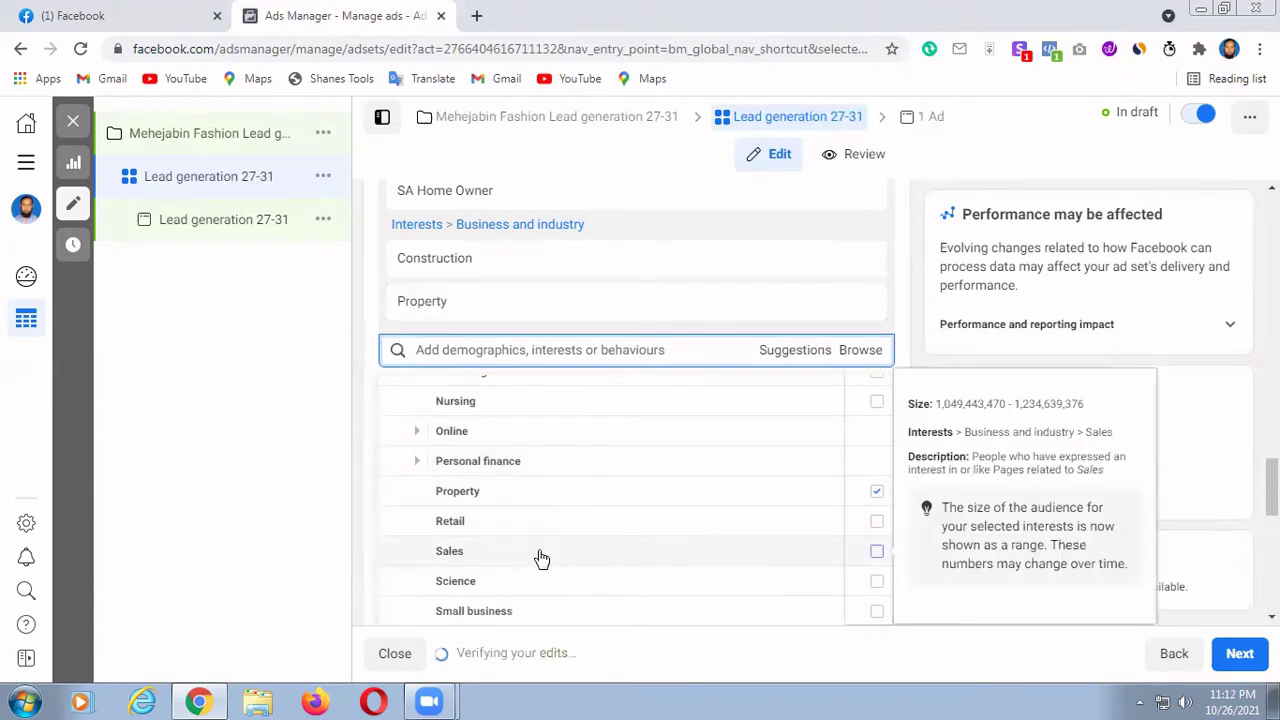
# Step: Examine the remaining interest categories in detailed targeting, from Entertainment through the subcategories of Technology
pyautogui.scroll(-1, 540, 557)
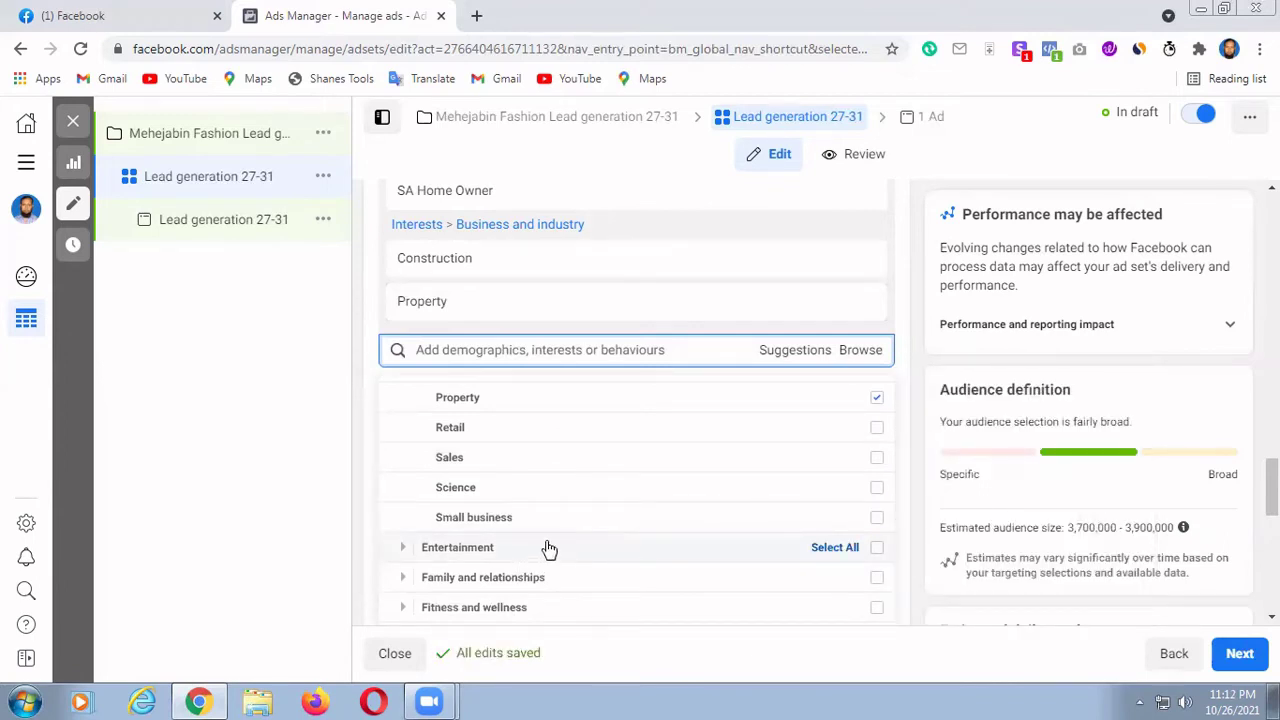
pyautogui.scroll(-1, 543, 537)
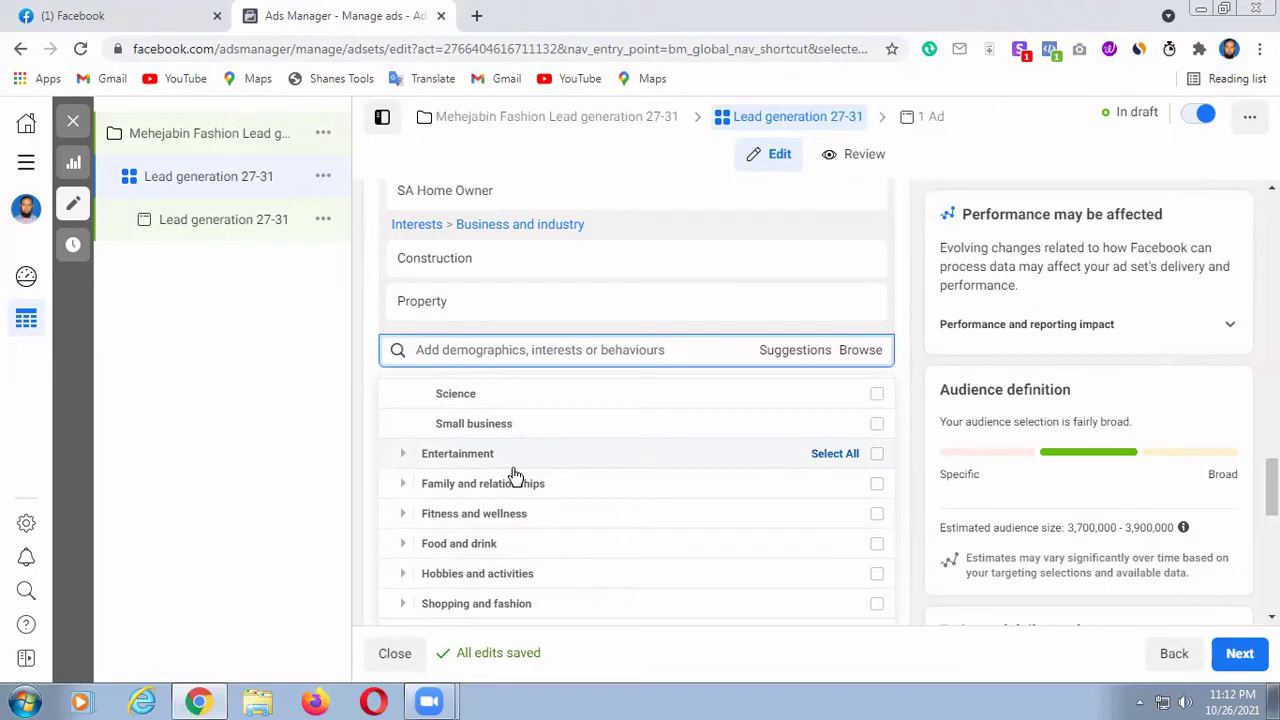
pyautogui.scroll(-1, 480, 565)
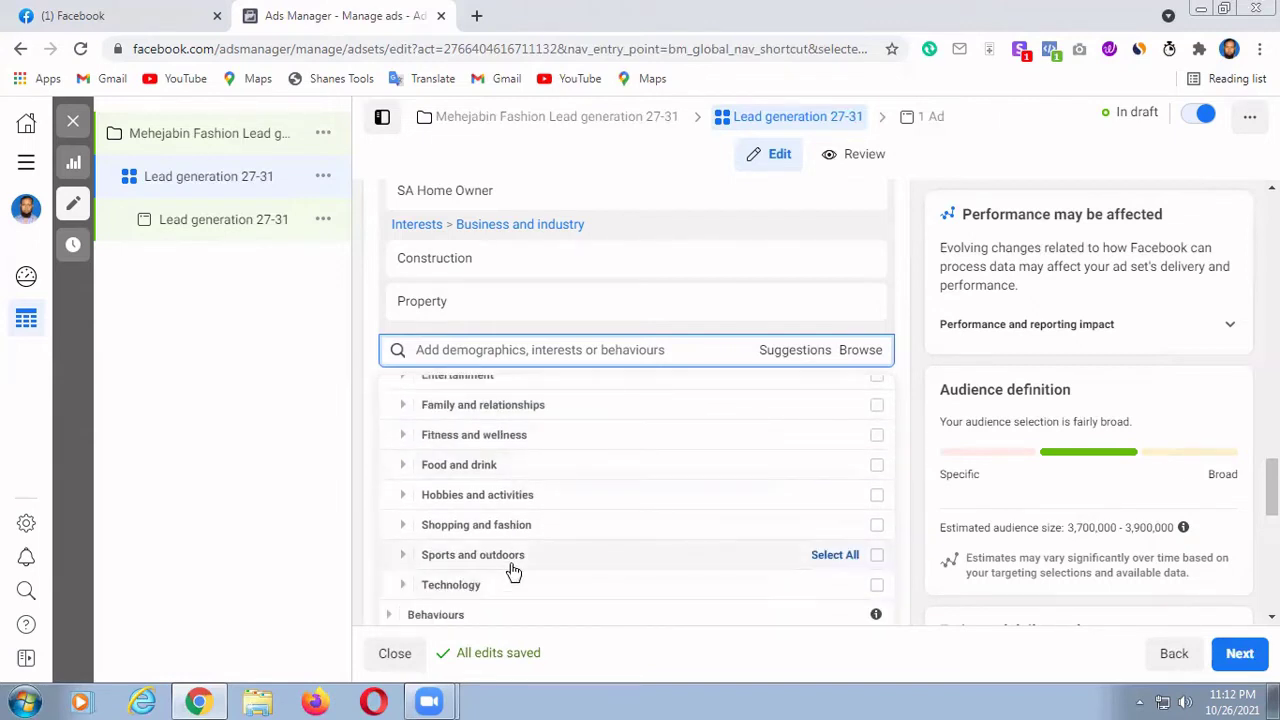
pyautogui.scroll(-1, 514, 578)
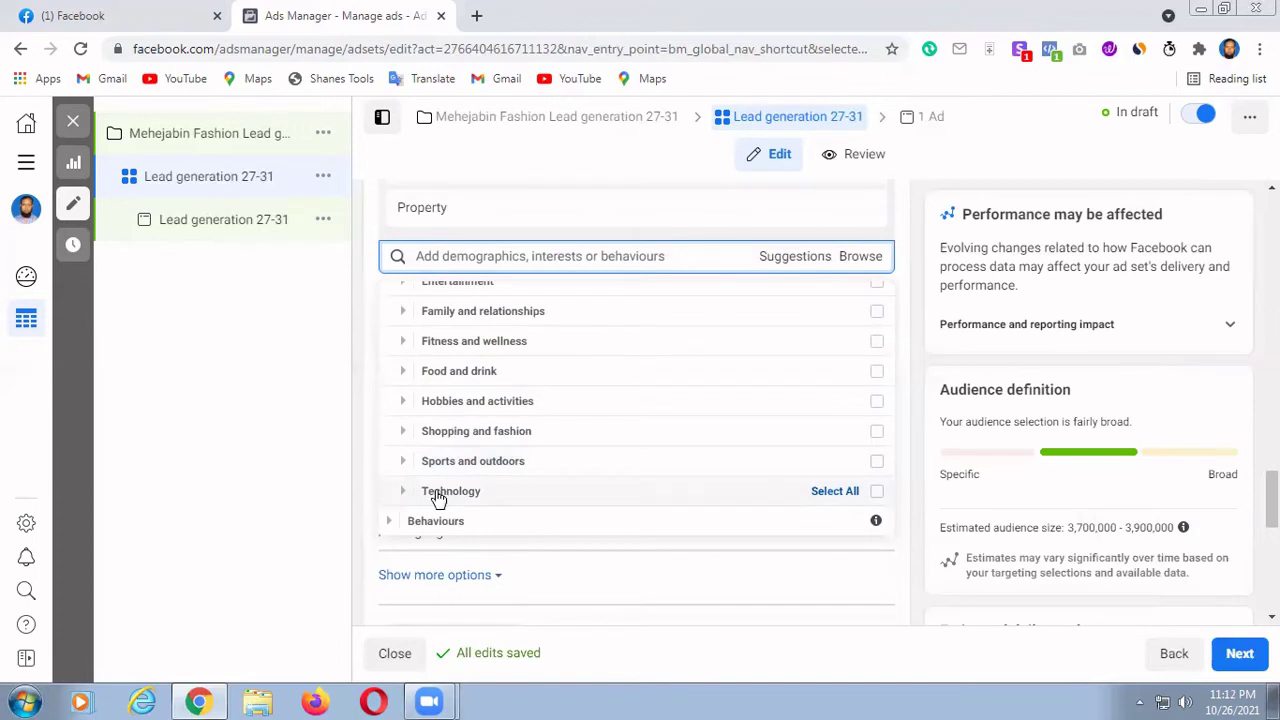
pyautogui.click(437, 492)
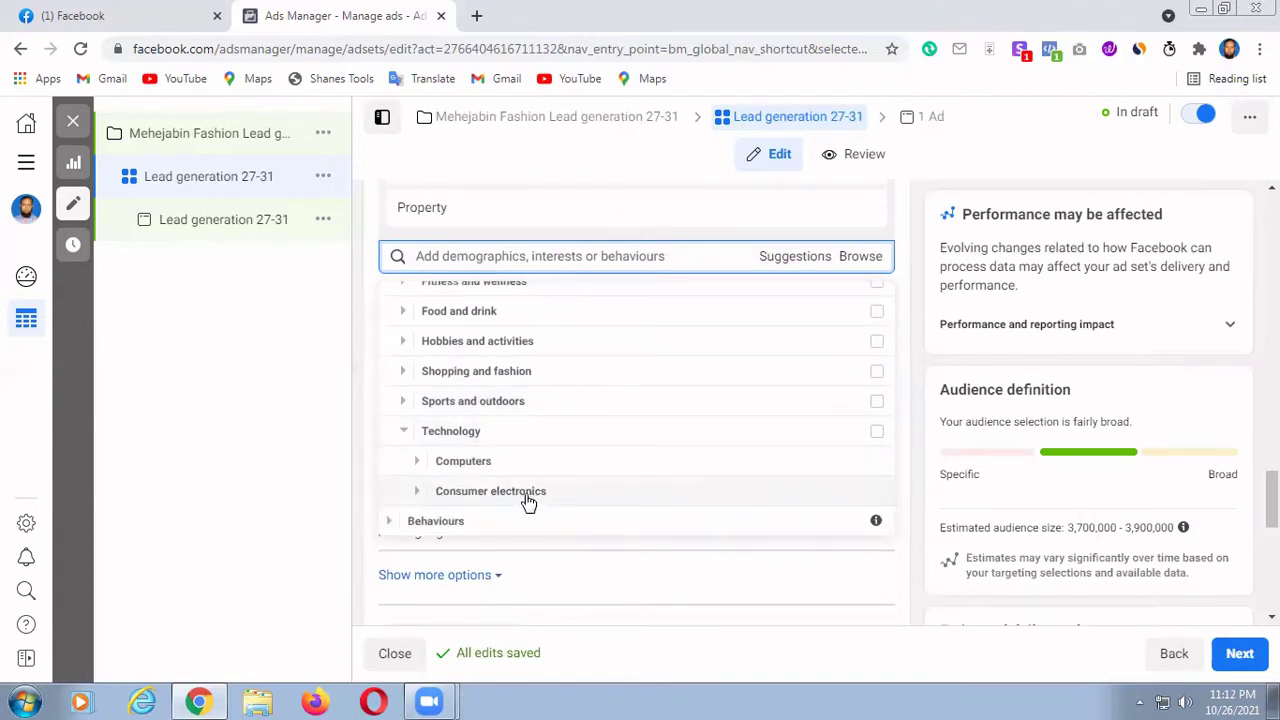
pyautogui.scroll(-2, 528, 500)
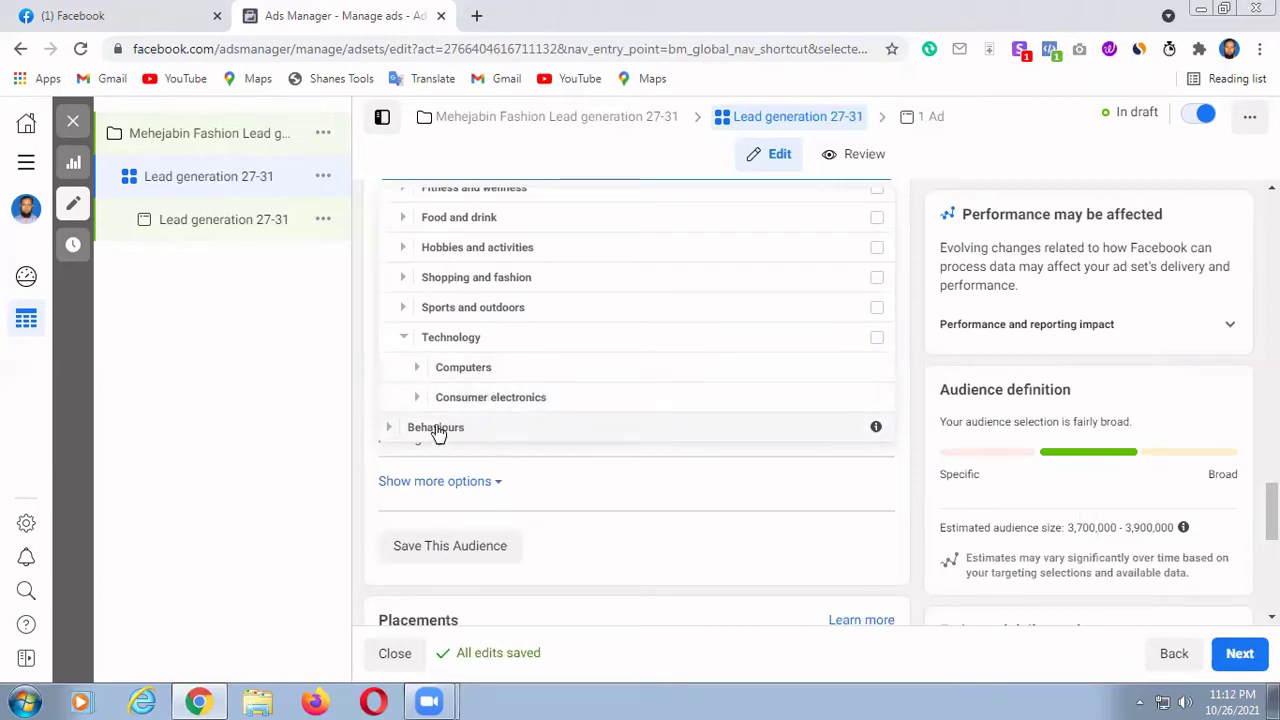
# Step: Examine the list of Behaviours categories in detailed targeting, from Anniversary through Travel
pyautogui.click(437, 428)
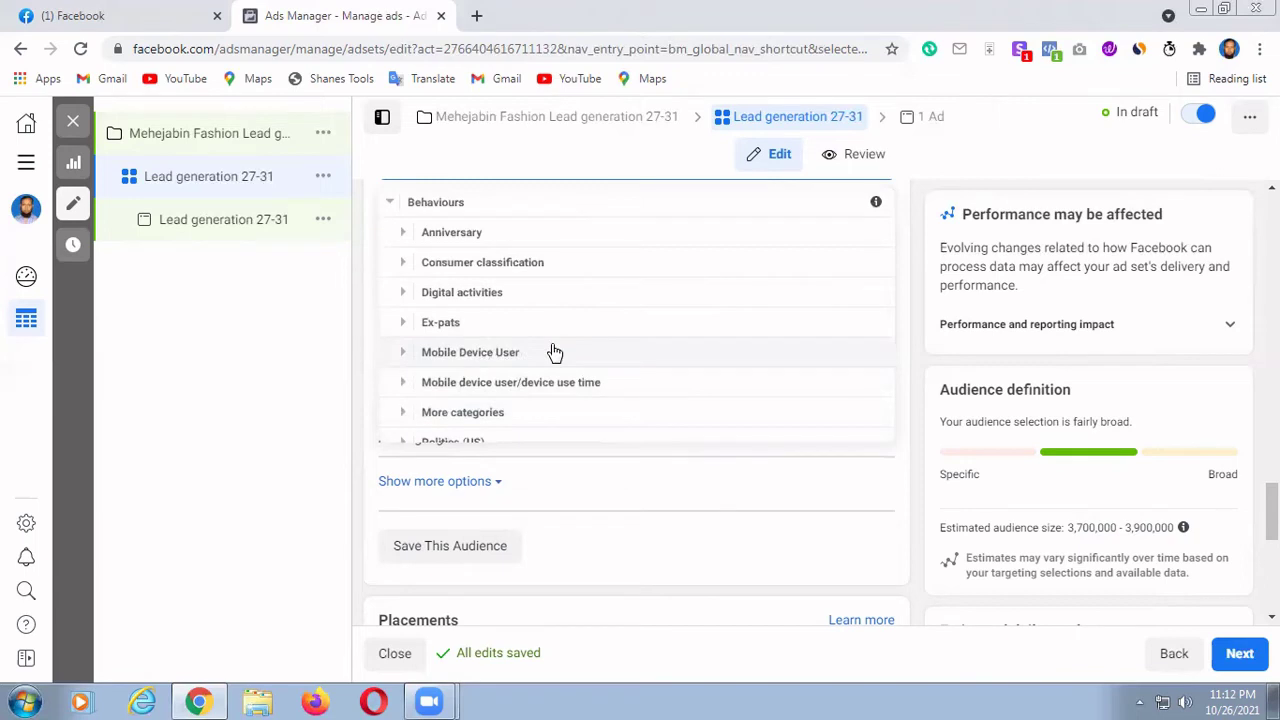
pyautogui.scroll(1, 555, 352)
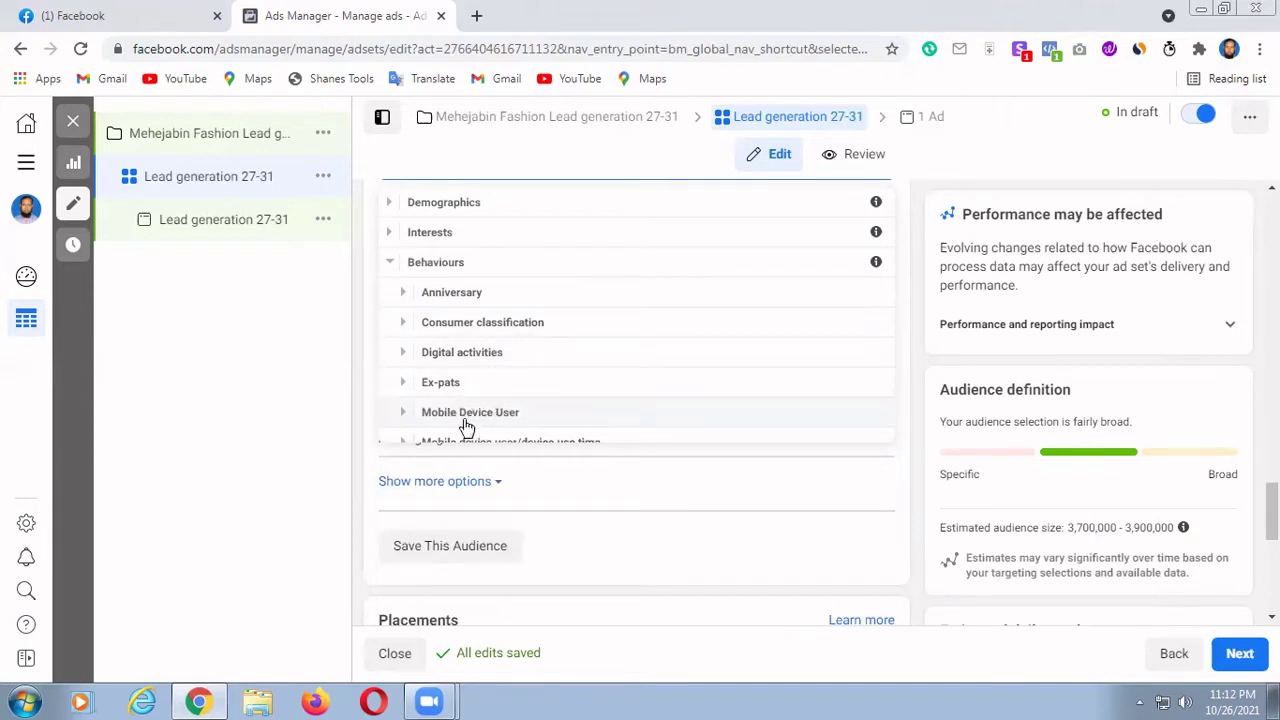
pyautogui.scroll(-1, 466, 425)
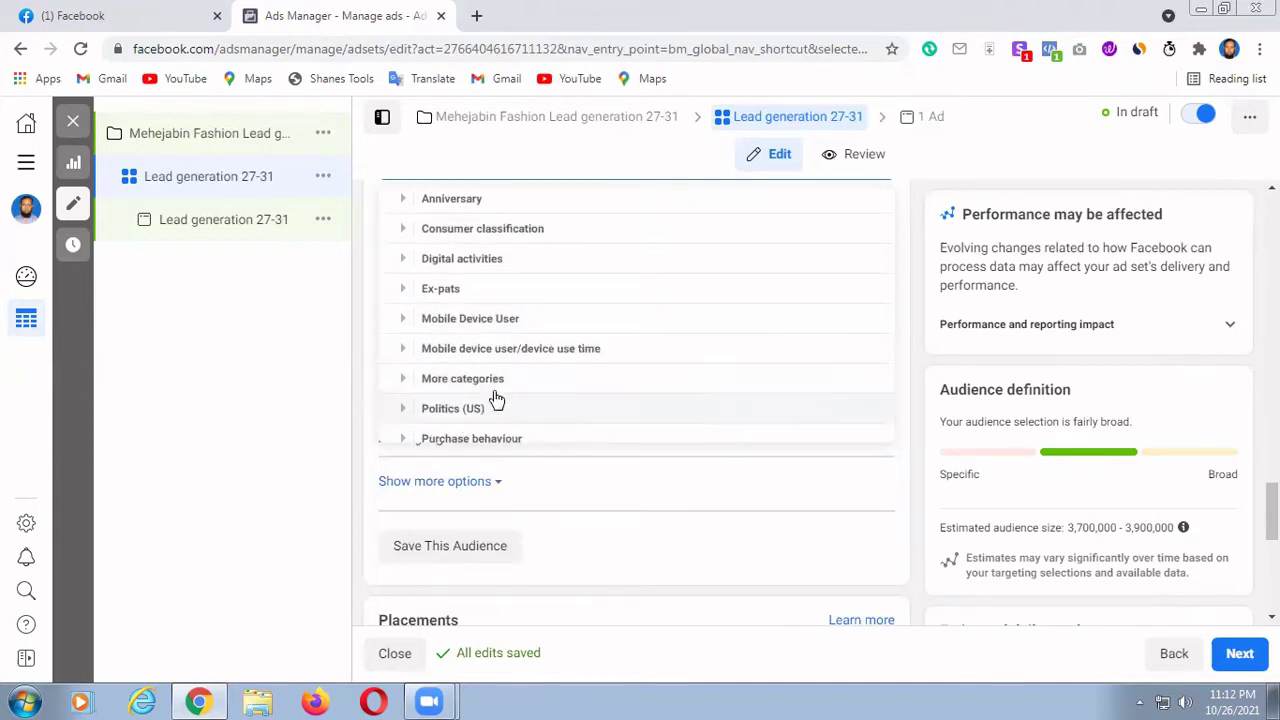
pyautogui.scroll(-1, 495, 397)
pyautogui.scroll(-1, 510, 390)
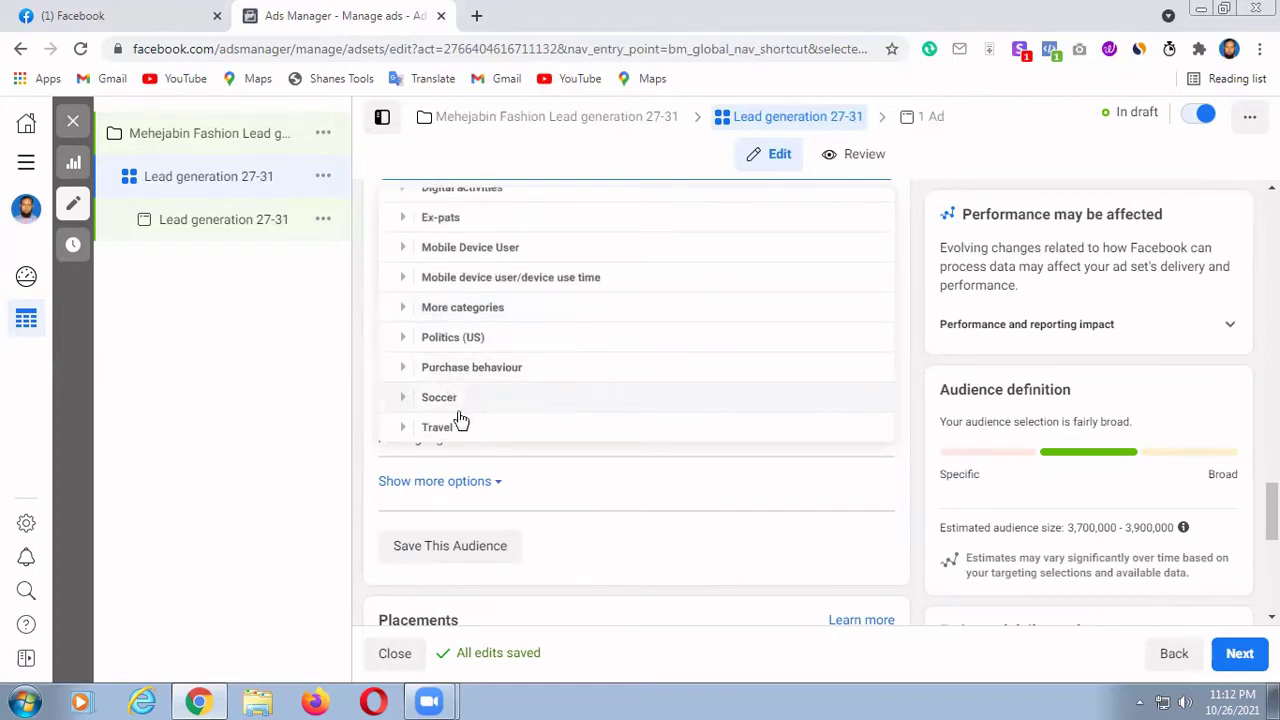
pyautogui.scroll(-1, 500, 405)
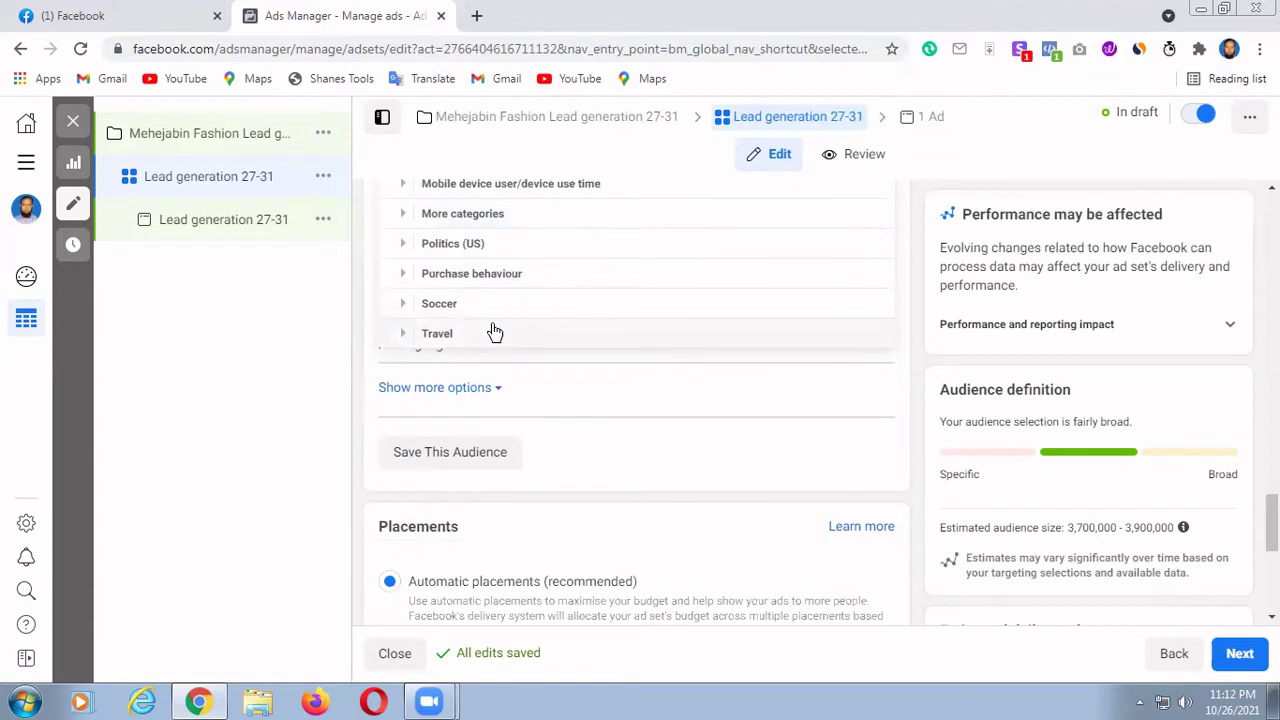
# Step: Examine the Travel and Purchase behaviour options under Behaviours
pyautogui.click(403, 338)
pyautogui.scroll(1, 629, 308)
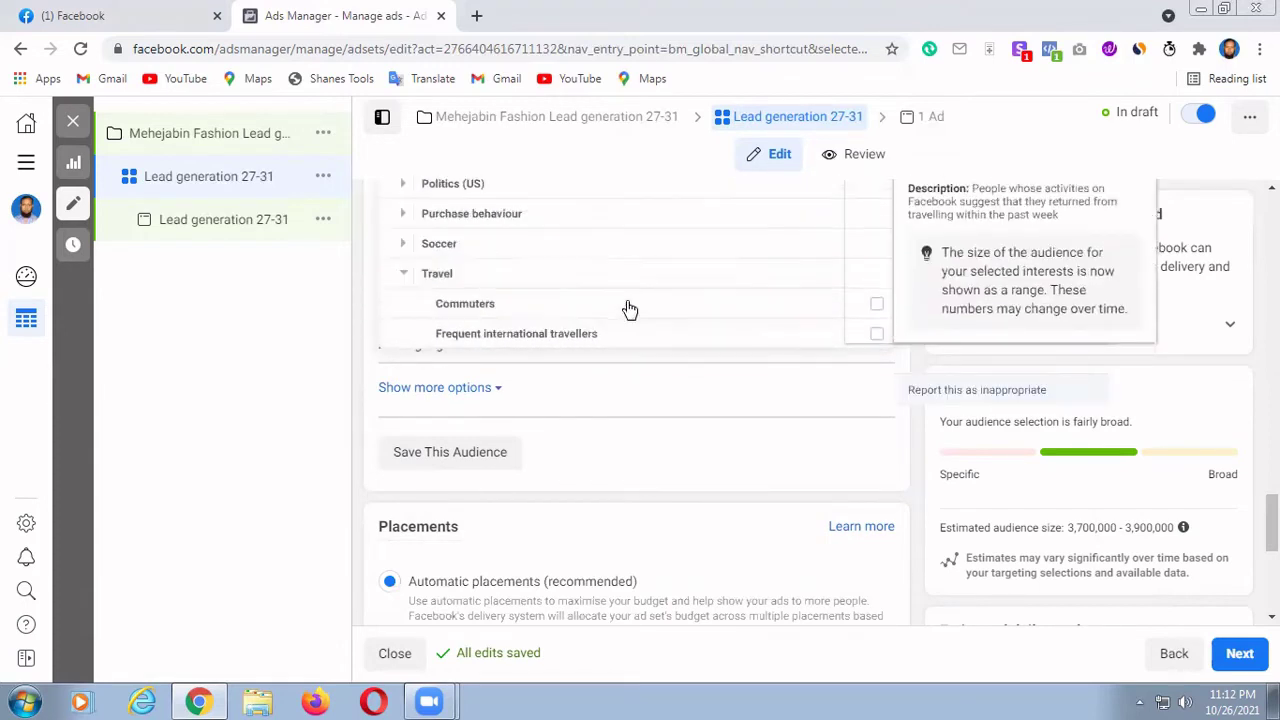
pyautogui.scroll(1, 600, 307)
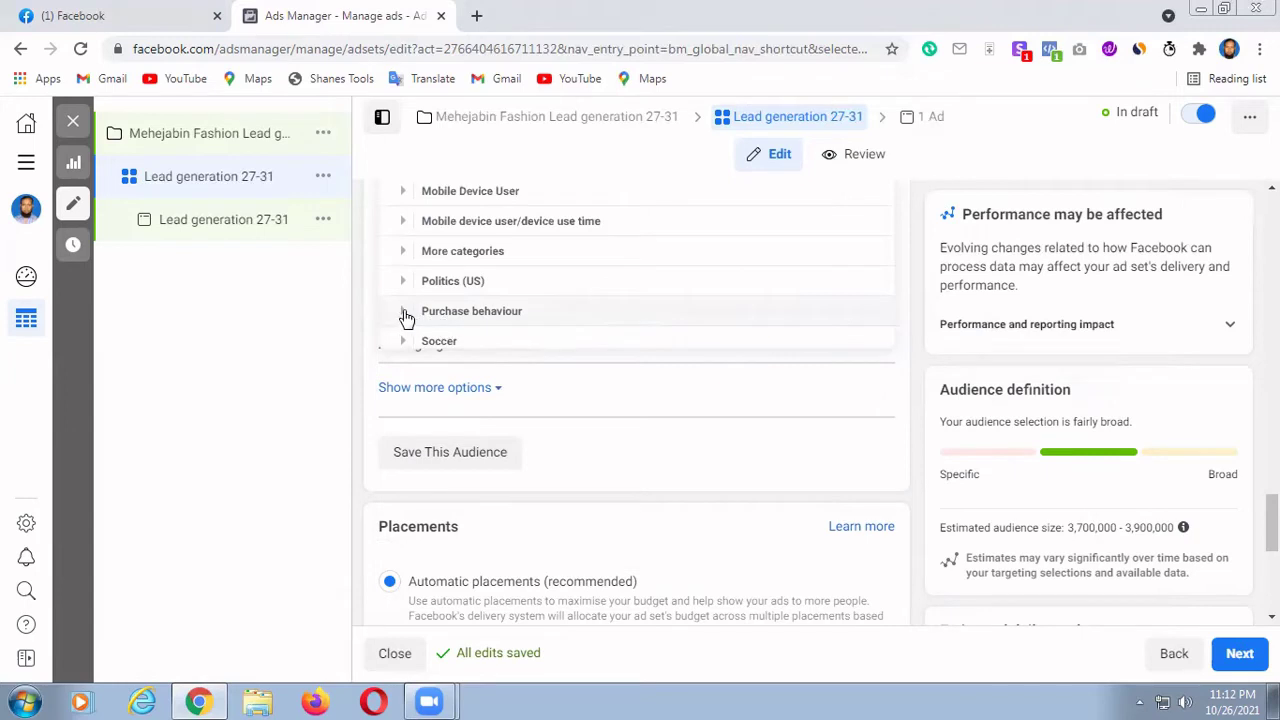
pyautogui.click(404, 313)
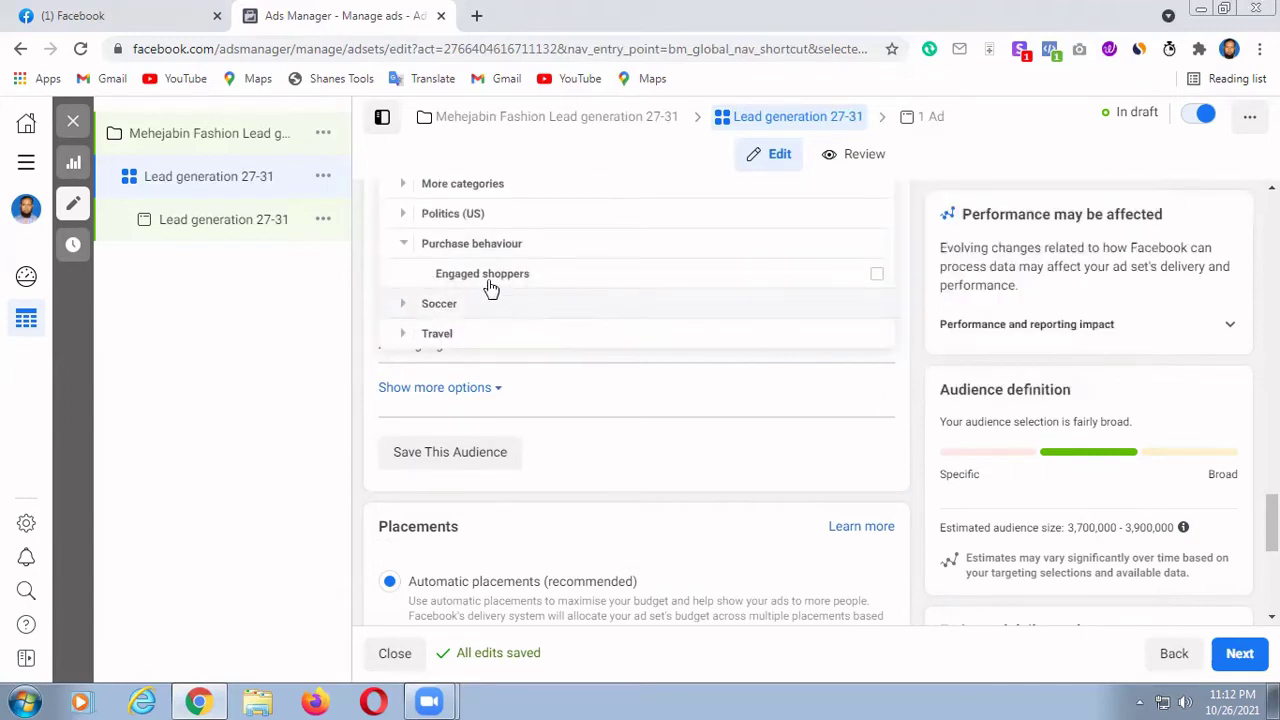
pyautogui.scroll(-1, 546, 280)
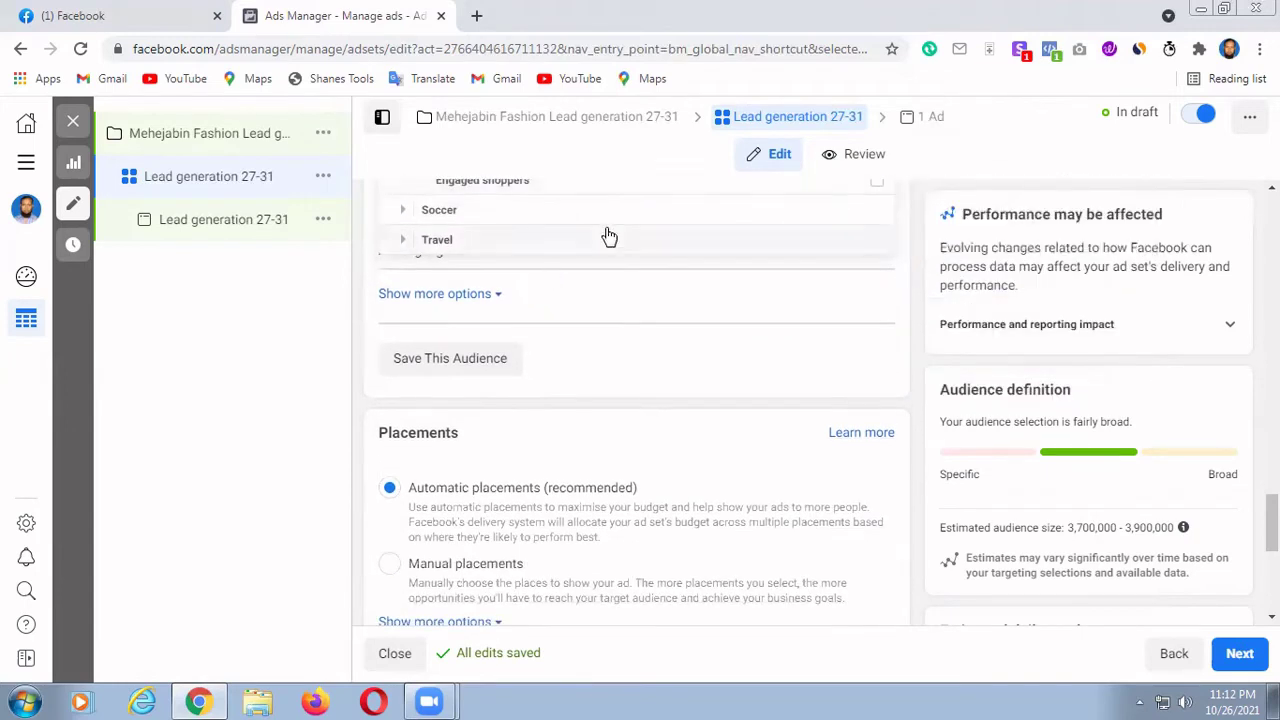
# Step: Review the Behaviours categories again, examining the Soccer options and reopening Purchase behaviour
pyautogui.scroll(2, 605, 240)
pyautogui.scroll(2, 909, 260)
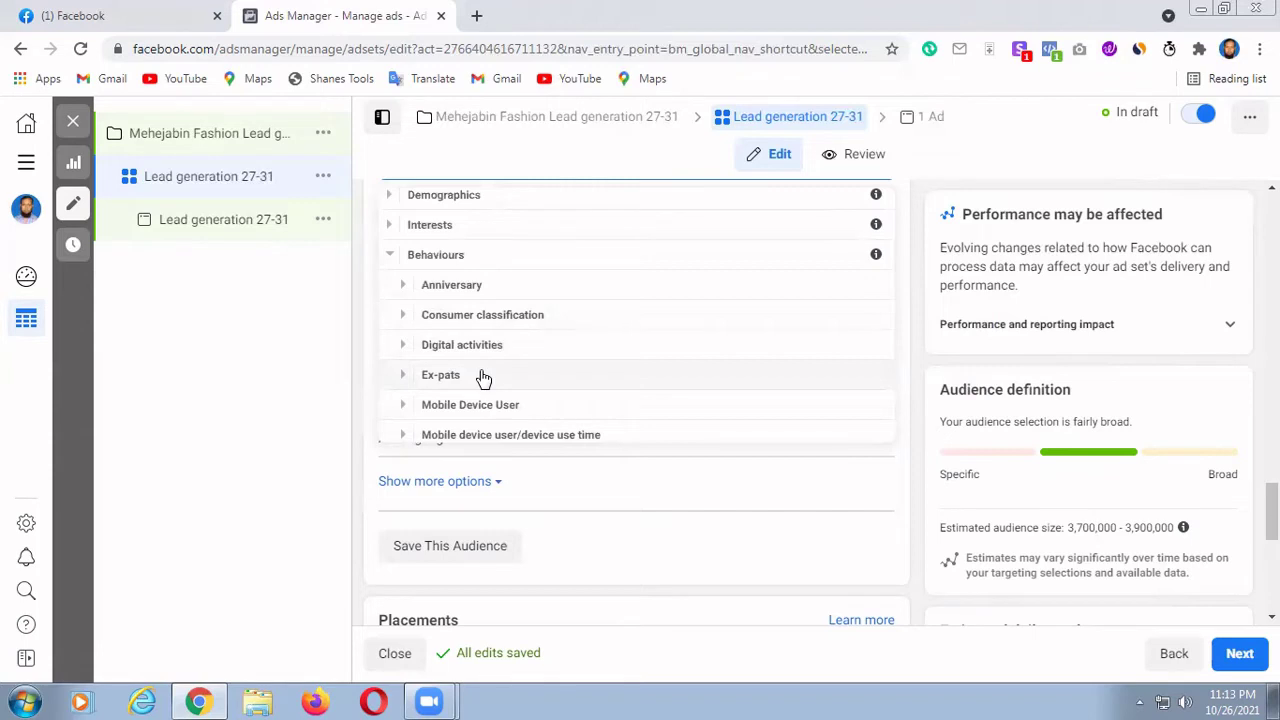
pyautogui.scroll(1, 483, 377)
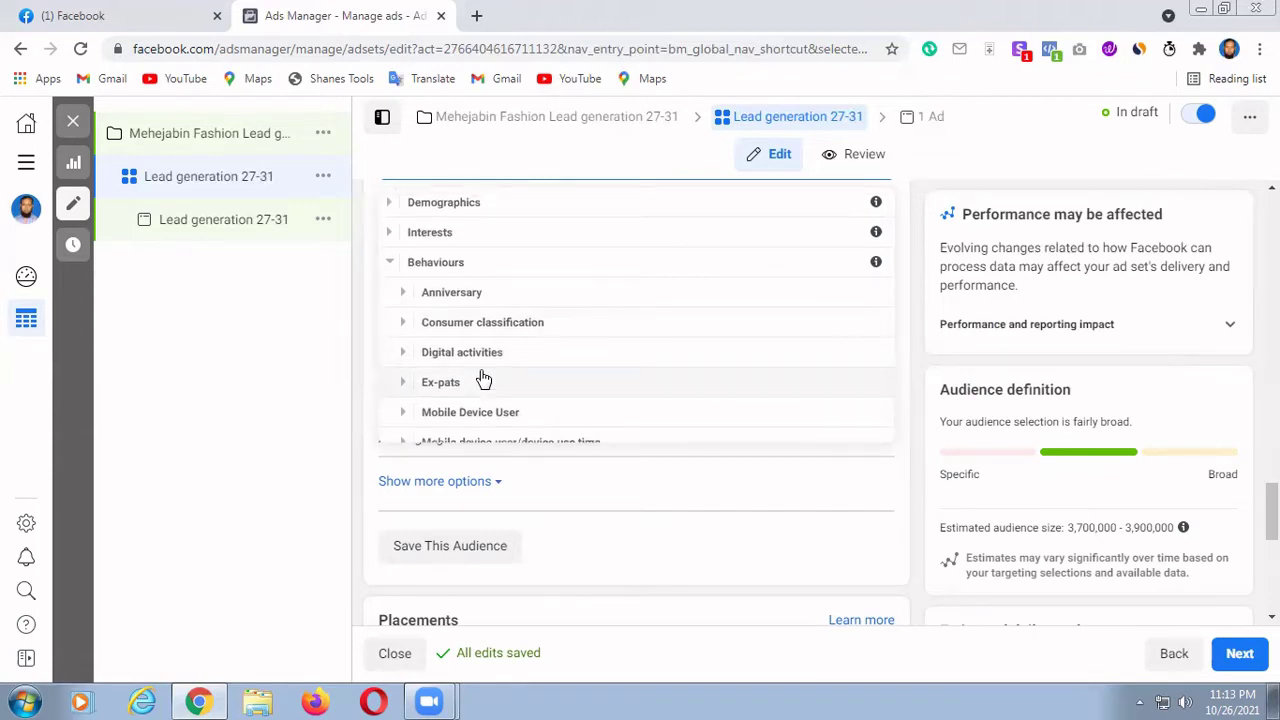
pyautogui.scroll(1, 483, 377)
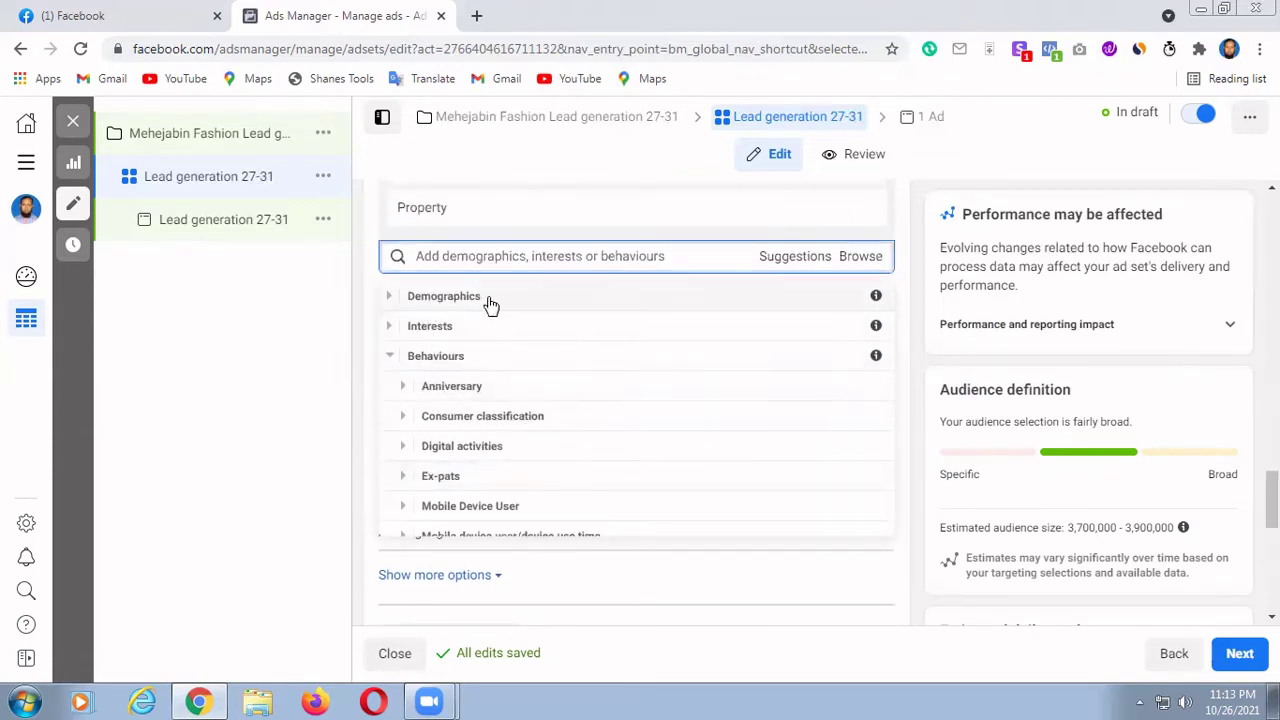
pyautogui.scroll(-2, 490, 448)
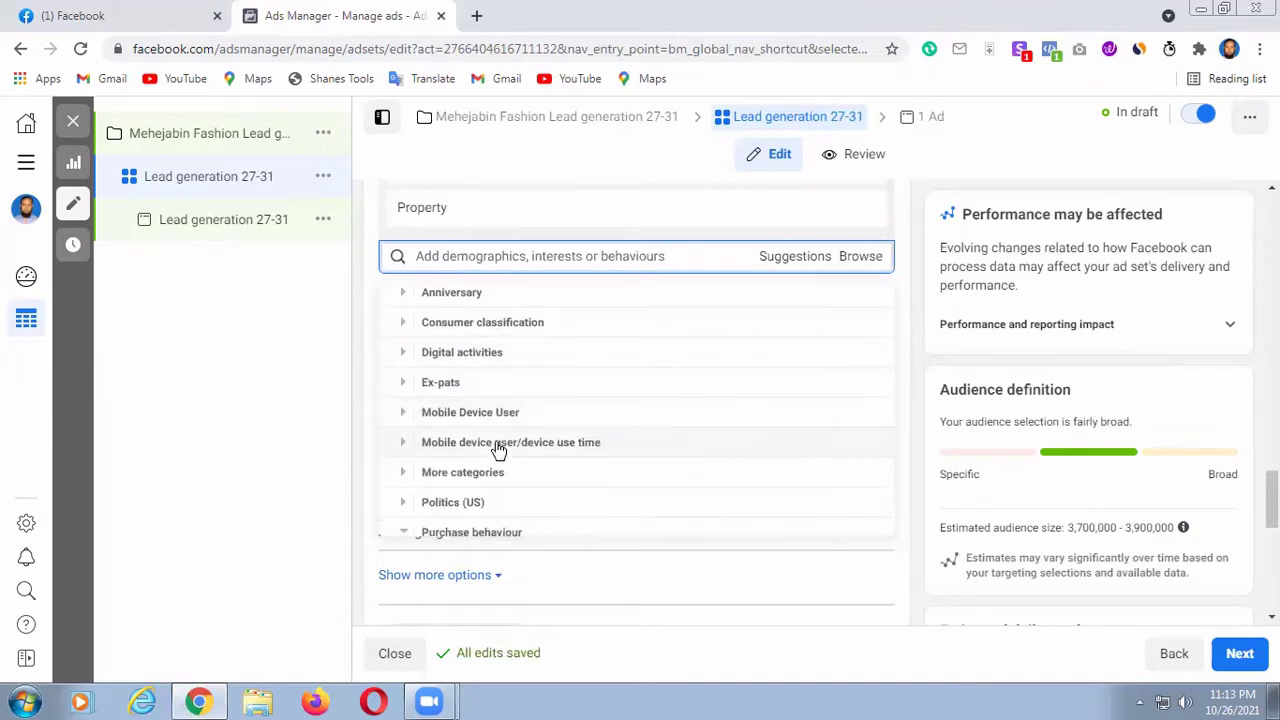
pyautogui.click(496, 450)
pyautogui.scroll(-1, 575, 445)
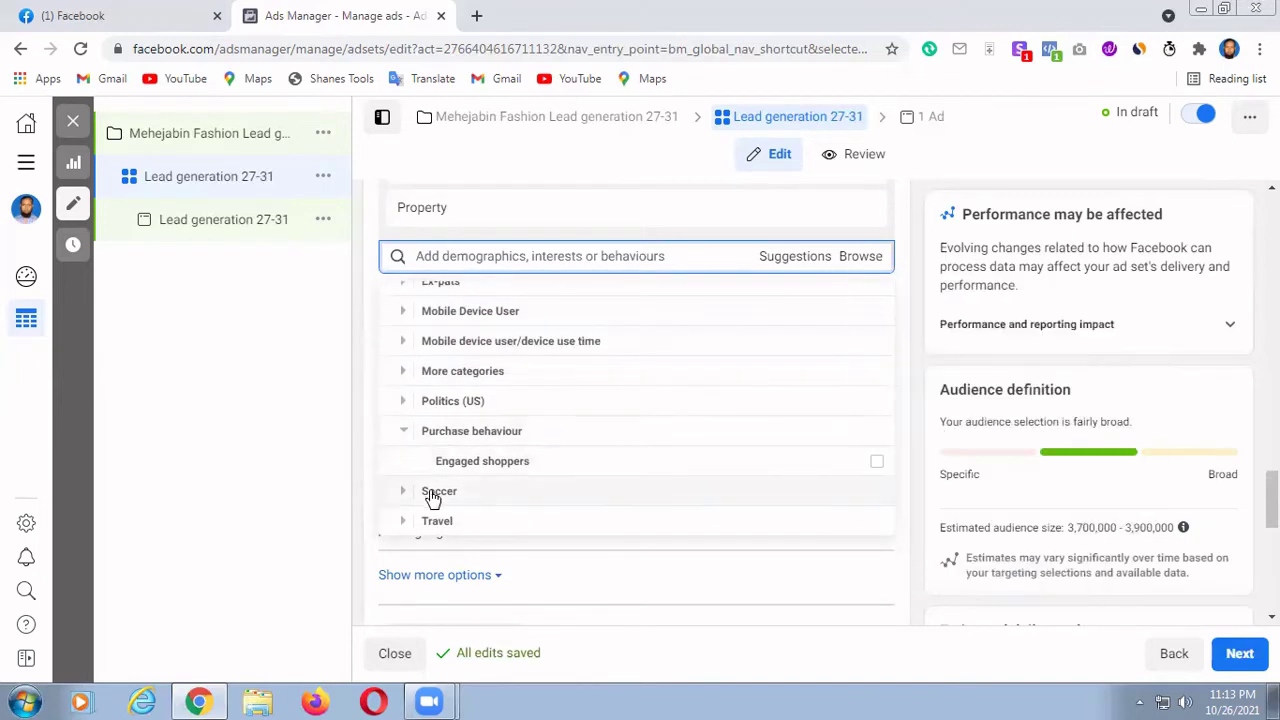
pyautogui.click(428, 494)
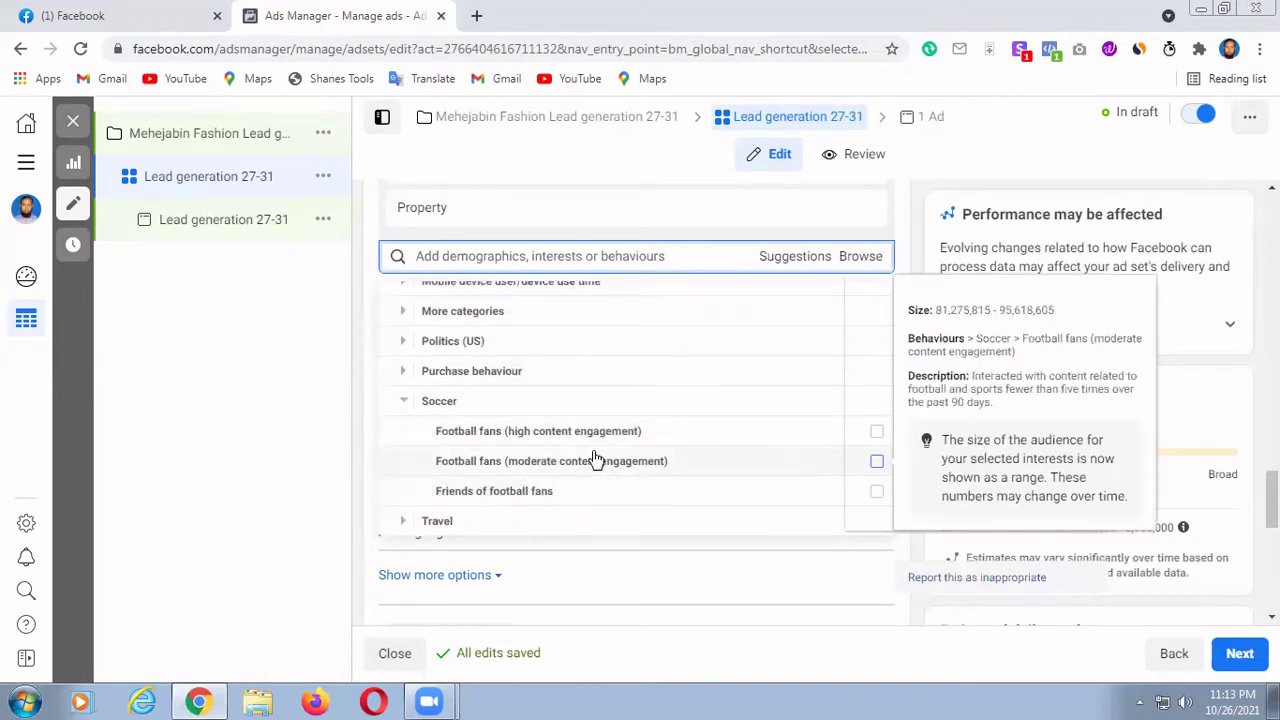
pyautogui.scroll(-1, 594, 470)
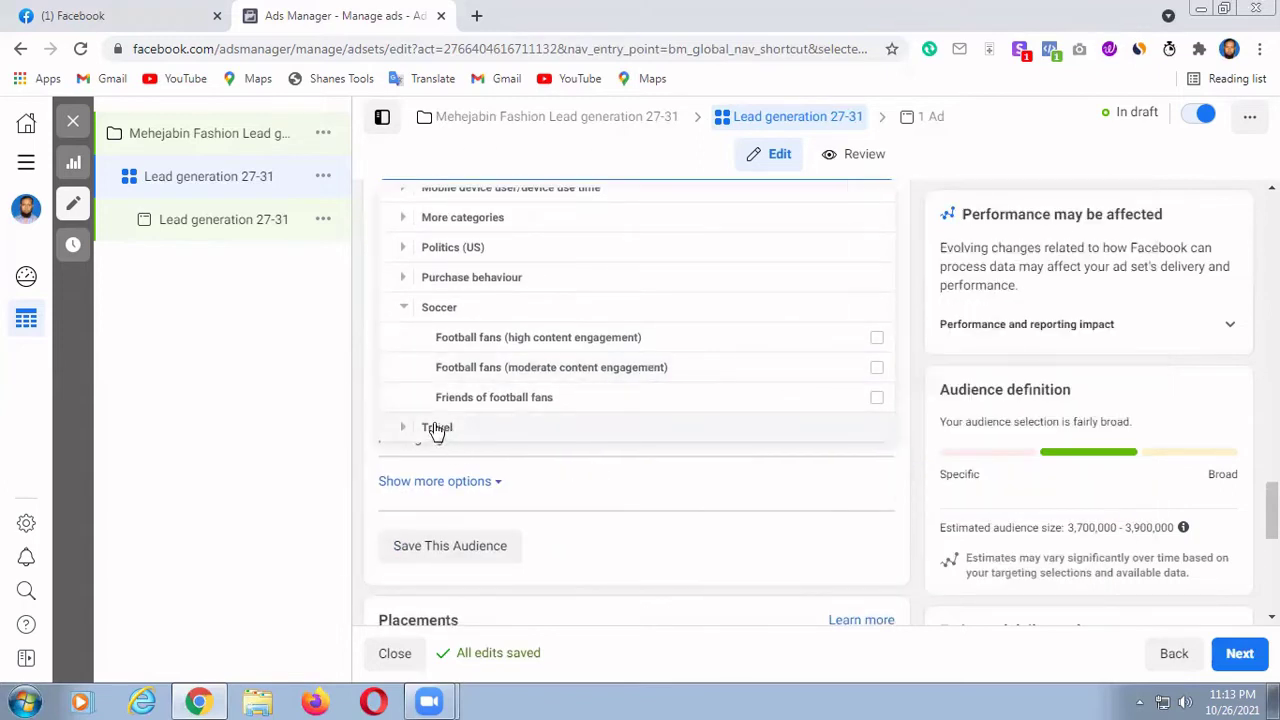
pyautogui.click(471, 277)
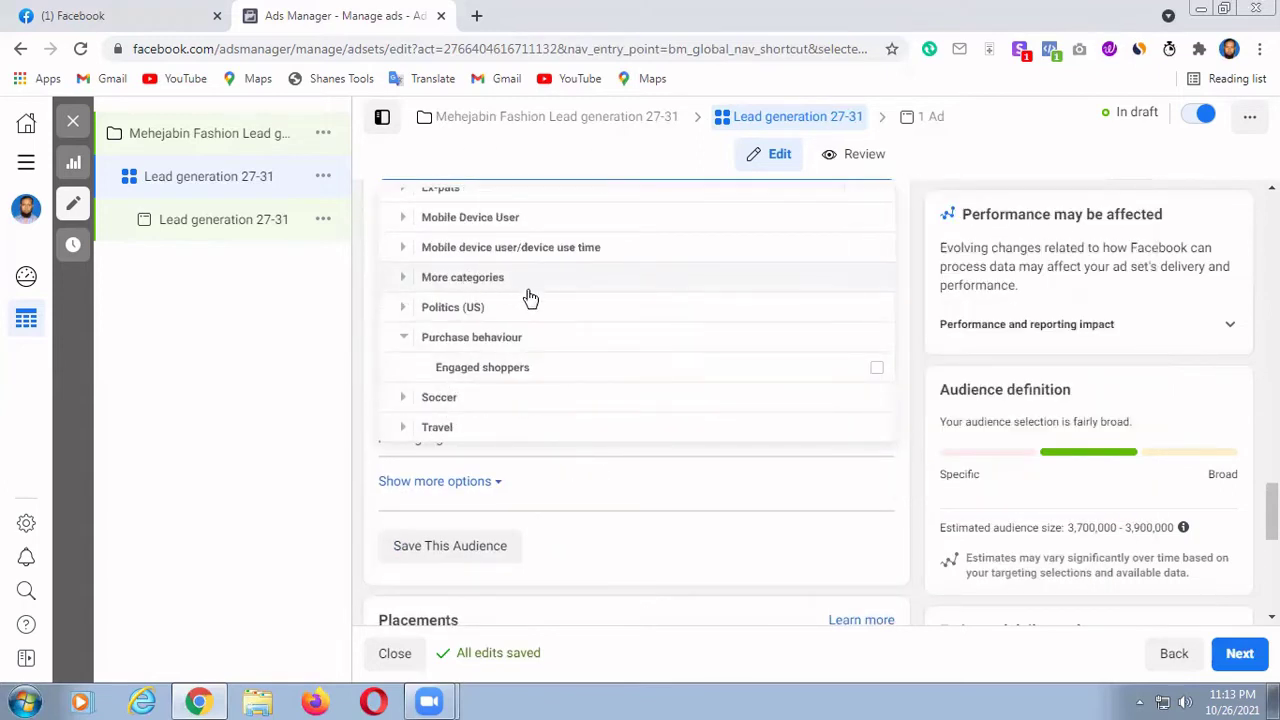
pyautogui.scroll(1, 557, 337)
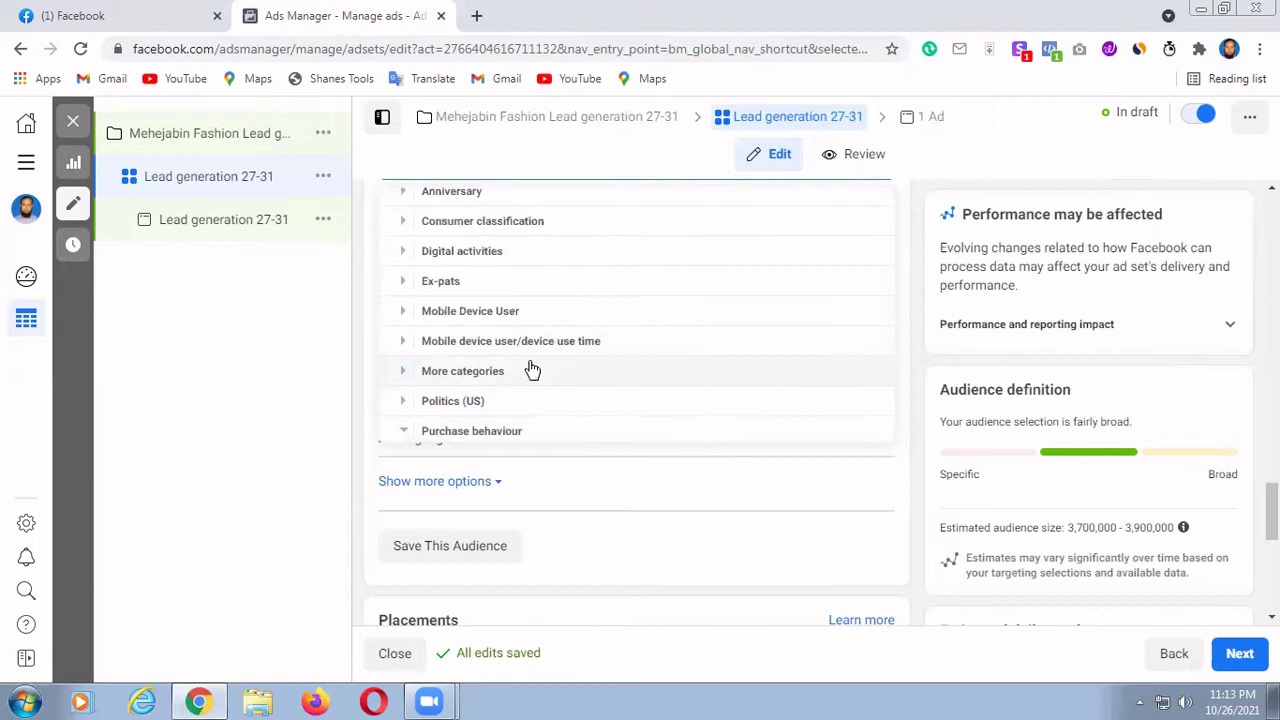
# Step: Examine the Mobile Device User options under Behaviours
pyautogui.click(472, 311)
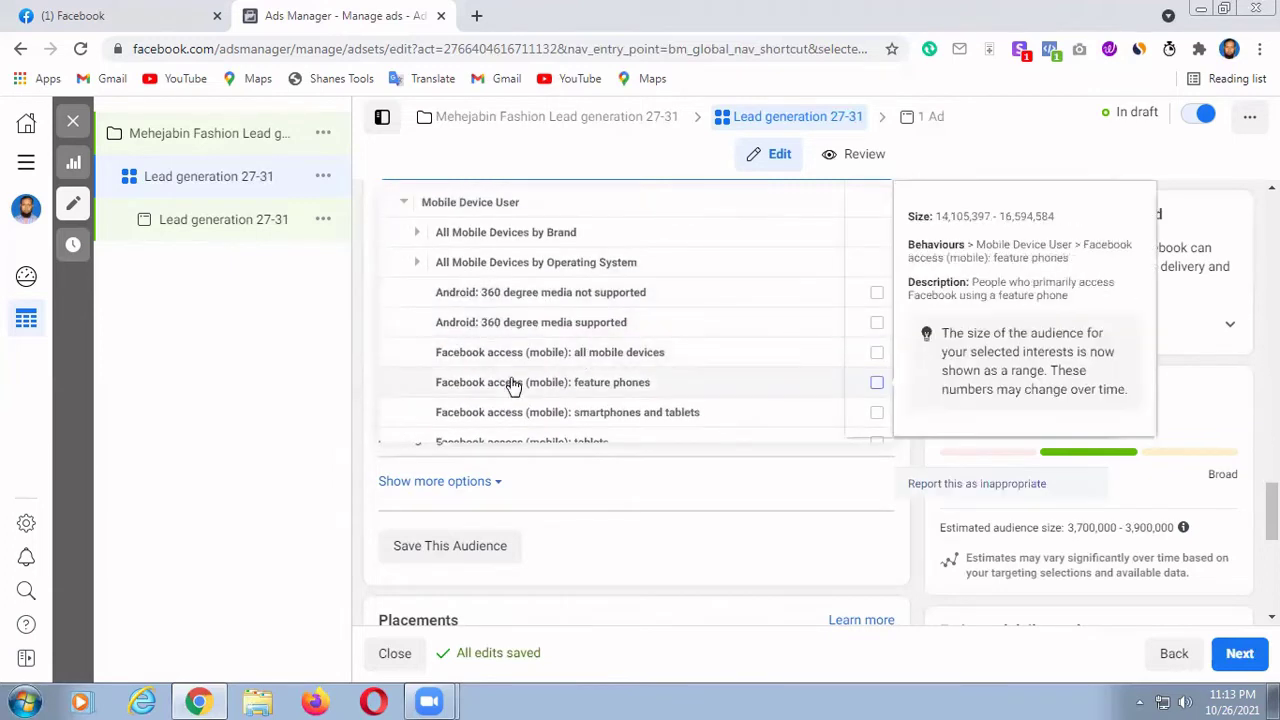
pyautogui.scroll(1, 704, 354)
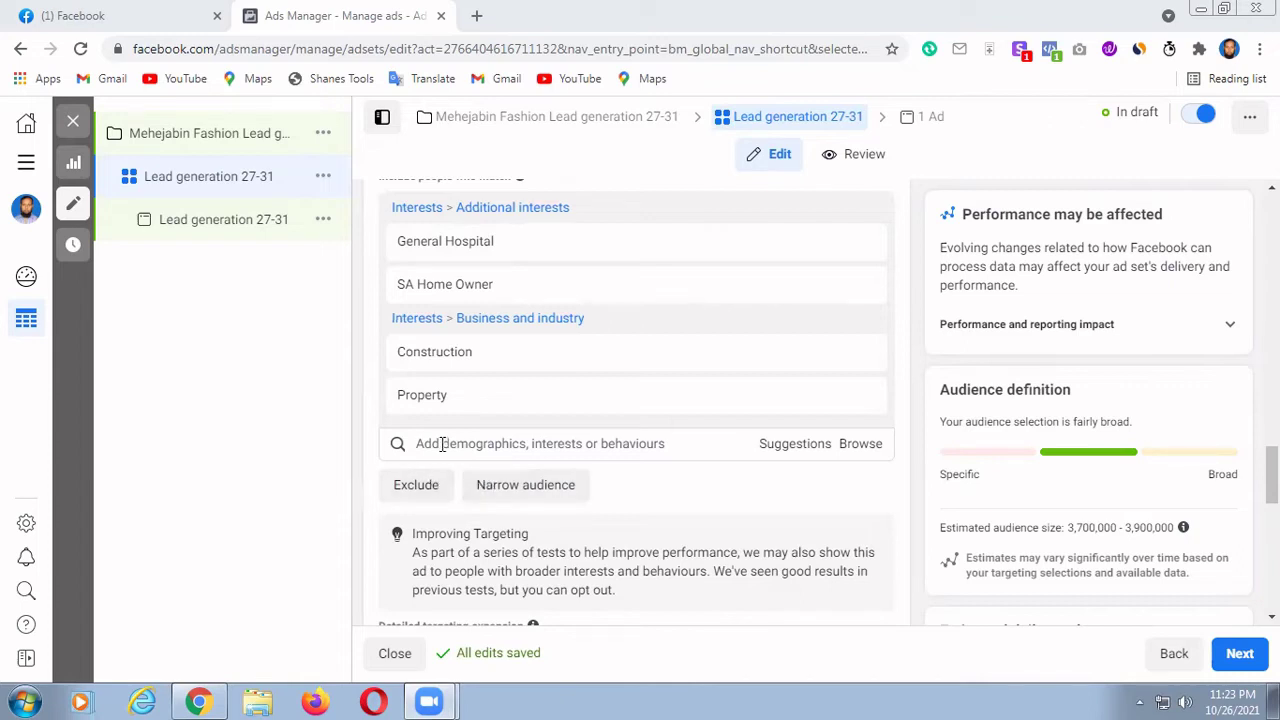
# Step: Search detailed targeting for "real estate deve" and add the Real estate development interest to the audience
pyautogui.click(418, 443)
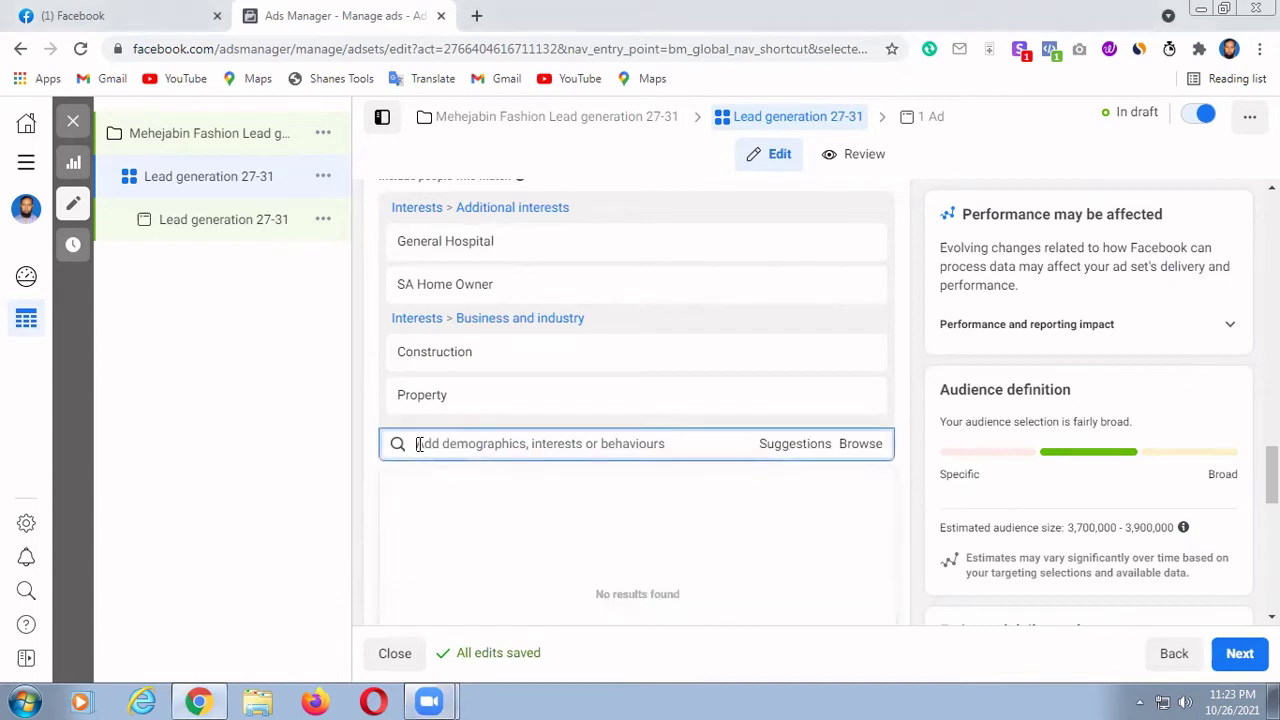
pyautogui.write('rea')
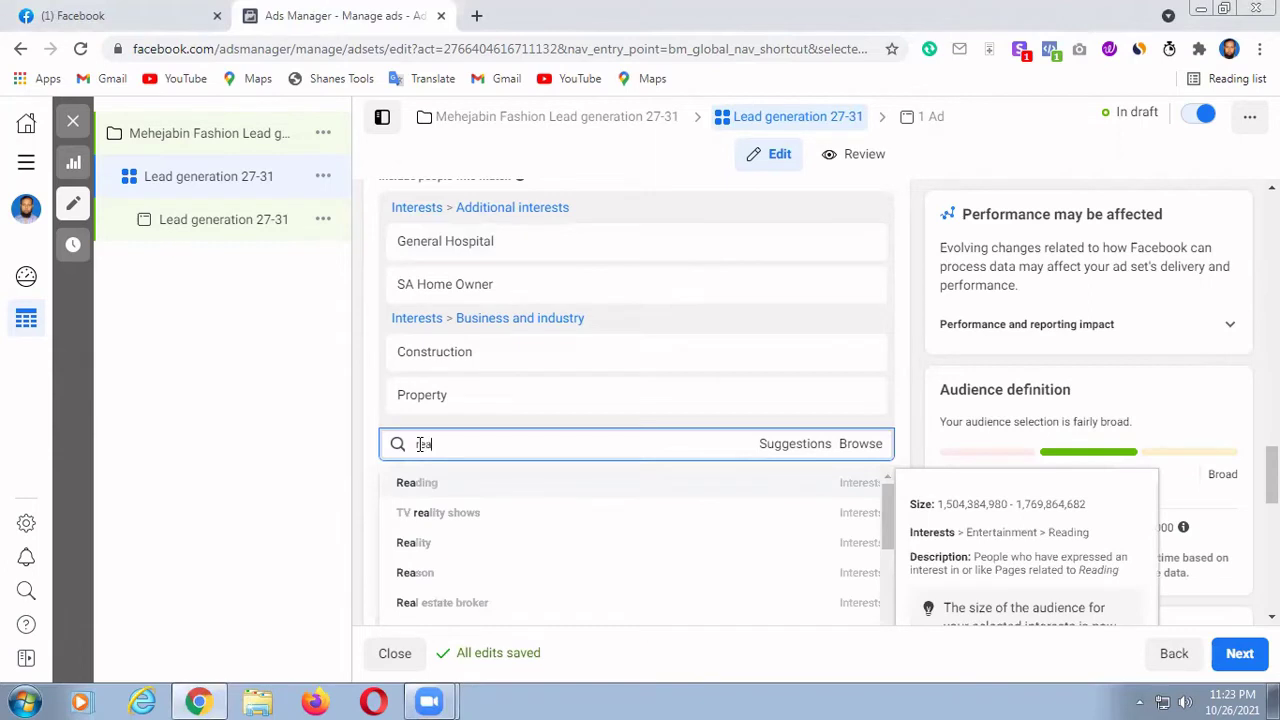
pyautogui.write('l')
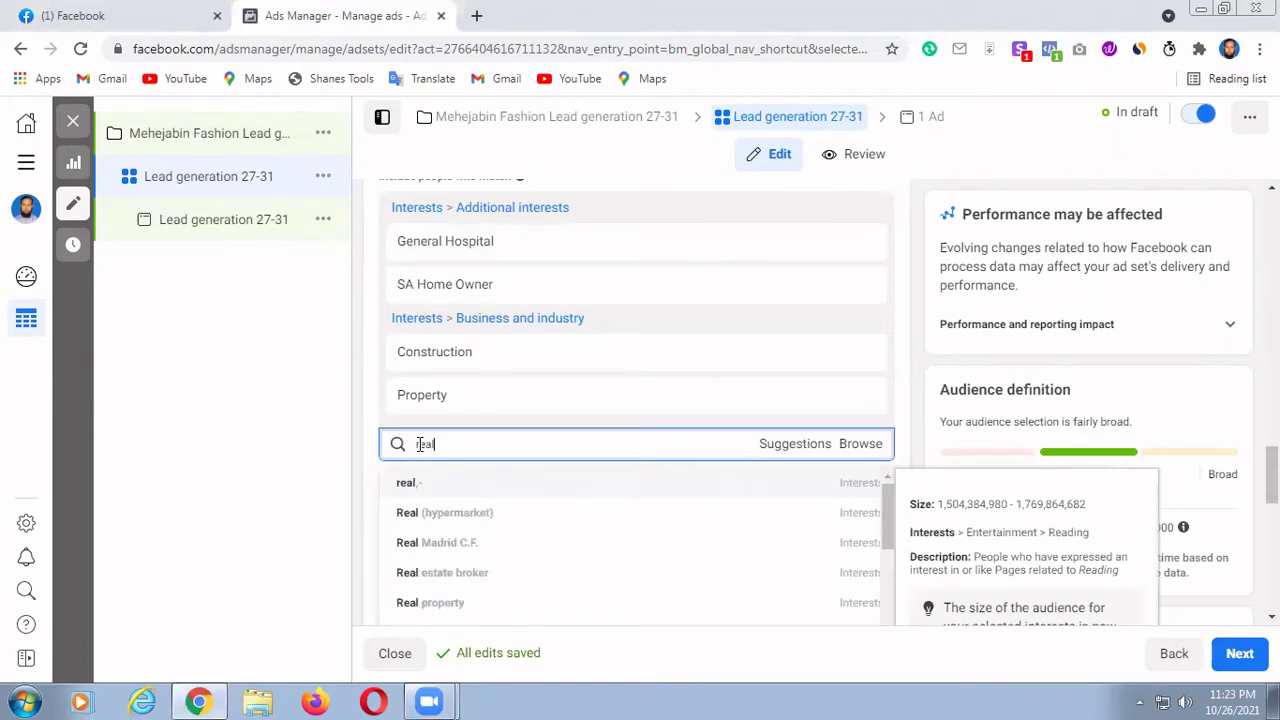
pyautogui.write(' esta')
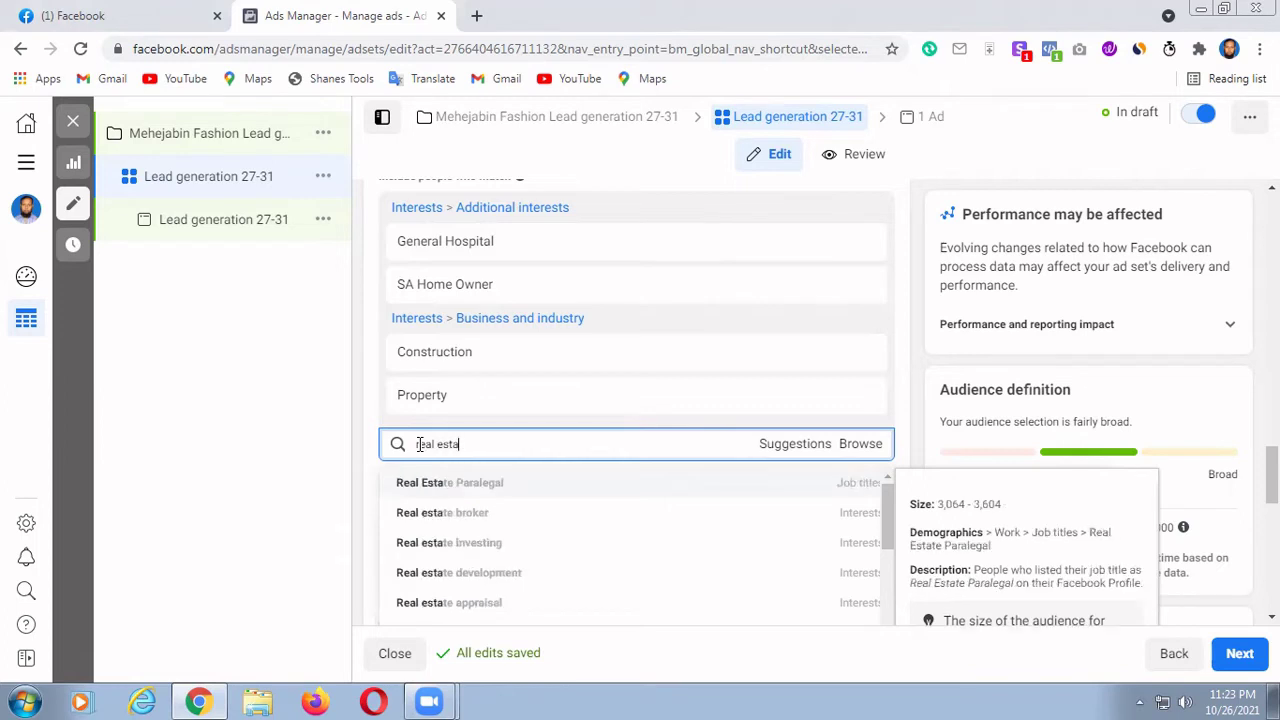
pyautogui.write('te')
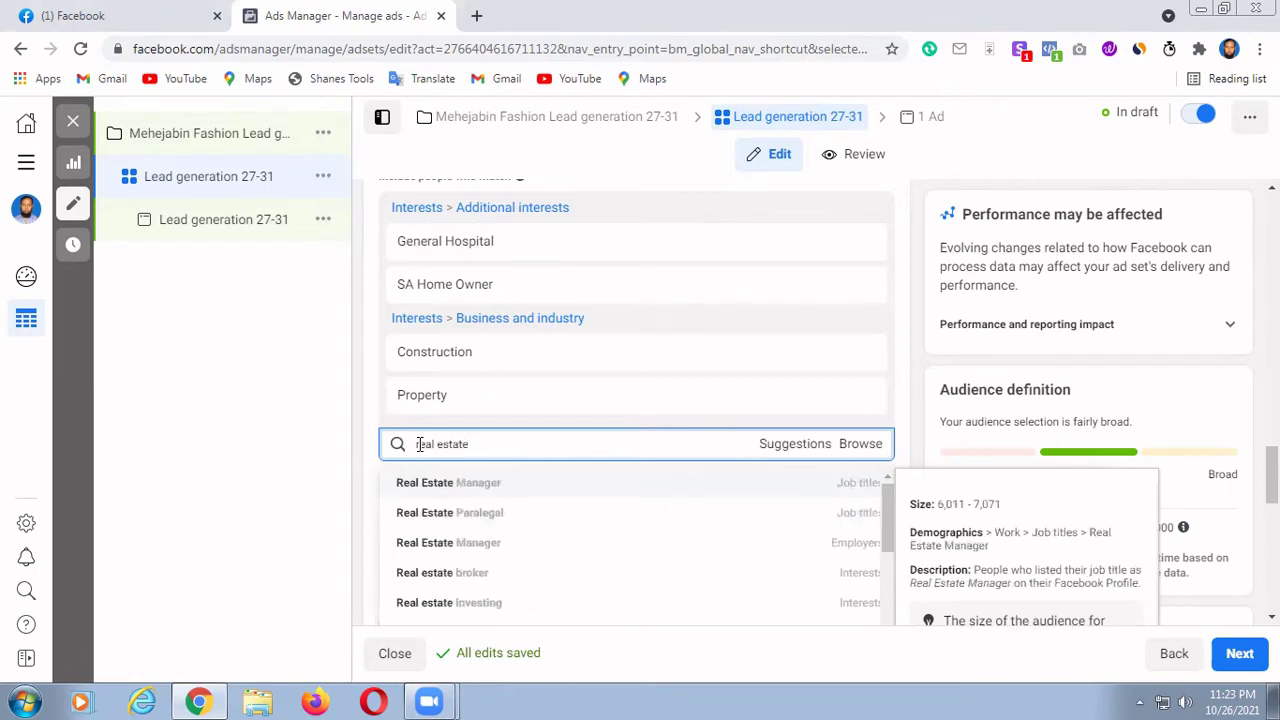
pyautogui.write(' deve')
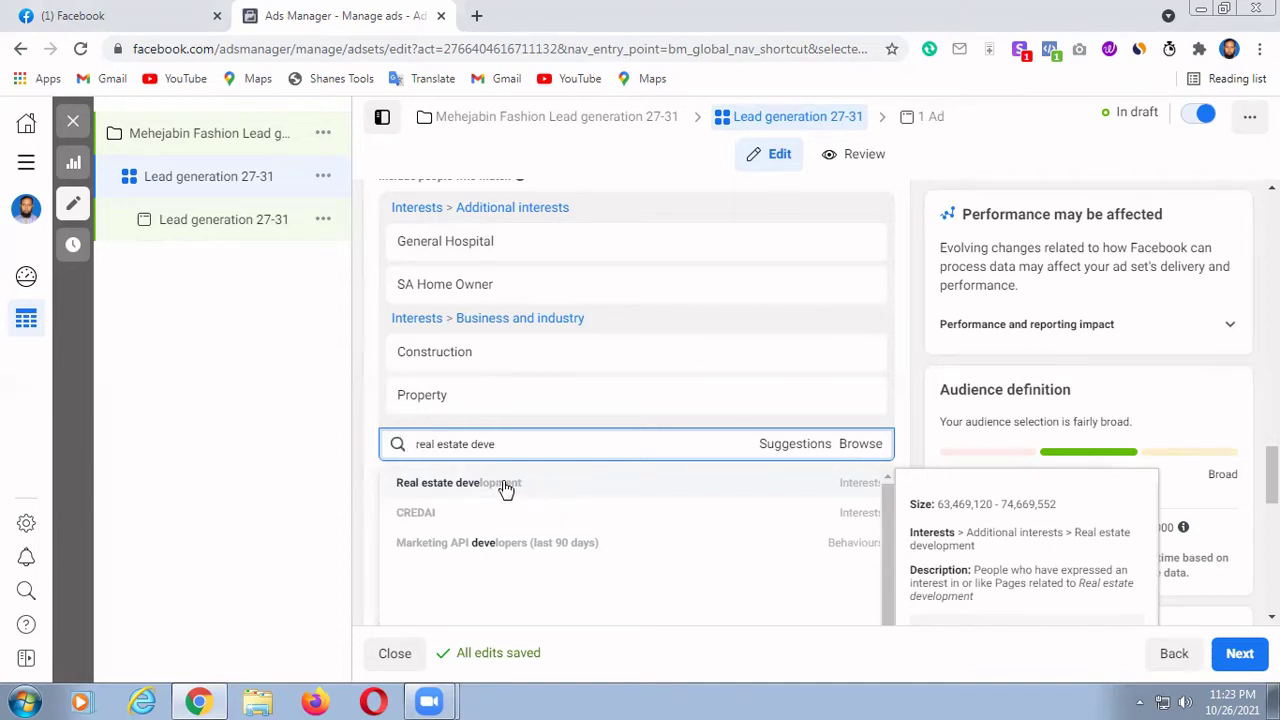
pyautogui.click(505, 488)
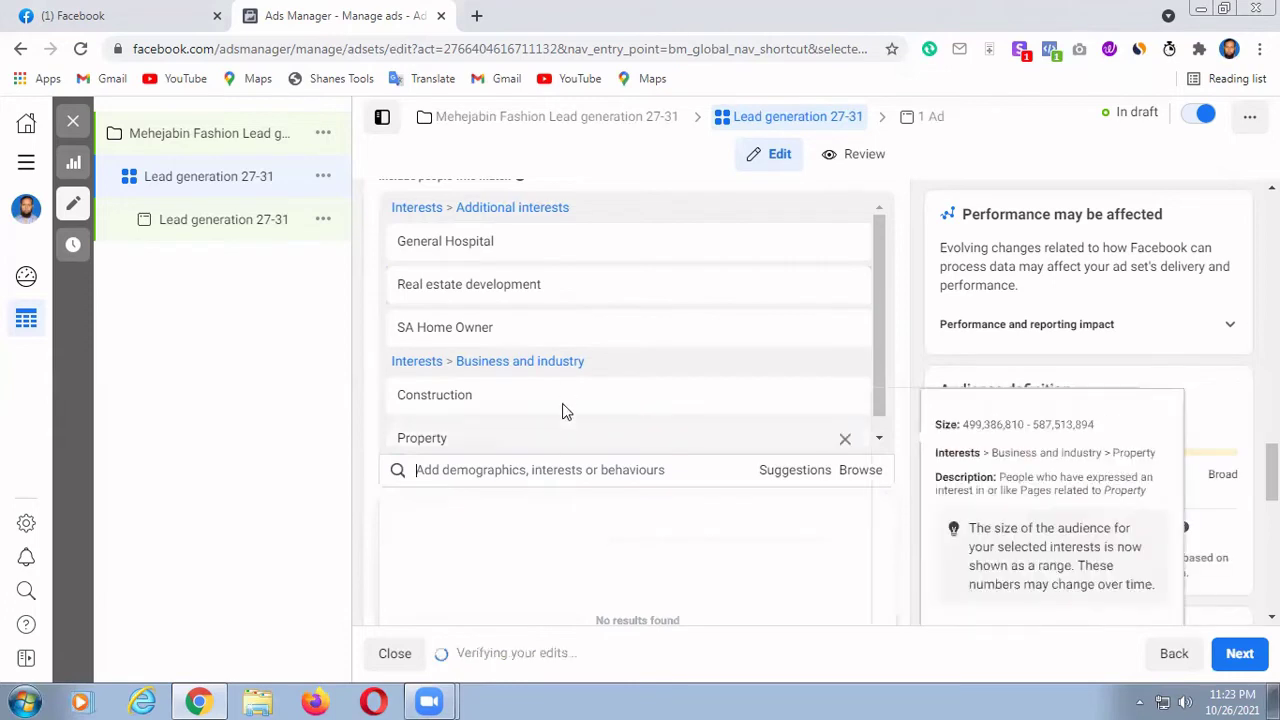
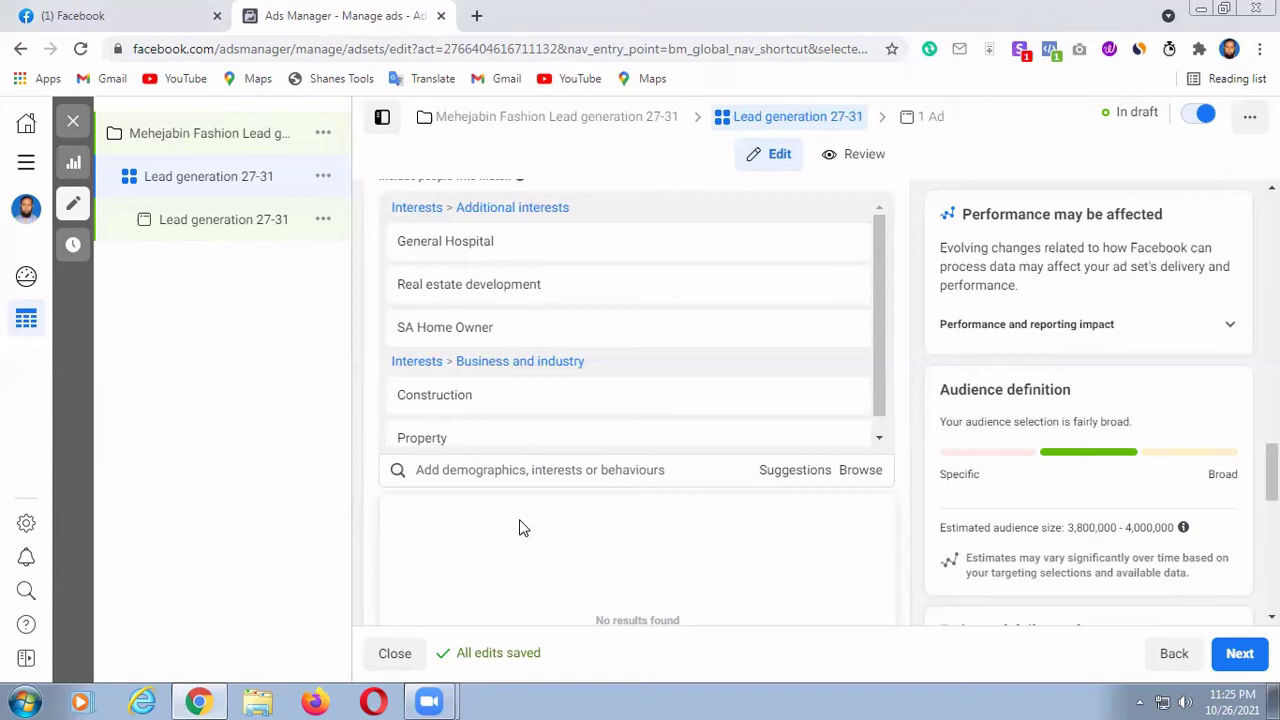
pyautogui.click(899, 428)
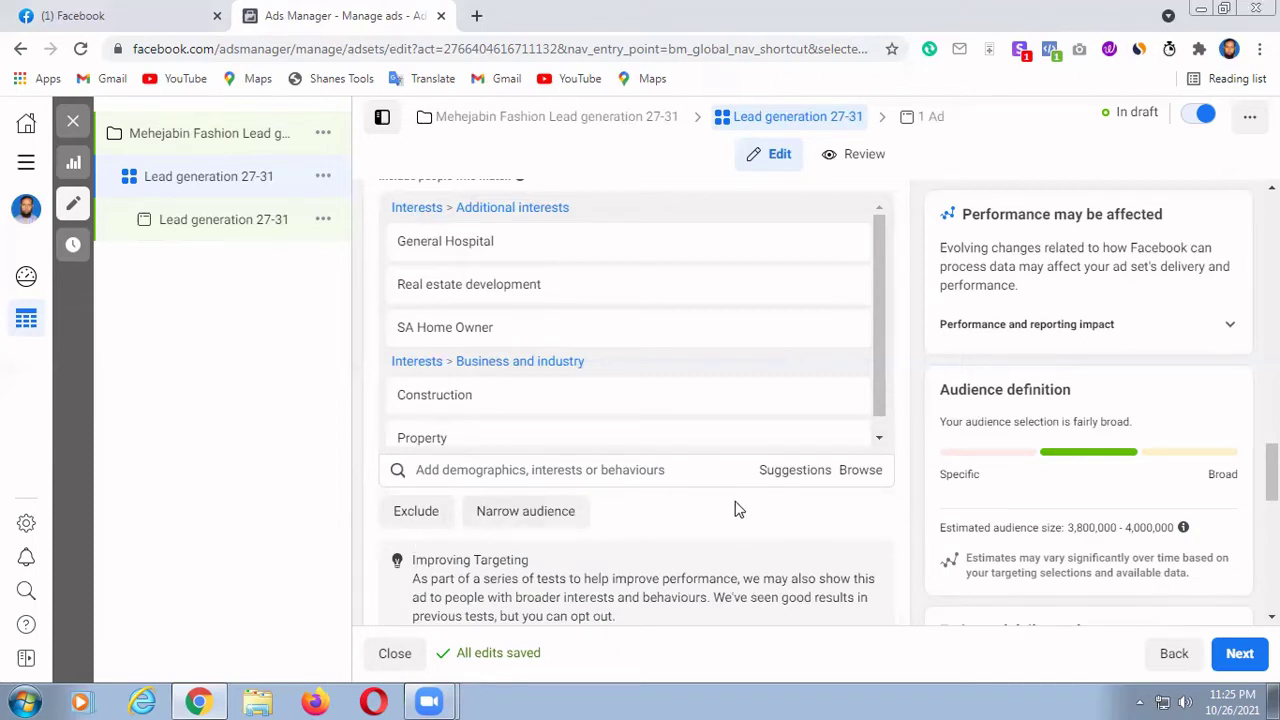
# Step: Review the selected interests together with the detailed targeting expansion and language settings
pyautogui.moveTo(684, 437)
pyautogui.scroll(-1, 684, 437)
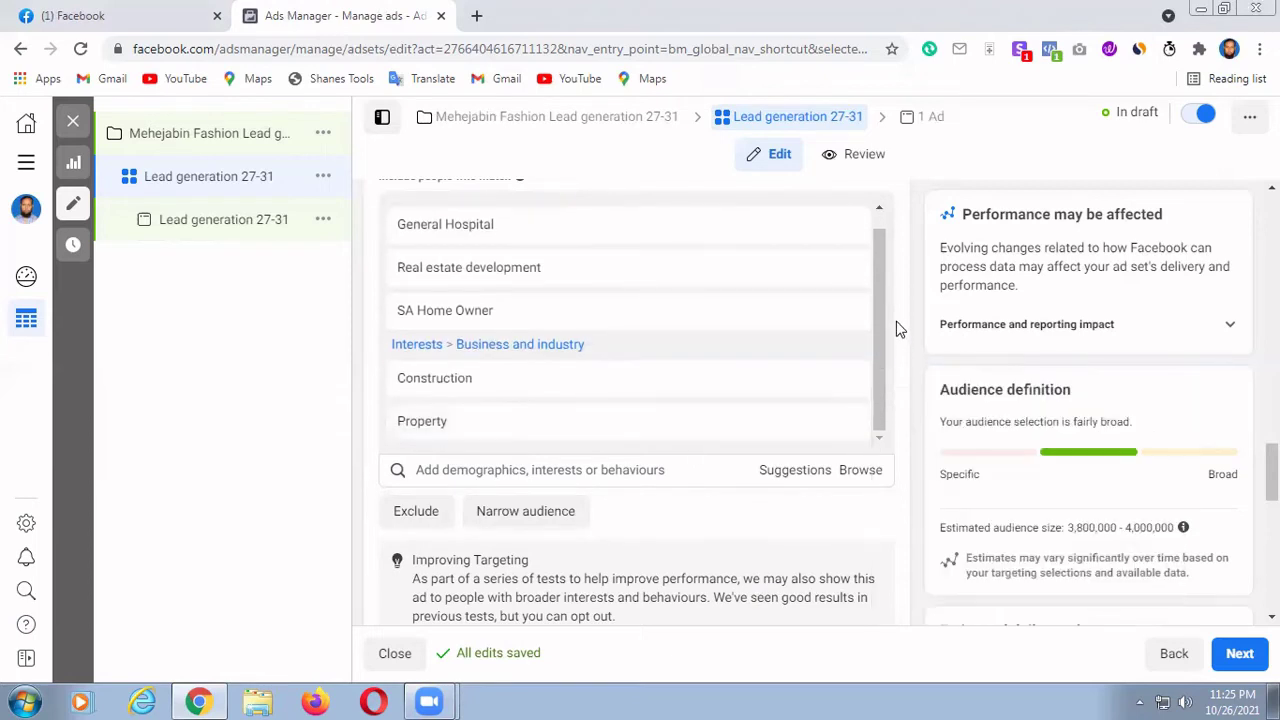
pyautogui.scroll(-2, 889, 334)
pyautogui.scroll(-1, 875, 344)
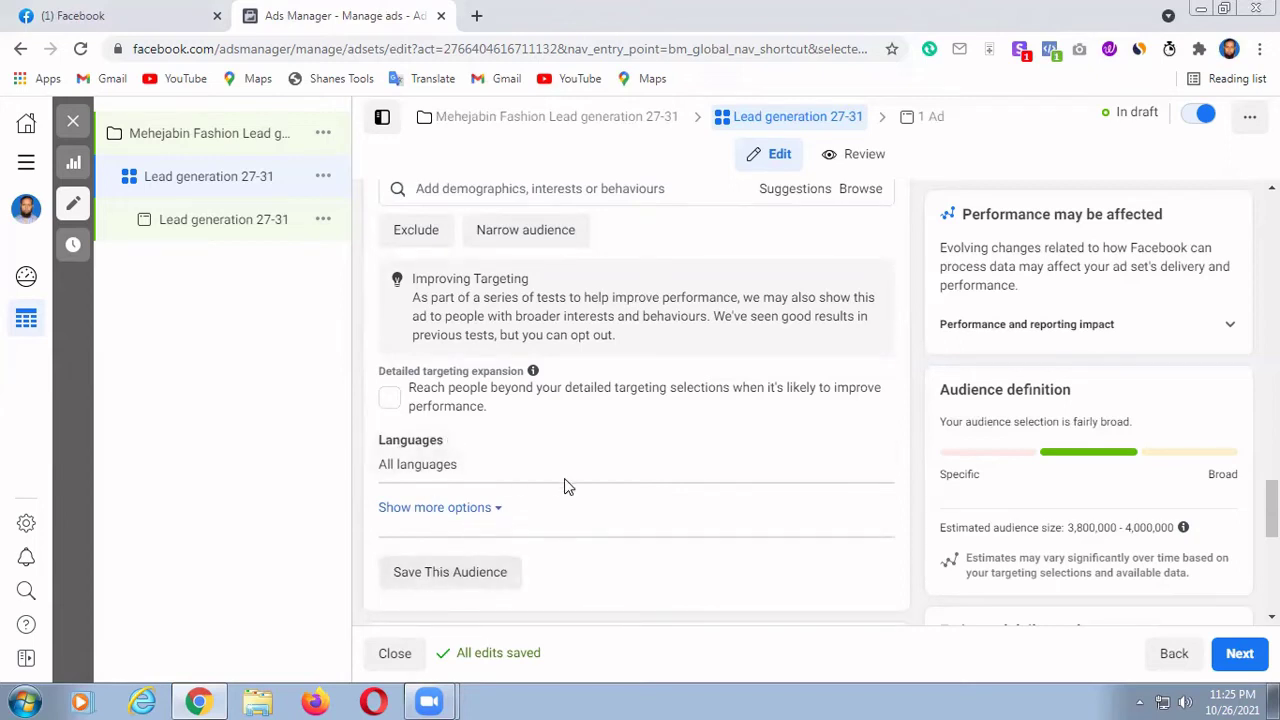
pyautogui.scroll(-1, 530, 482)
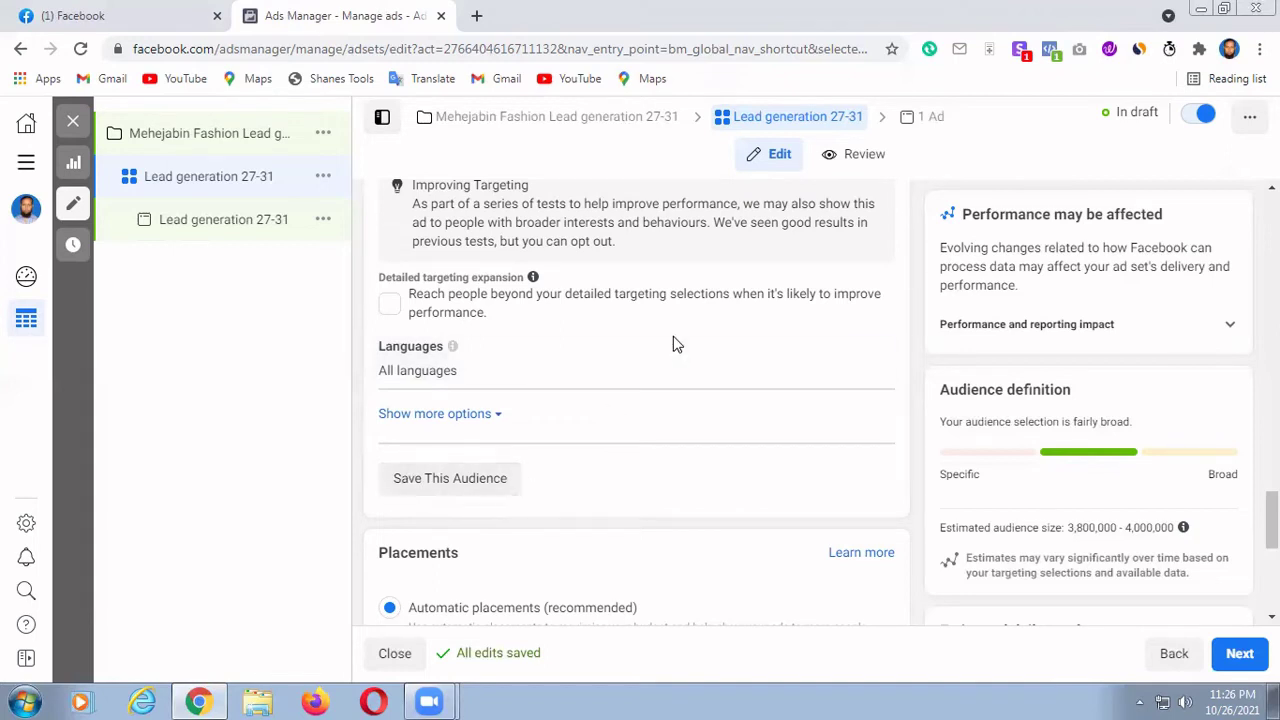
pyautogui.scroll(3, 672, 344)
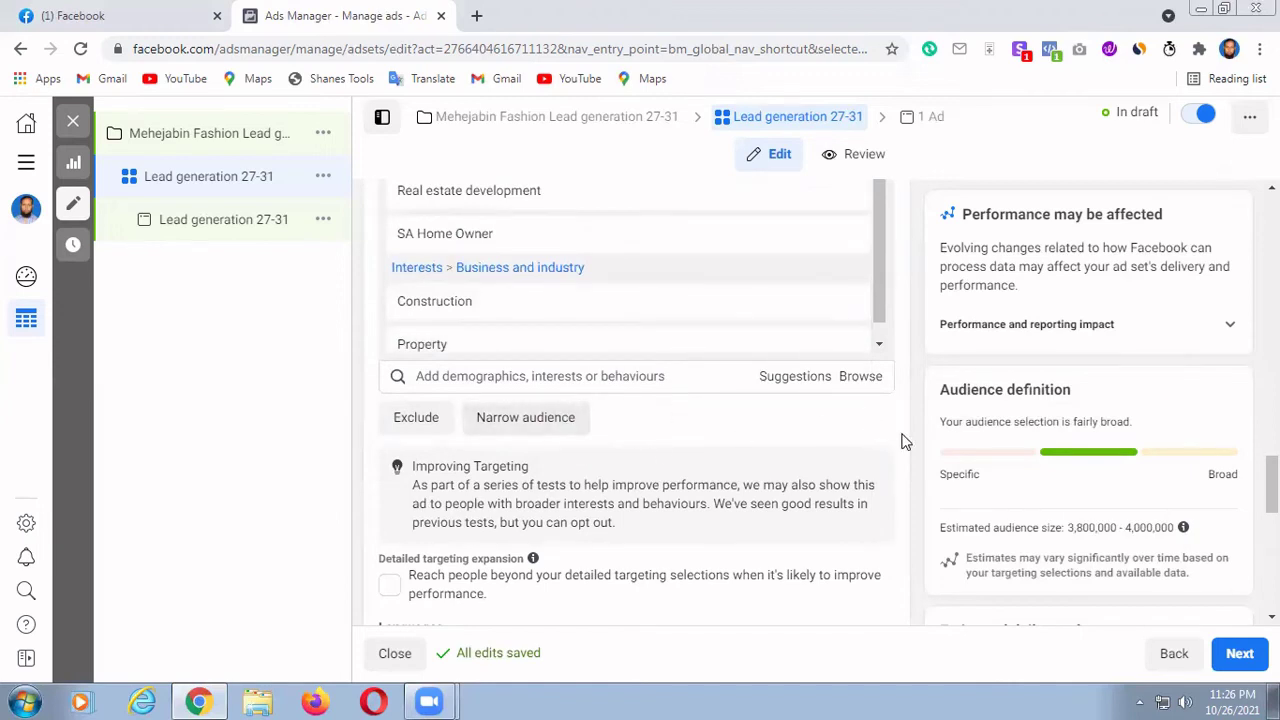
pyautogui.scroll(-3, 891, 451)
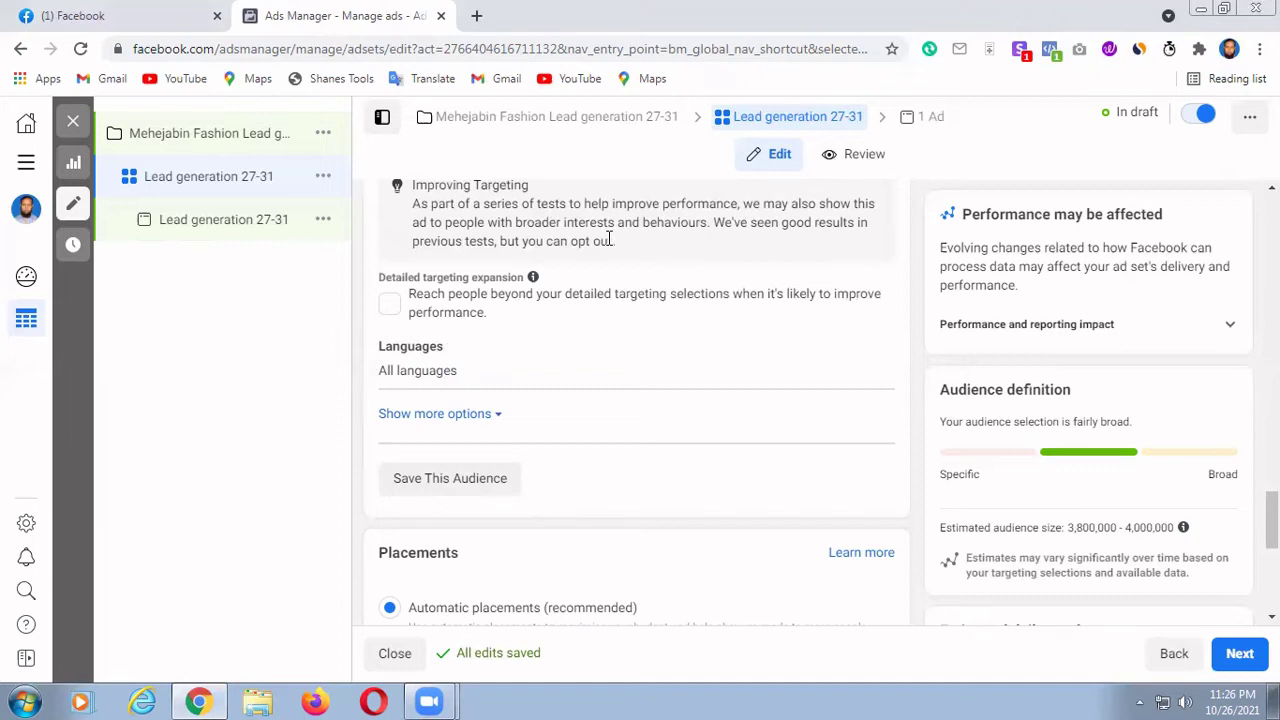
# Step: Check the saved audiences available for the ad set and examine the details of the one named "saved audience"
pyautogui.scroll(2, 872, 320)
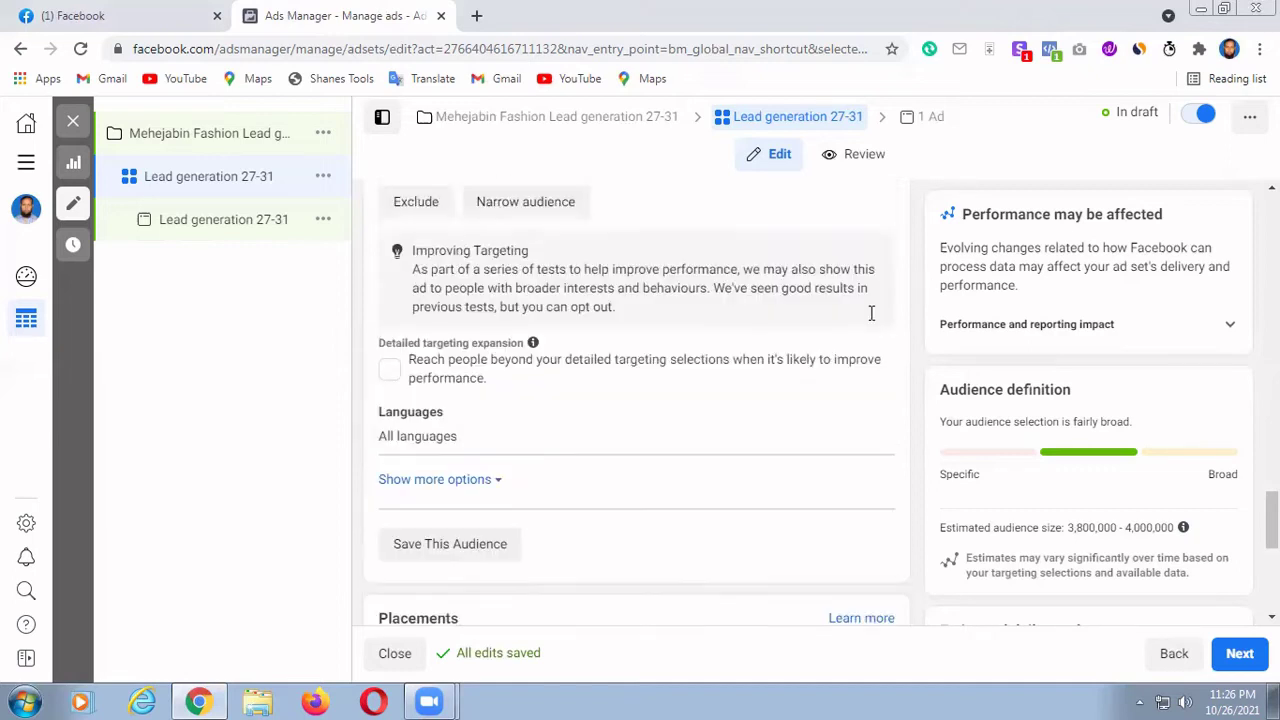
pyautogui.scroll(2, 872, 320)
pyautogui.scroll(2, 868, 322)
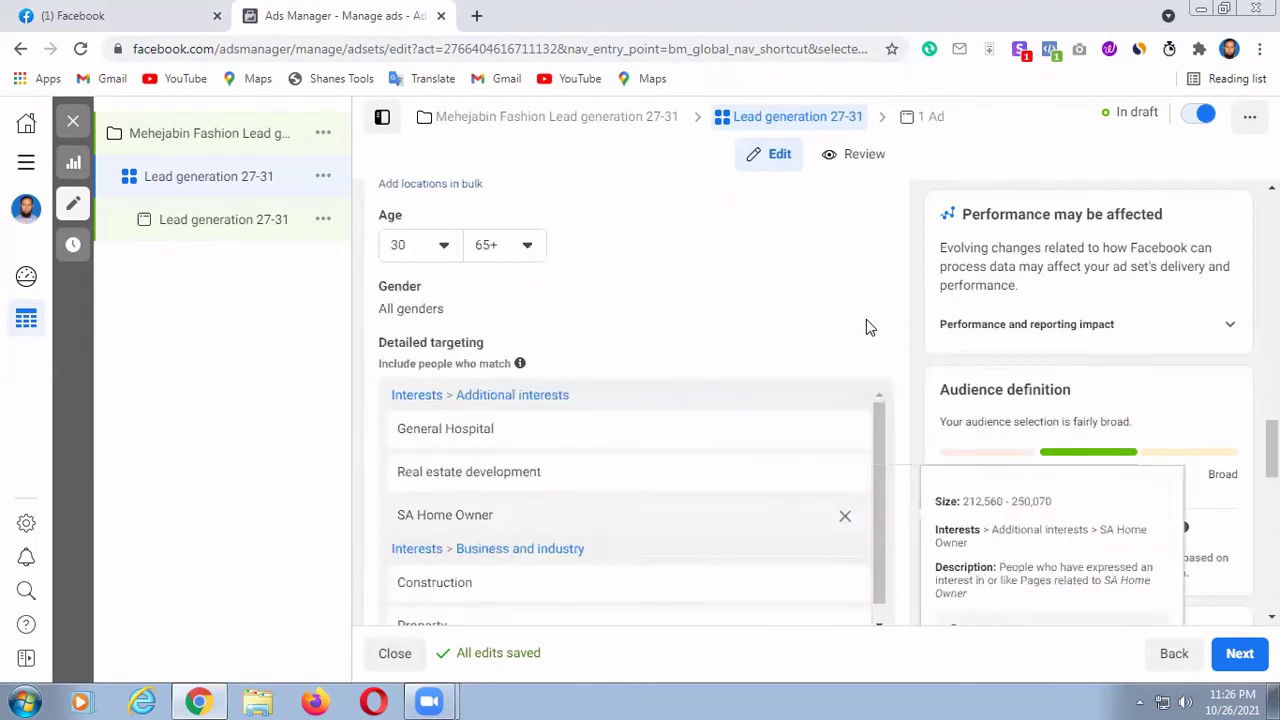
pyautogui.scroll(4, 866, 319)
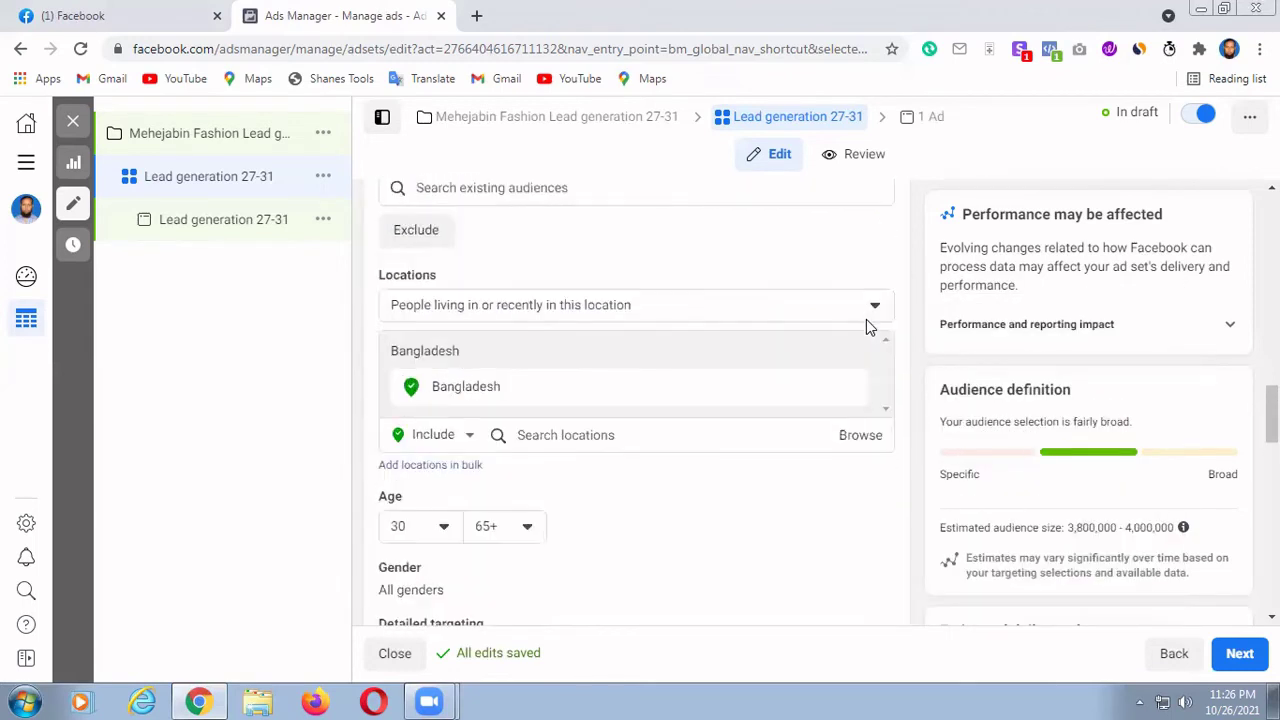
pyautogui.scroll(1, 866, 319)
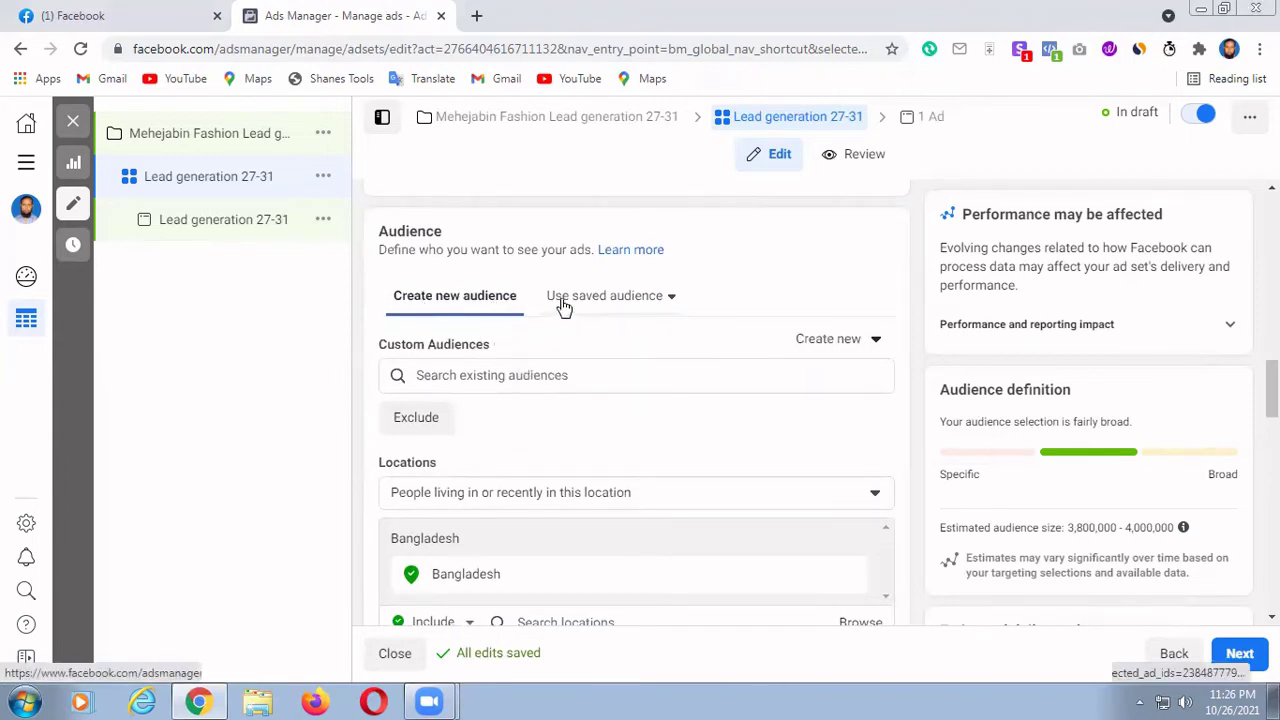
pyautogui.click(672, 298)
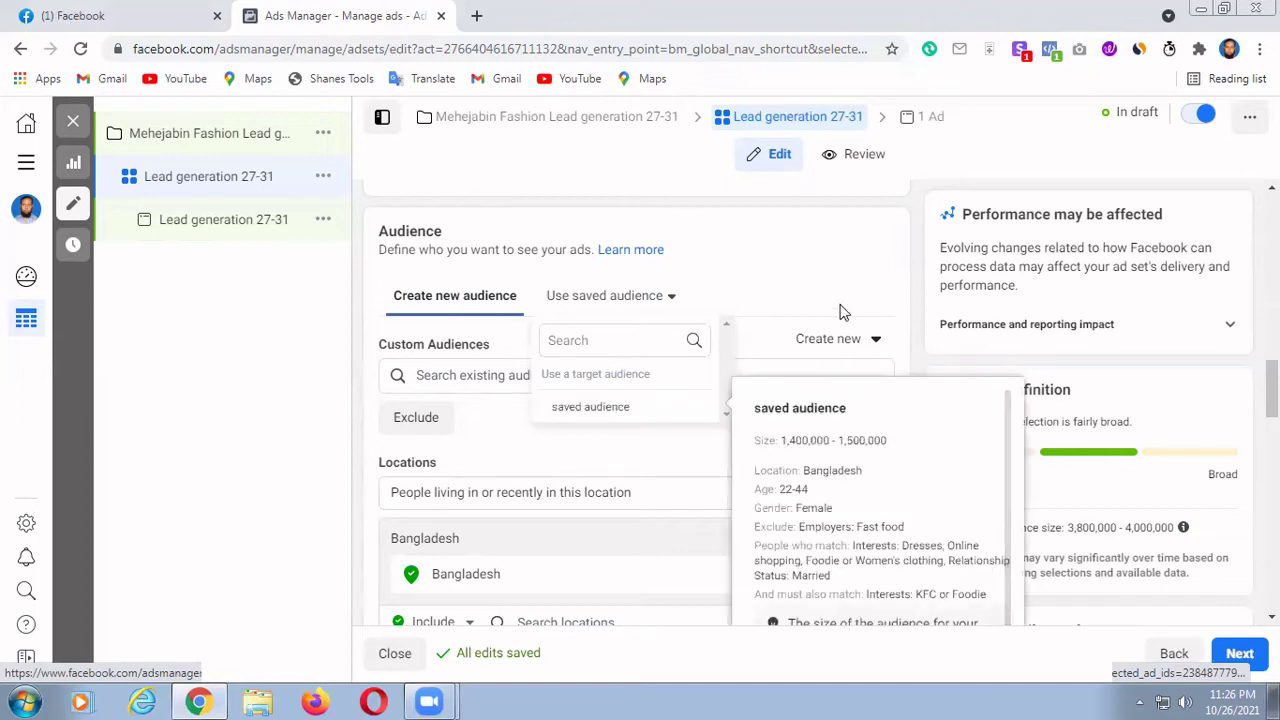
# Step: Review the ad set's Placements and Optimisation and delivery settings
pyautogui.scroll(-5, 787, 385)
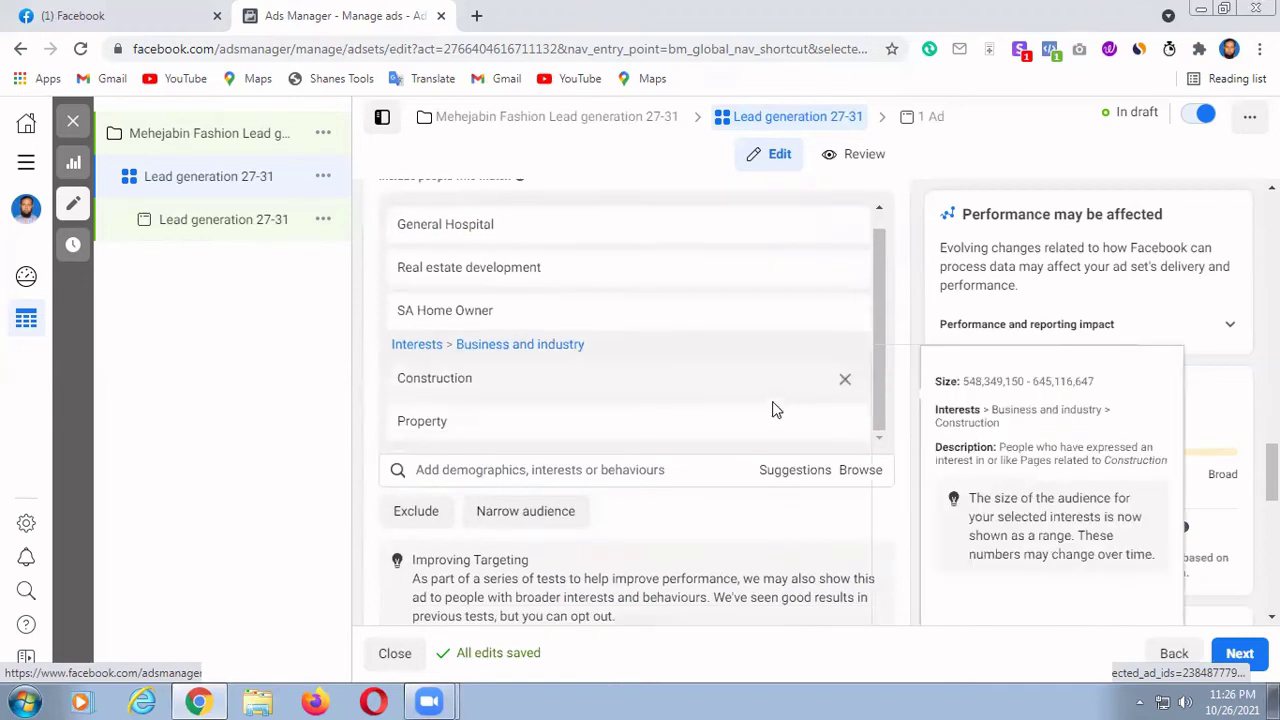
pyautogui.scroll(-5, 771, 409)
pyautogui.scroll(-3, 760, 420)
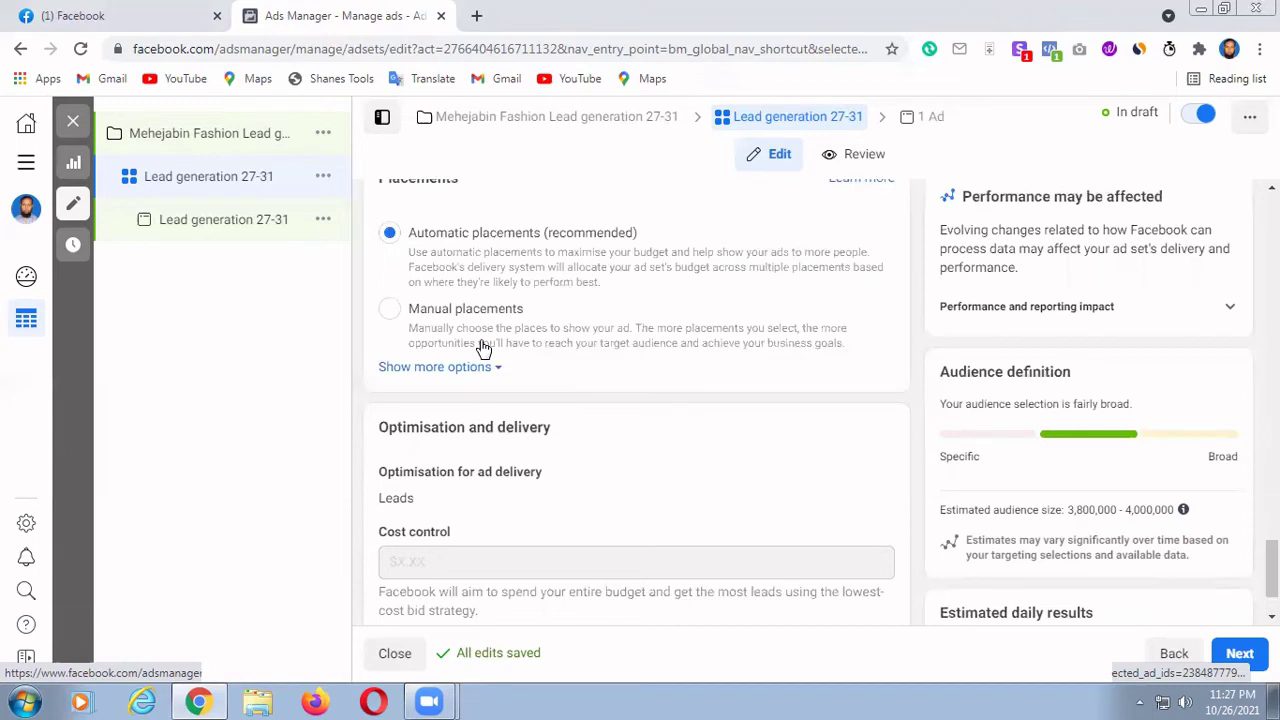
pyautogui.scroll(-1, 716, 362)
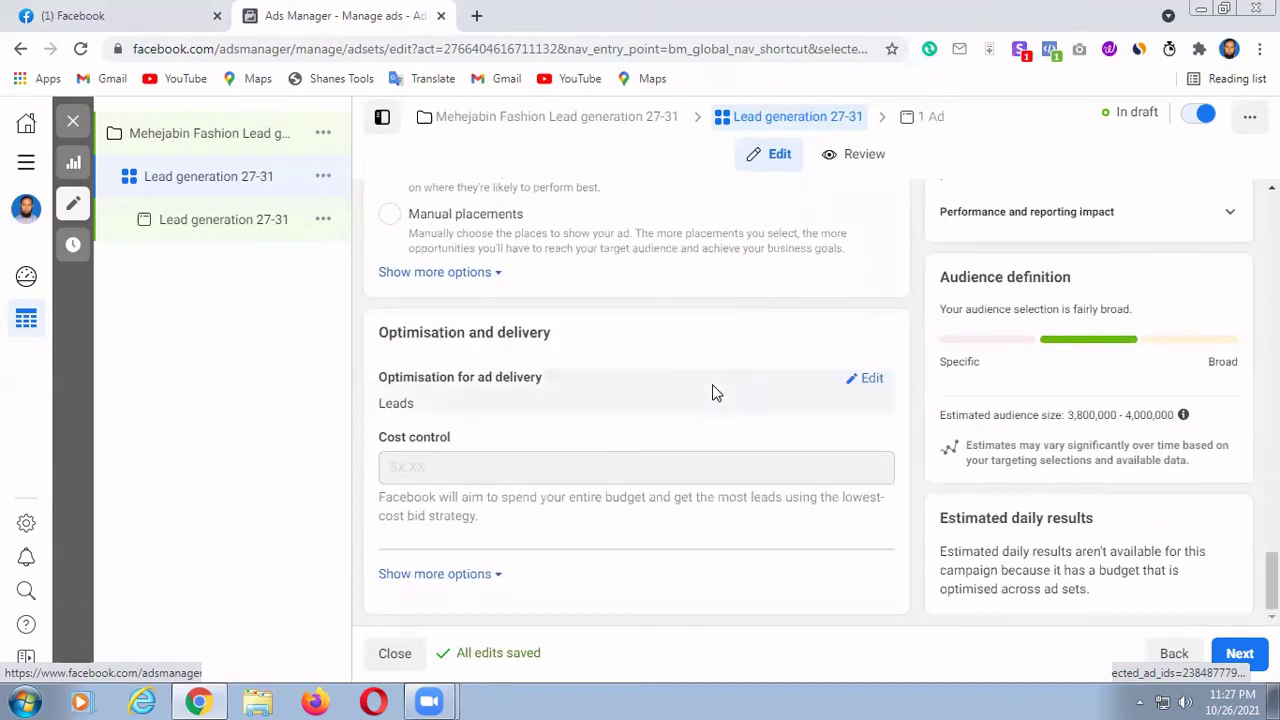
# Step: Set the ad set's start time on 27/10/2021 to 22:58 and dismiss the Lookalike Audience tip
pyautogui.scroll(6, 727, 447)
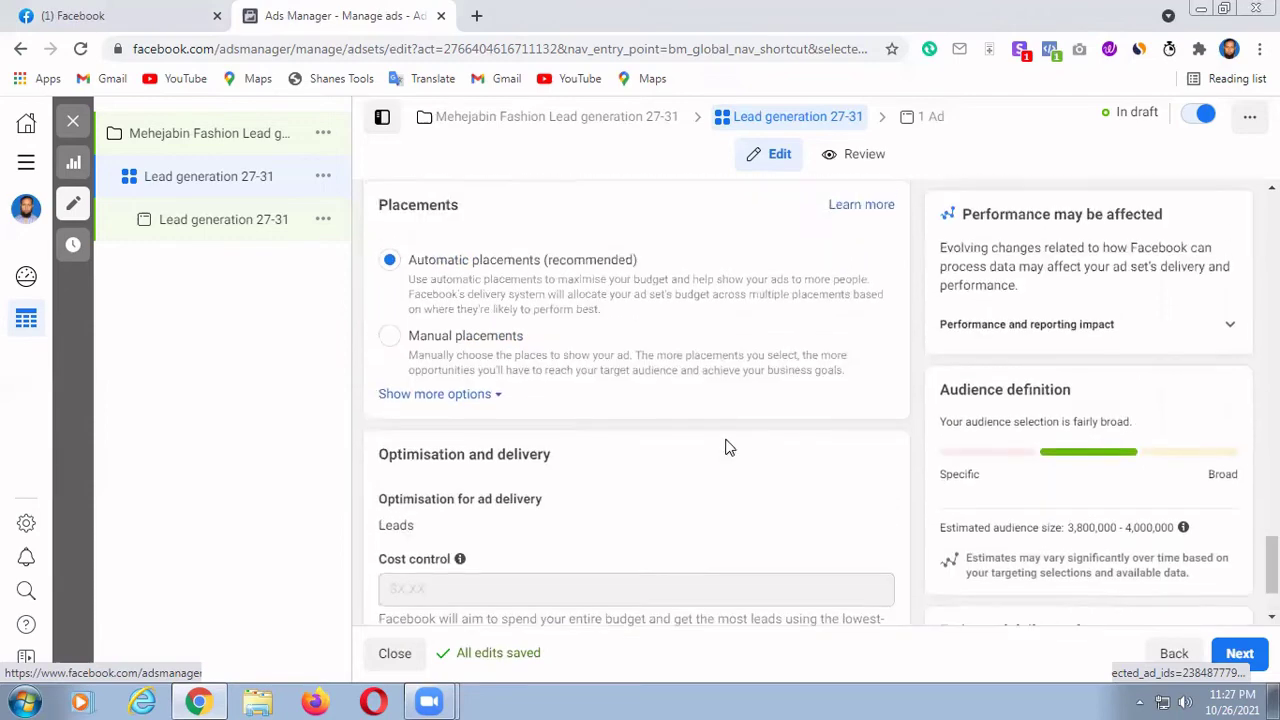
pyautogui.scroll(6, 744, 397)
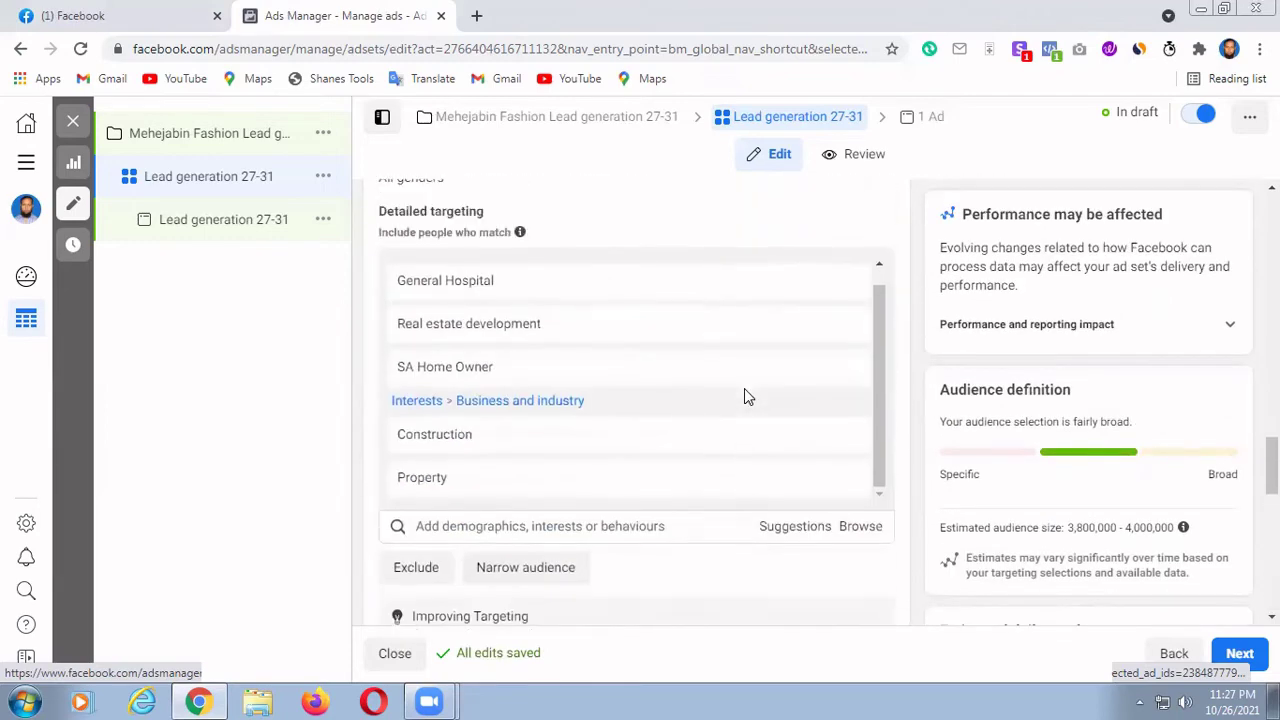
pyautogui.scroll(2, 744, 397)
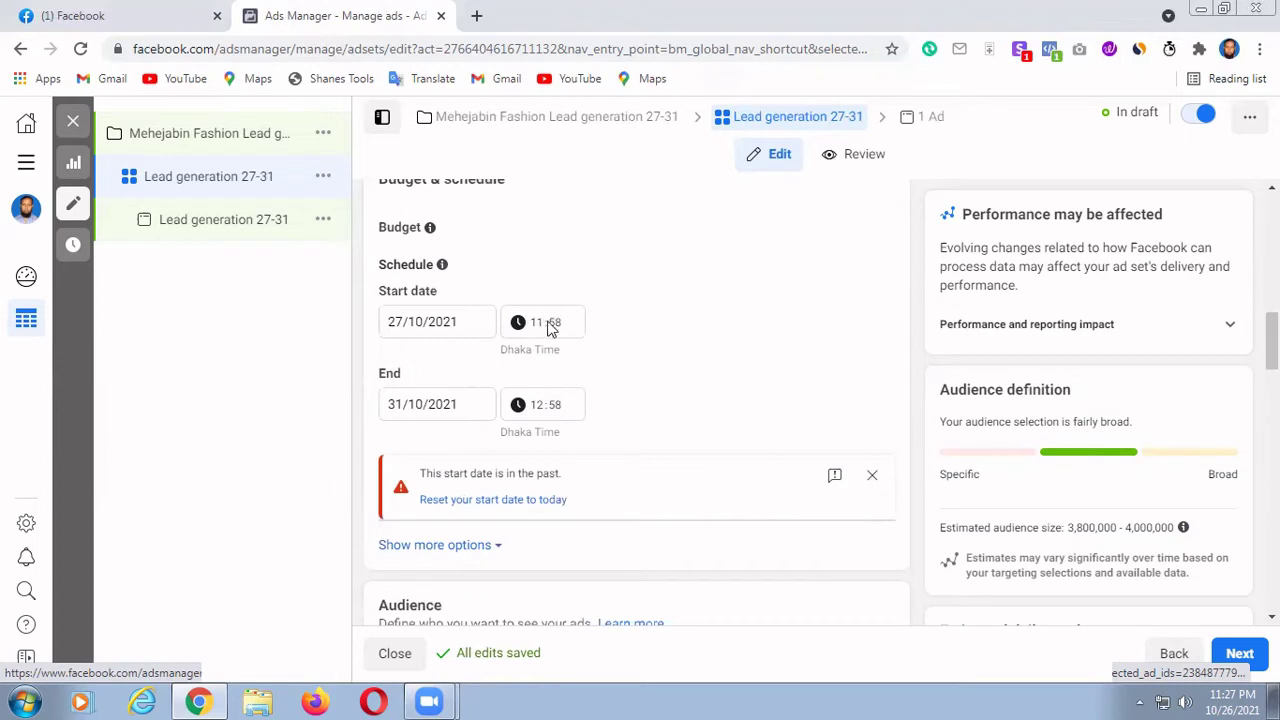
pyautogui.click(553, 325)
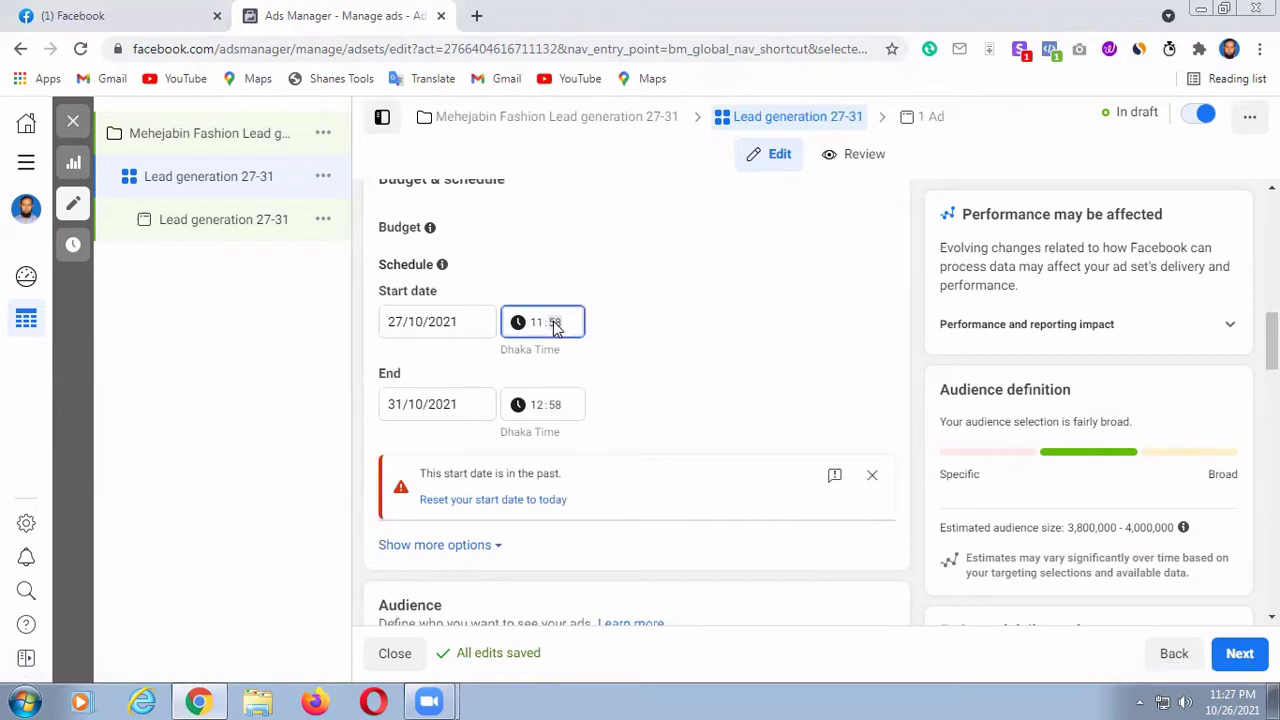
pyautogui.click(537, 324)
pyautogui.click(684, 327)
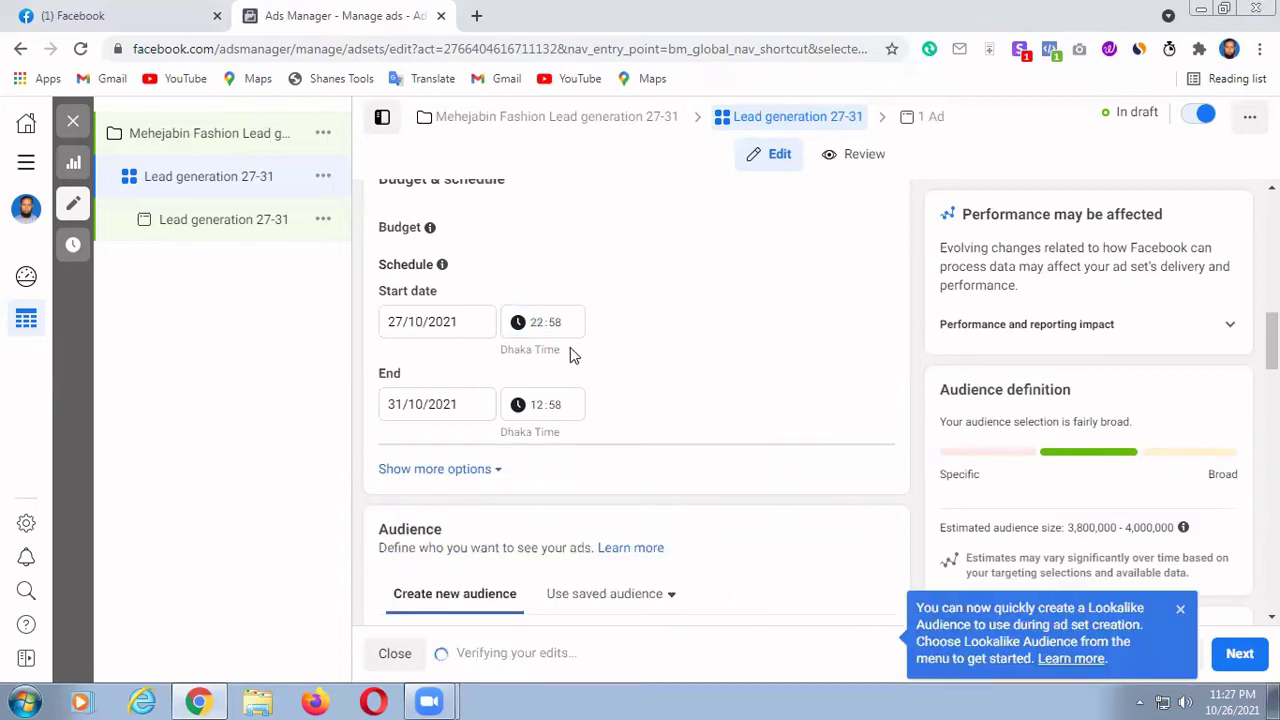
pyautogui.click(1181, 611)
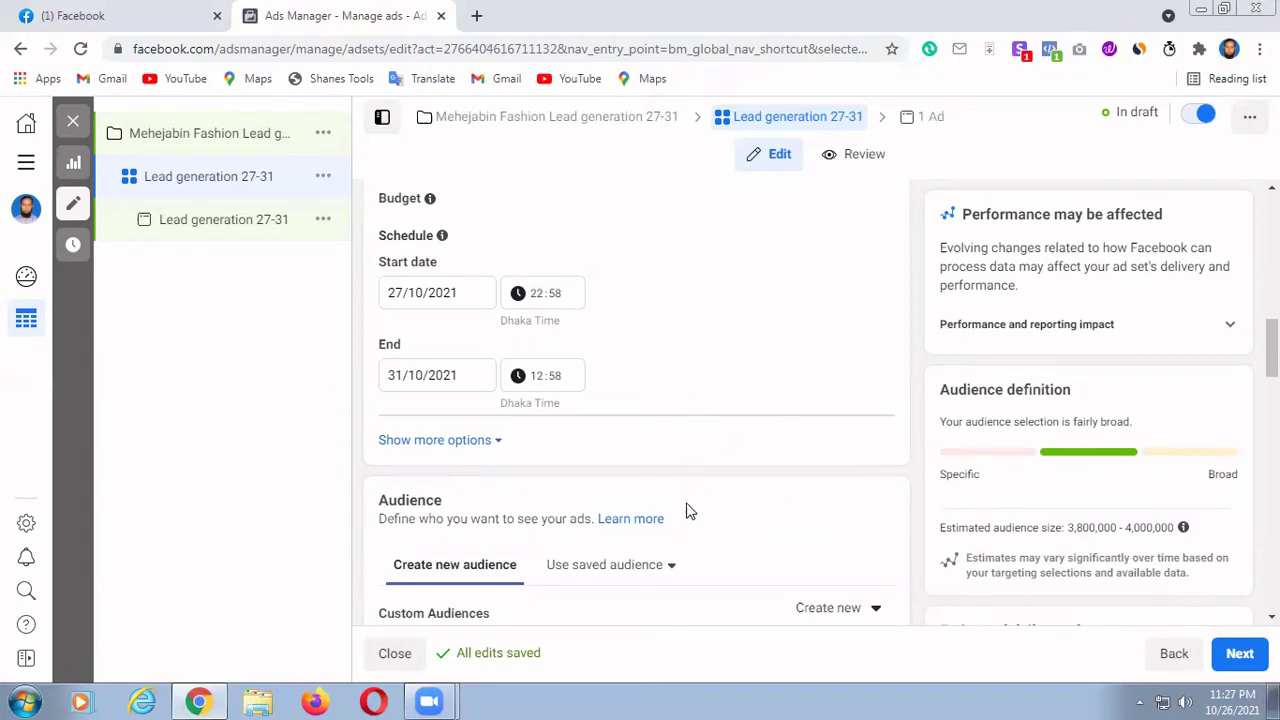
# Step: Continue to the ad level and review the Identity and Ad setup sections, including the format options
pyautogui.scroll(2, 727, 414)
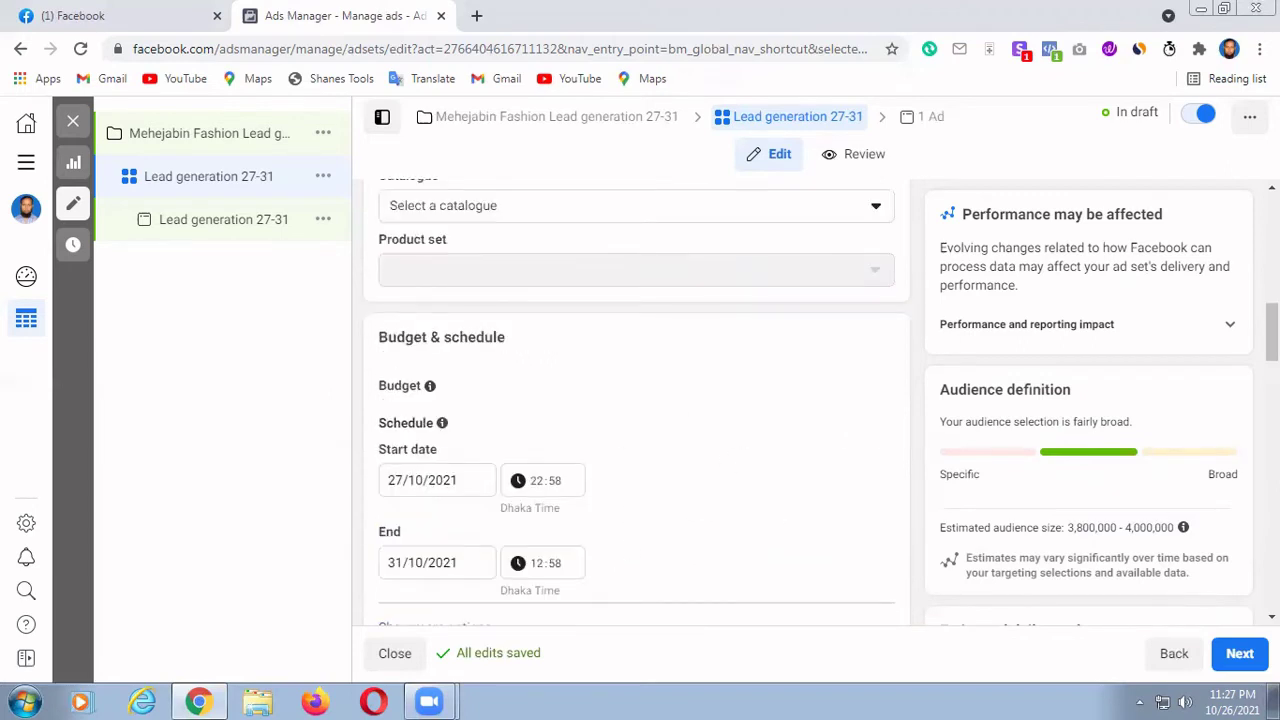
pyautogui.click(1238, 655)
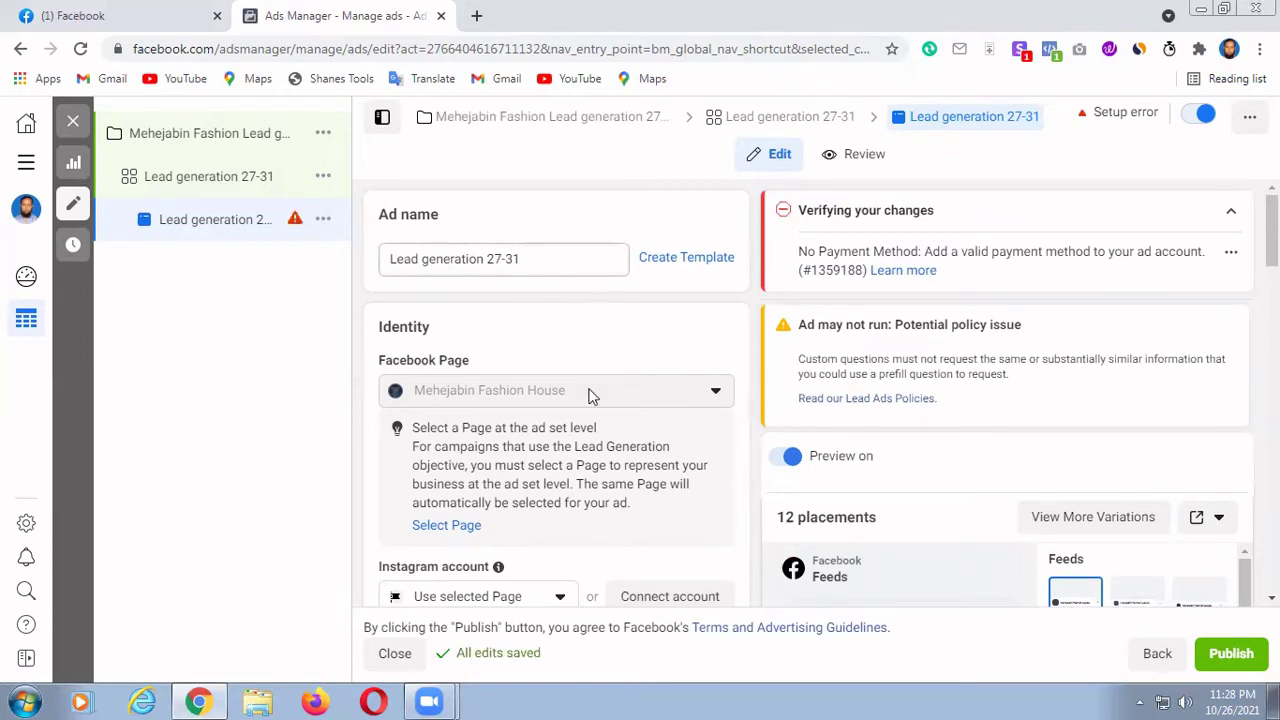
pyautogui.scroll(-1, 586, 443)
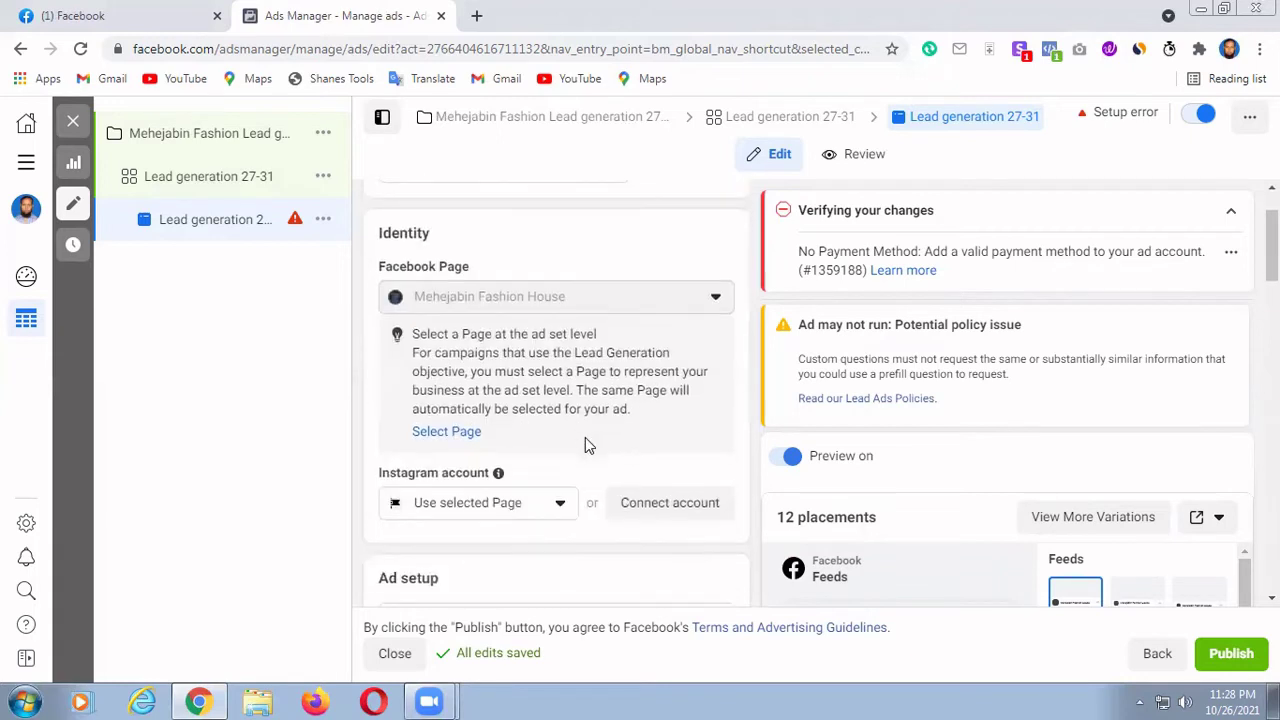
pyautogui.scroll(-2, 585, 437)
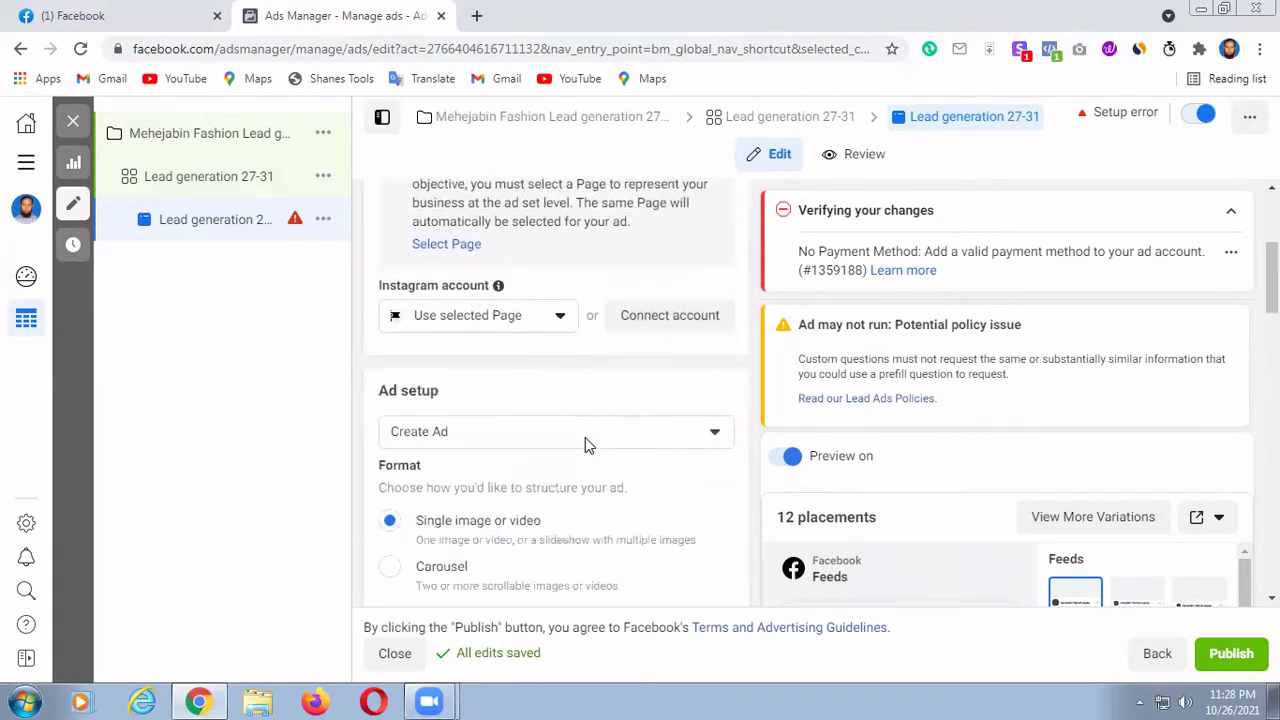
pyautogui.scroll(-1, 585, 437)
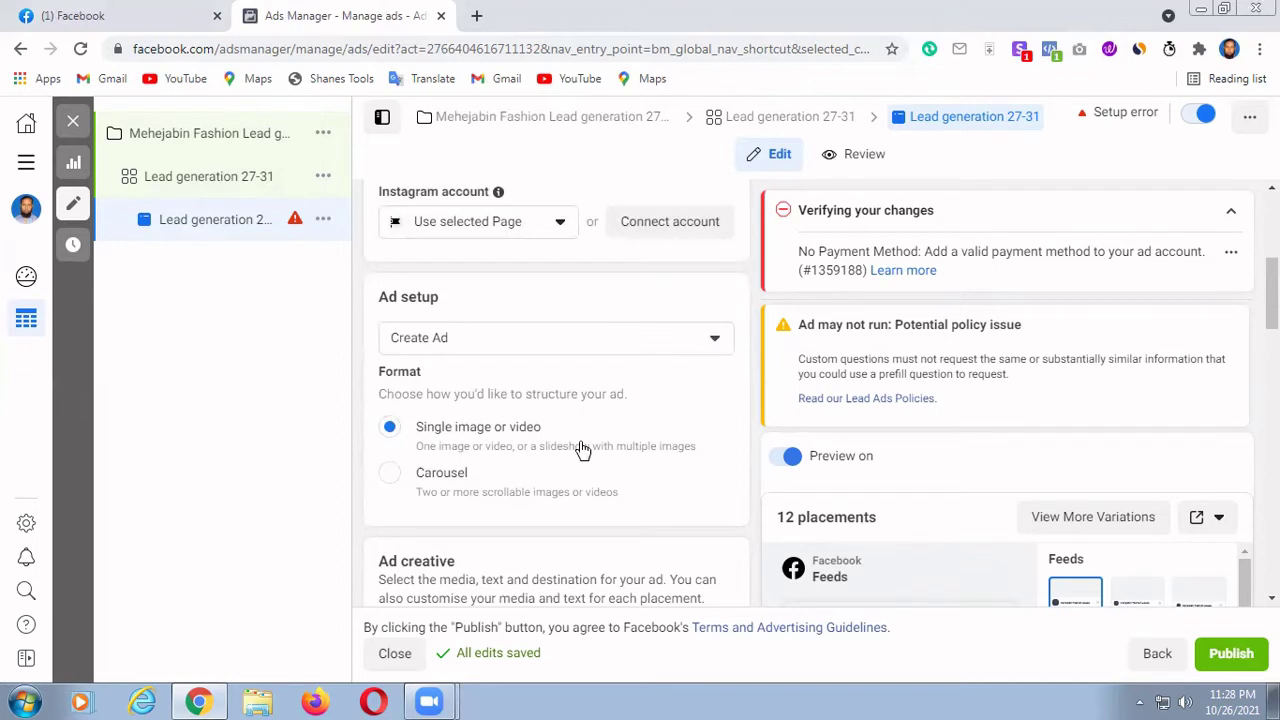
# Step: Check the ad creation options under Ad setup, keep Create Ad, and choose the Single image or video format
pyautogui.click(716, 342)
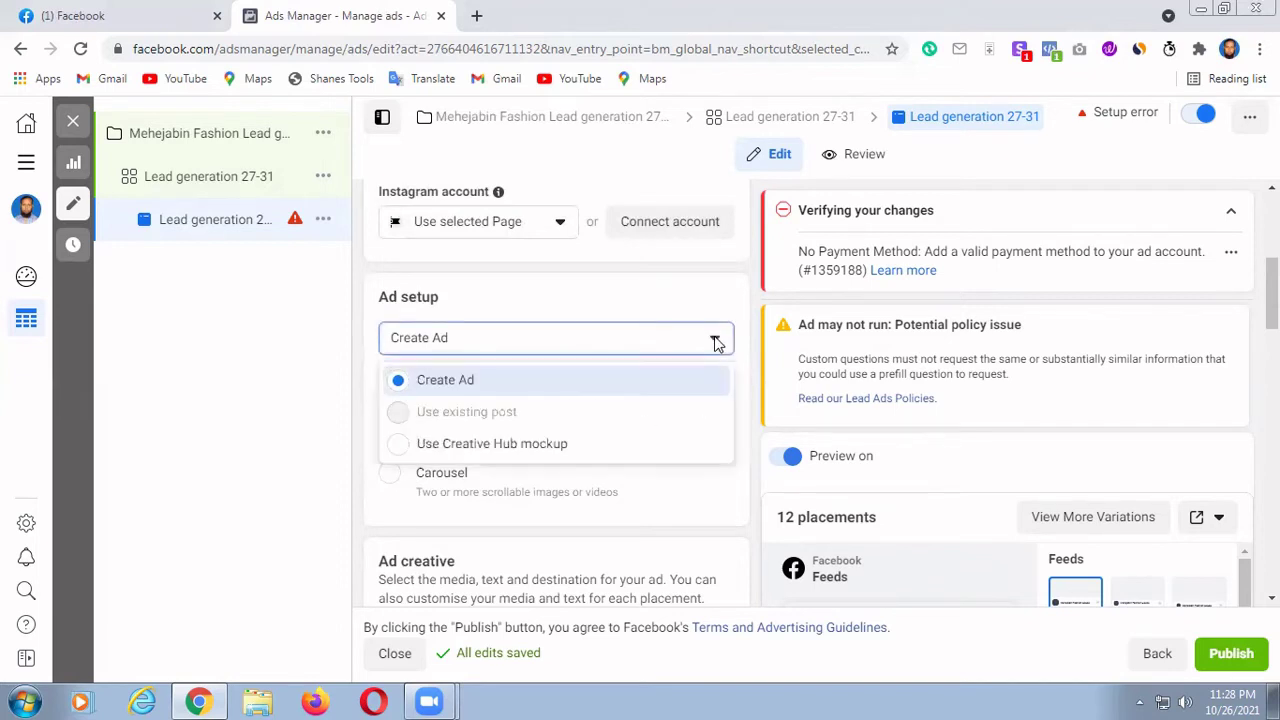
pyautogui.moveTo(436, 420)
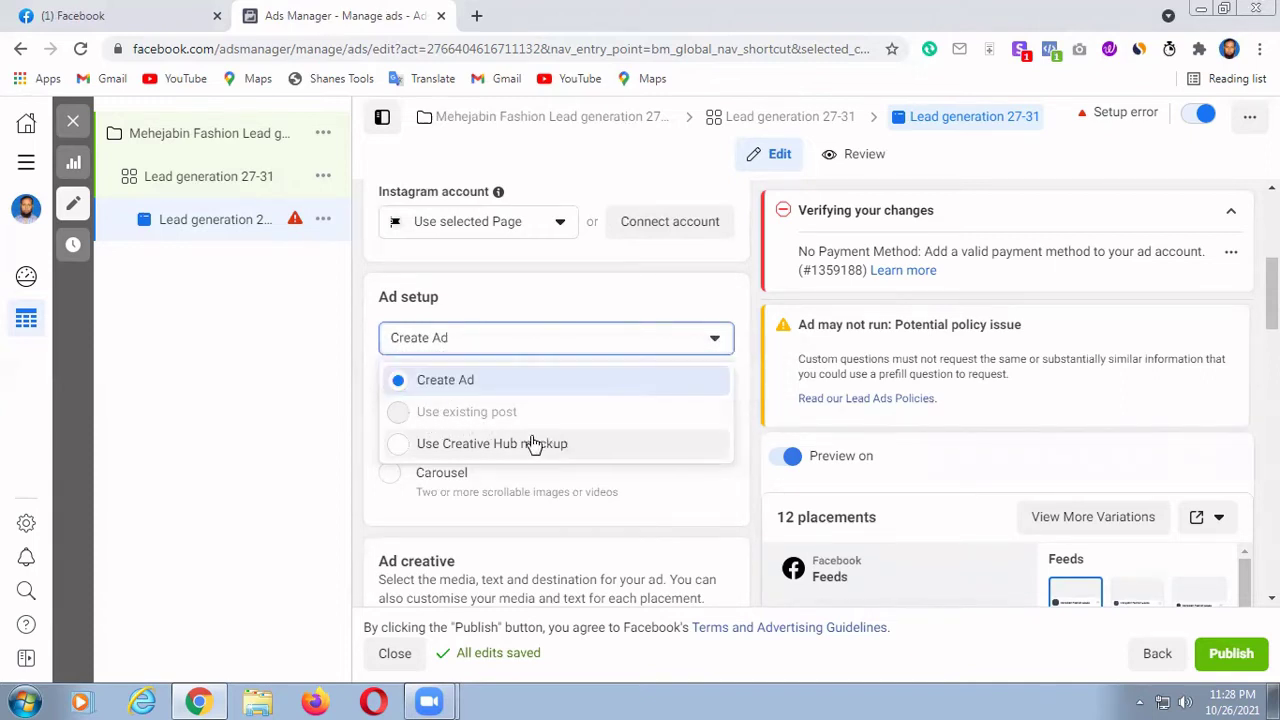
pyautogui.click(757, 413)
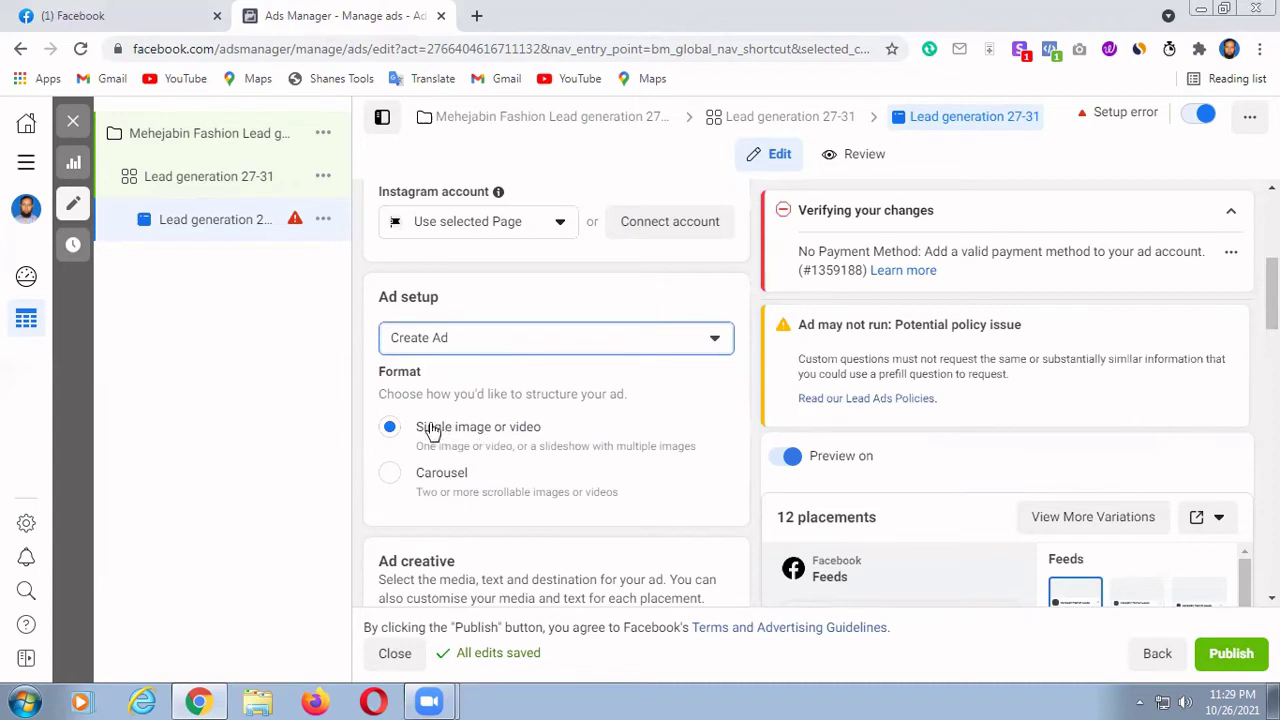
pyautogui.click(432, 430)
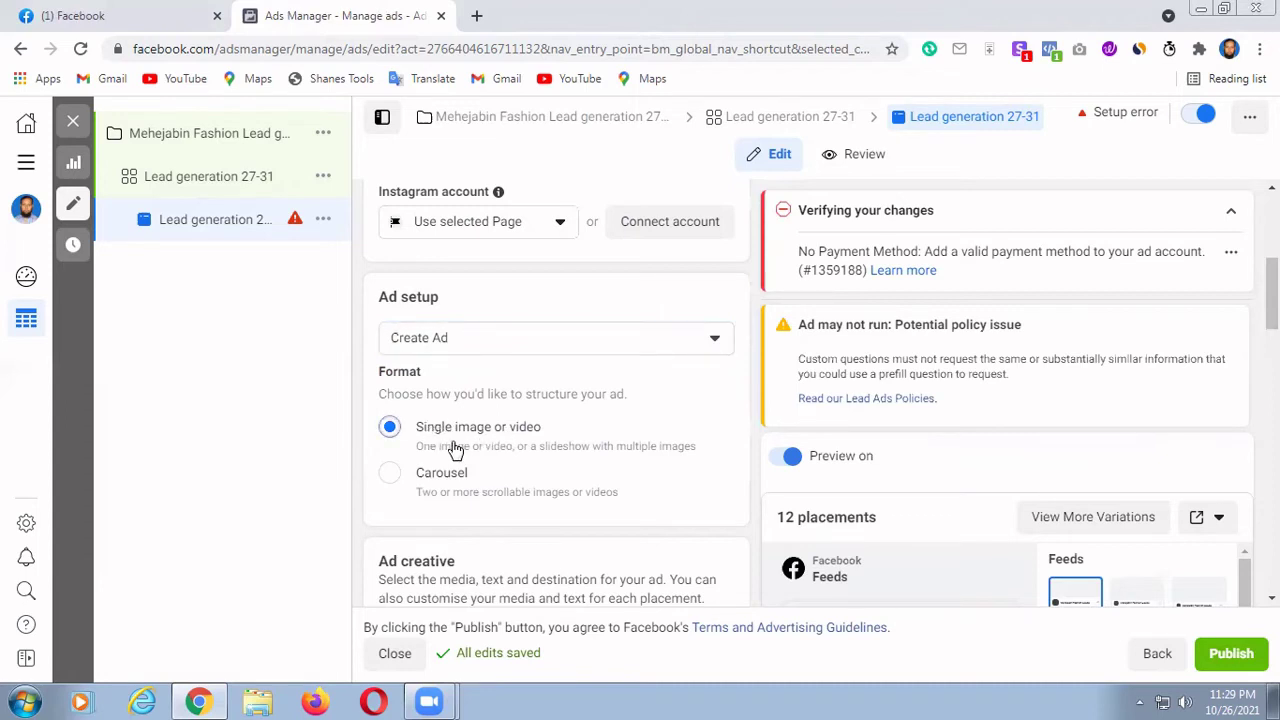
# Step: Remove all existing media from the ad creative
pyautogui.scroll(-2, 486, 430)
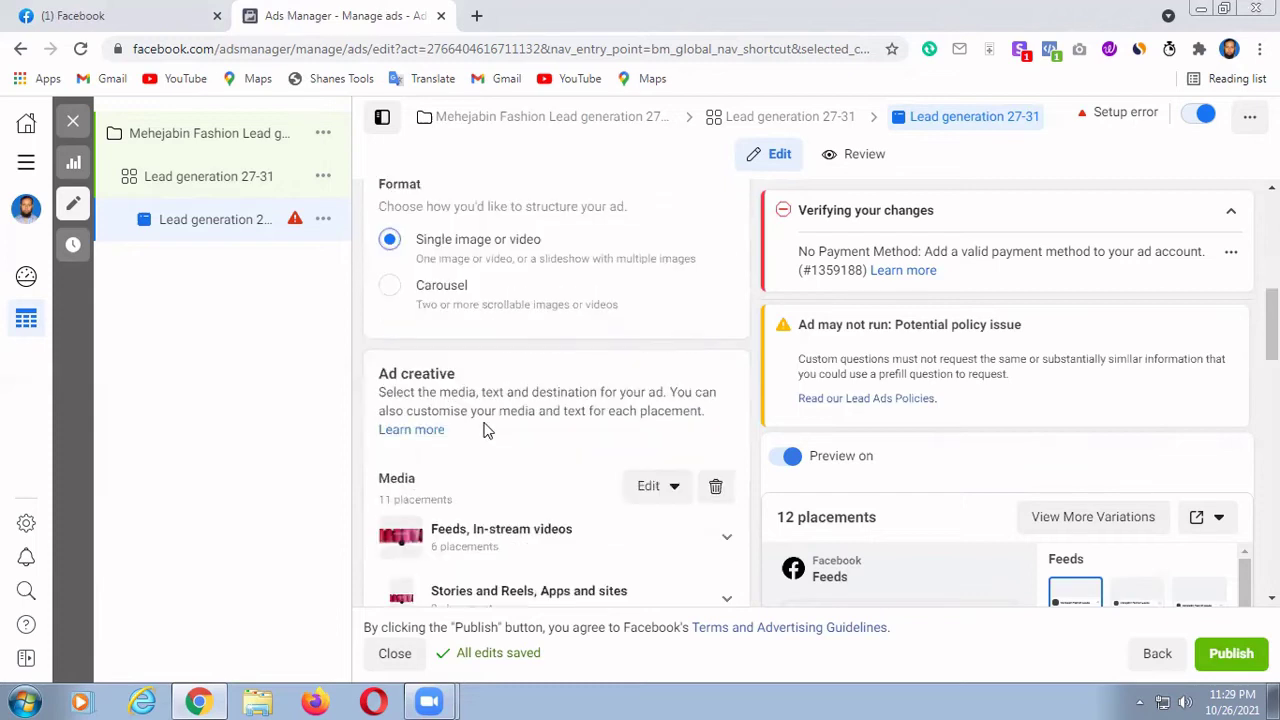
pyautogui.scroll(-1, 480, 445)
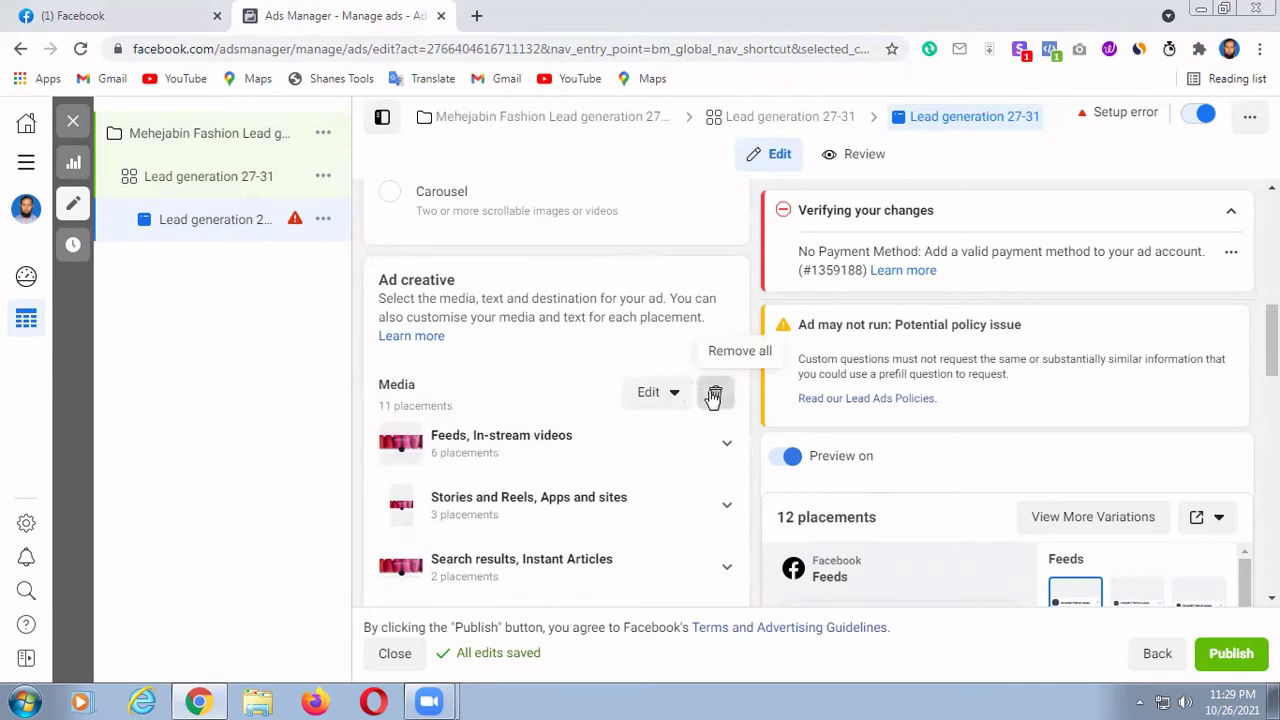
pyautogui.click(714, 395)
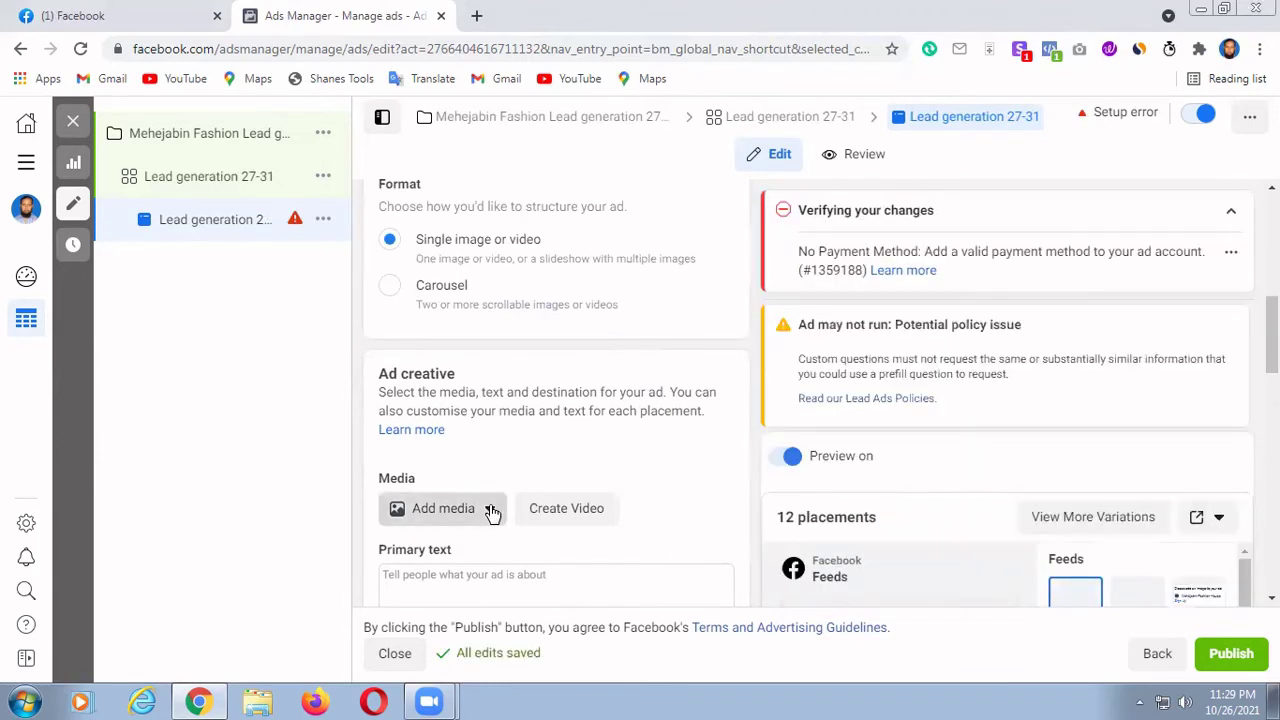
# Step: Add the untitled 1575 × 1840 skincare product image from the account images as the ad's media, accepting the suggested crops
pyautogui.click(490, 510)
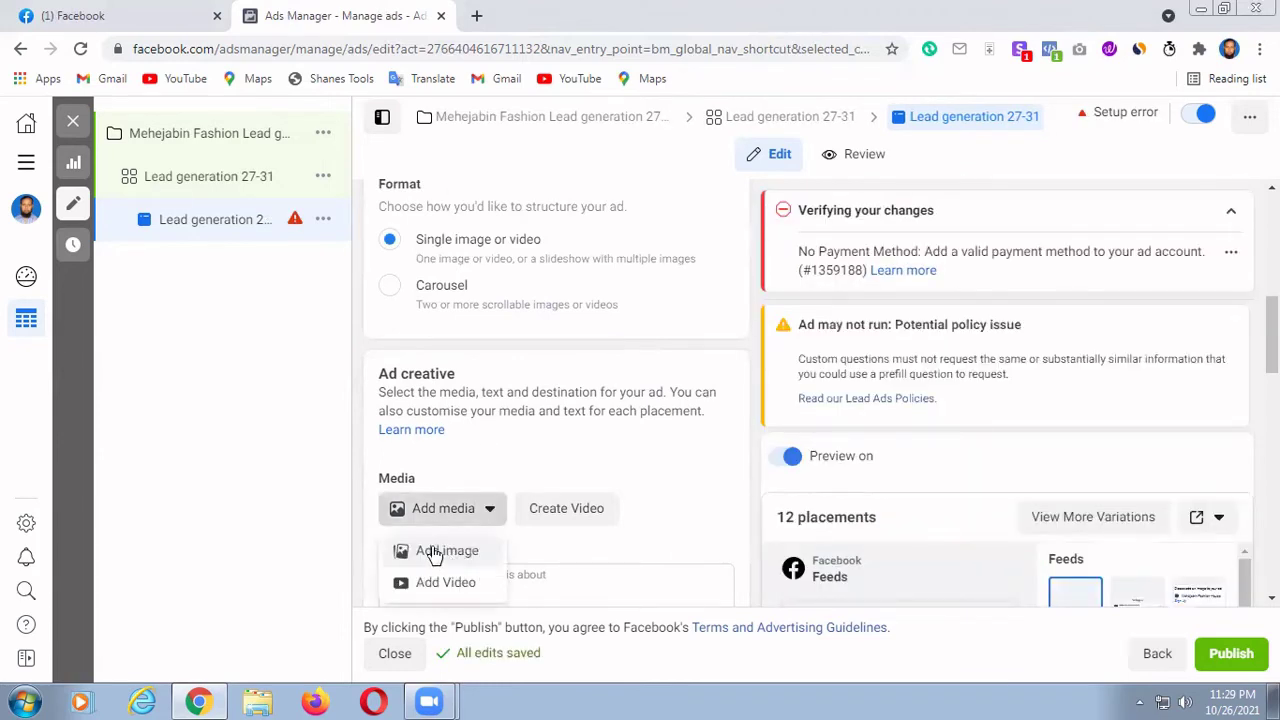
pyautogui.click(433, 553)
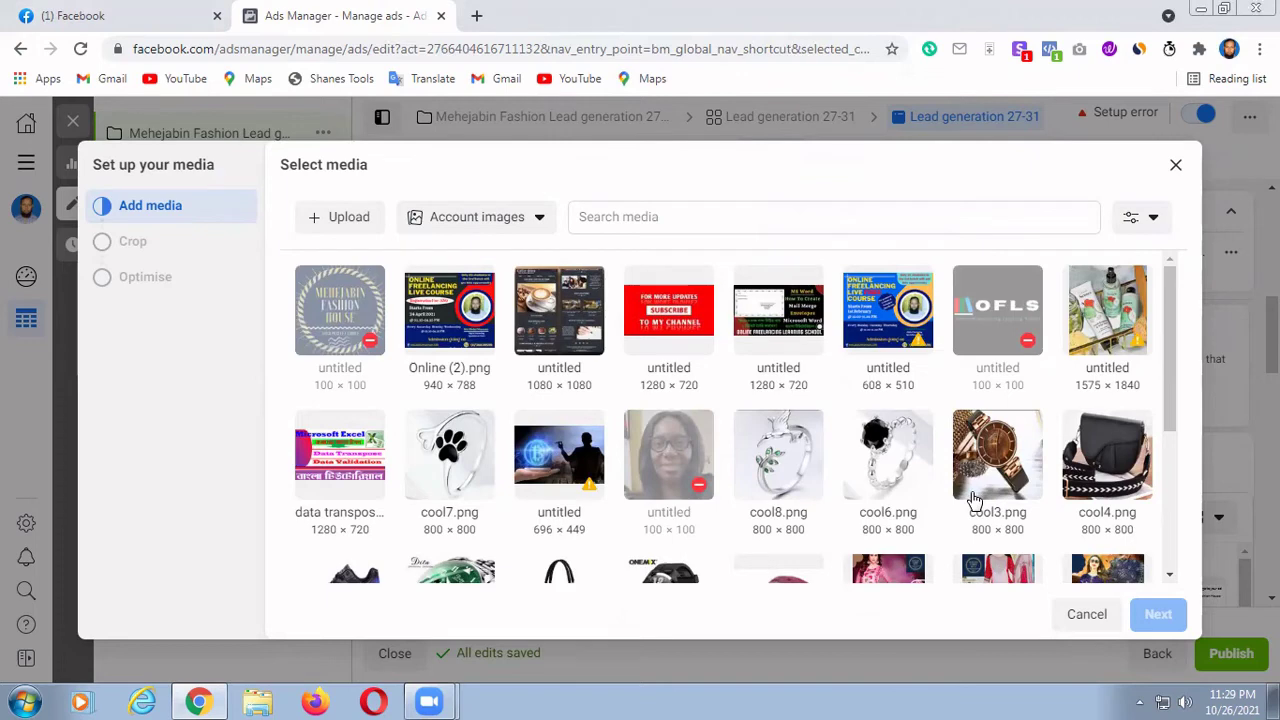
pyautogui.click(1108, 318)
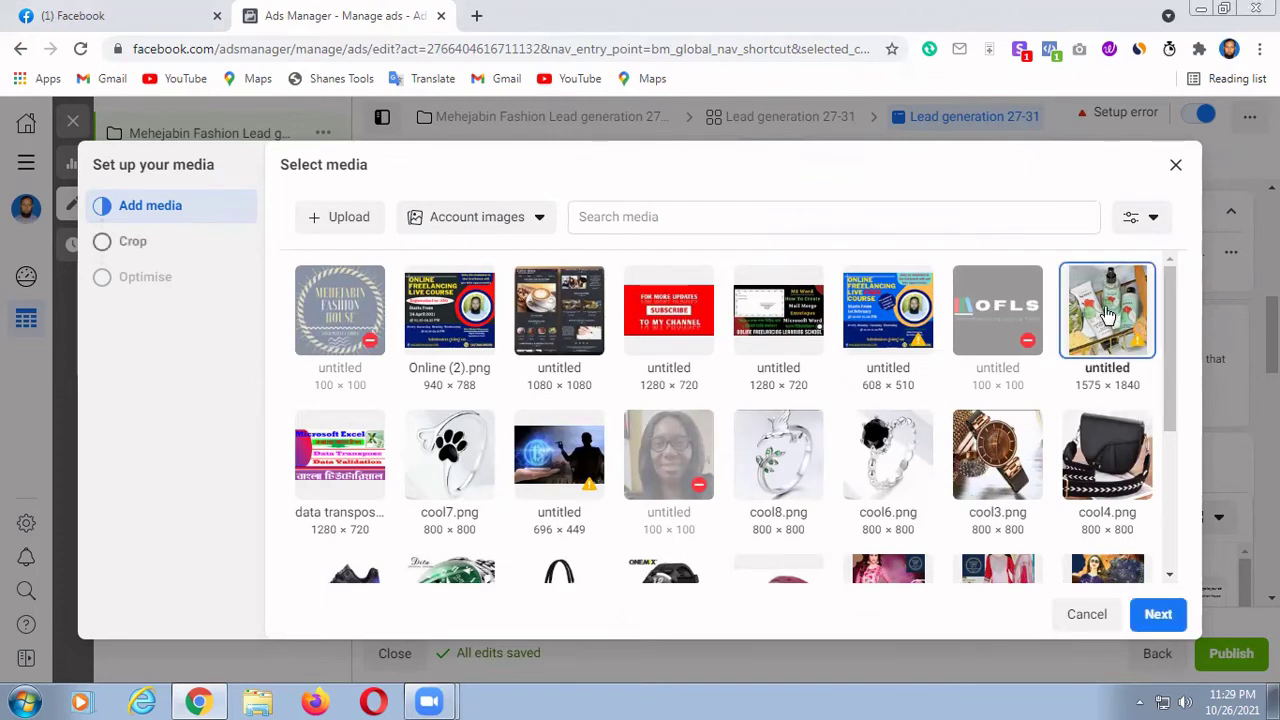
pyautogui.click(1158, 615)
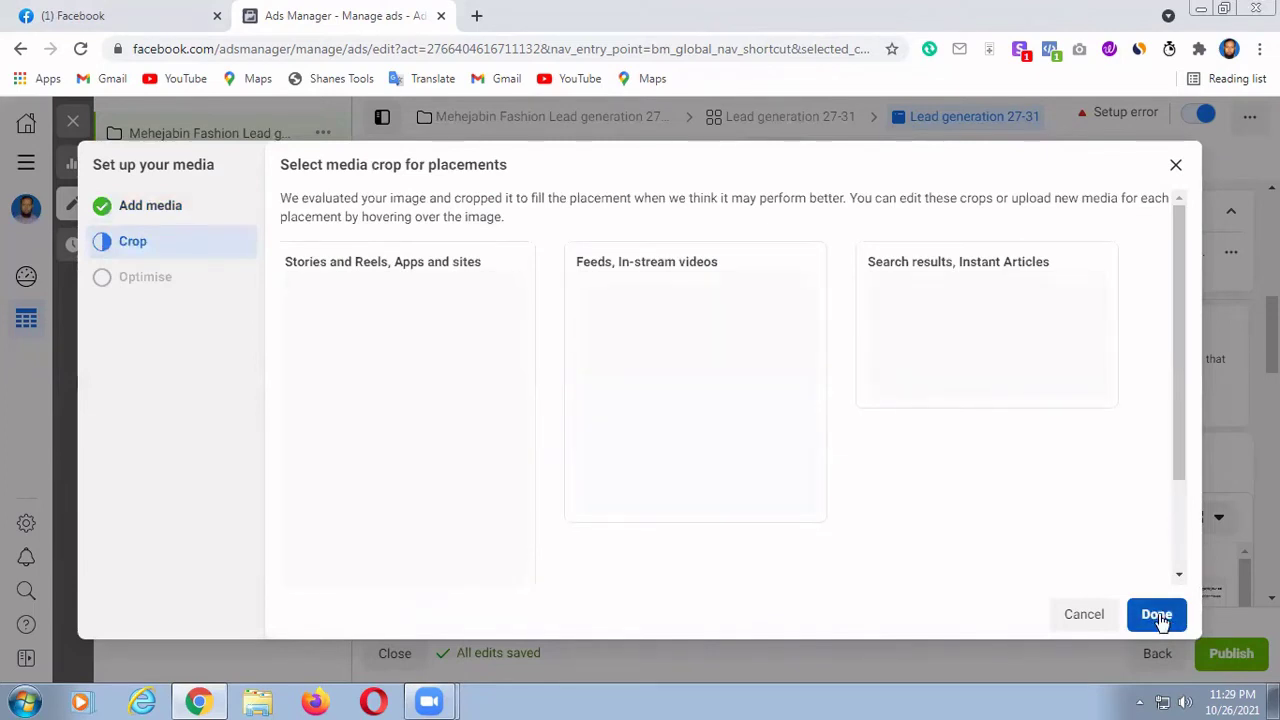
pyautogui.click(1157, 615)
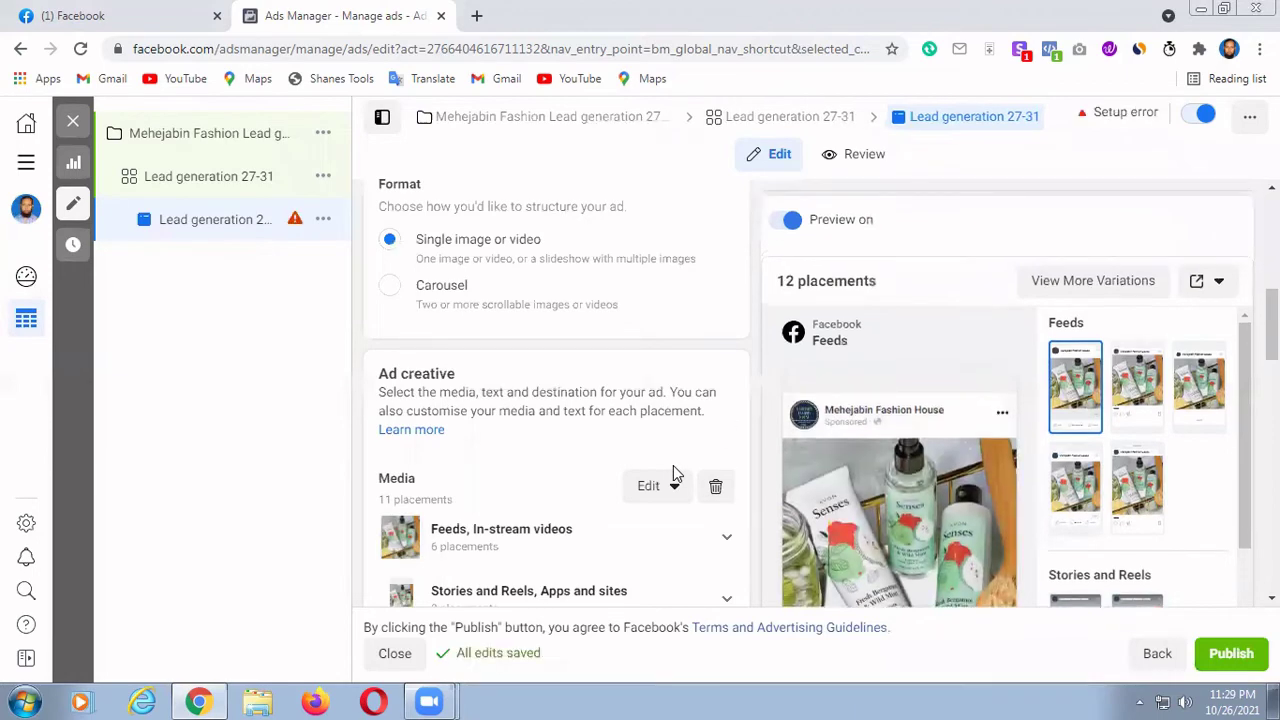
# Step: Enter the filler text "hhhggggggggggggff hhhhhhhhhhhhhh" as the ad's primary text
pyautogui.scroll(-4, 700, 460)
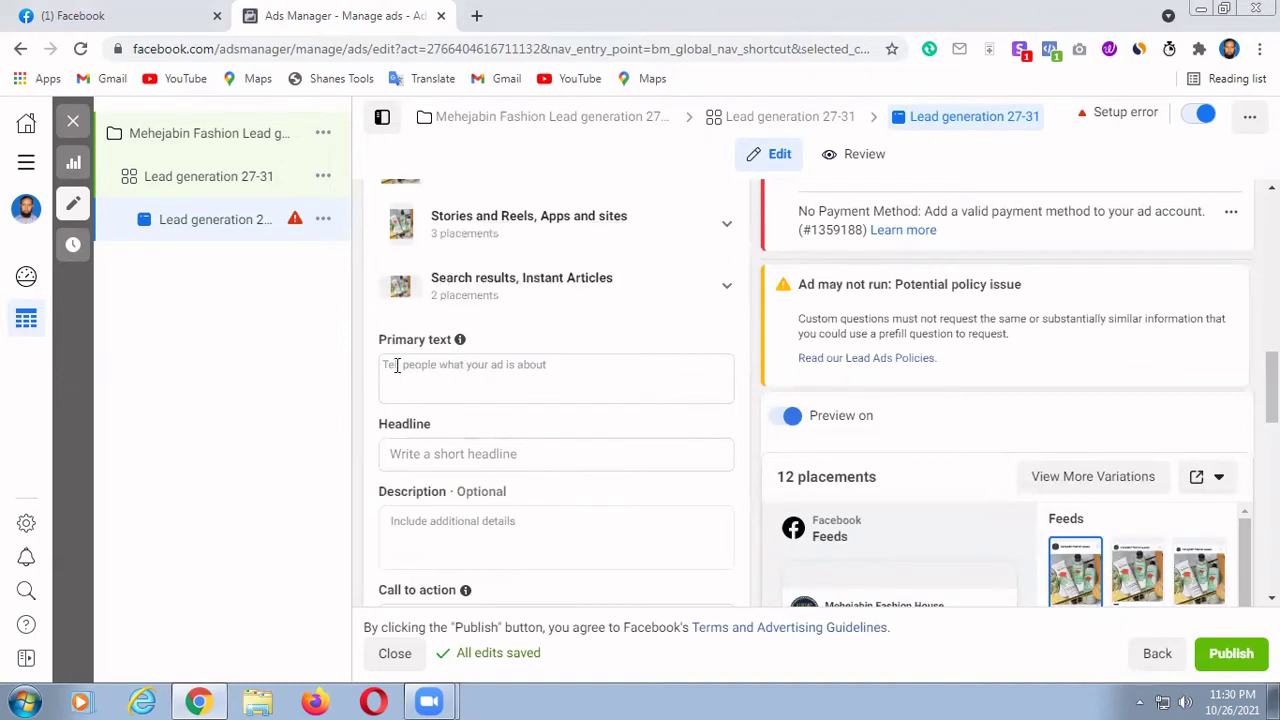
pyautogui.click(397, 365)
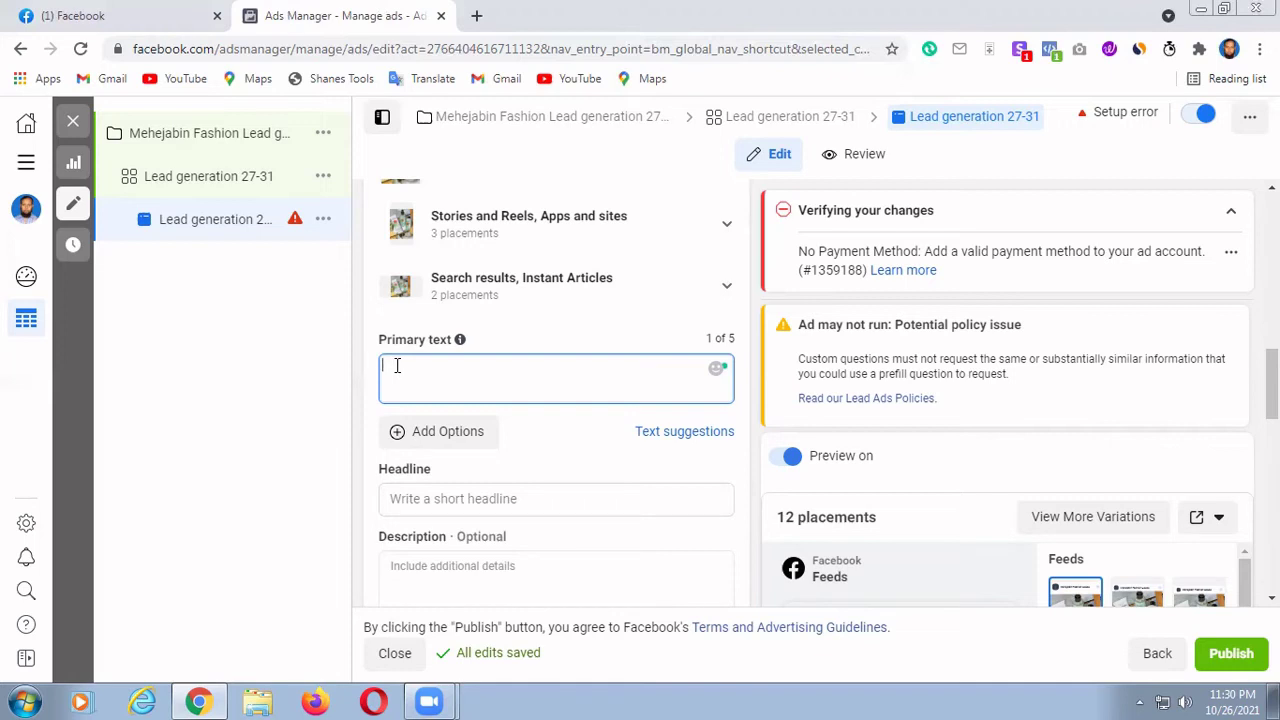
pyautogui.write('hhggggggggggggggff hhhhhhhhhhhhh')
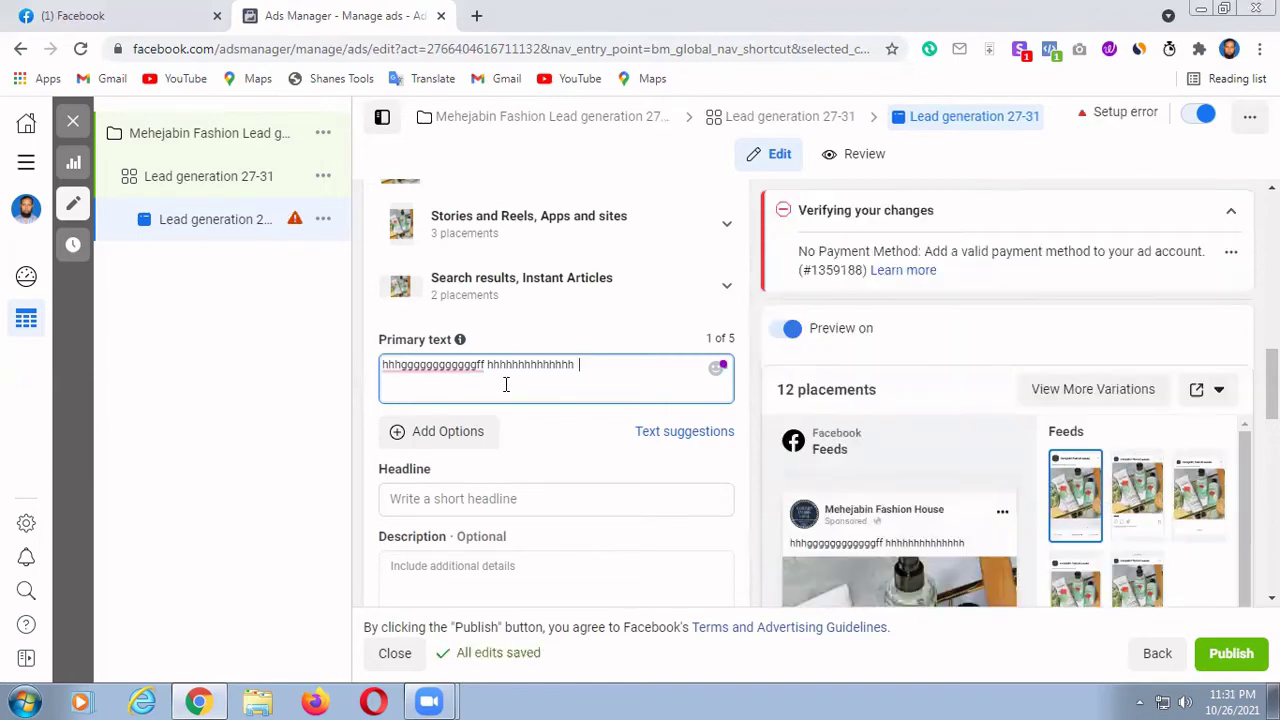
# Step: Go back over the ad's name, Identity and Ad setup sections, including the options for creating the ad
pyautogui.scroll(2, 600, 308)
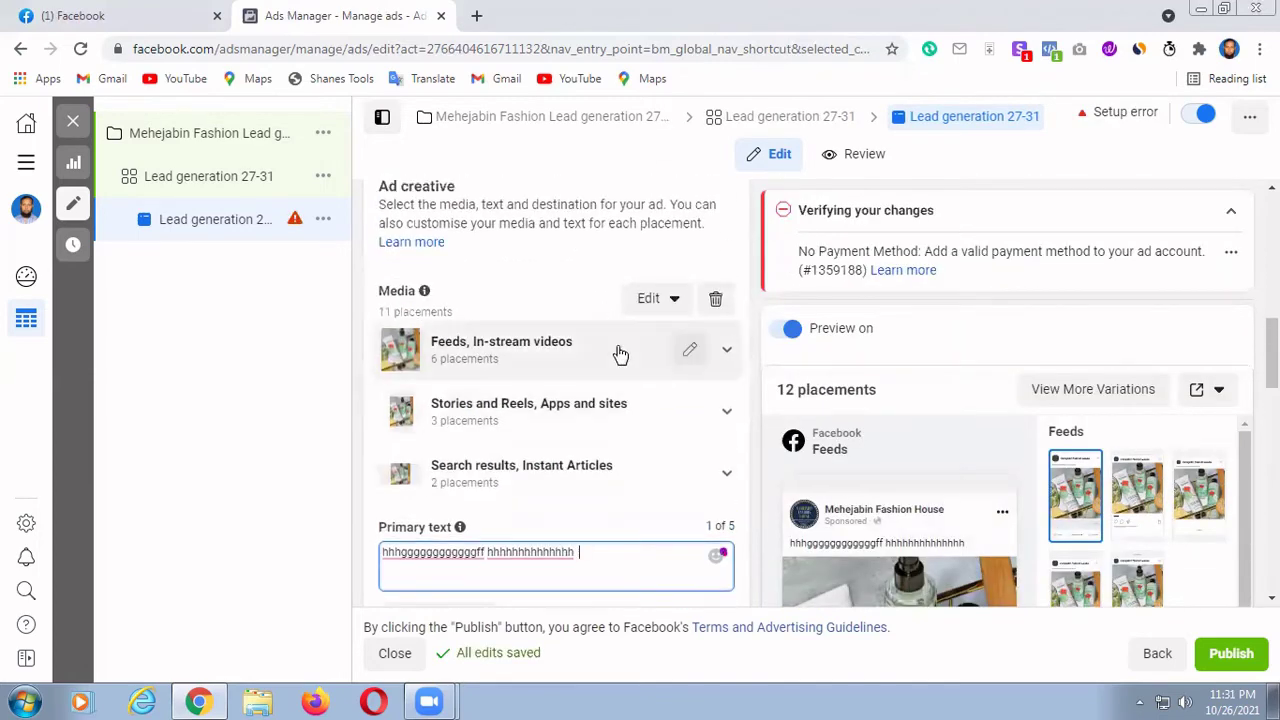
pyautogui.scroll(1, 620, 354)
pyautogui.scroll(4, 617, 353)
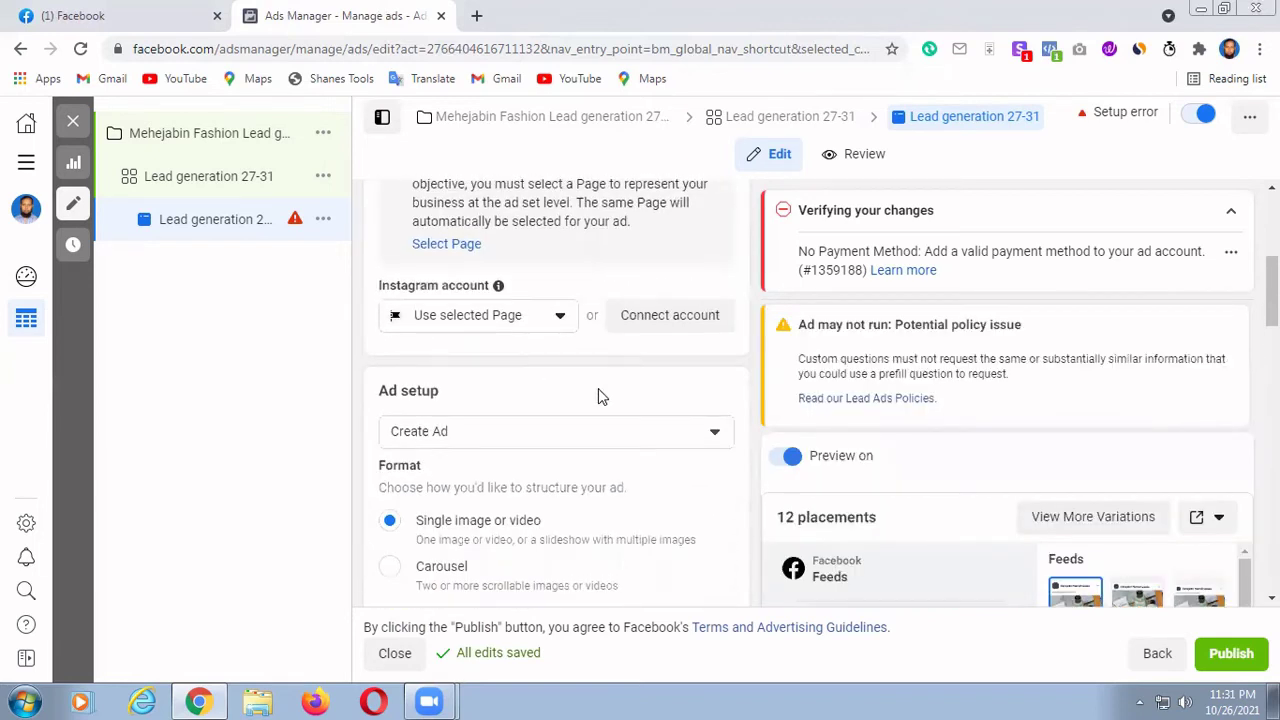
pyautogui.scroll(1, 598, 396)
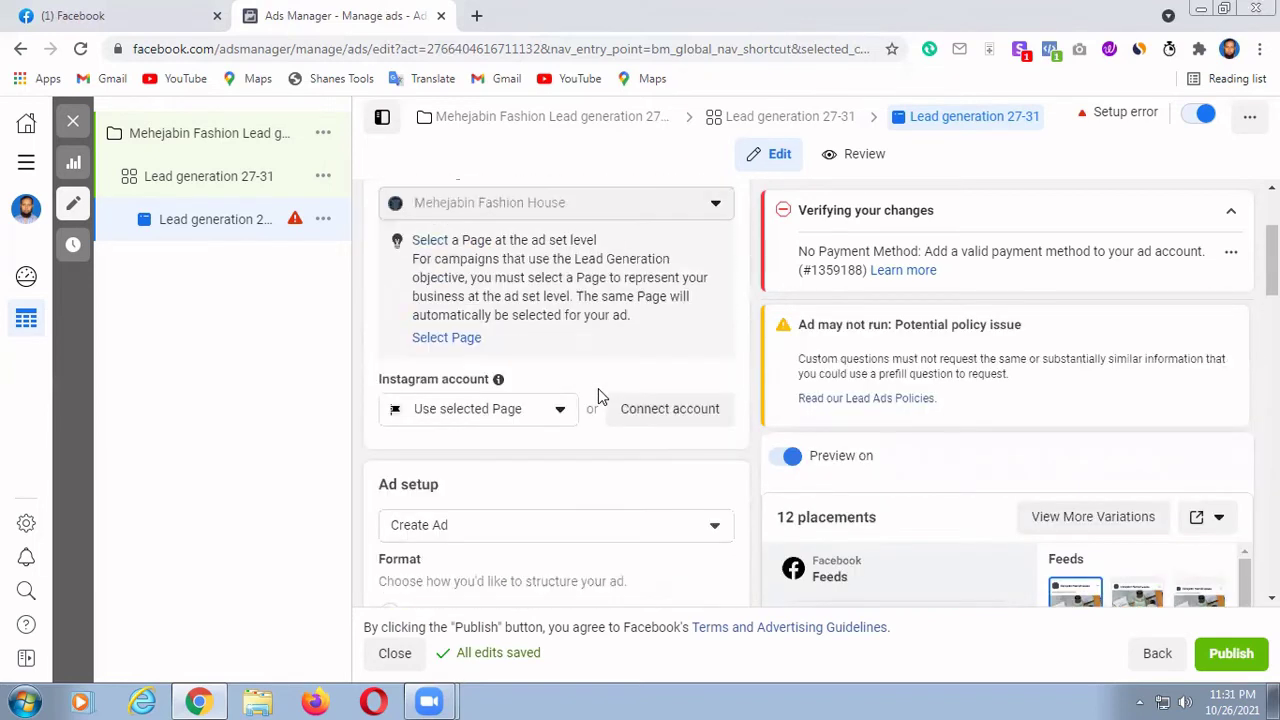
pyautogui.scroll(2, 594, 394)
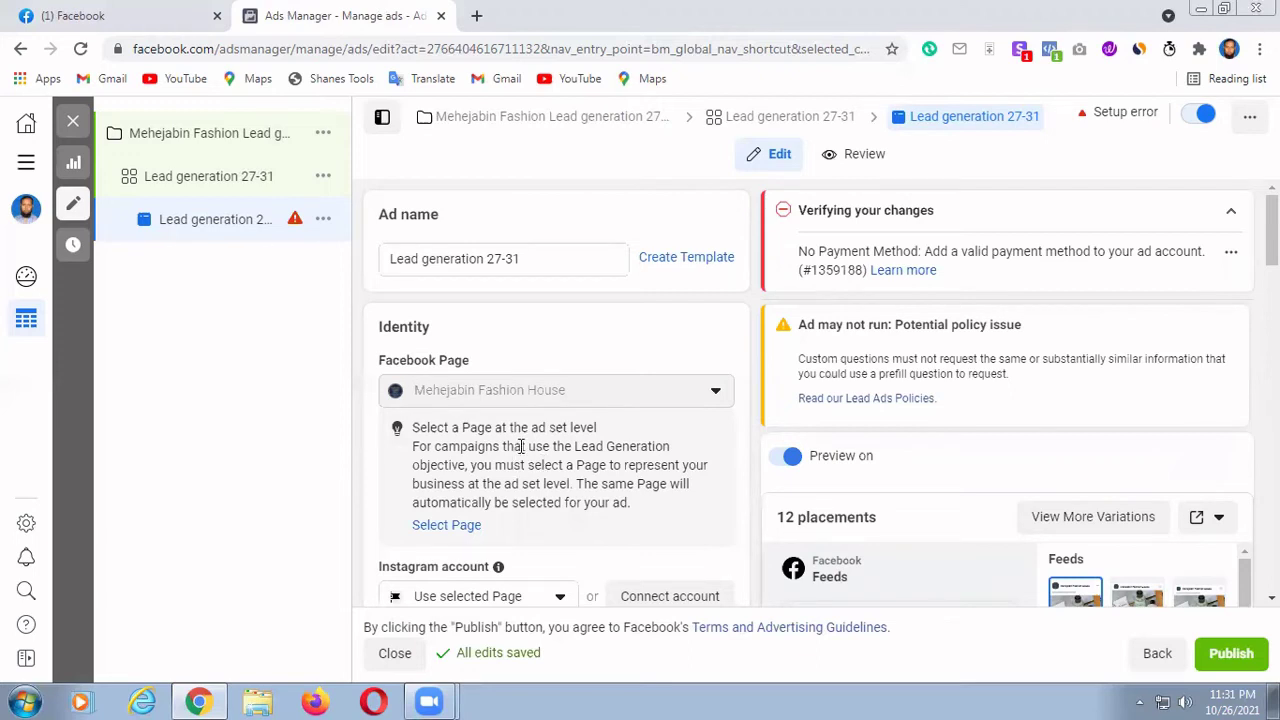
pyautogui.scroll(-2, 540, 445)
pyautogui.scroll(-1, 543, 449)
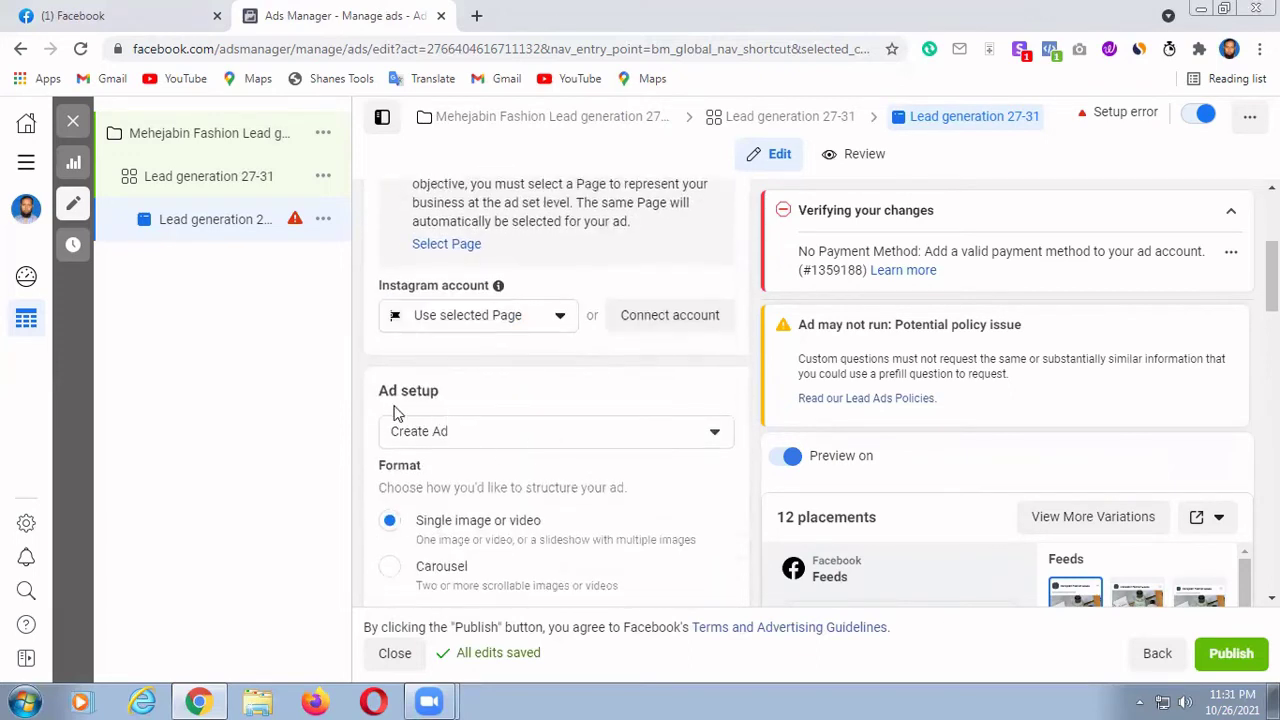
pyautogui.scroll(-1, 585, 455)
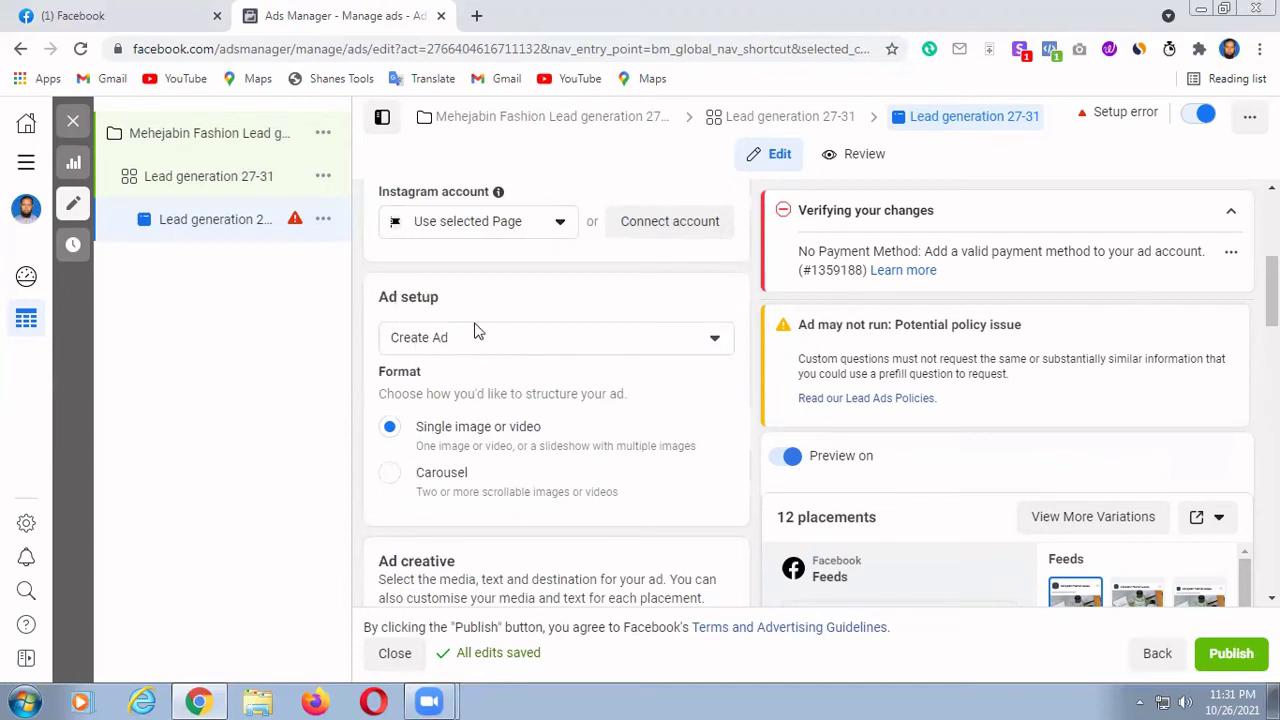
pyautogui.click(713, 341)
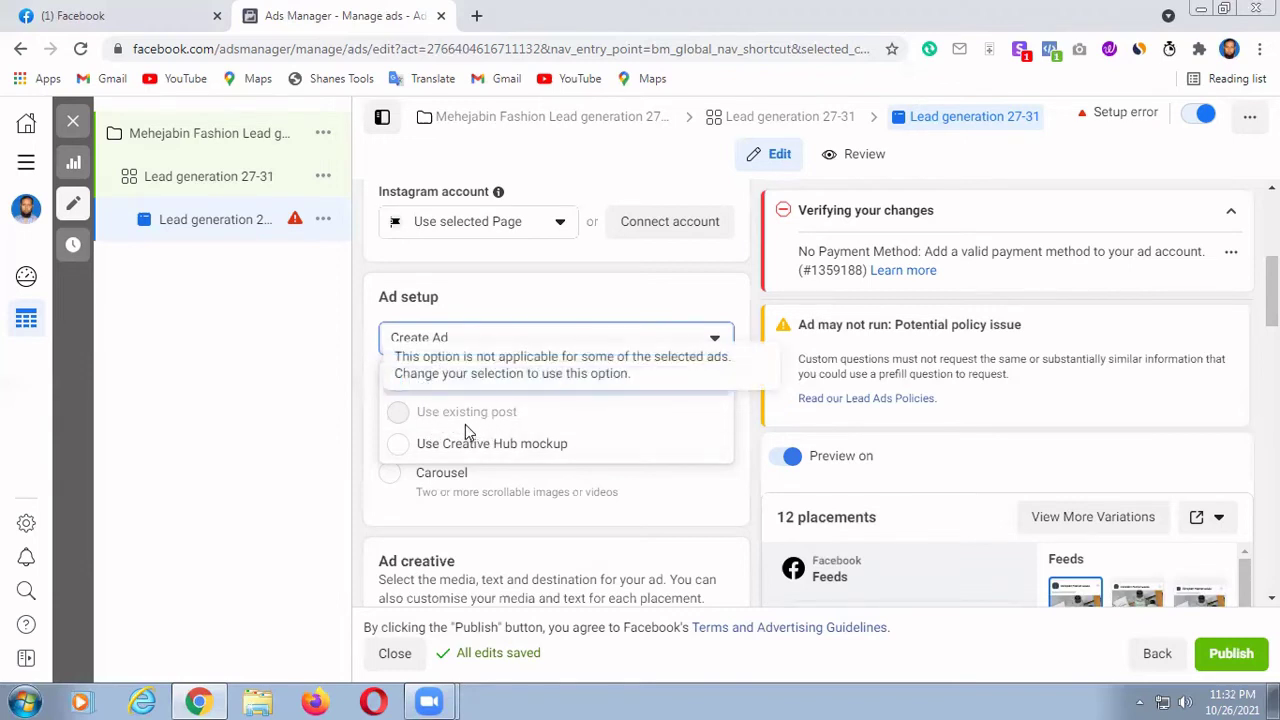
pyautogui.click(757, 403)
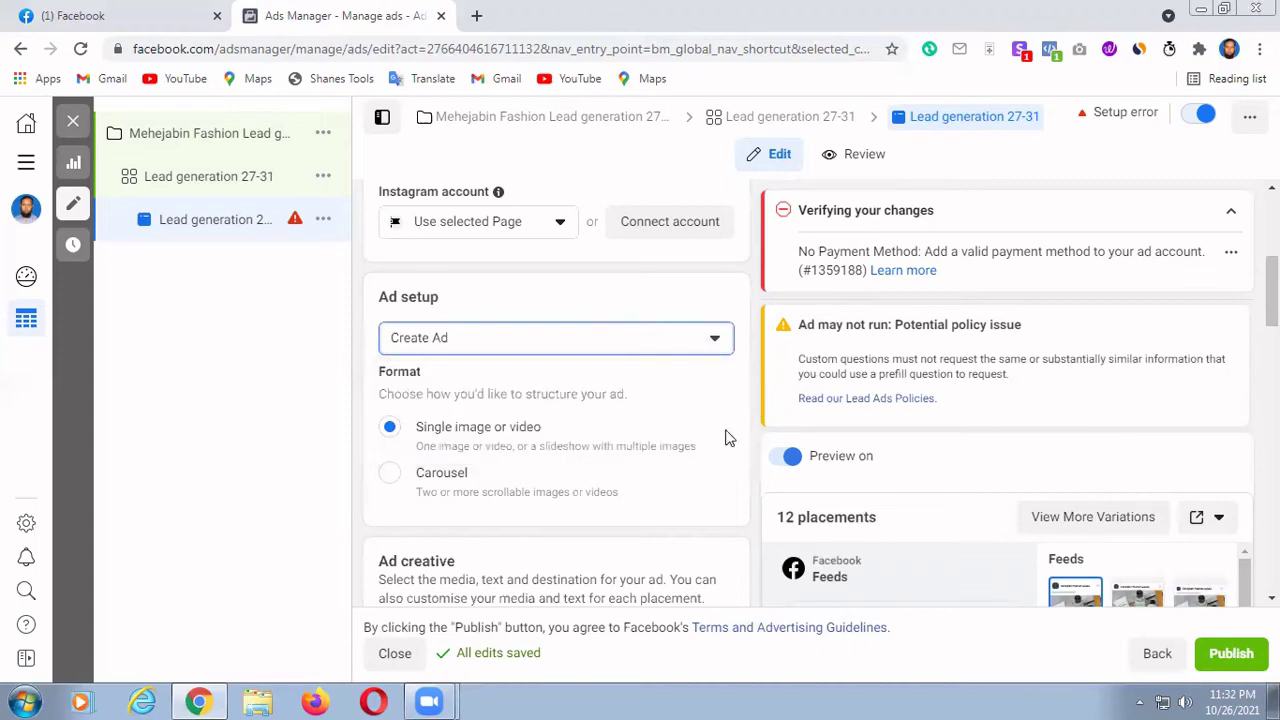
# Step: Review the media placements and the Primary text, Headline and optional Description fields in Ad creative
pyautogui.scroll(-4, 511, 457)
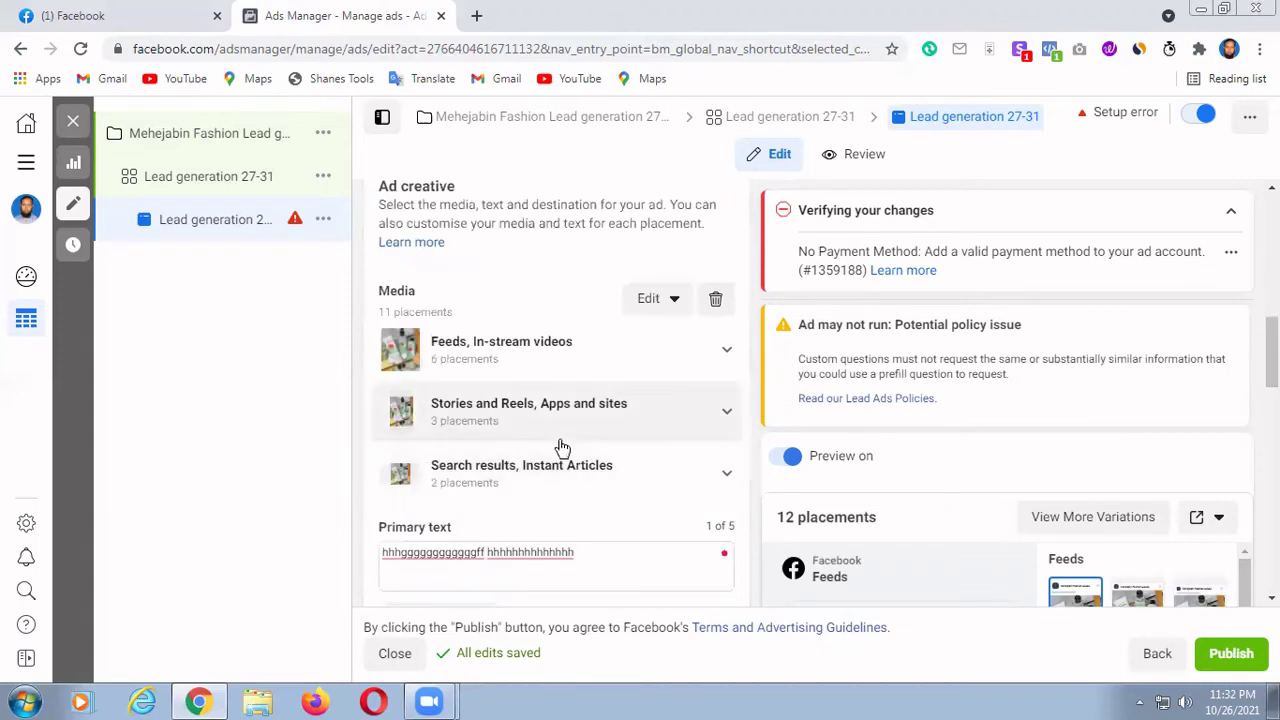
pyautogui.scroll(-2, 563, 449)
pyautogui.scroll(-1, 558, 455)
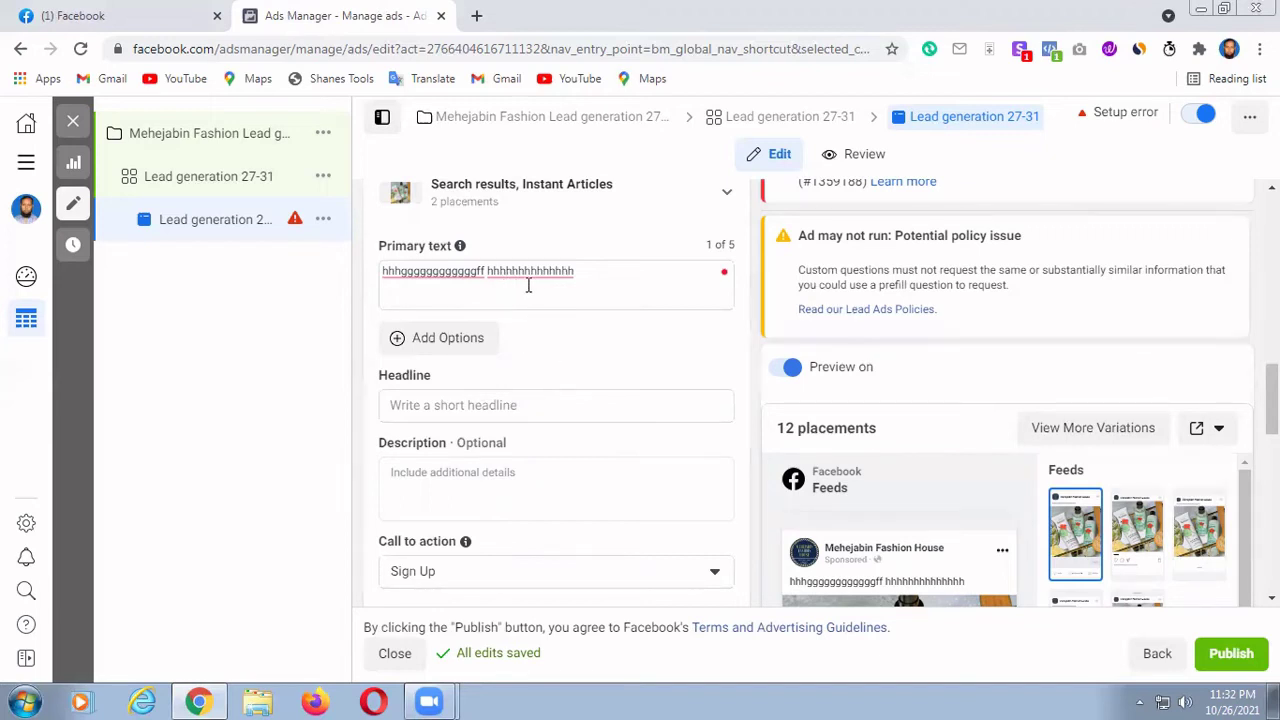
pyautogui.moveTo(457, 274)
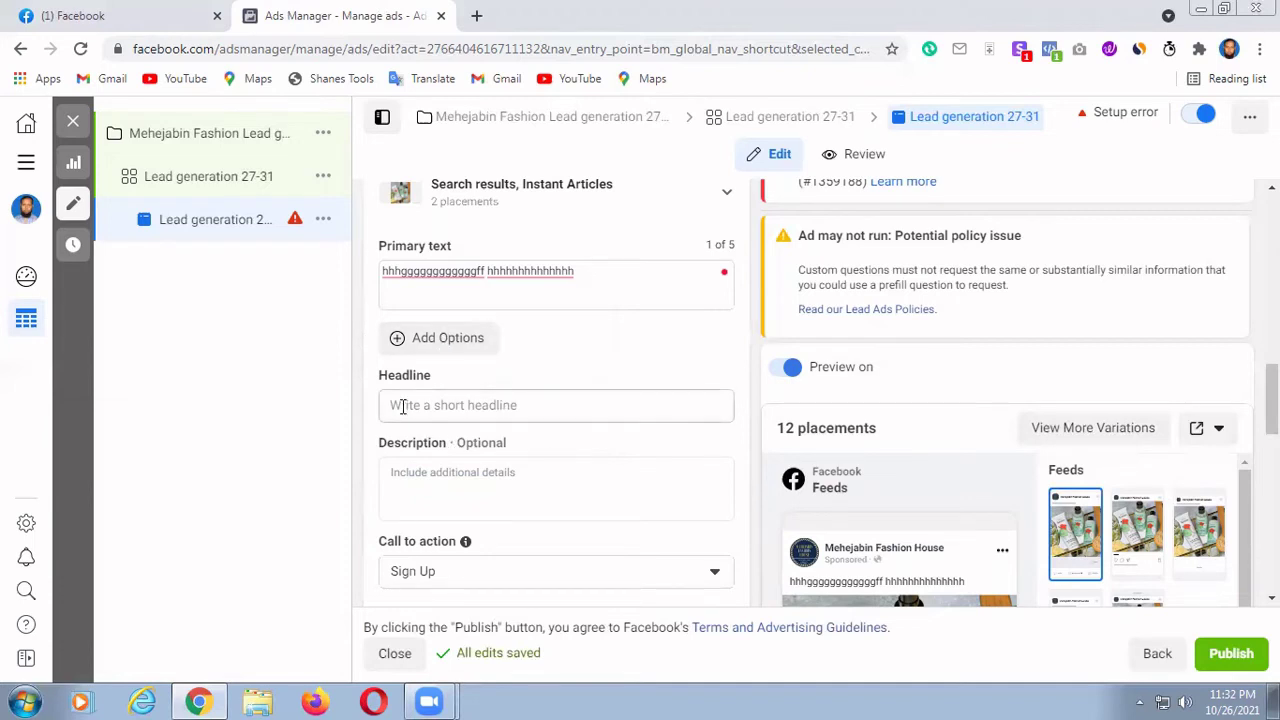
pyautogui.click(397, 474)
pyautogui.click(755, 438)
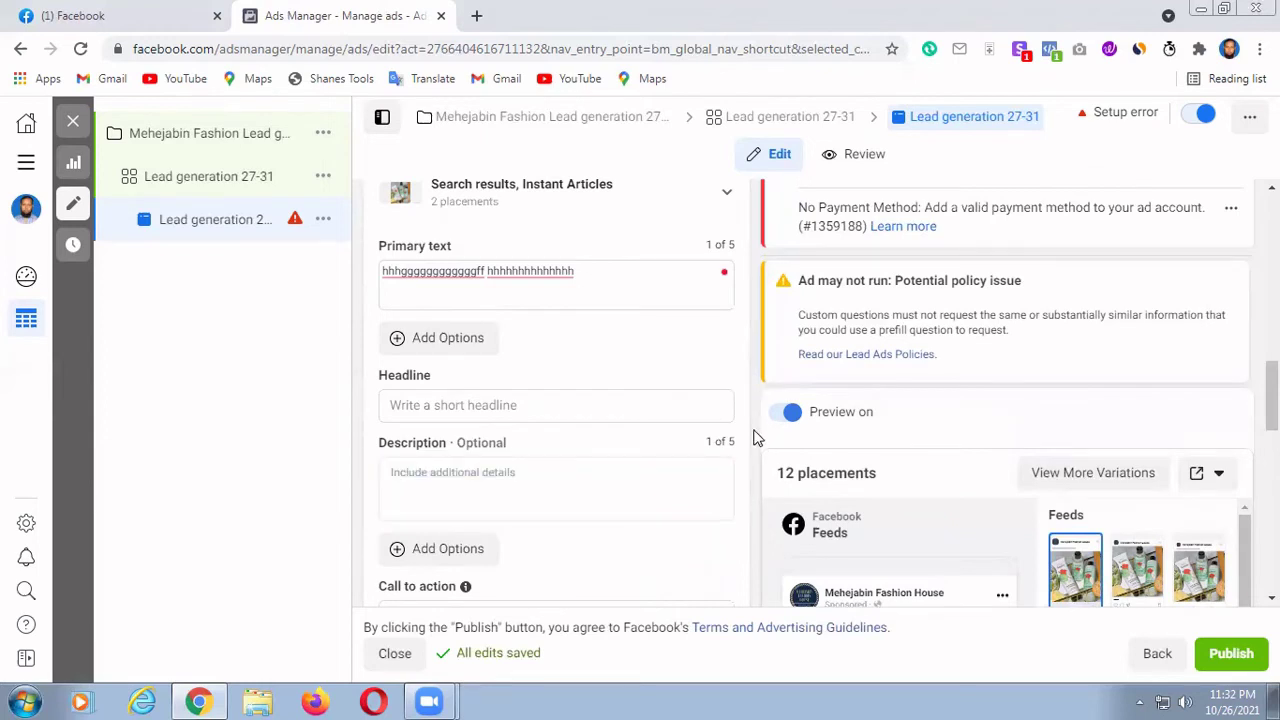
# Step: Set the ad's call to action to Apply Now
pyautogui.scroll(-2, 706, 463)
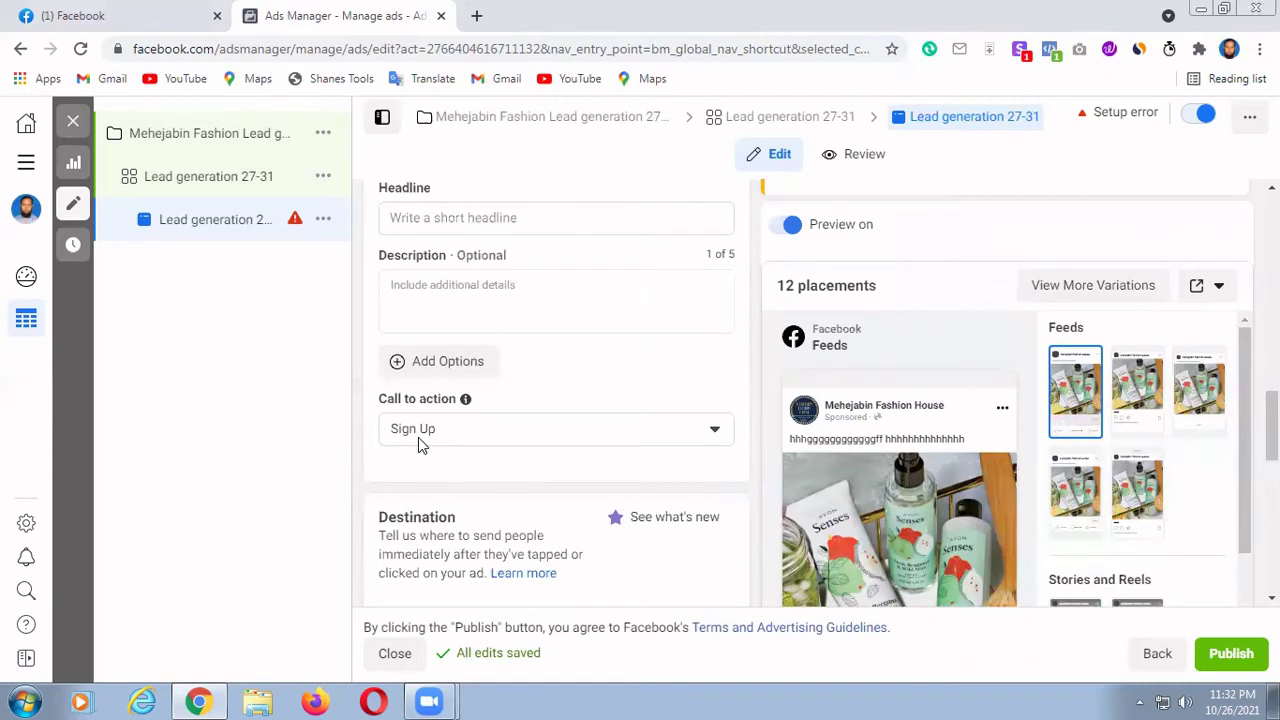
pyautogui.click(716, 432)
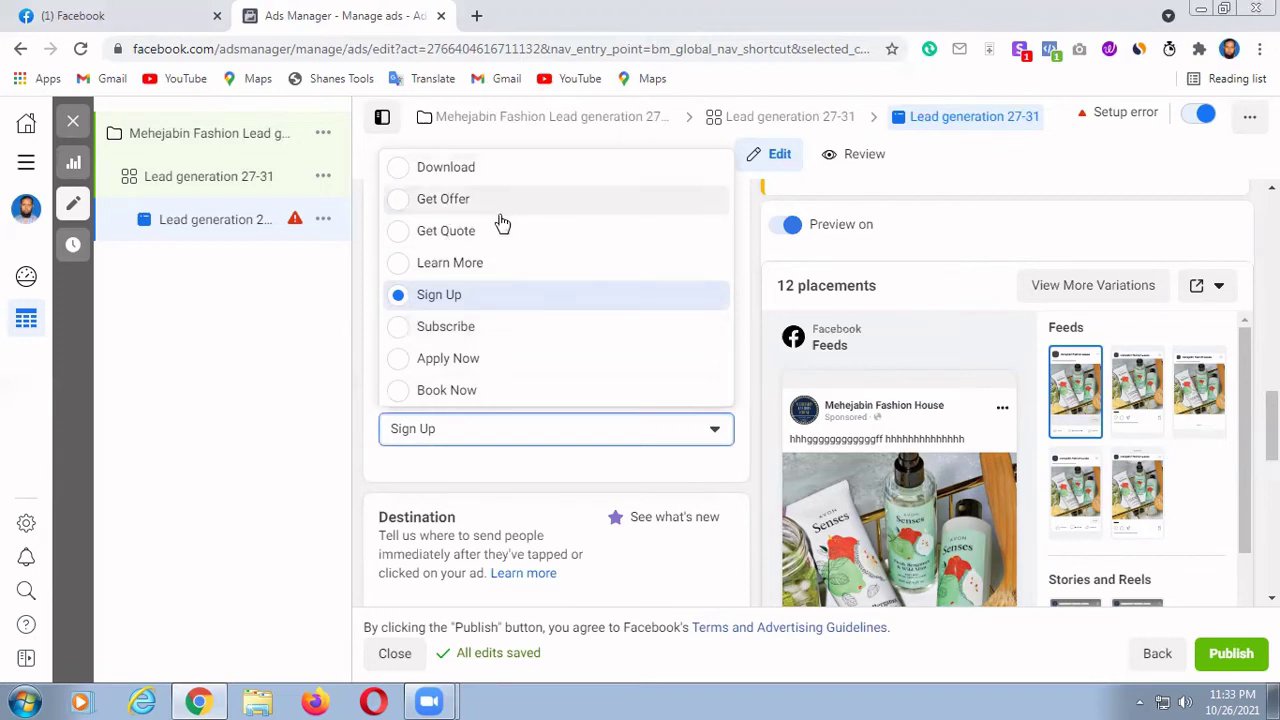
pyautogui.click(430, 360)
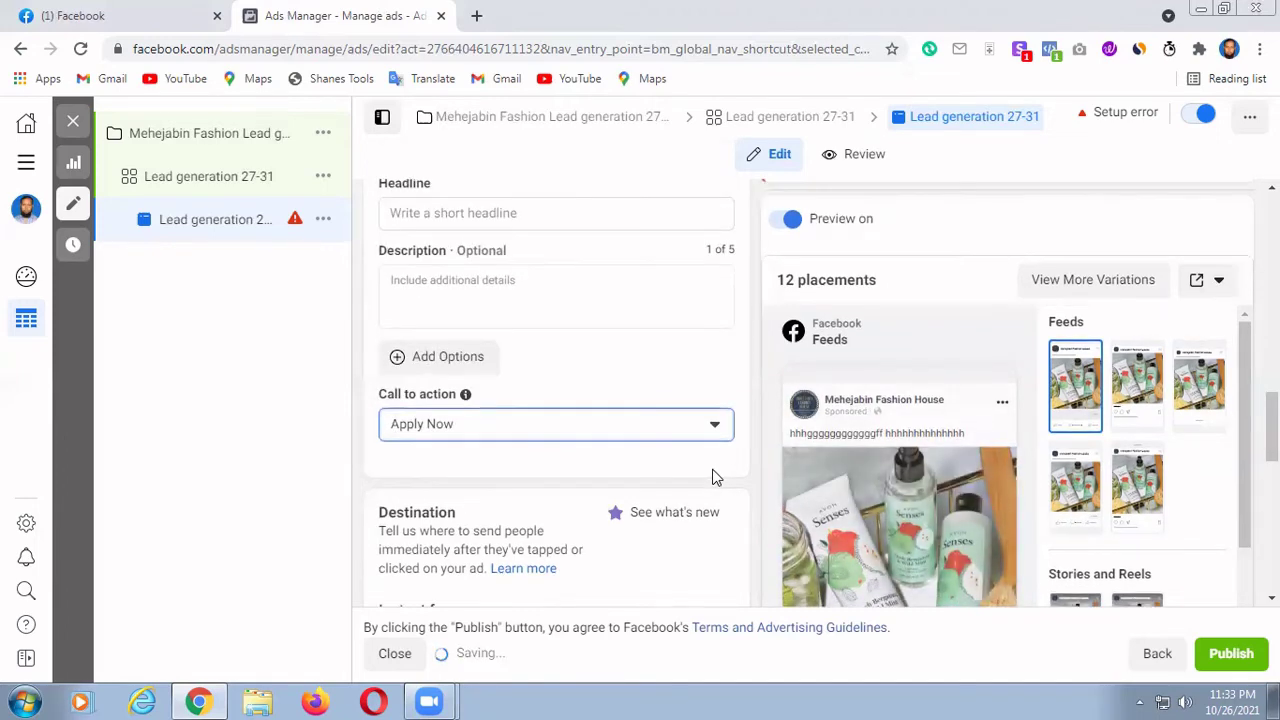
# Step: Look over the Destination section's instant forms and recheck the ad's settings from the ad name through Ad creative
pyautogui.scroll(-3, 712, 477)
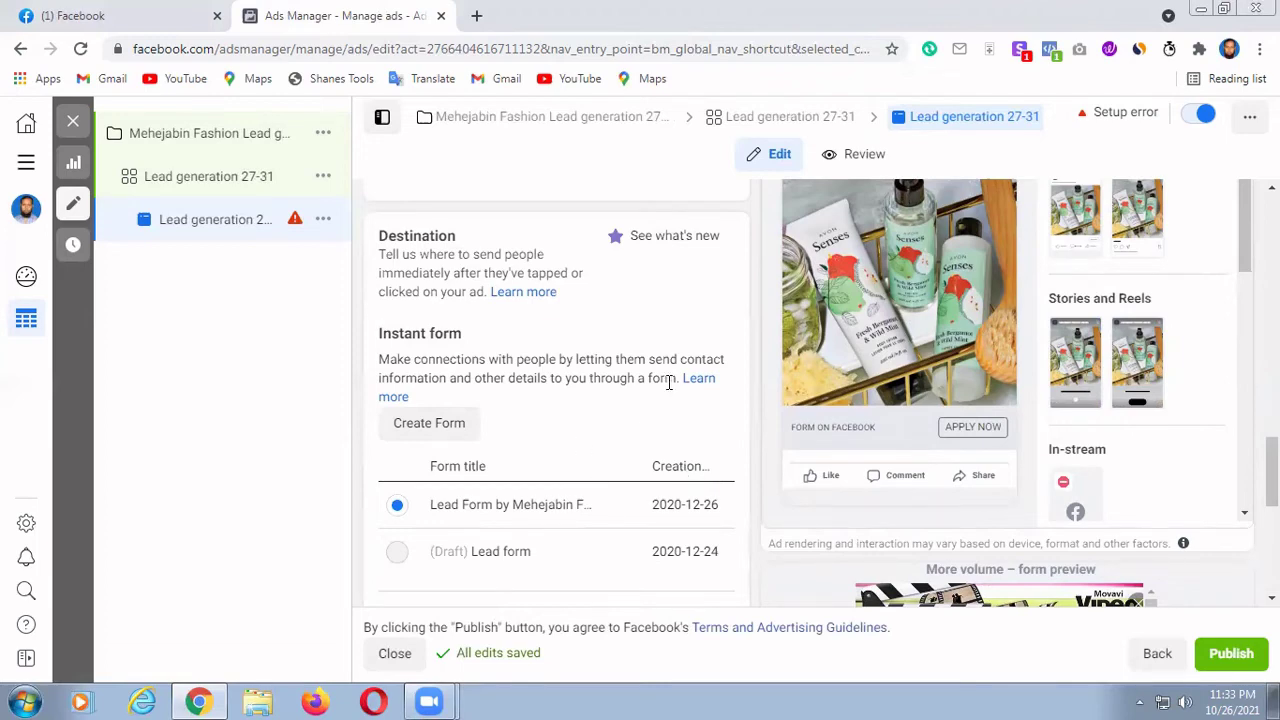
pyautogui.scroll(3, 669, 389)
pyautogui.scroll(5, 669, 389)
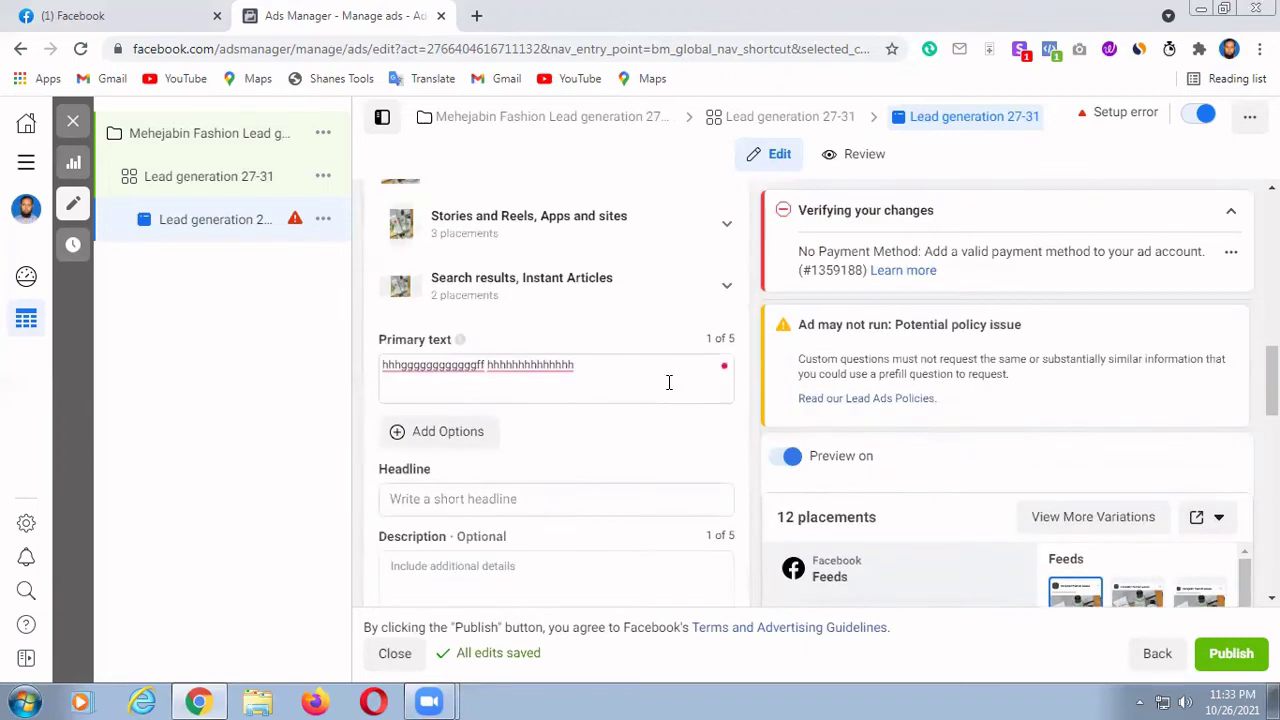
pyautogui.scroll(2, 669, 389)
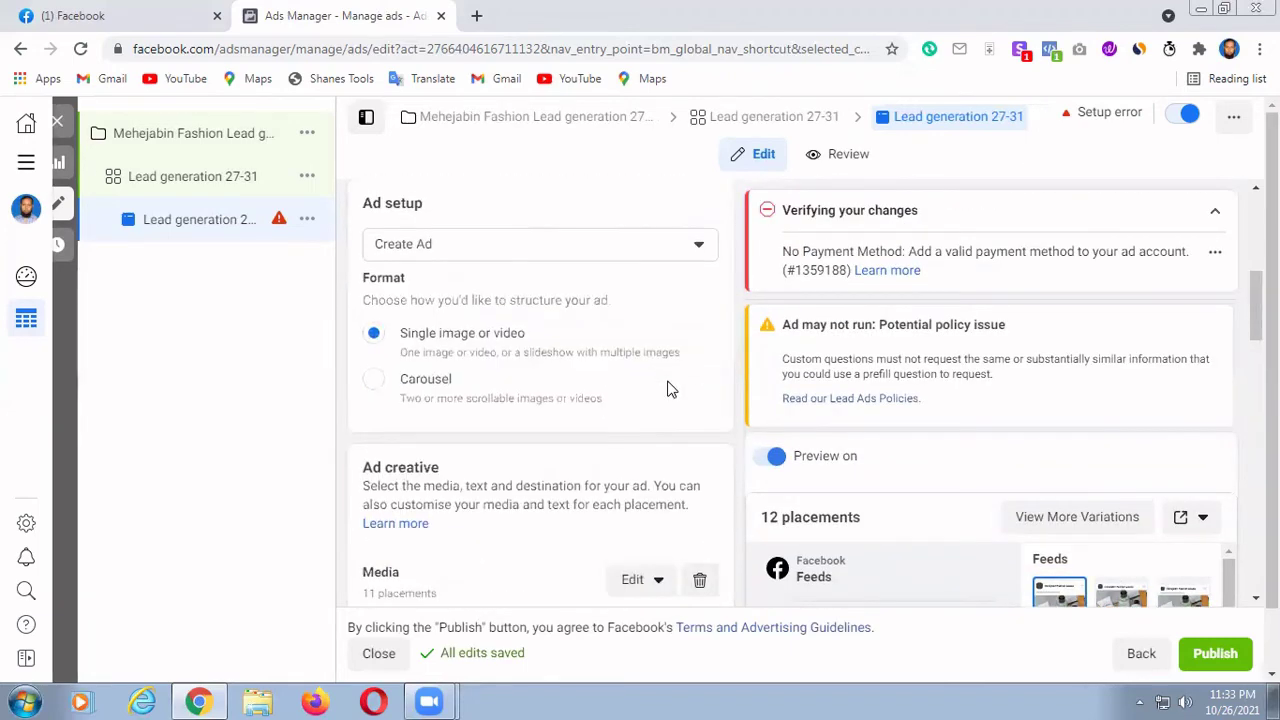
pyautogui.scroll(4, 669, 389)
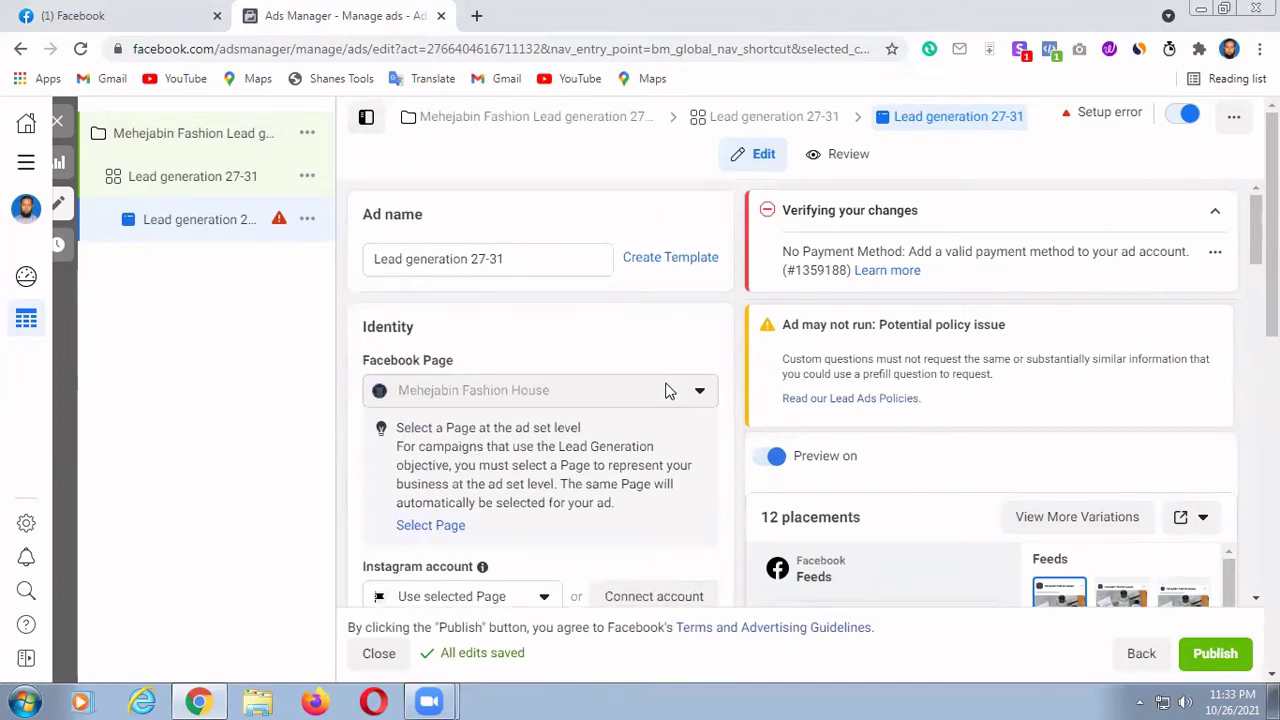
pyautogui.scroll(-5, 669, 389)
pyautogui.scroll(-1, 660, 397)
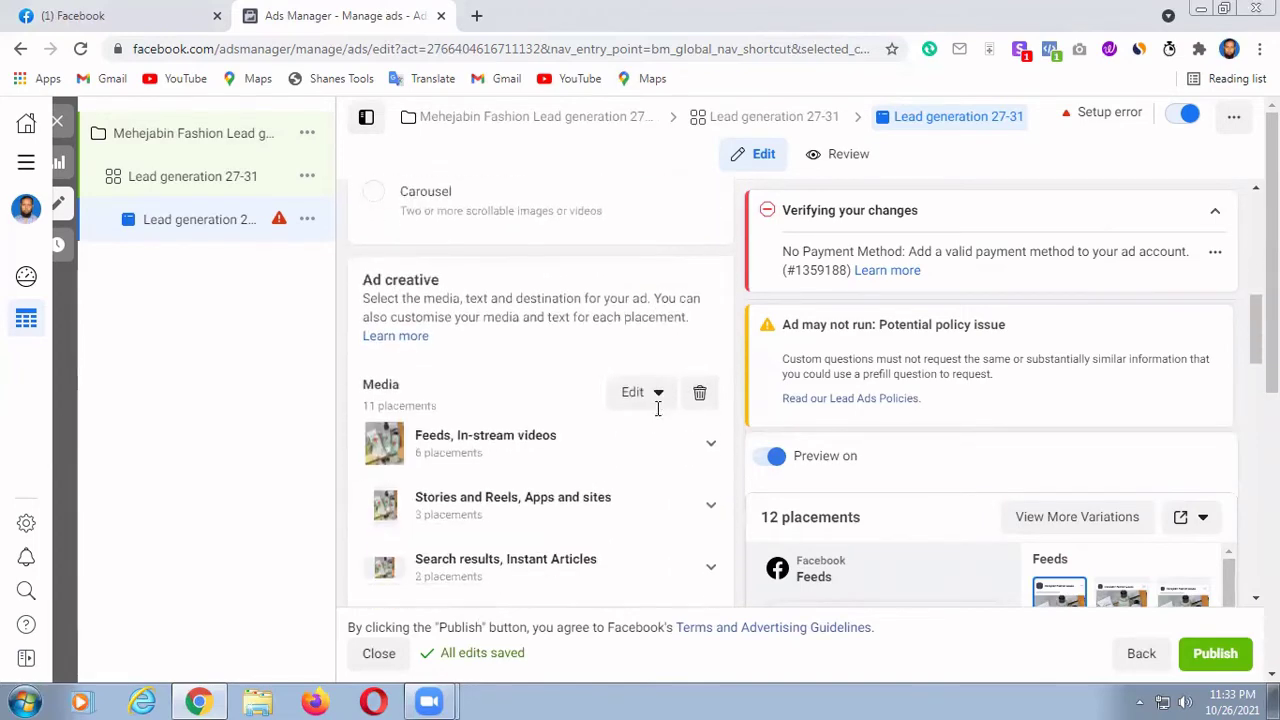
# Step: Review the ad's text fields, call to action, instant form, website link and Tracking settings
pyautogui.scroll(-3, 650, 421)
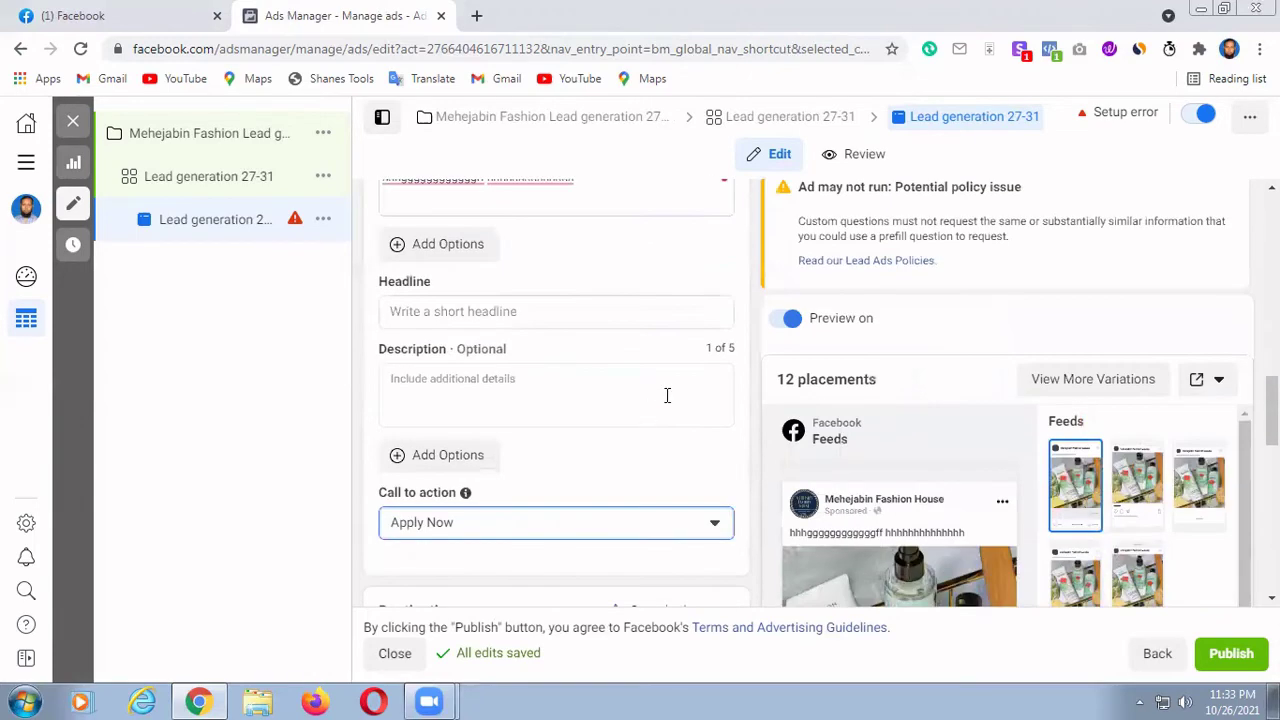
pyautogui.scroll(-2, 653, 466)
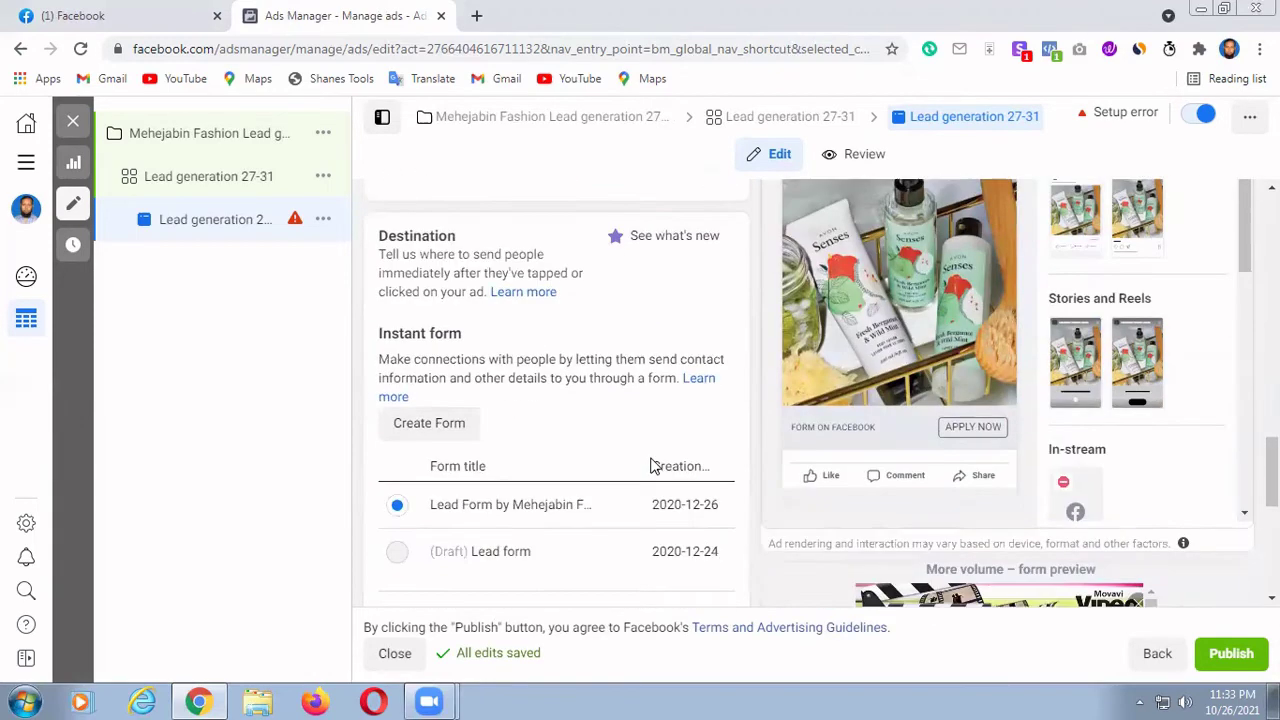
pyautogui.scroll(-3, 656, 458)
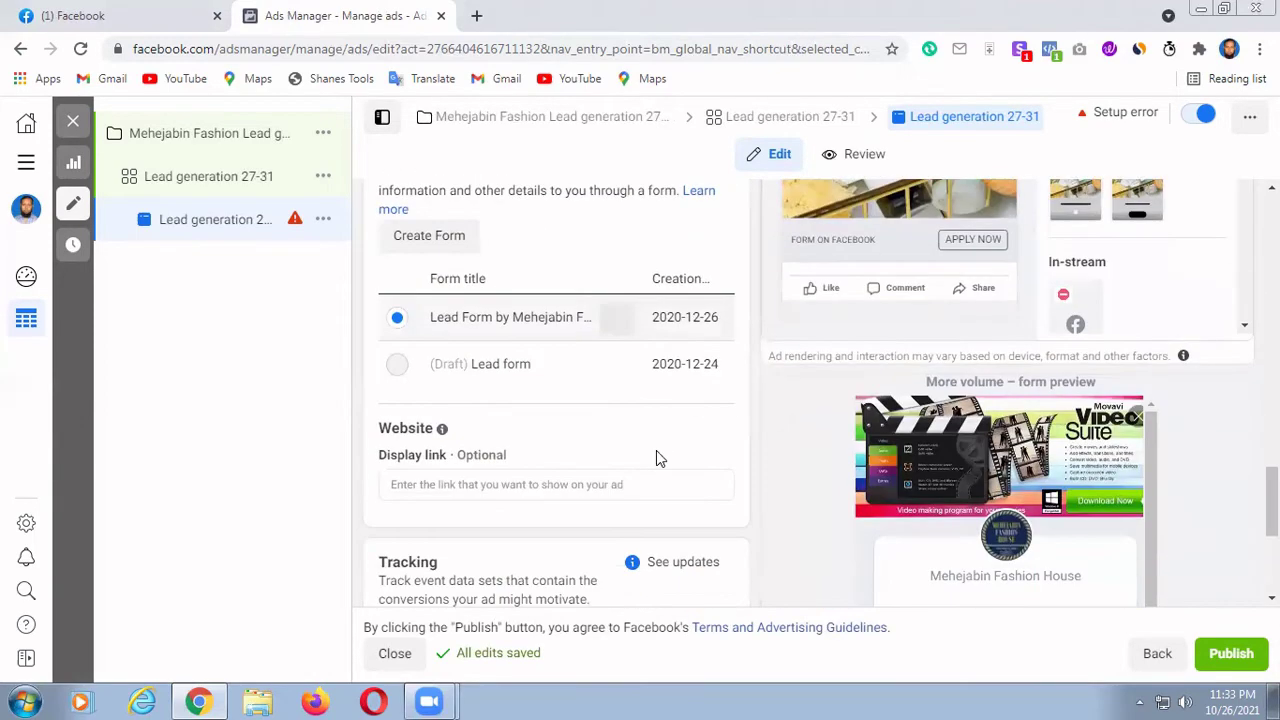
pyautogui.scroll(-2, 656, 456)
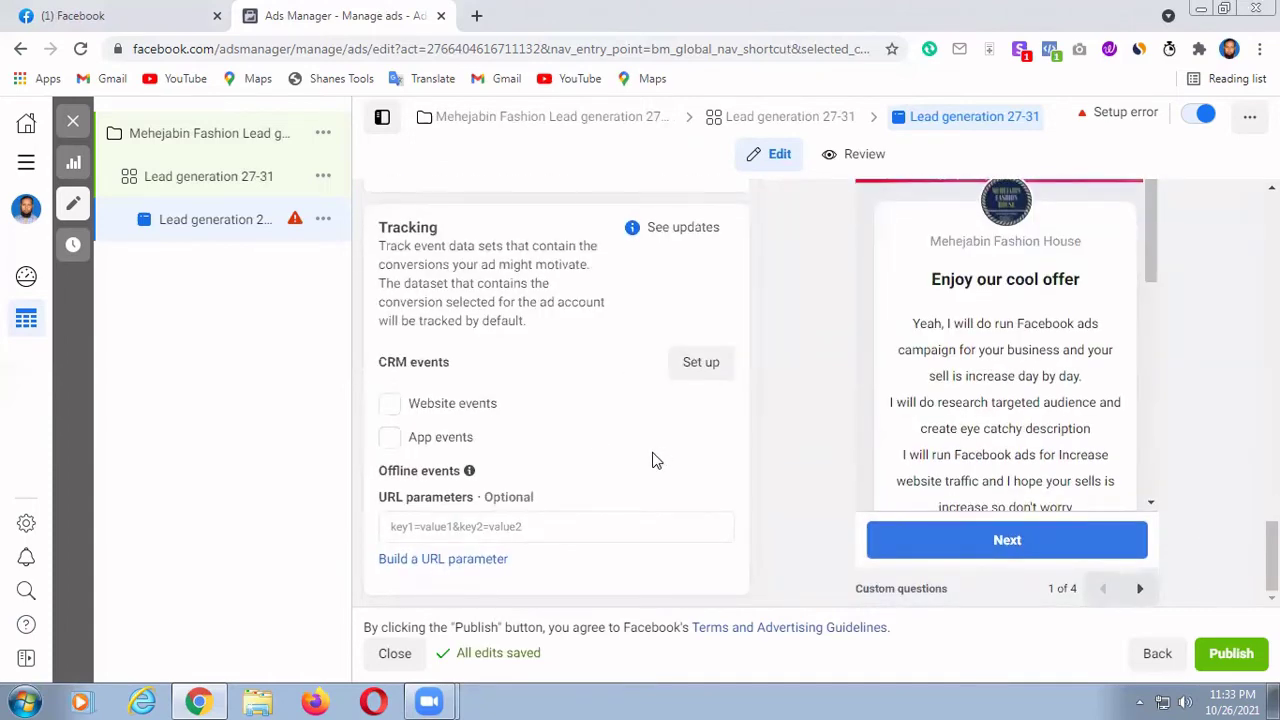
pyautogui.scroll(3, 653, 460)
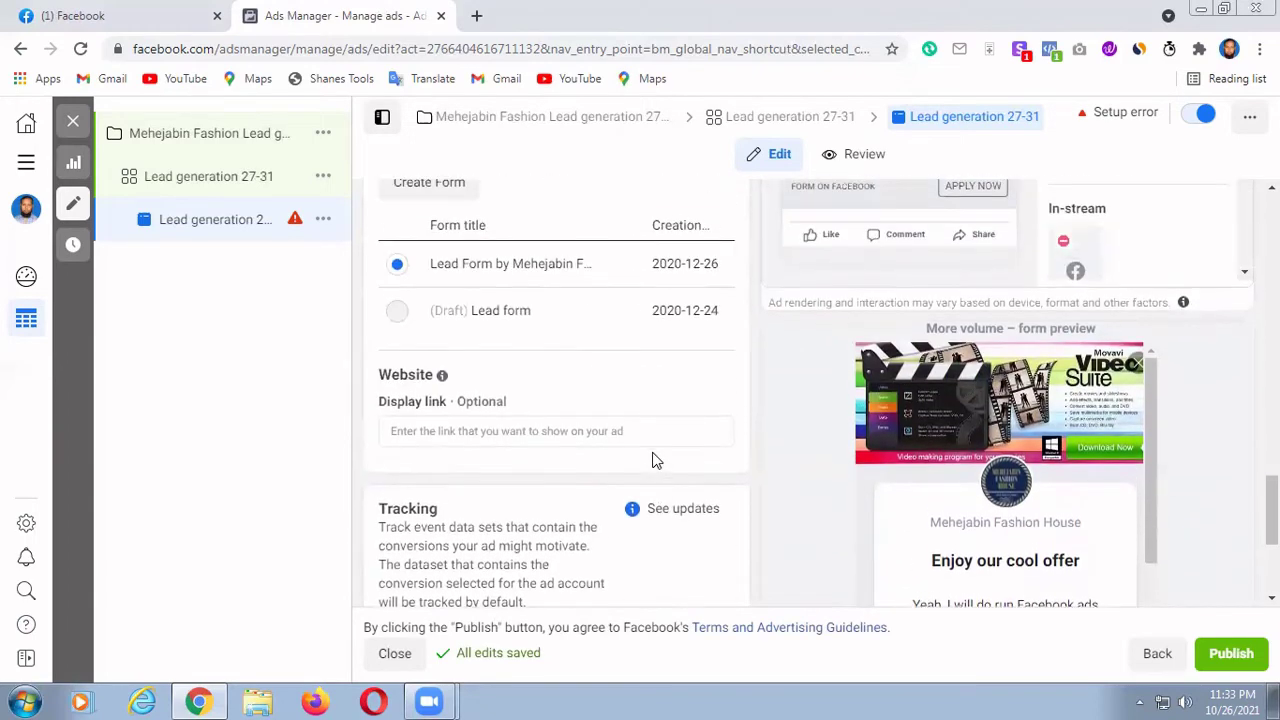
# Step: Return to the ad set and look at the Lead Ads Terms for the Mehejabin Fashion House Page
pyautogui.click(1157, 654)
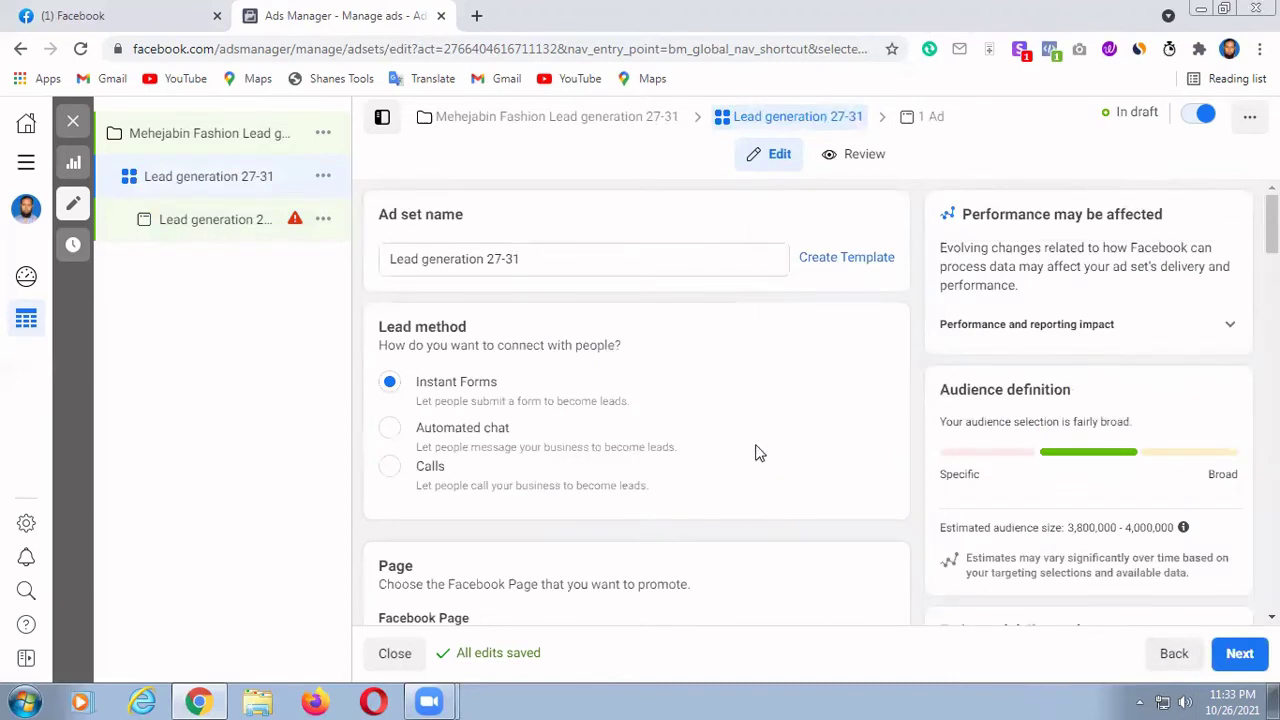
pyautogui.scroll(-2, 754, 456)
pyautogui.scroll(-1, 754, 458)
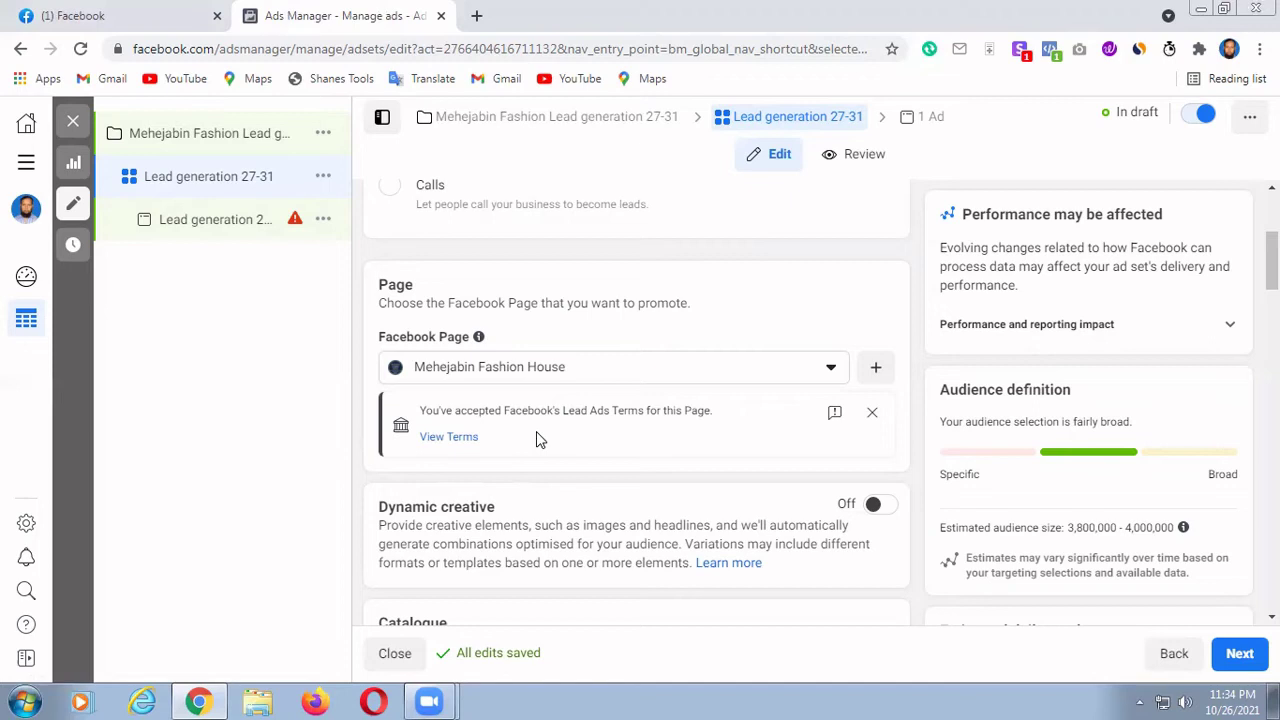
pyautogui.click(437, 440)
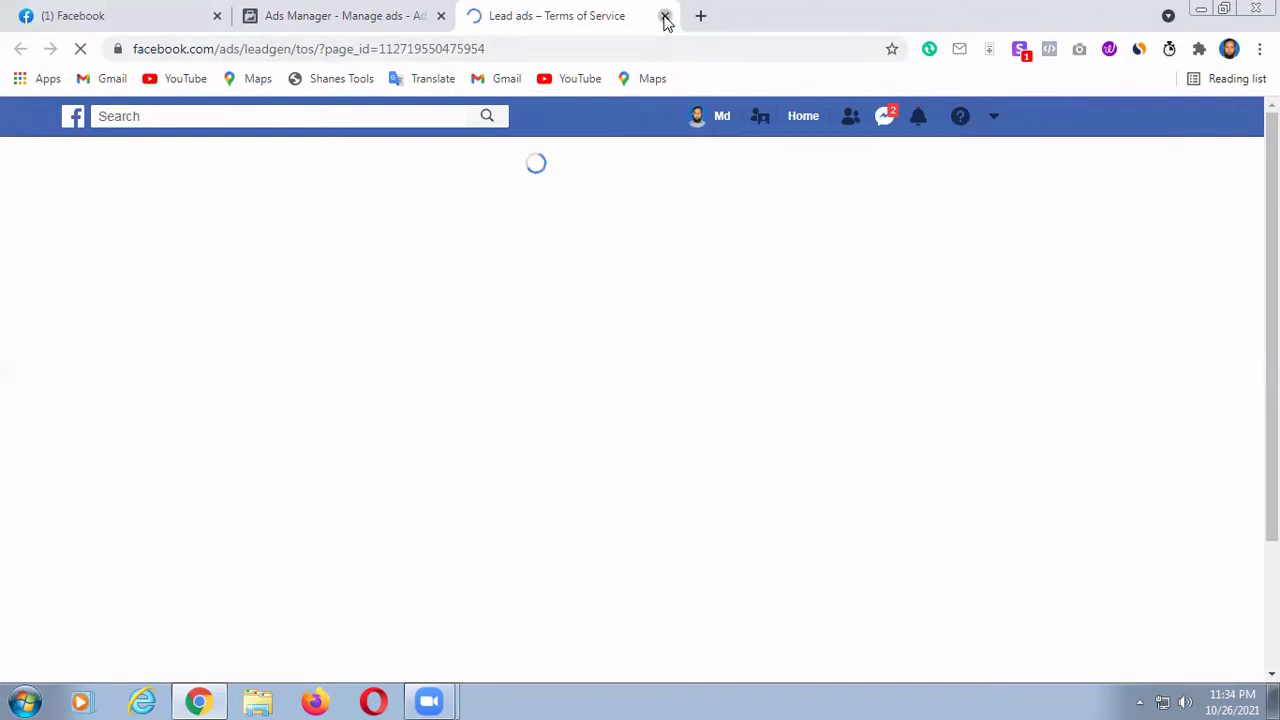
pyautogui.click(665, 16)
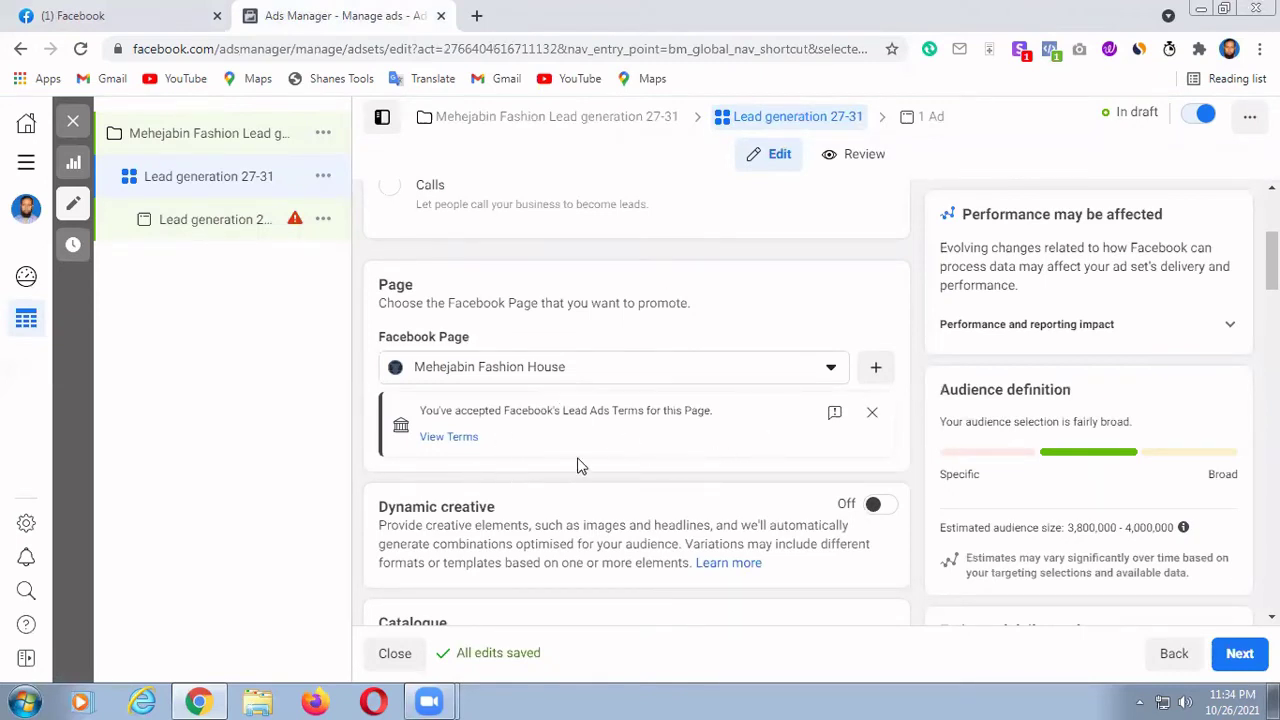
pyautogui.scroll(1, 578, 465)
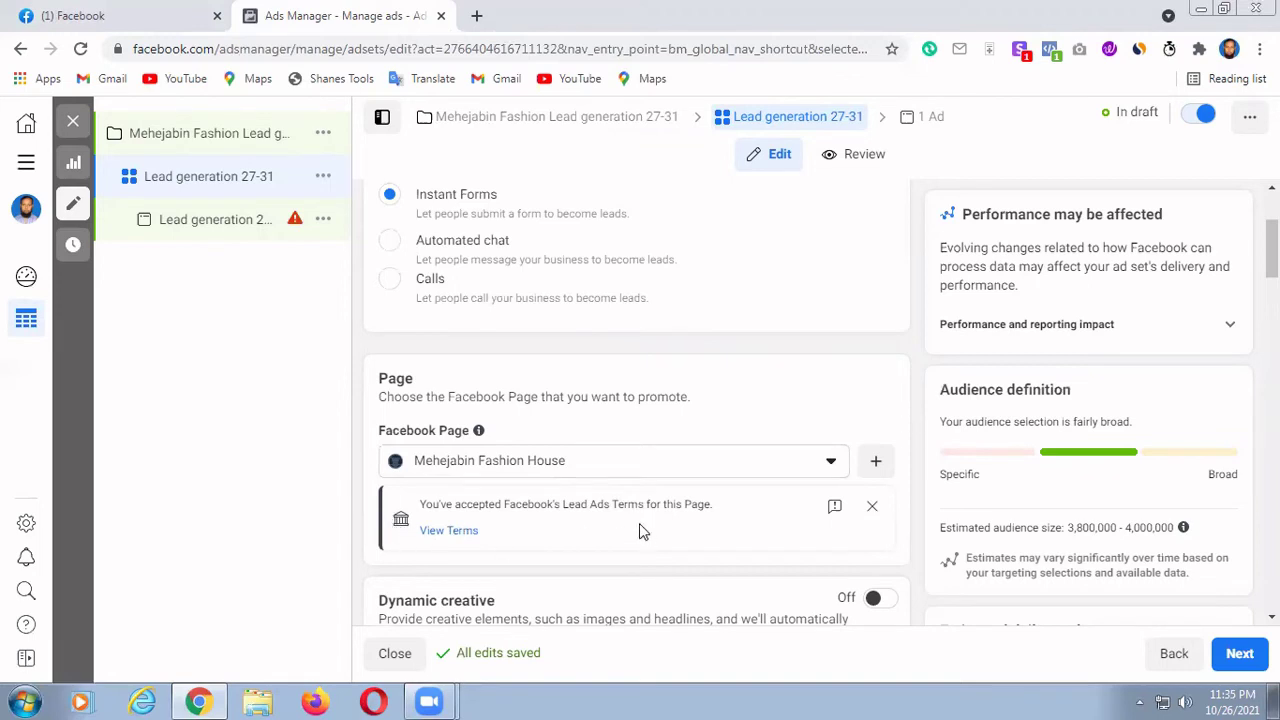
pyautogui.scroll(-1, 614, 520)
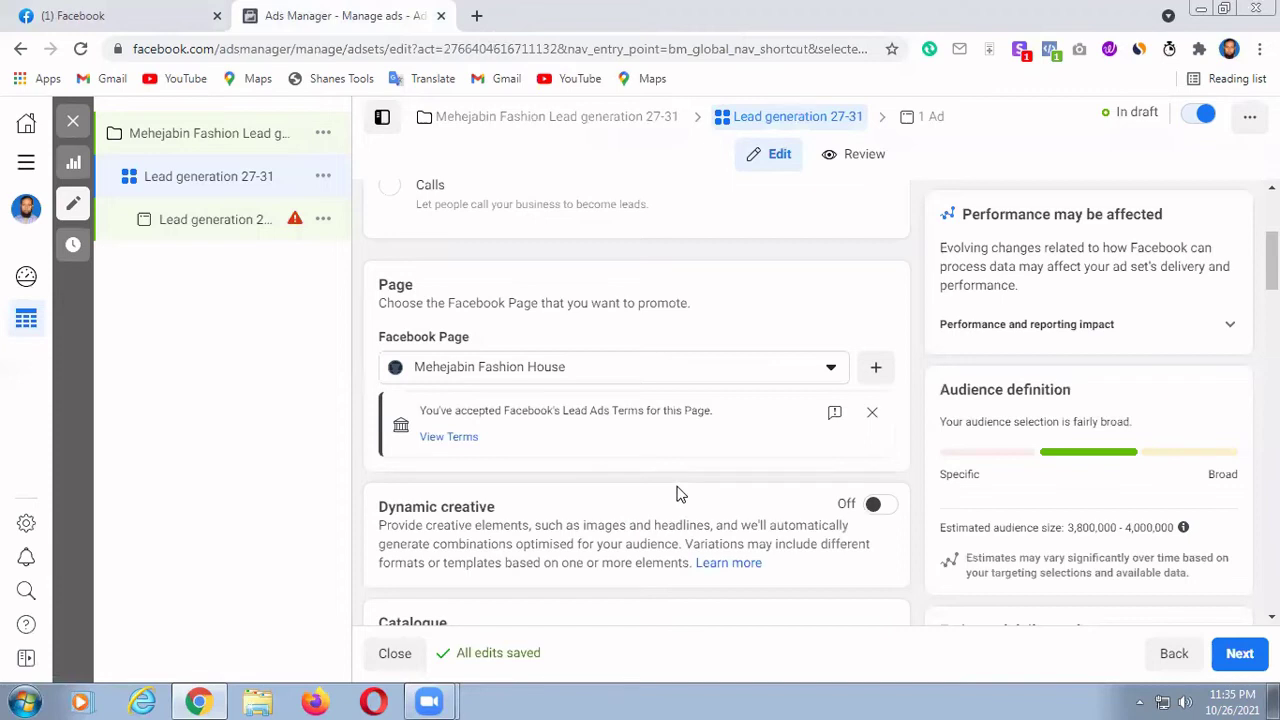
# Step: Change the ad set's promoted Facebook Page to Online Freelancing Learning School
pyautogui.click(831, 369)
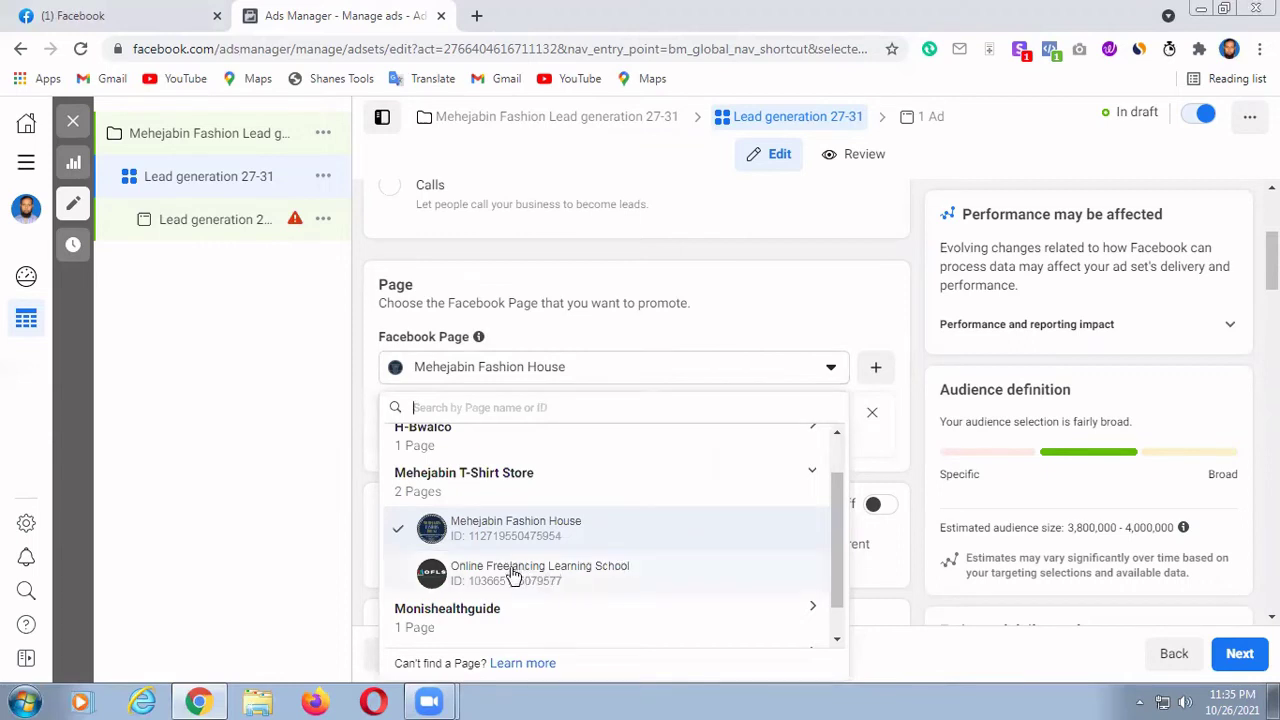
pyautogui.click(513, 575)
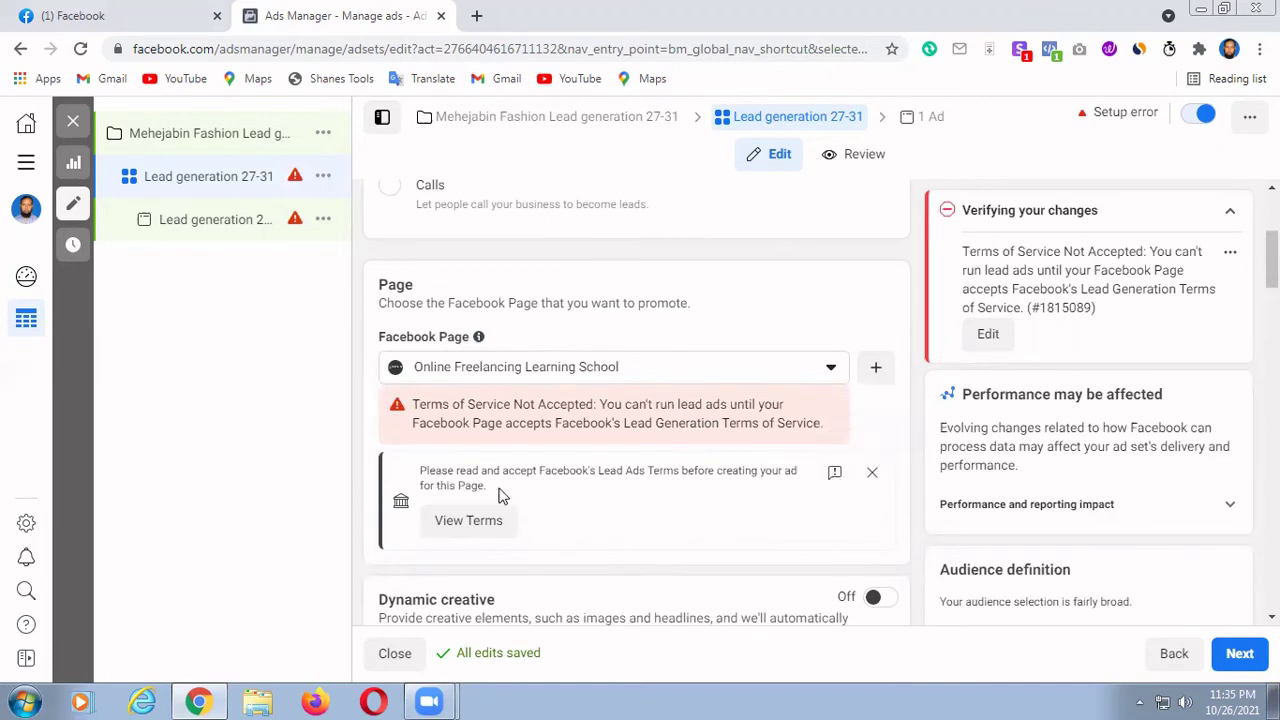
pyautogui.scroll(-1, 592, 508)
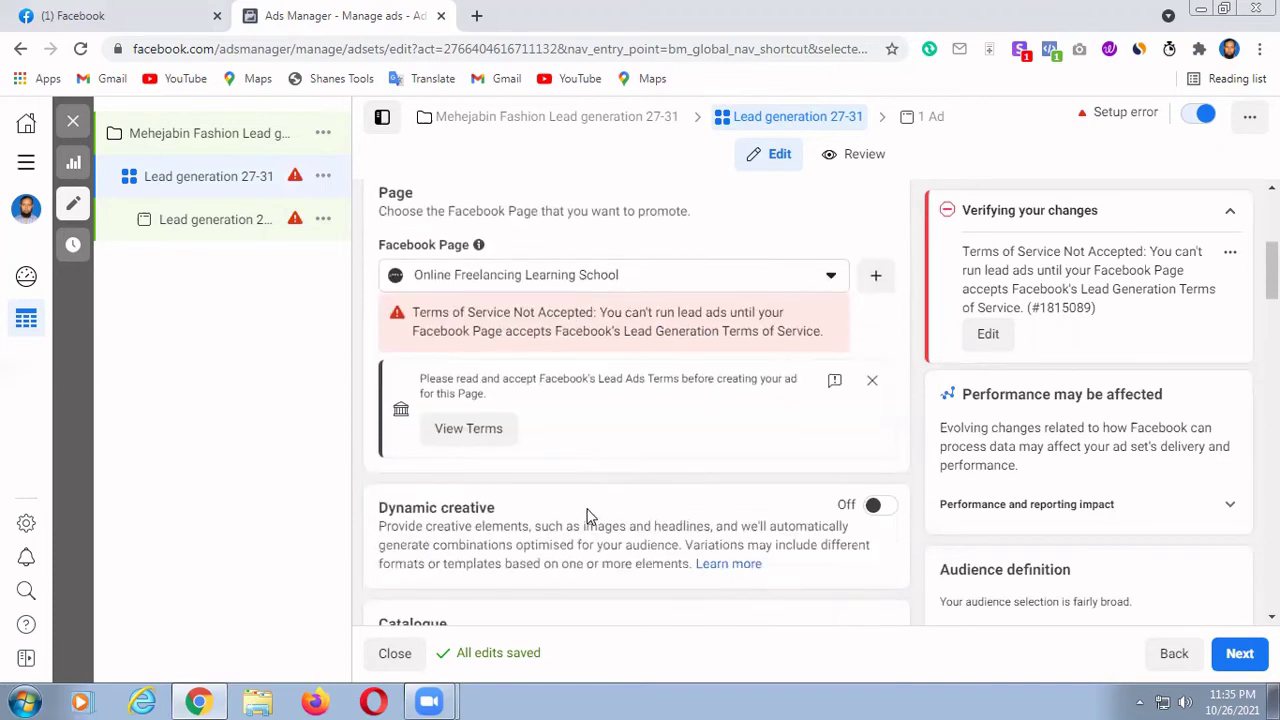
pyautogui.scroll(1, 577, 440)
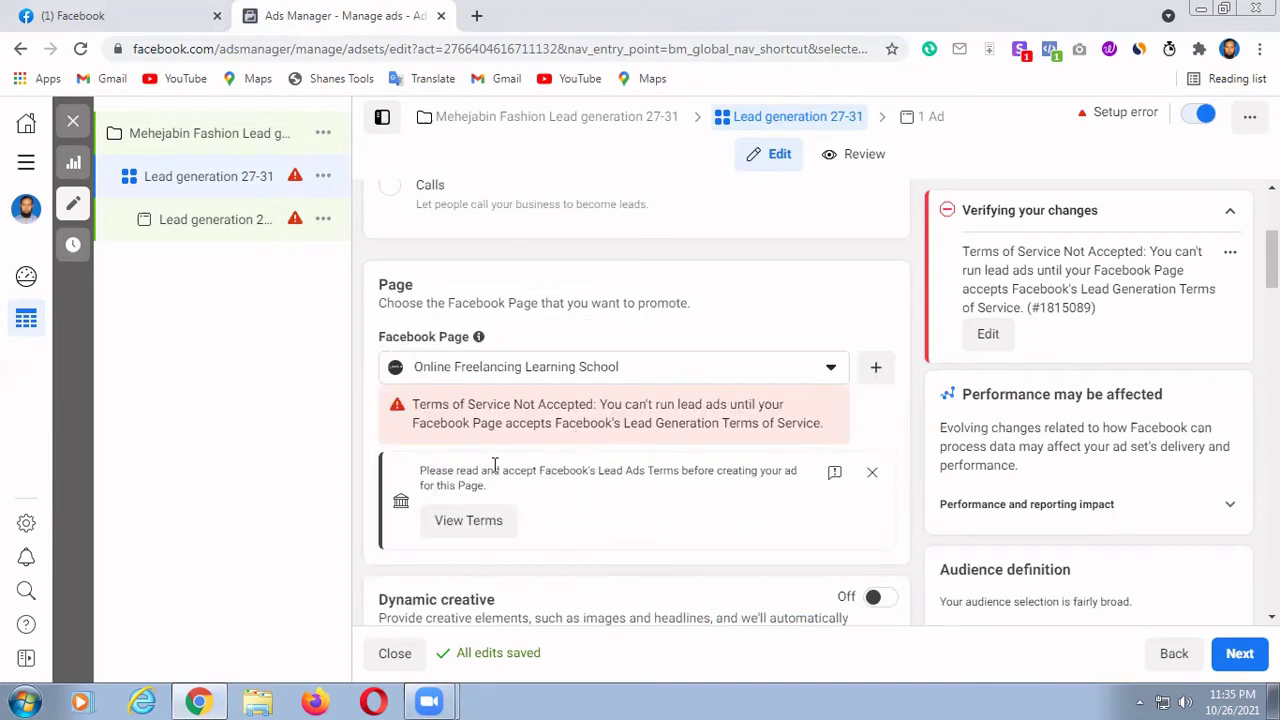
# Step: Set the ad set's promoted Facebook Page to The Paint Brush Holder
pyautogui.click(833, 369)
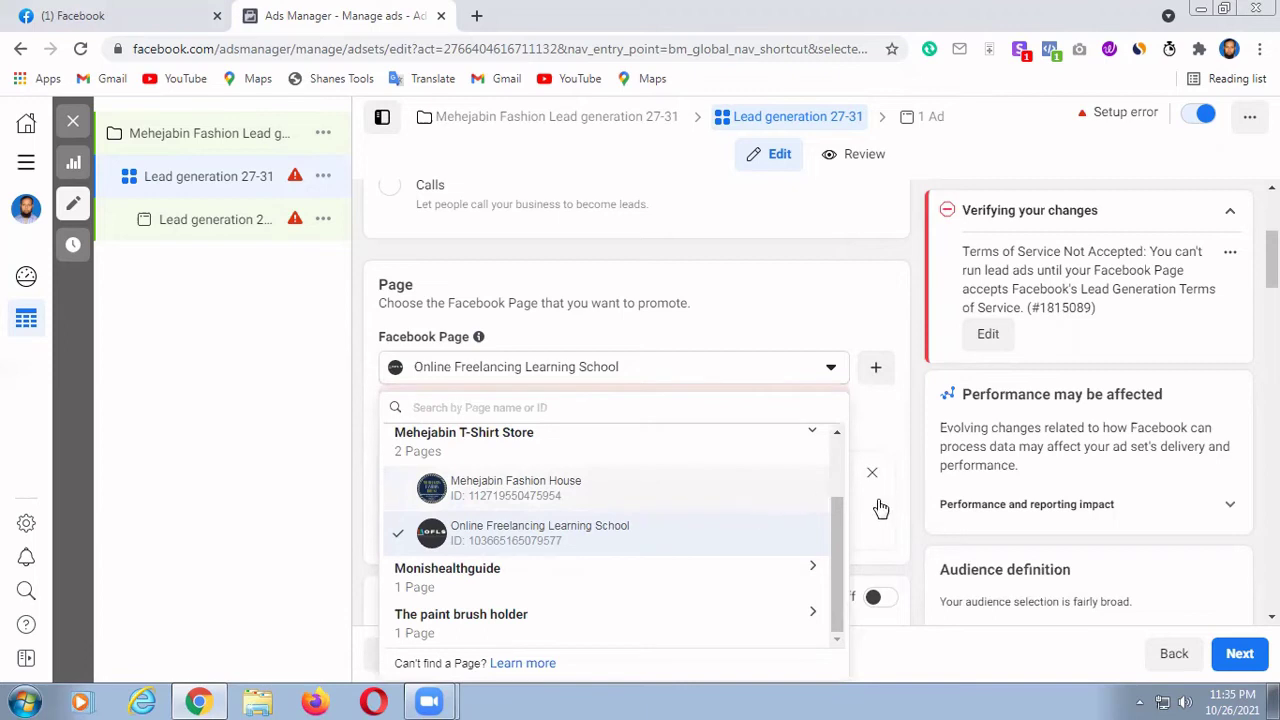
pyautogui.scroll(-1, 880, 509)
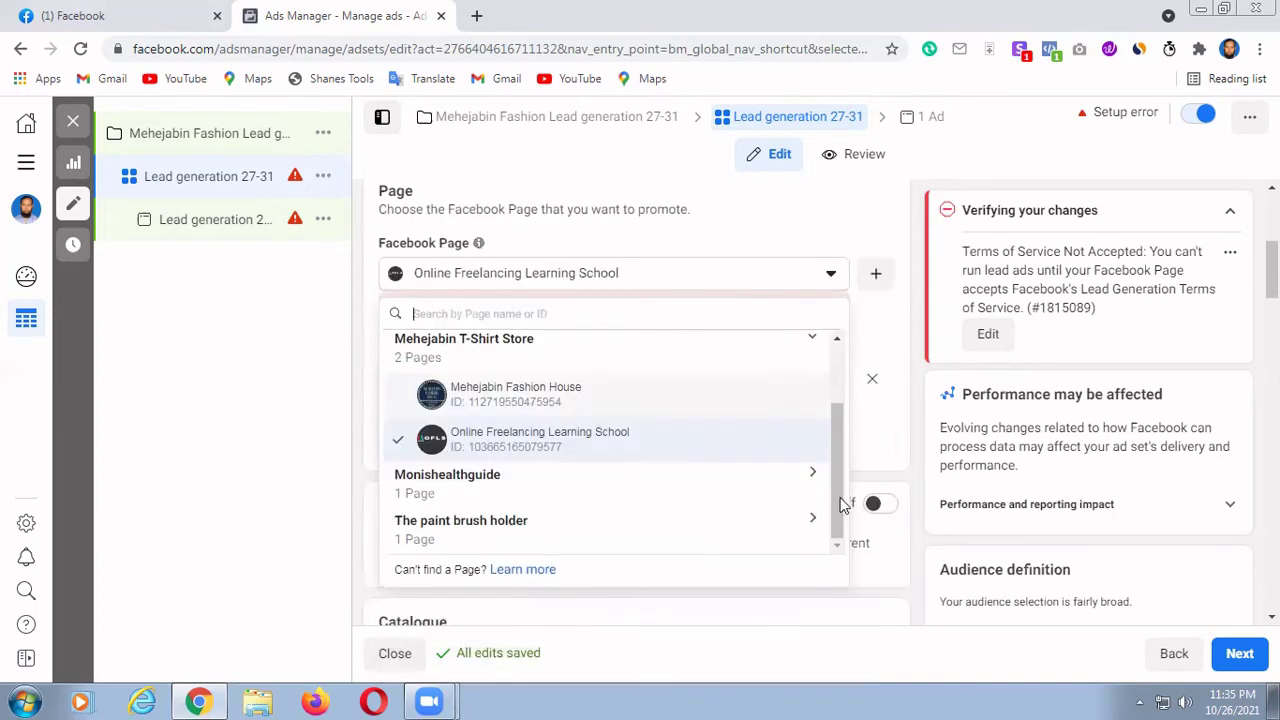
pyautogui.click(497, 527)
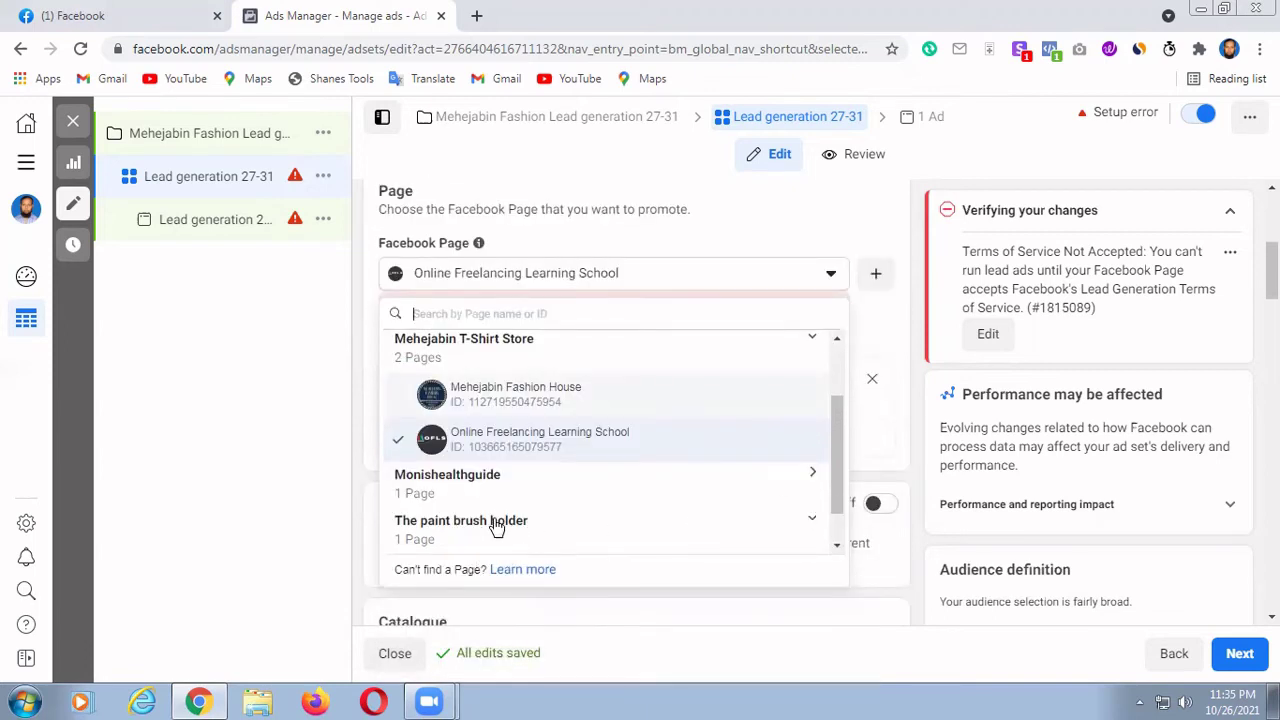
pyautogui.scroll(-1, 497, 527)
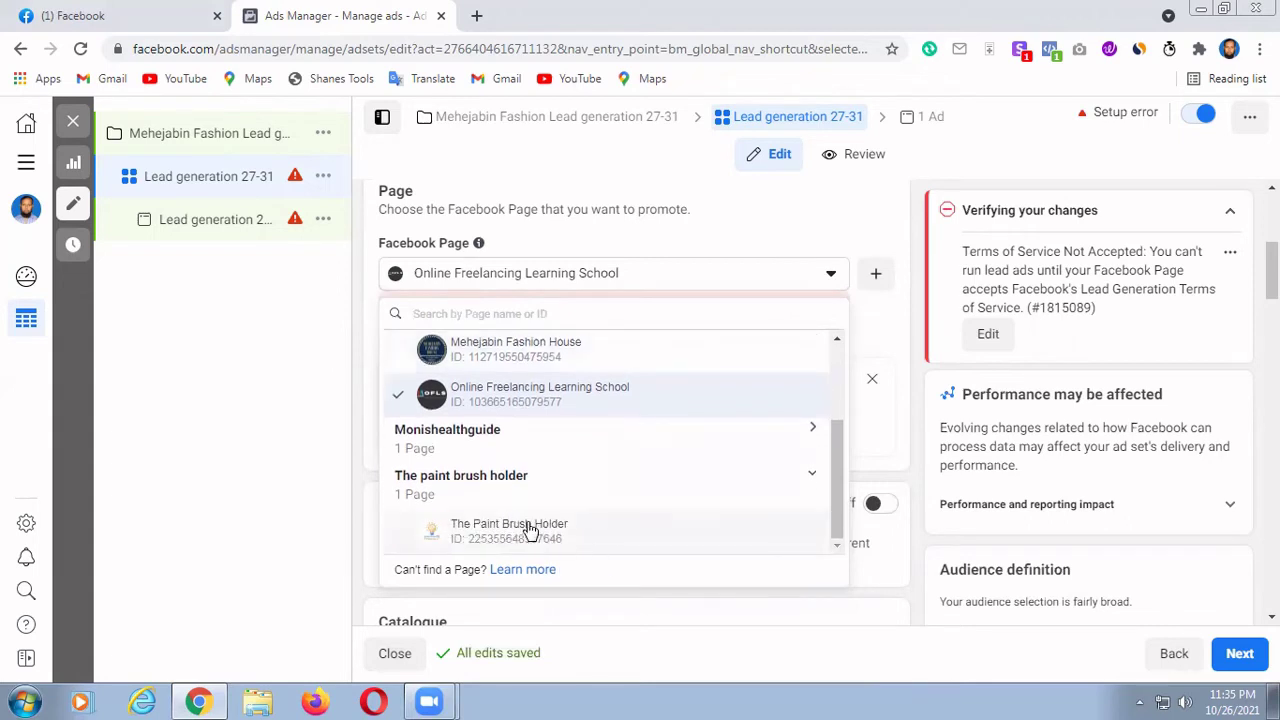
pyautogui.click(517, 528)
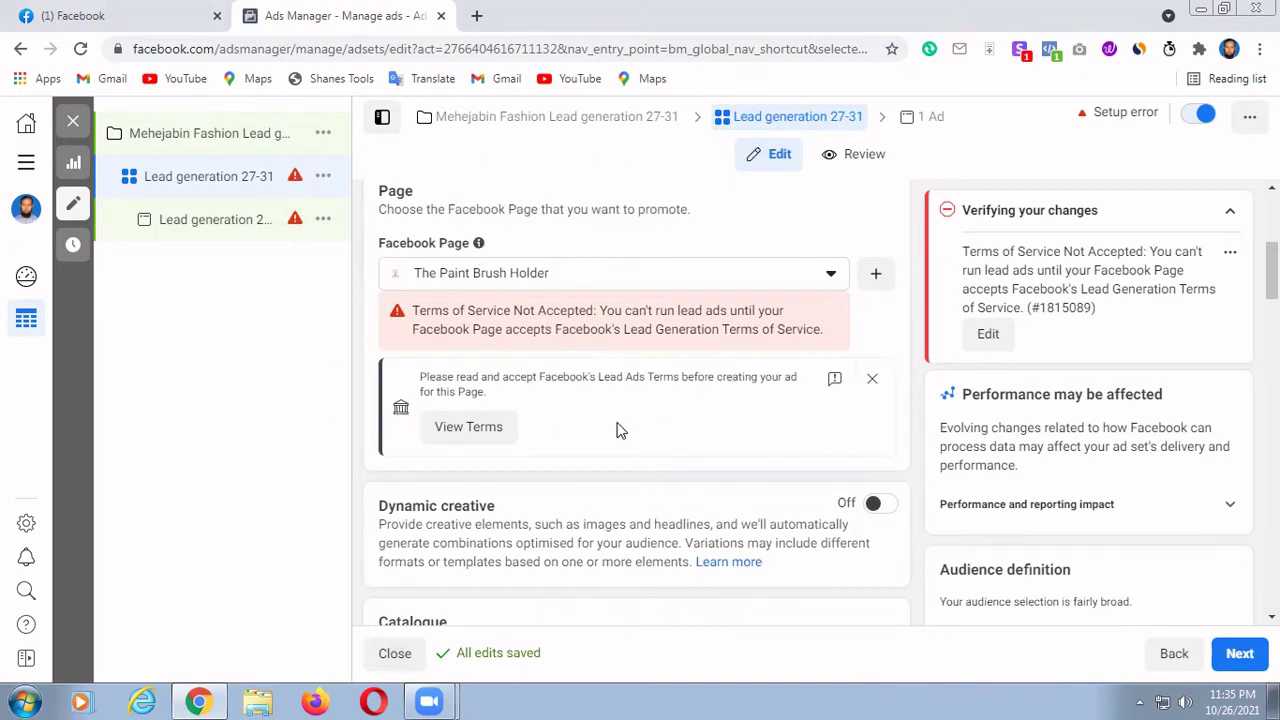
# Step: Open and agree to Facebook's Lead Ads Terms for The Paint Brush Holder Page
pyautogui.scroll(-1, 616, 428)
pyautogui.scroll(2, 616, 428)
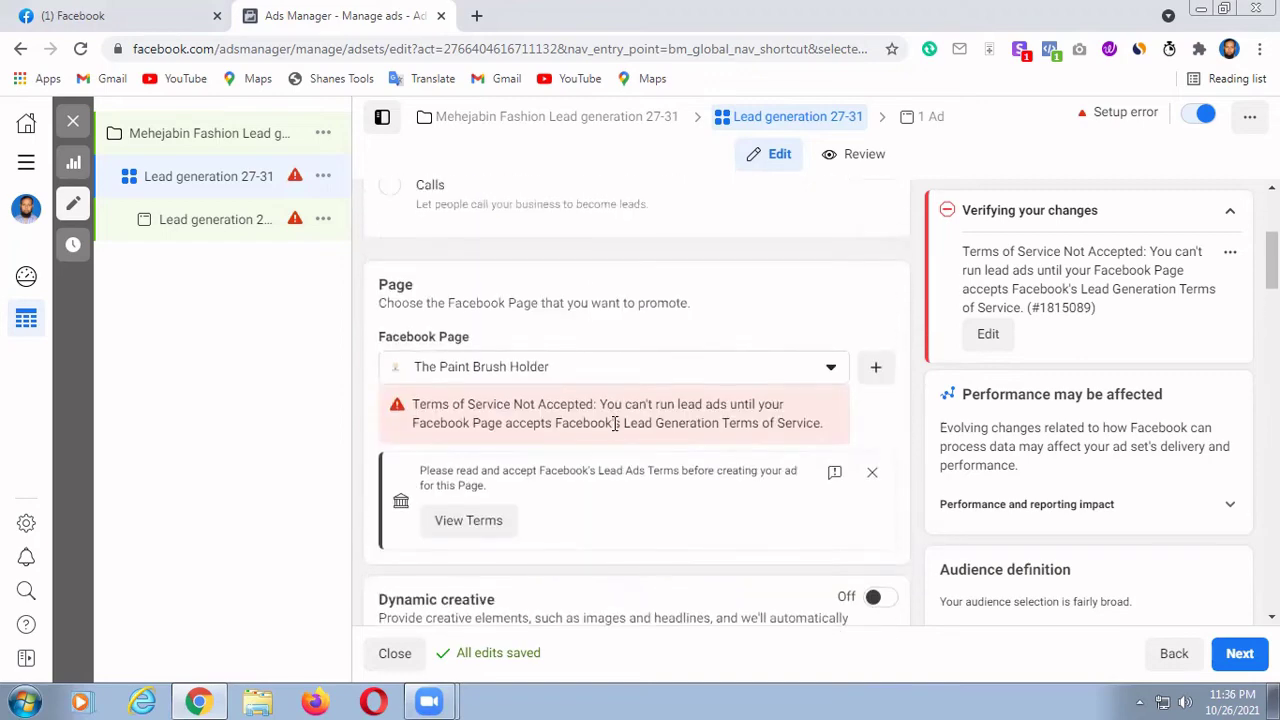
pyautogui.click(474, 527)
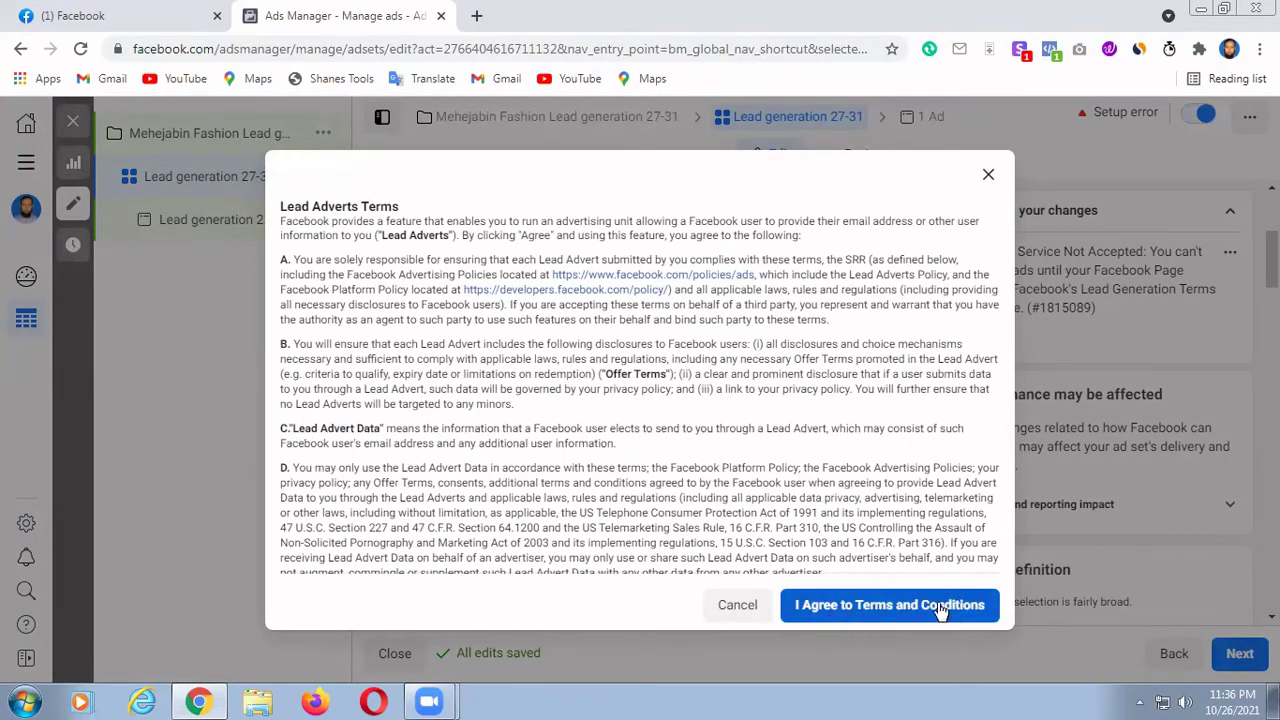
pyautogui.click(830, 607)
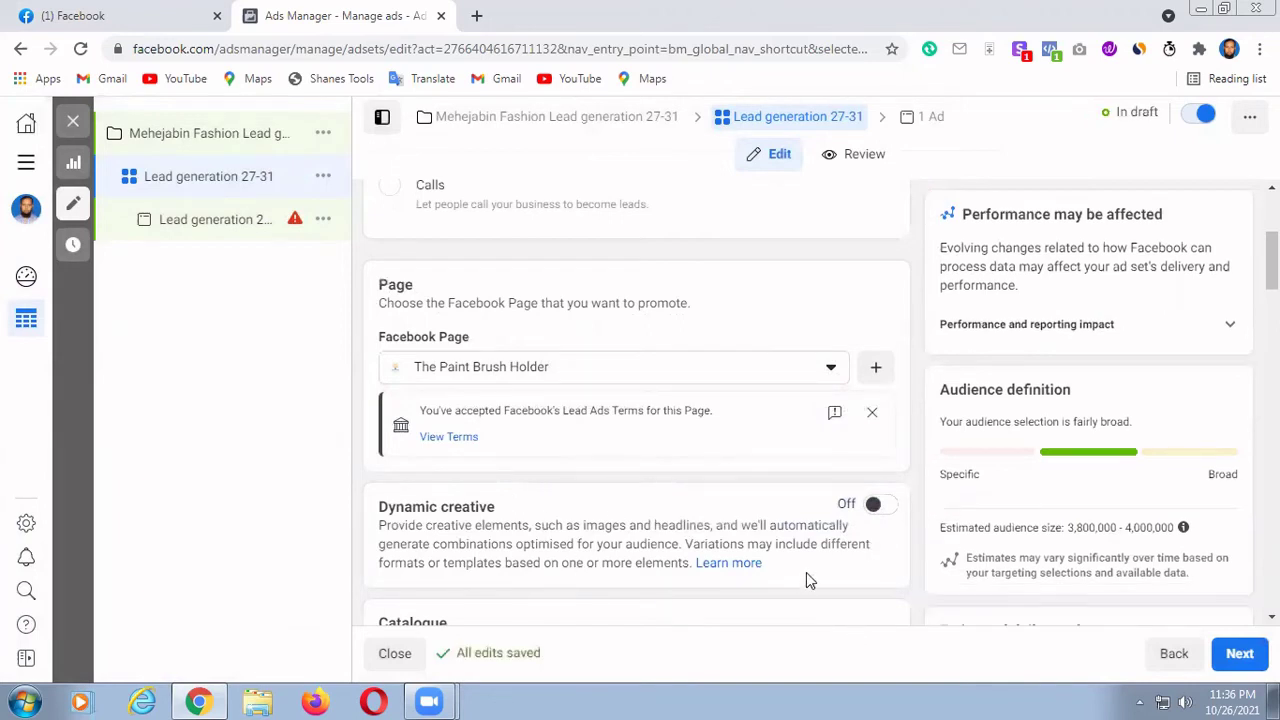
# Step: Continue to the ad and start creating a new instant form in its Destination section
pyautogui.click(1240, 654)
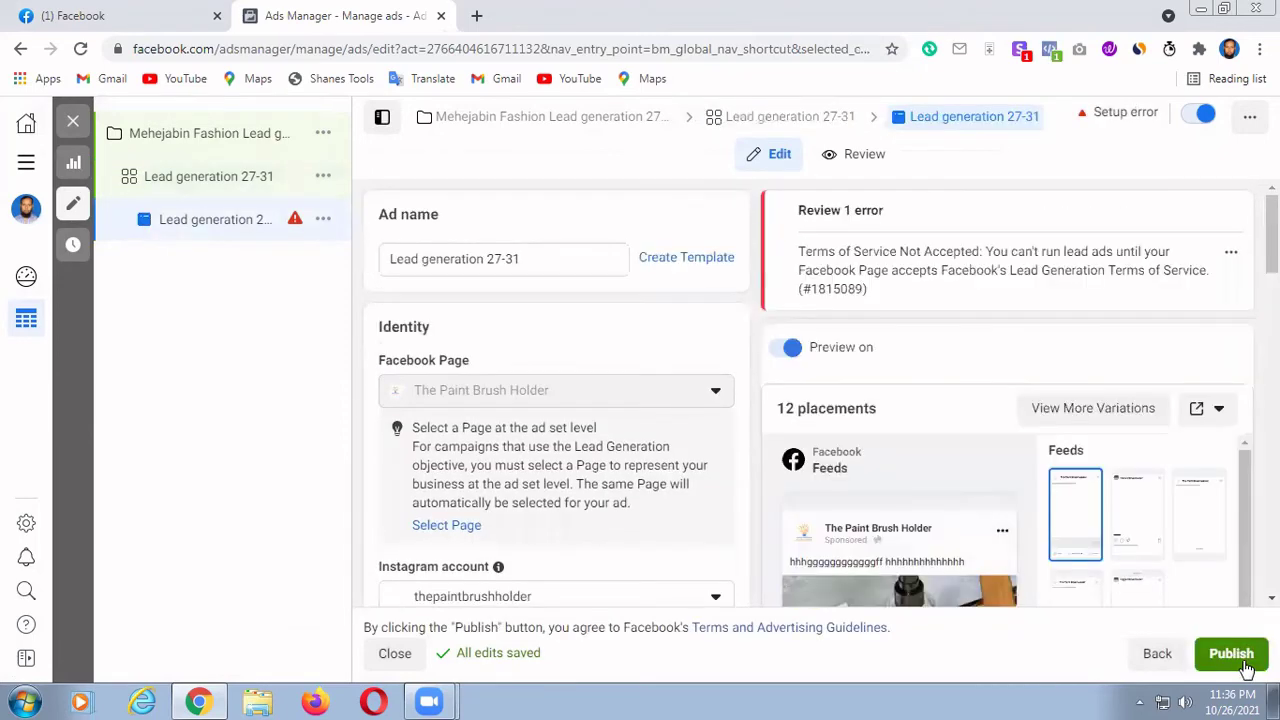
pyautogui.scroll(-4, 600, 480)
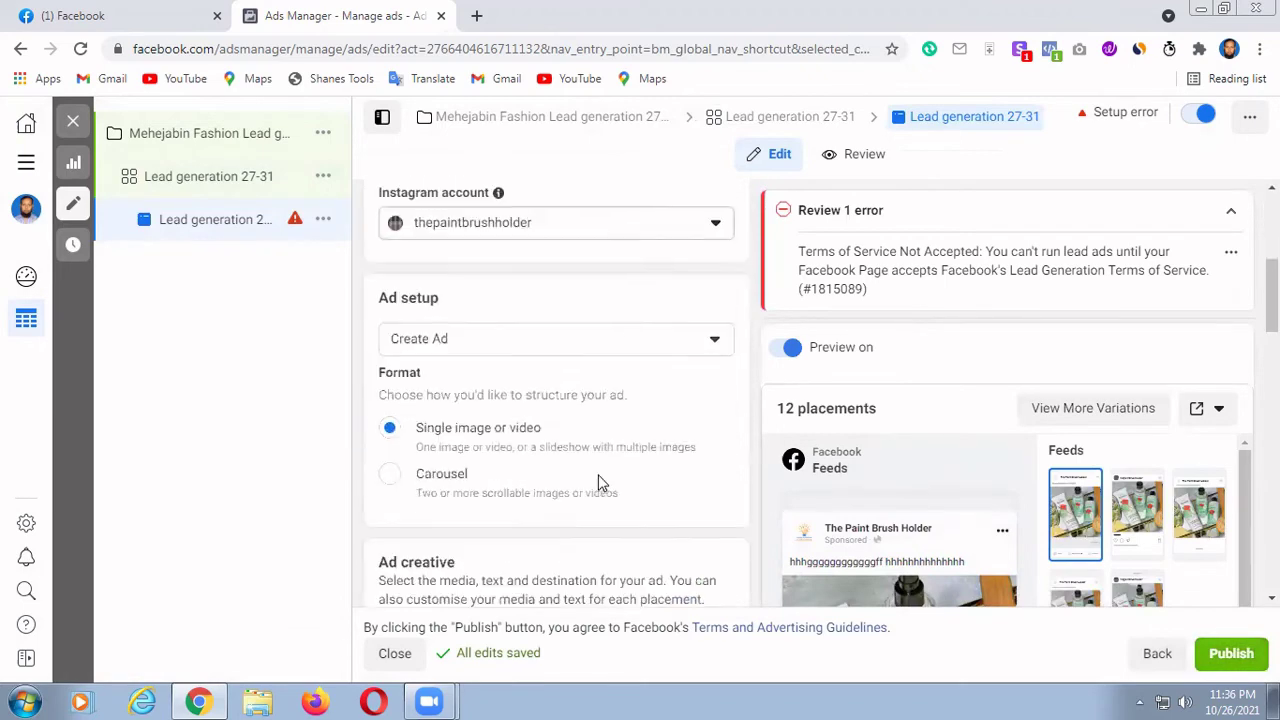
pyautogui.scroll(-6, 597, 483)
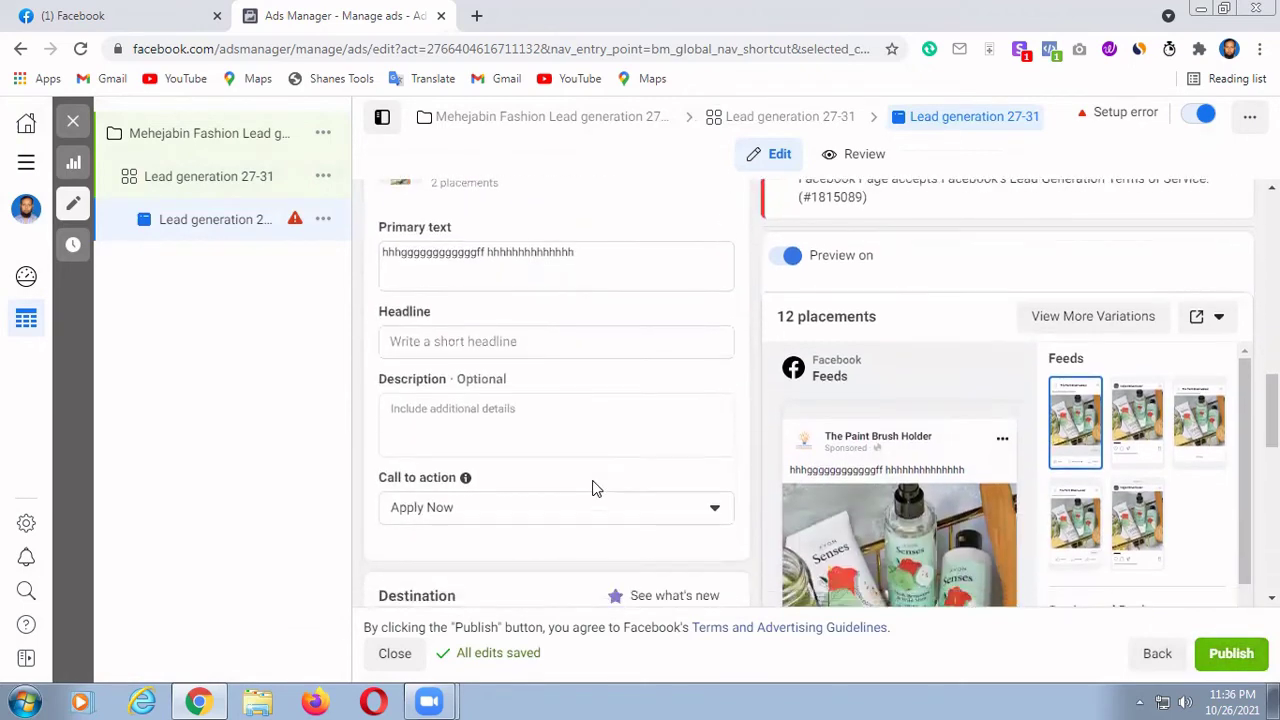
pyautogui.scroll(-3, 594, 486)
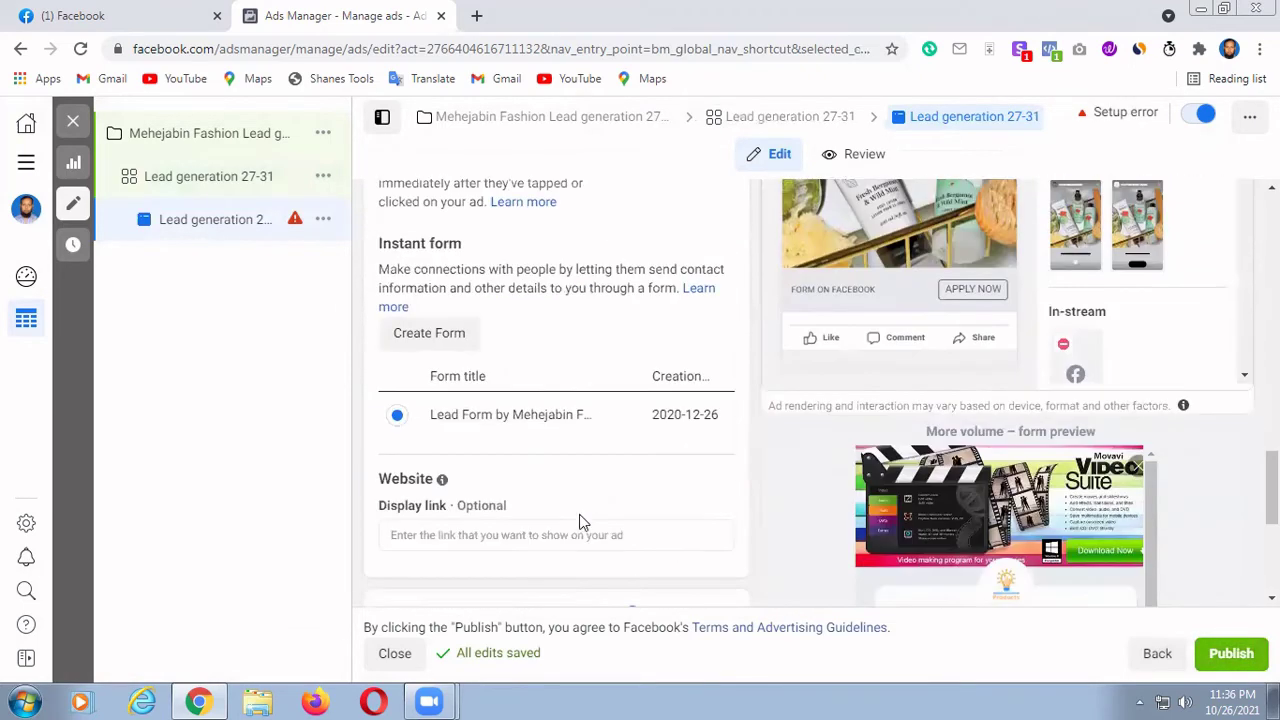
pyautogui.scroll(1, 583, 524)
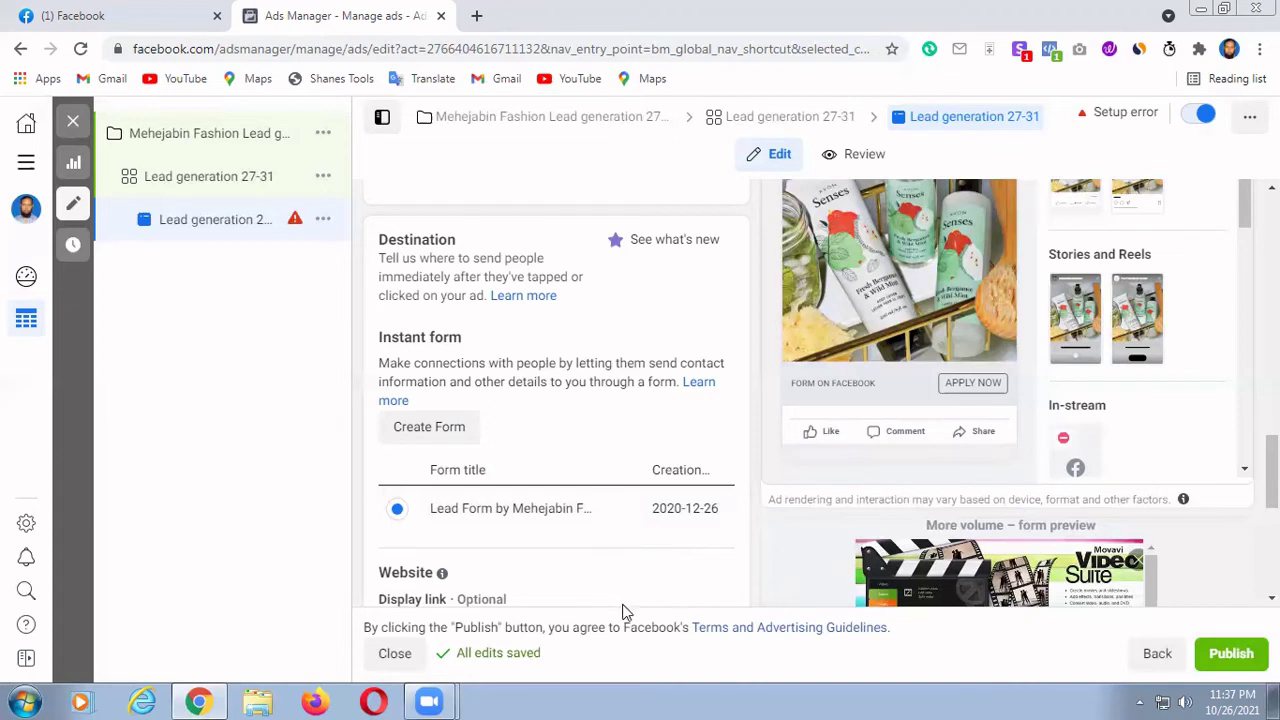
pyautogui.click(422, 427)
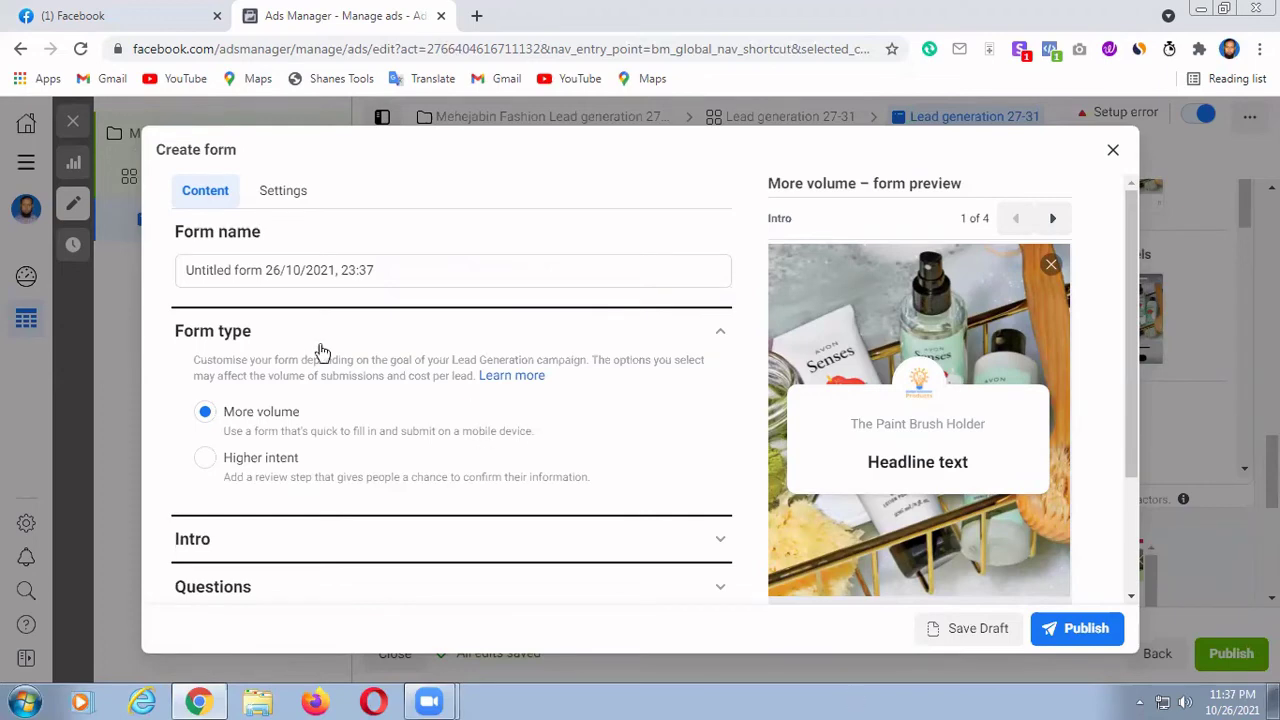
# Step: Clear the default name of the new instant form
pyautogui.click(187, 268)
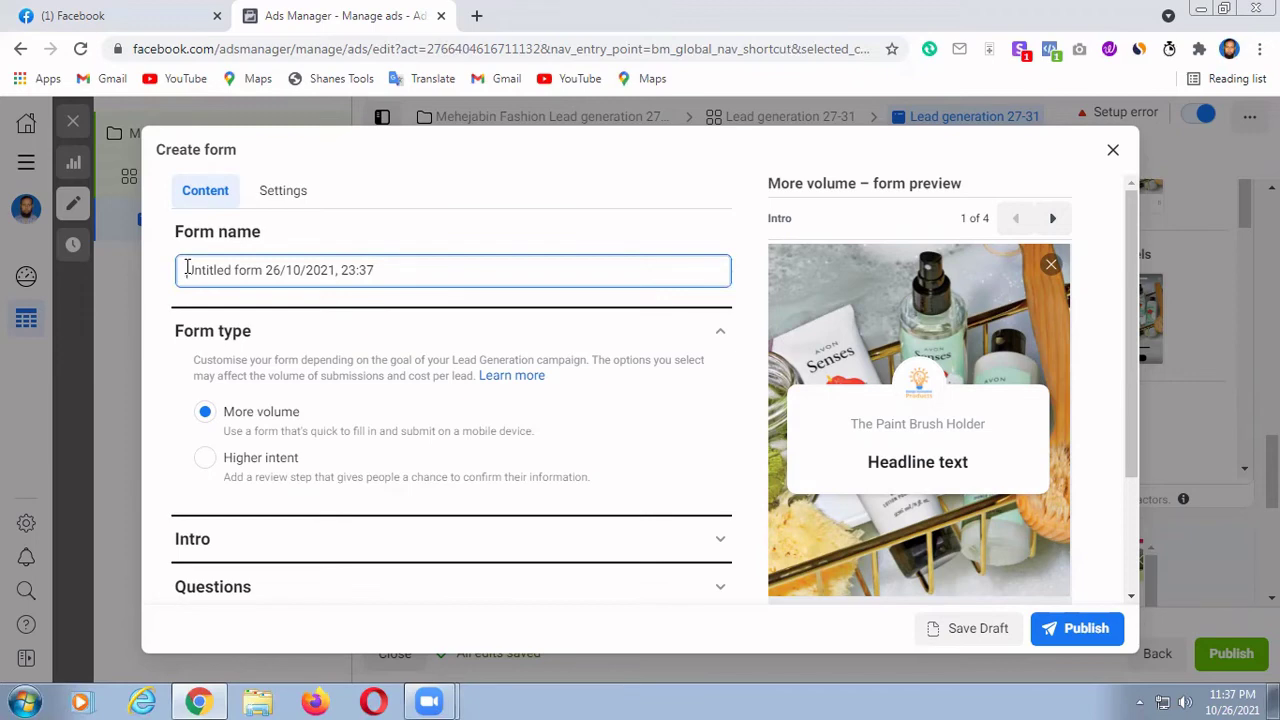
pyautogui.press('Delete')
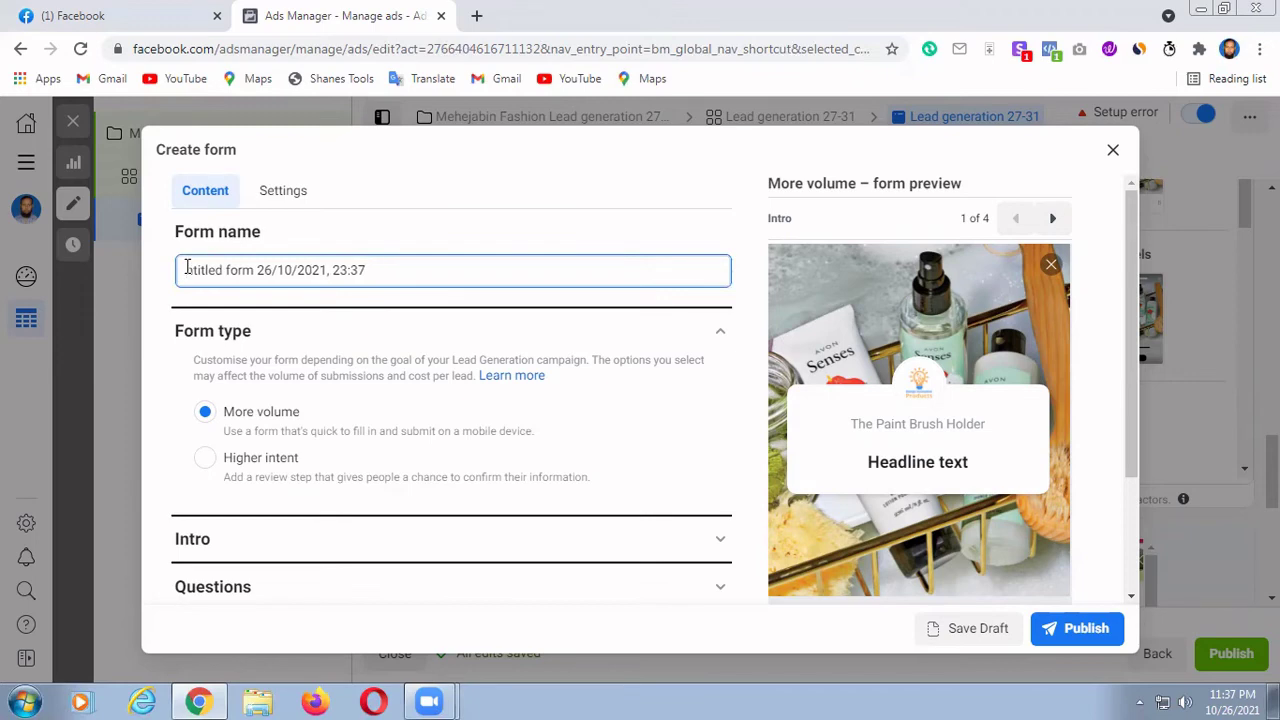
pyautogui.hotkey('ctrl', 'a')
pyautogui.press('Delete')
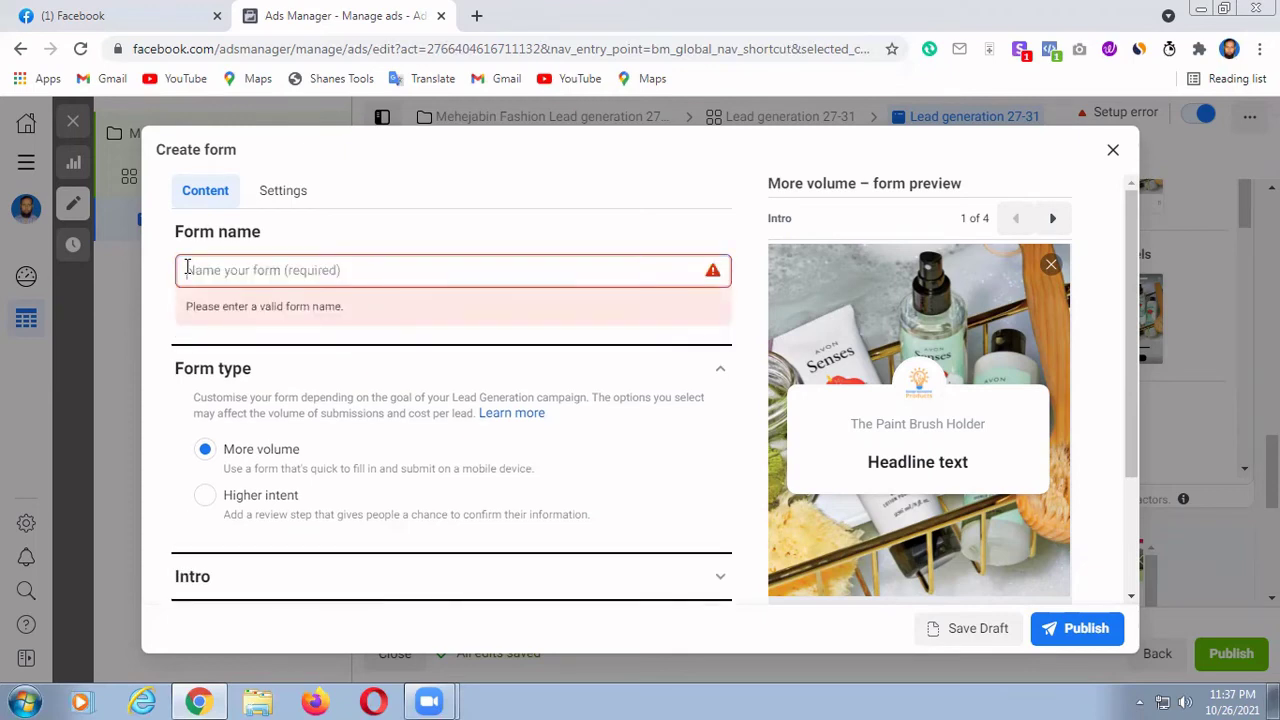
pyautogui.write('M')
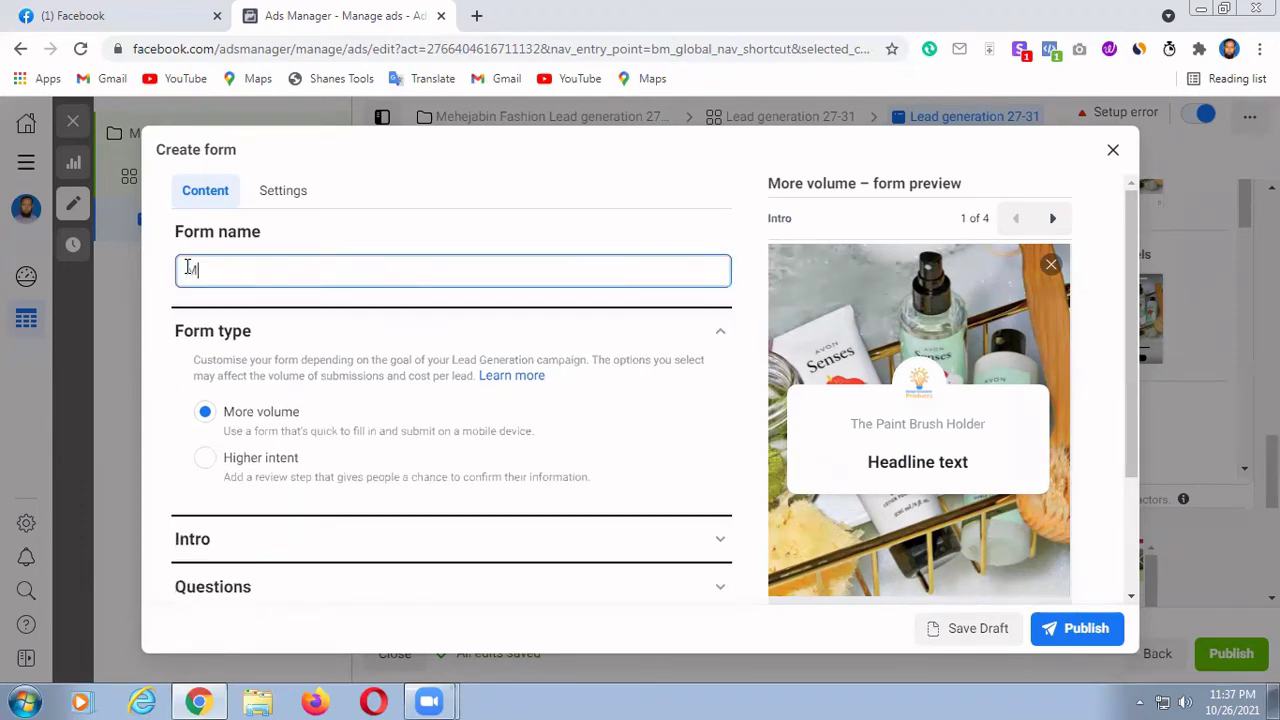
pyautogui.write('ehe')
pyautogui.press('BackSpace')
pyautogui.press('BackSpace')
pyautogui.press('BackSpace')
pyautogui.press('BackSpace')
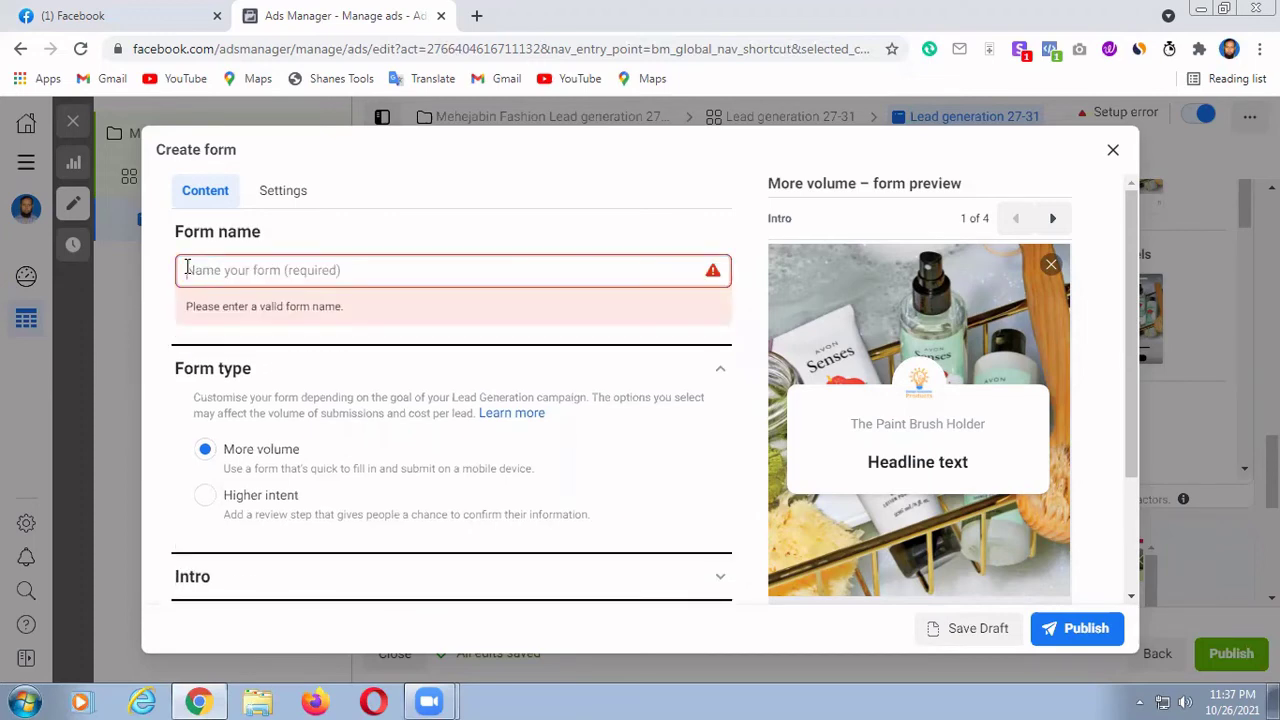
# Step: Name the new instant form "Mehejabin lead form" in the form name field, discarding the mistakenly pasted meeting details and passcode
pyautogui.hotkey('ctrl', 'v')
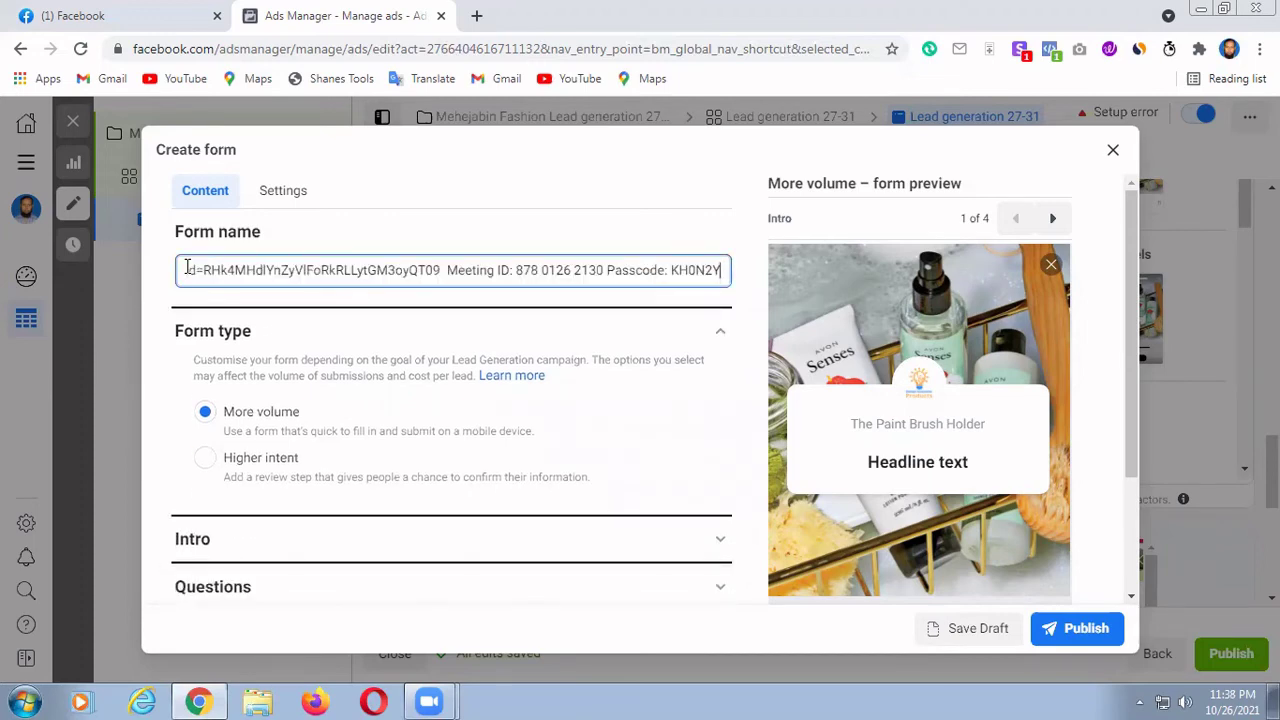
pyautogui.hotkey('ctrl', 'z')
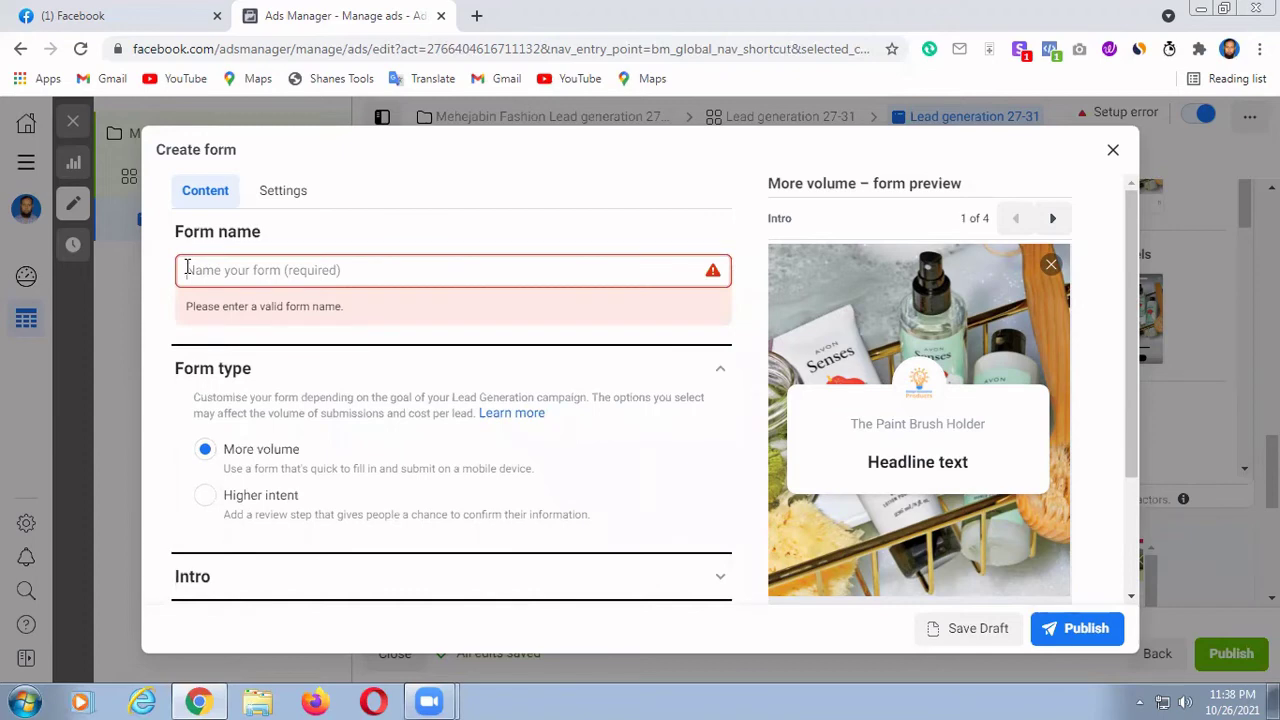
pyautogui.write('Me')
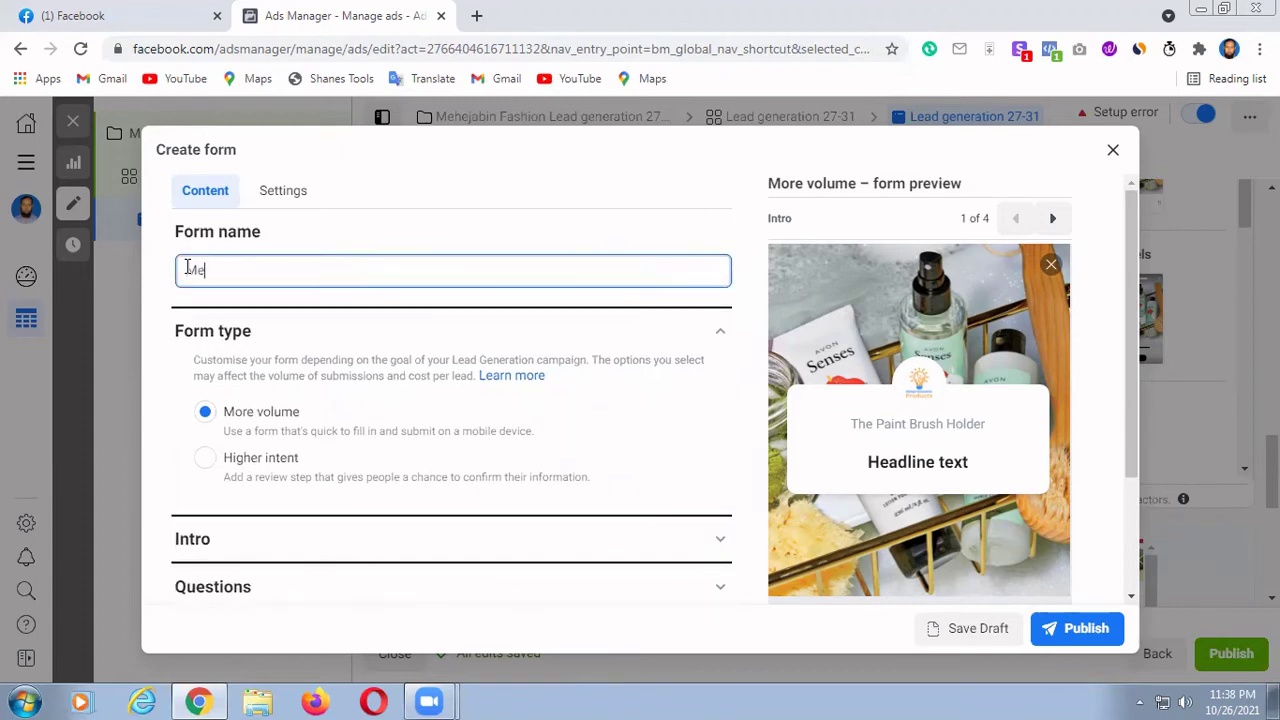
pyautogui.write('hejabin lead form')
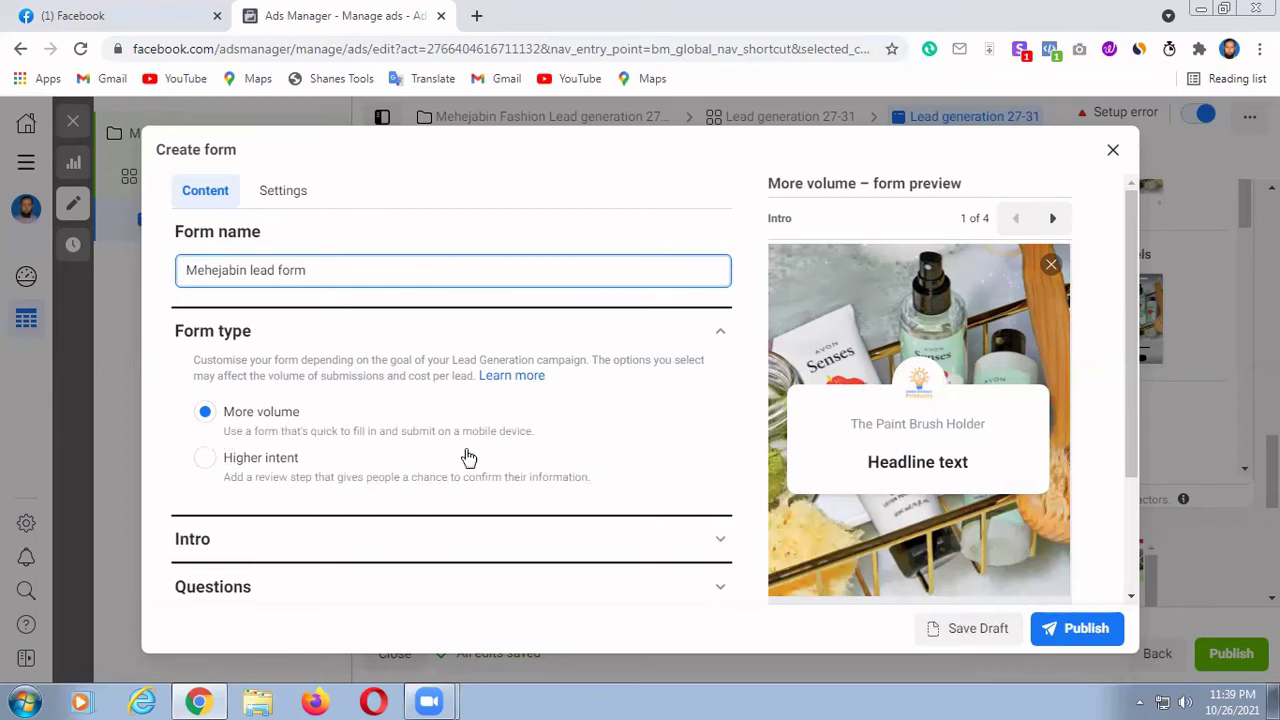
# Step: Expand the form's Intro section and set the greeting headline to "Welcome to mehejabin fashion"
pyautogui.scroll(-2, 635, 435)
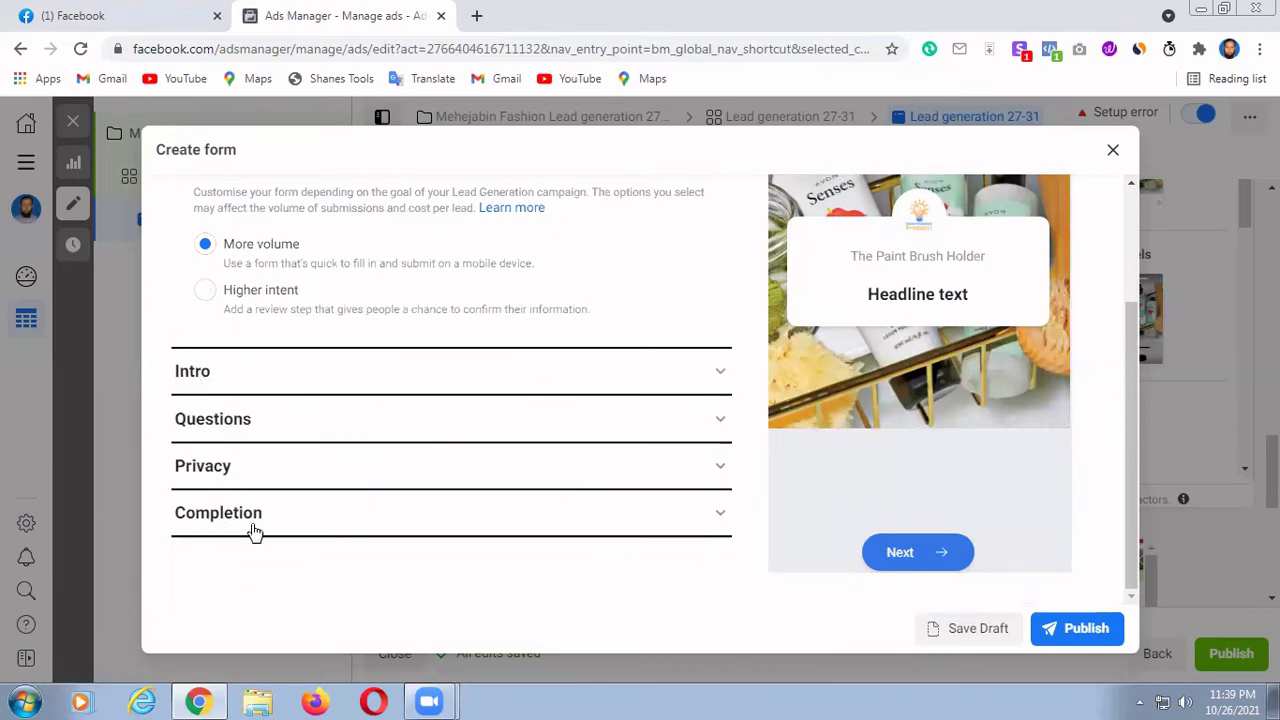
pyautogui.click(720, 373)
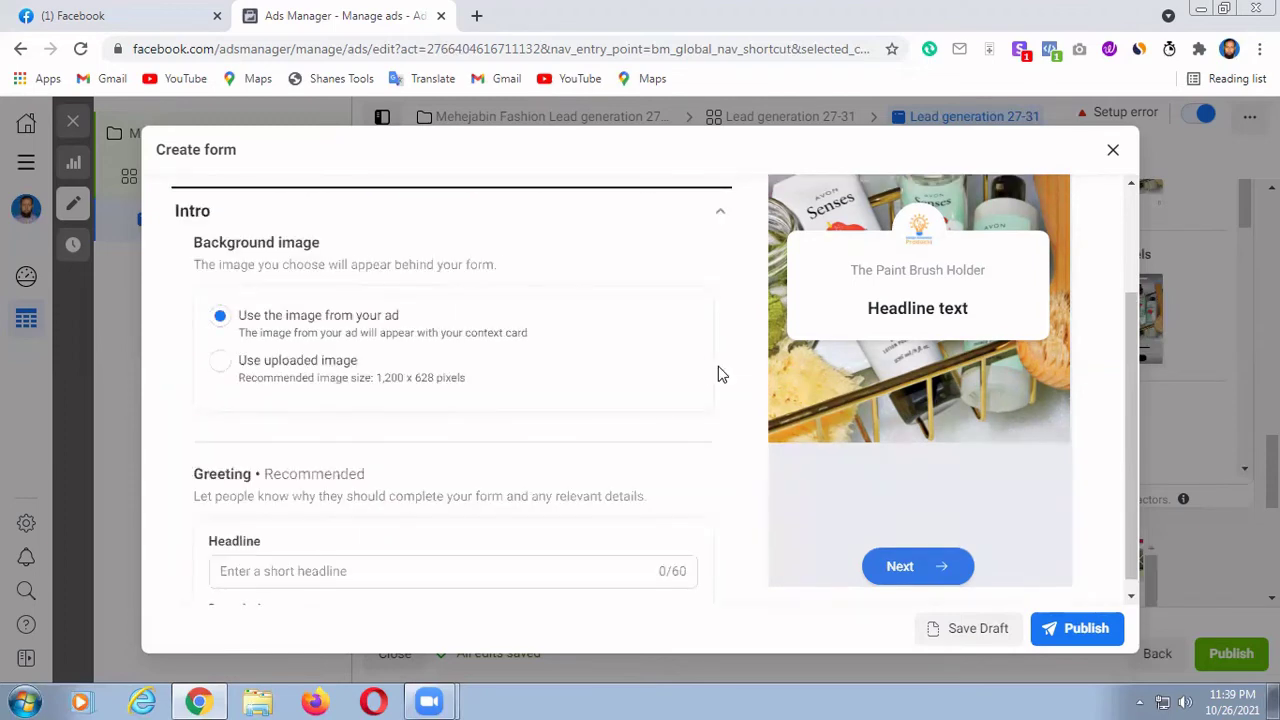
pyautogui.scroll(3, 616, 422)
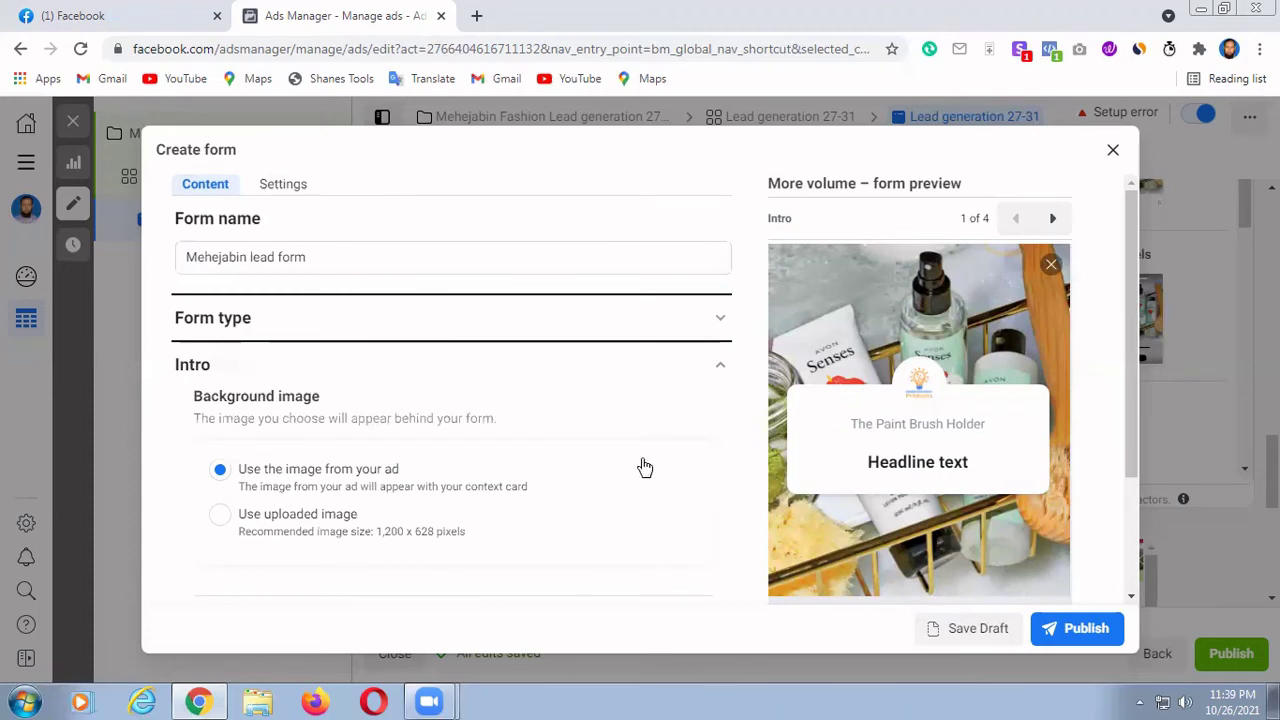
pyautogui.scroll(-1, 641, 464)
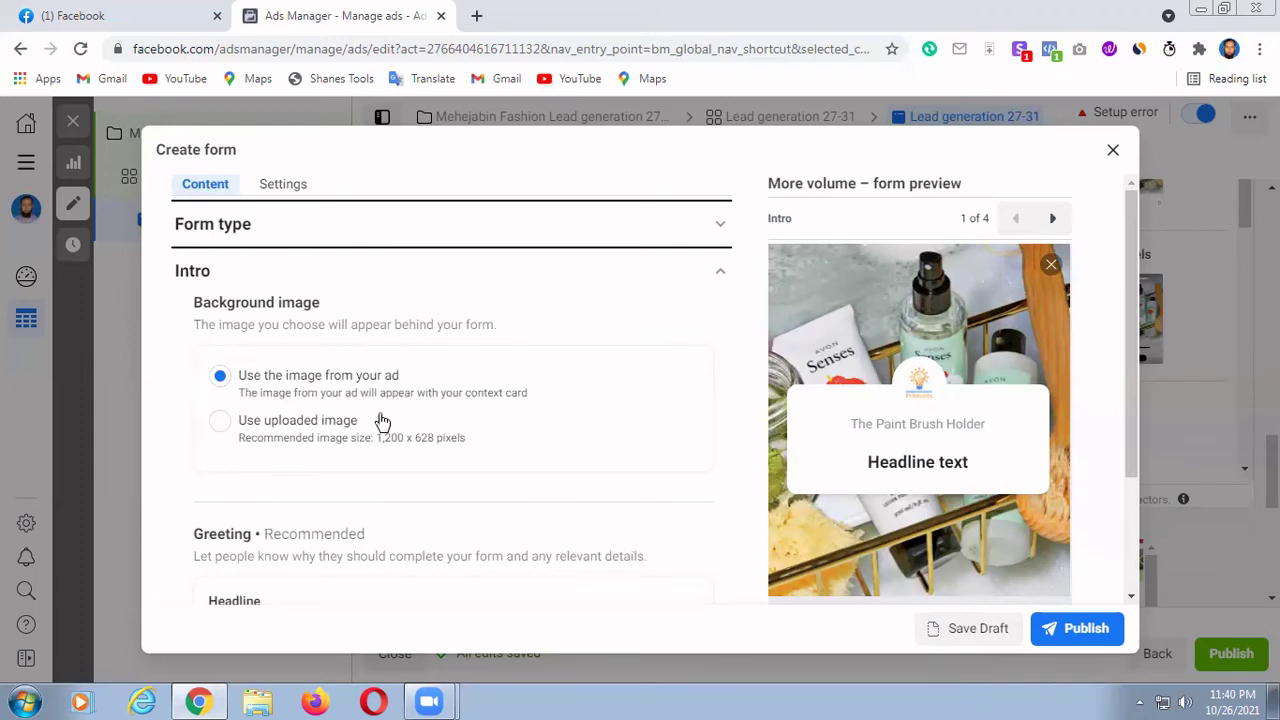
pyautogui.scroll(-3, 386, 446)
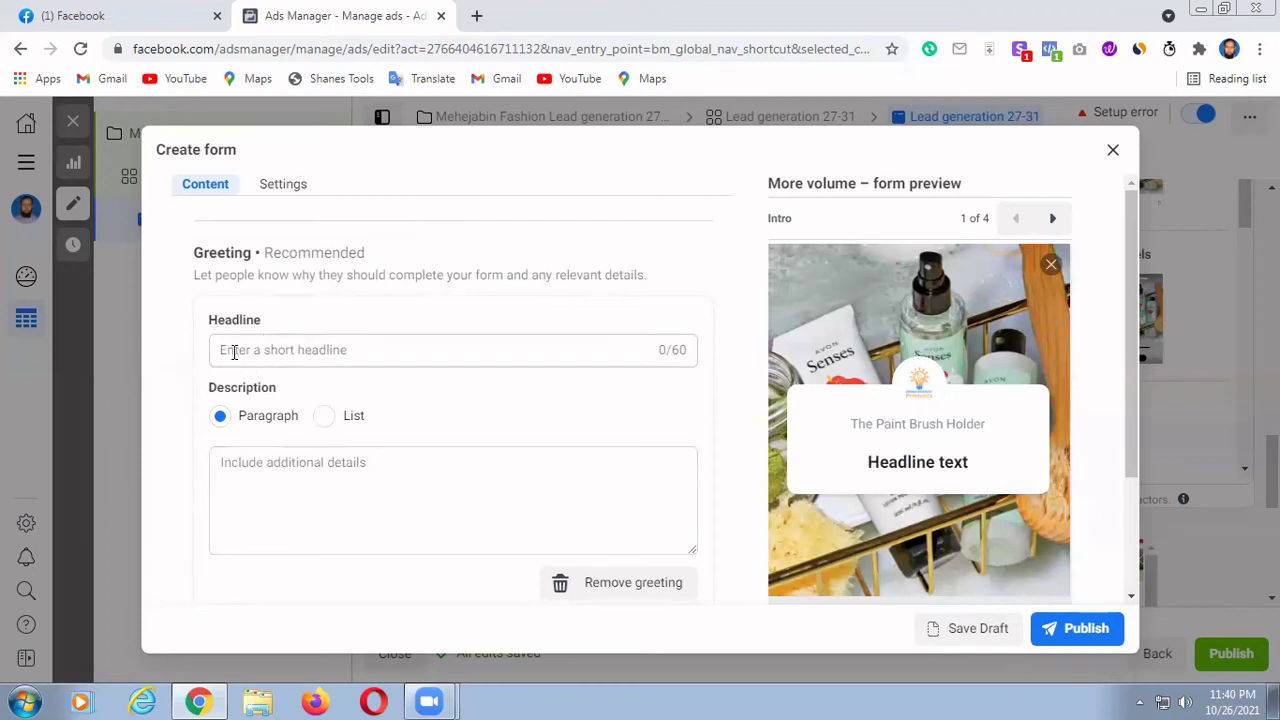
pyautogui.click(231, 352)
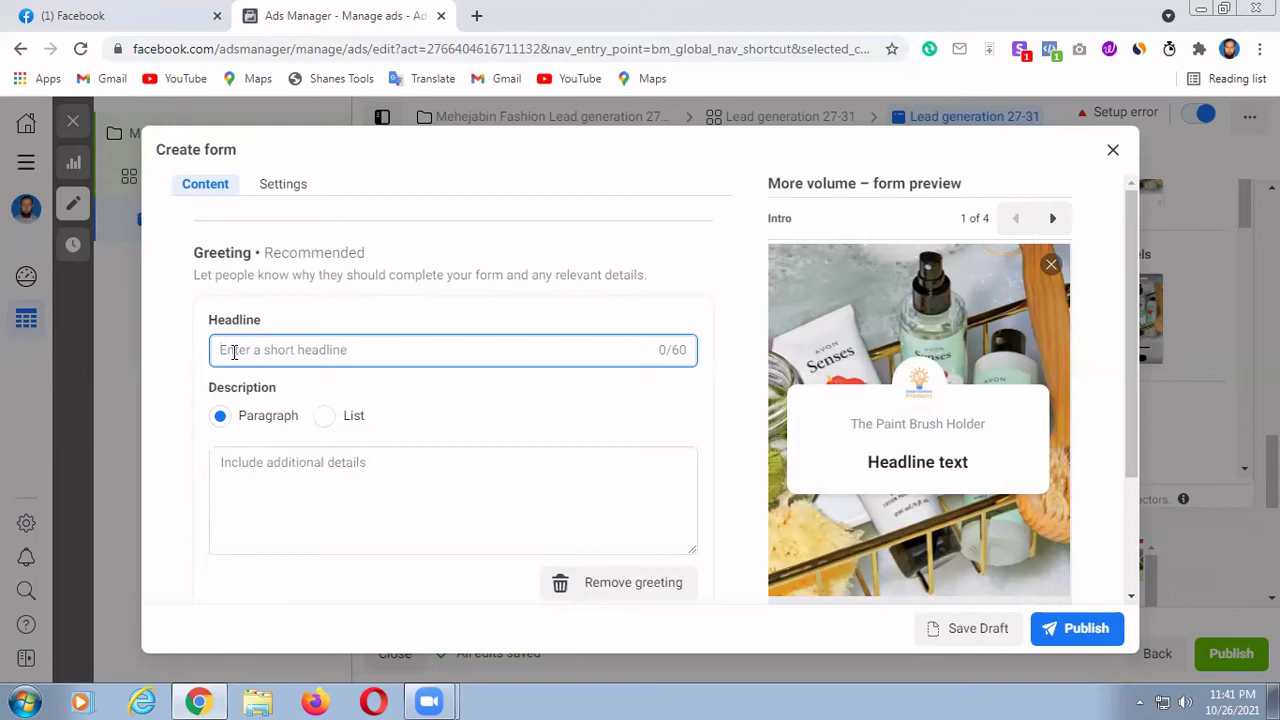
pyautogui.write('Wel')
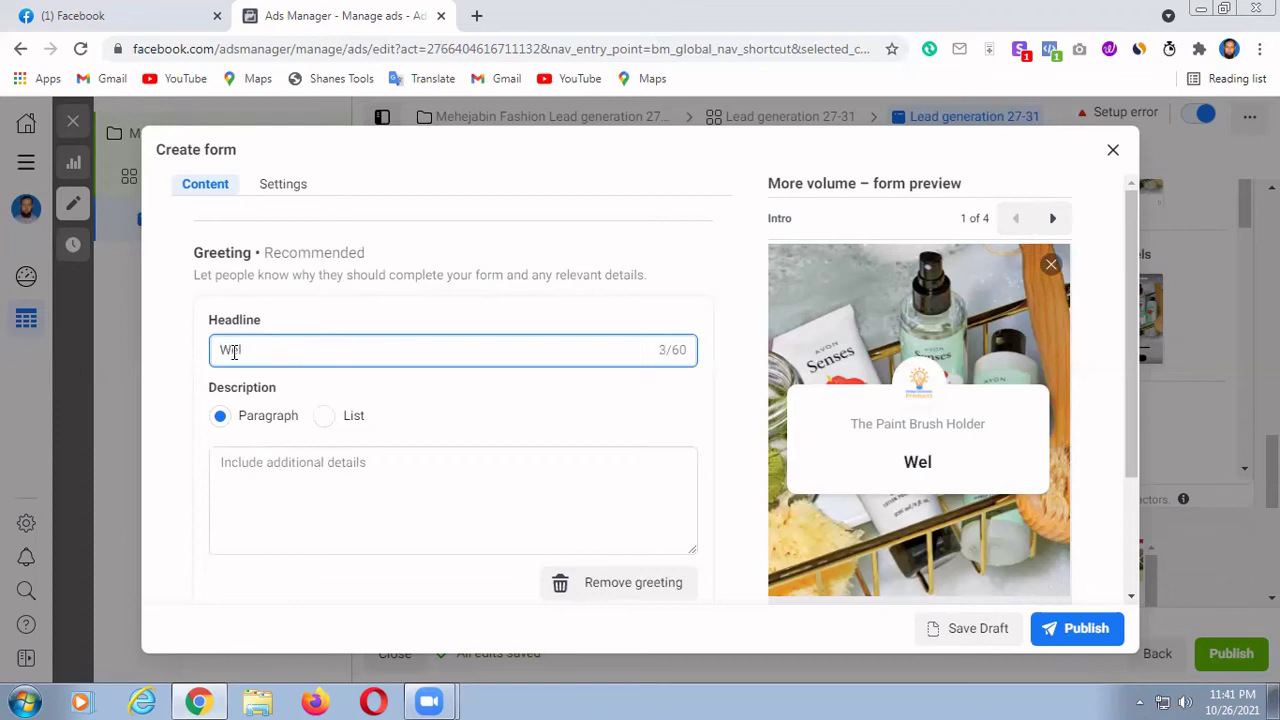
pyautogui.write('come to')
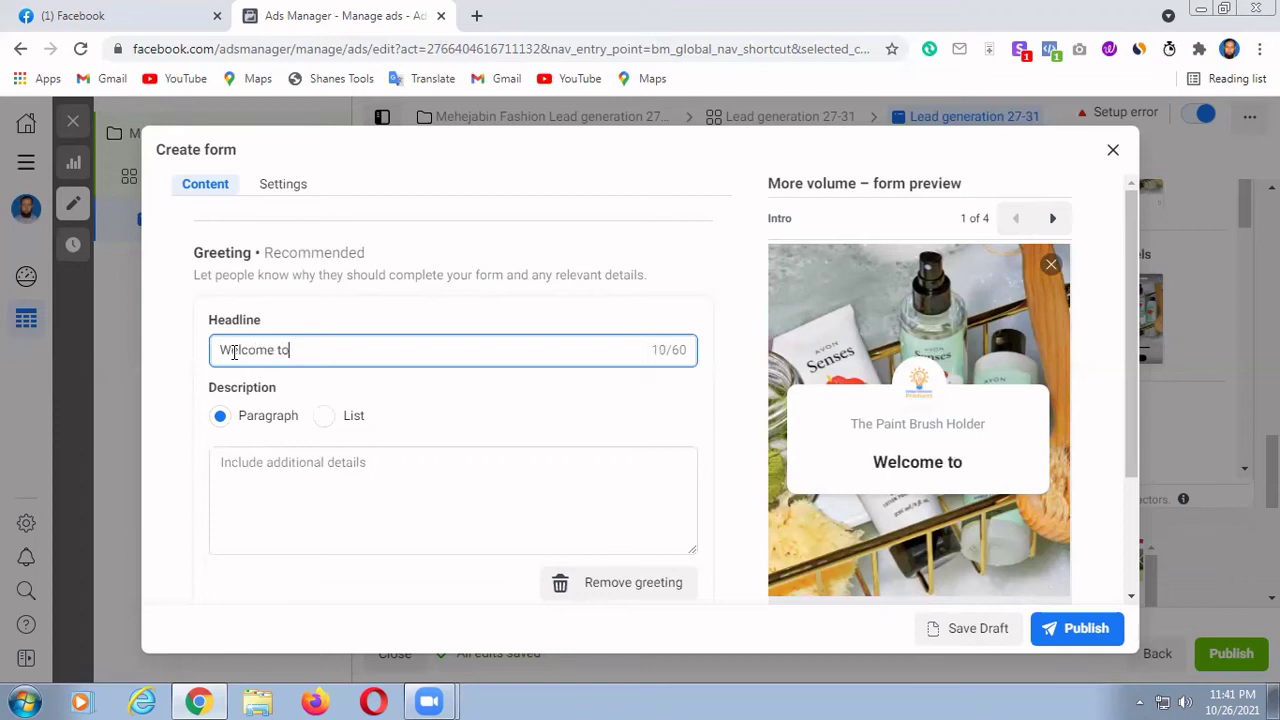
pyautogui.write(' meh')
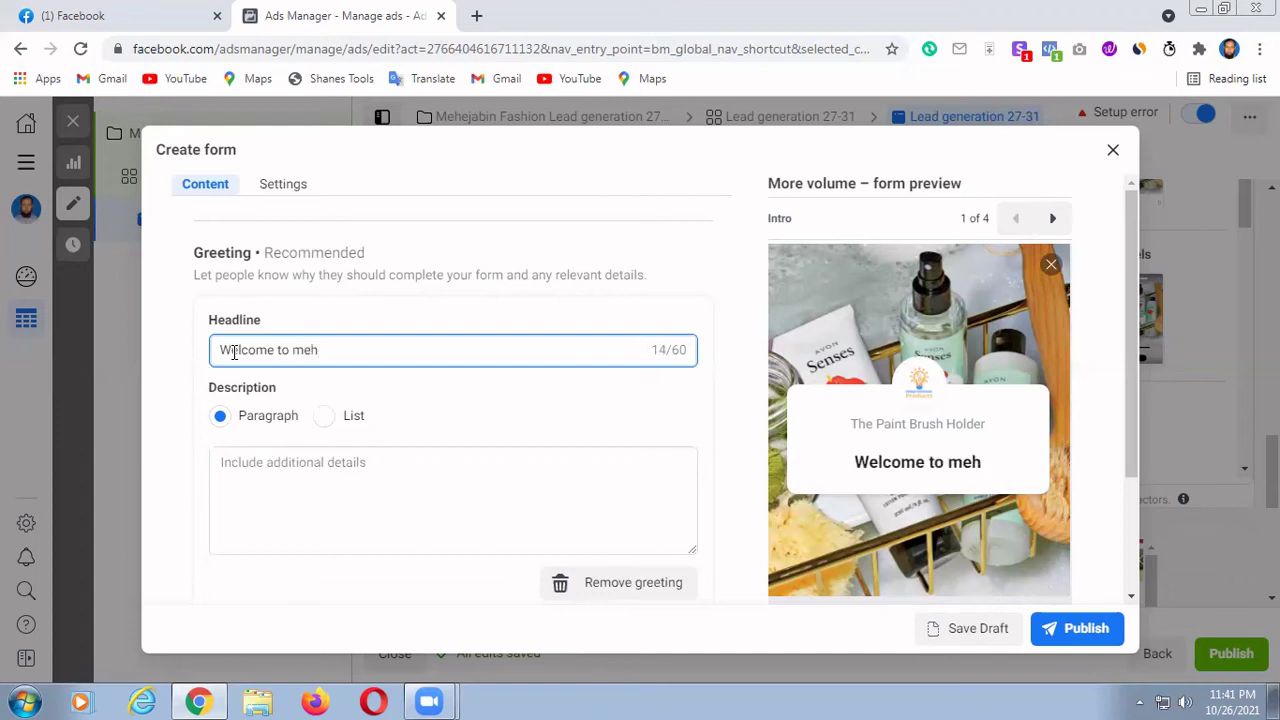
pyautogui.write('ej')
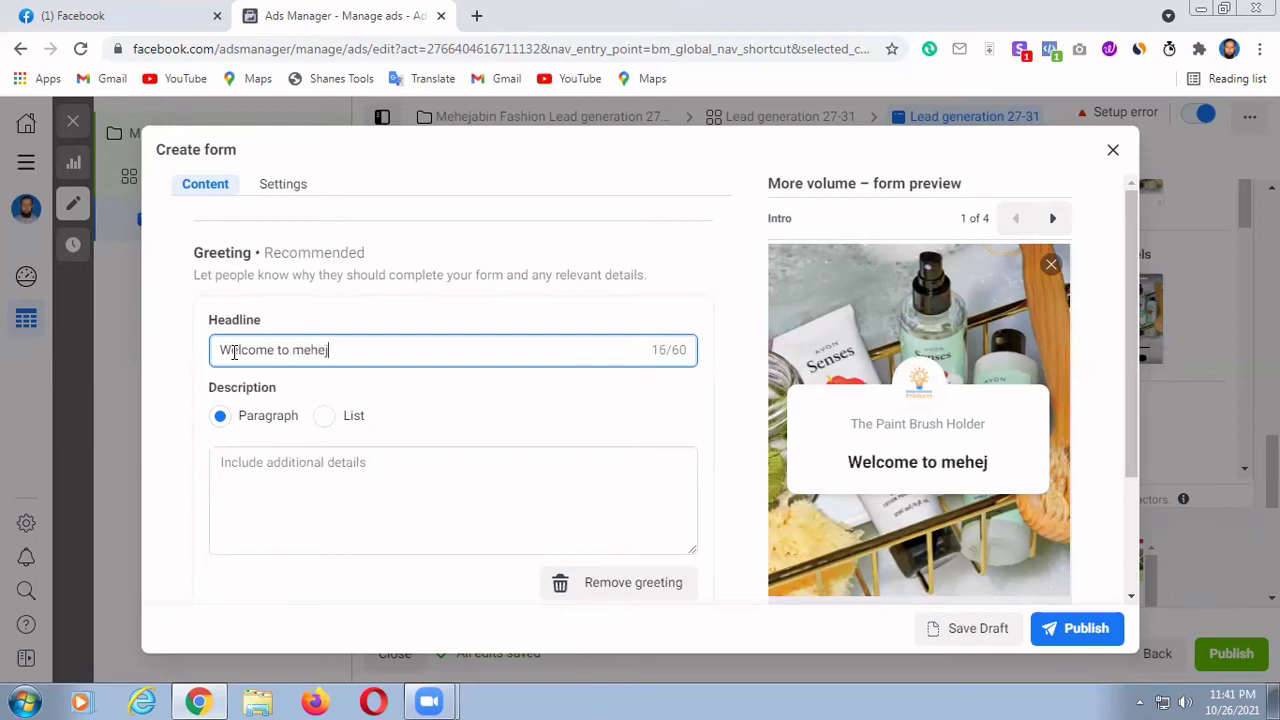
pyautogui.write('abi')
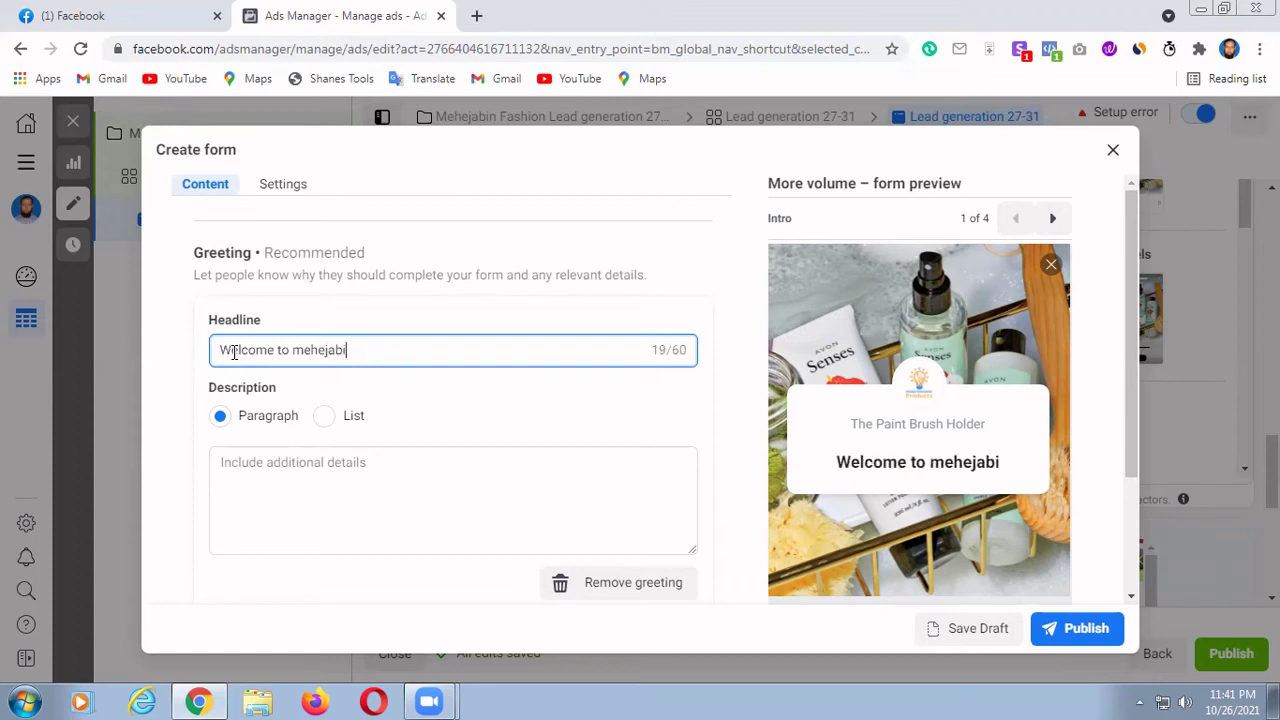
pyautogui.write('n fa')
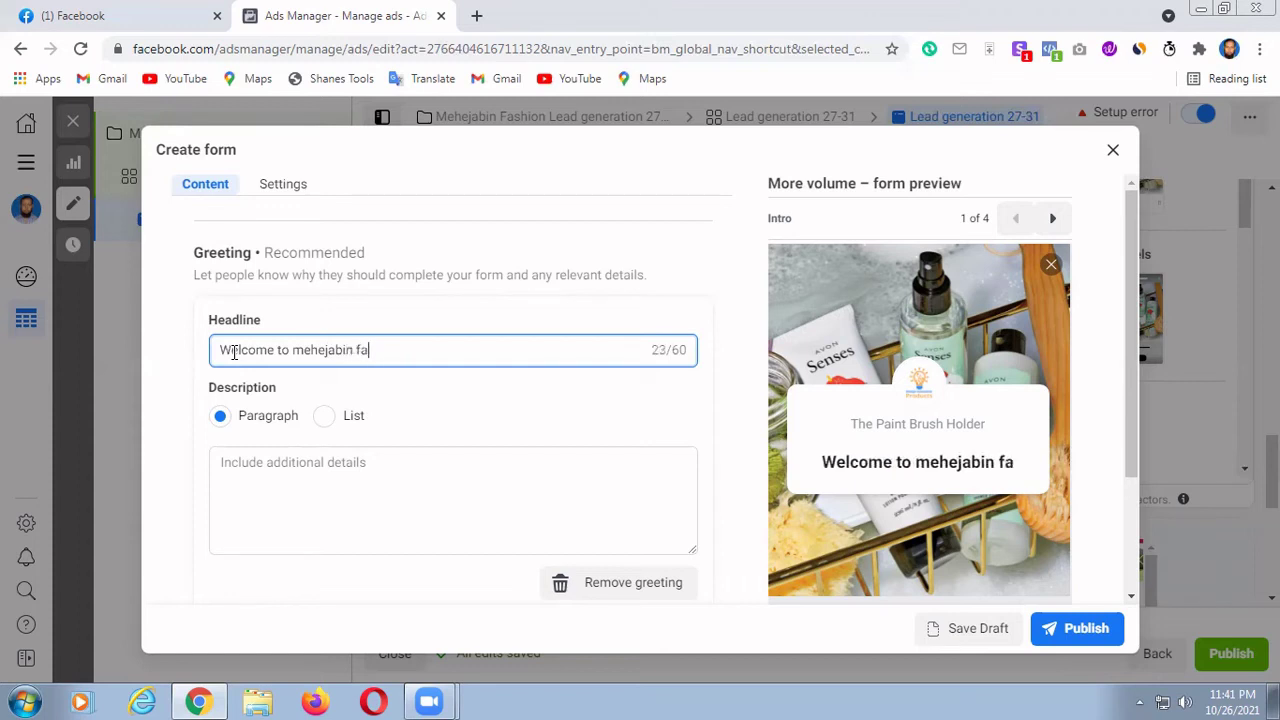
pyautogui.write('shio')
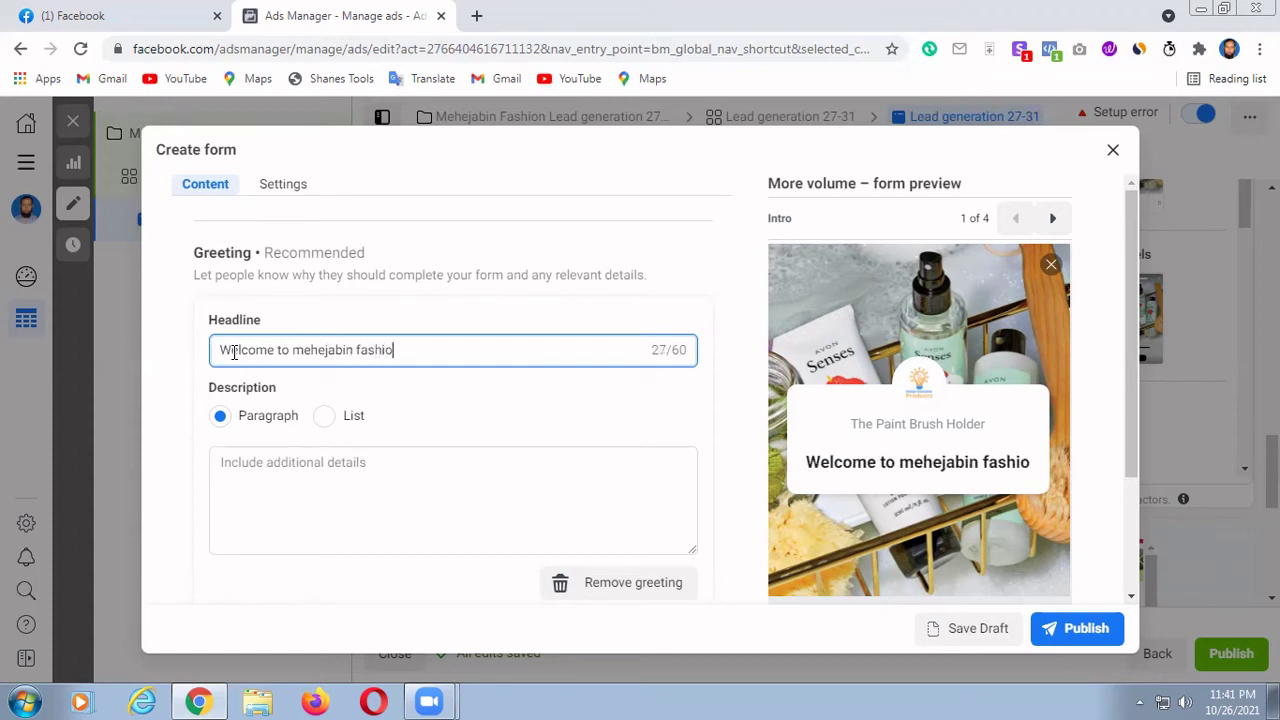
pyautogui.write('n')
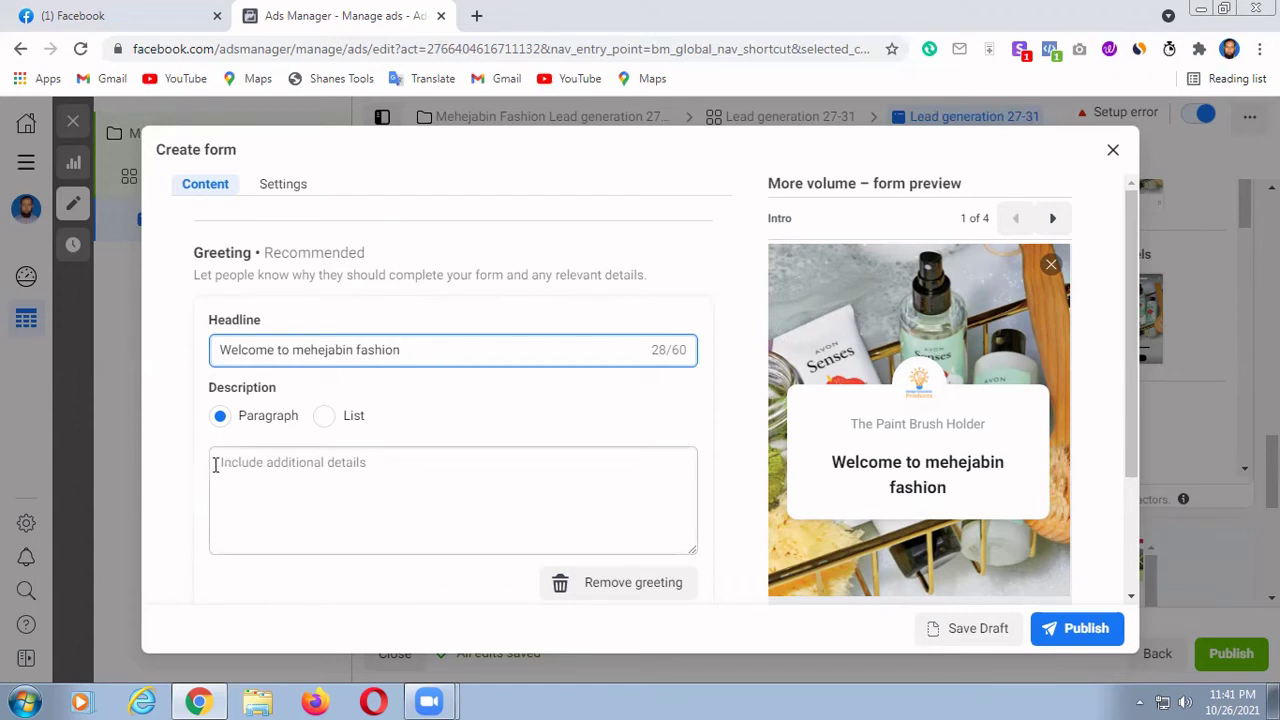
# Step: Fill the greeting's paragraph description with the filler text "hhhggfghhhggfff" and collapse the Intro section
pyautogui.click(294, 469)
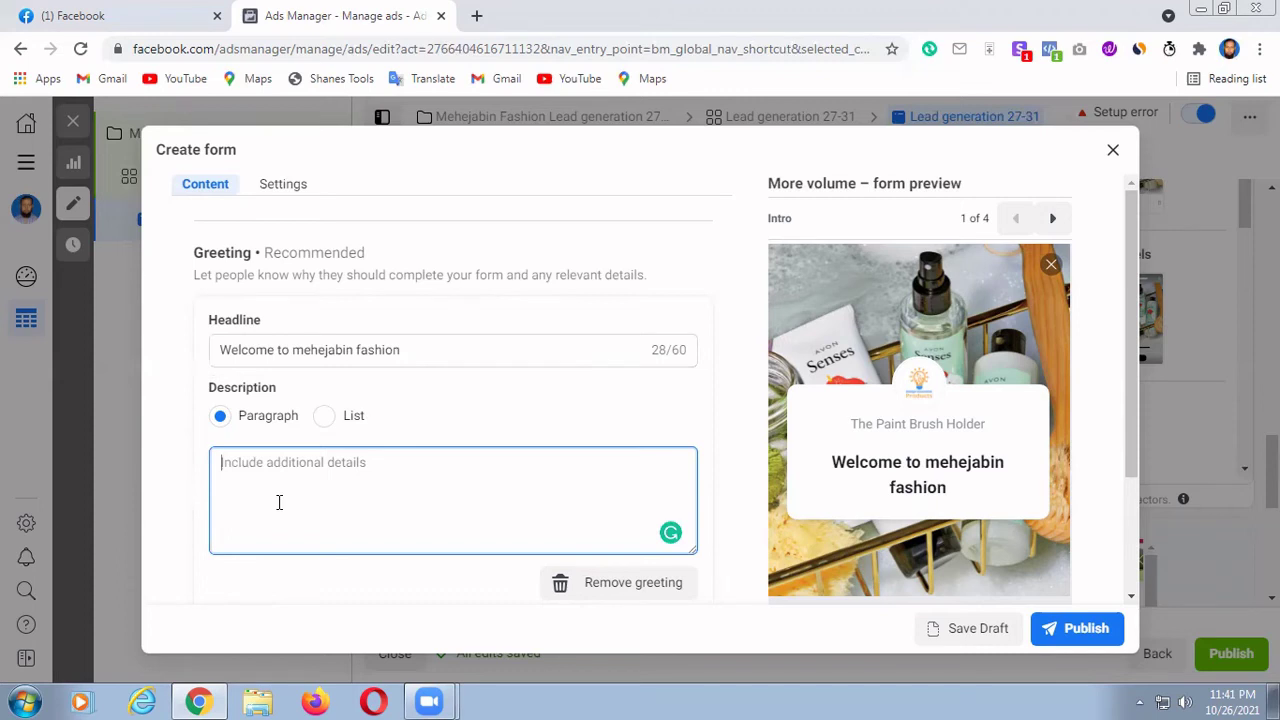
pyautogui.write('hhhgg')
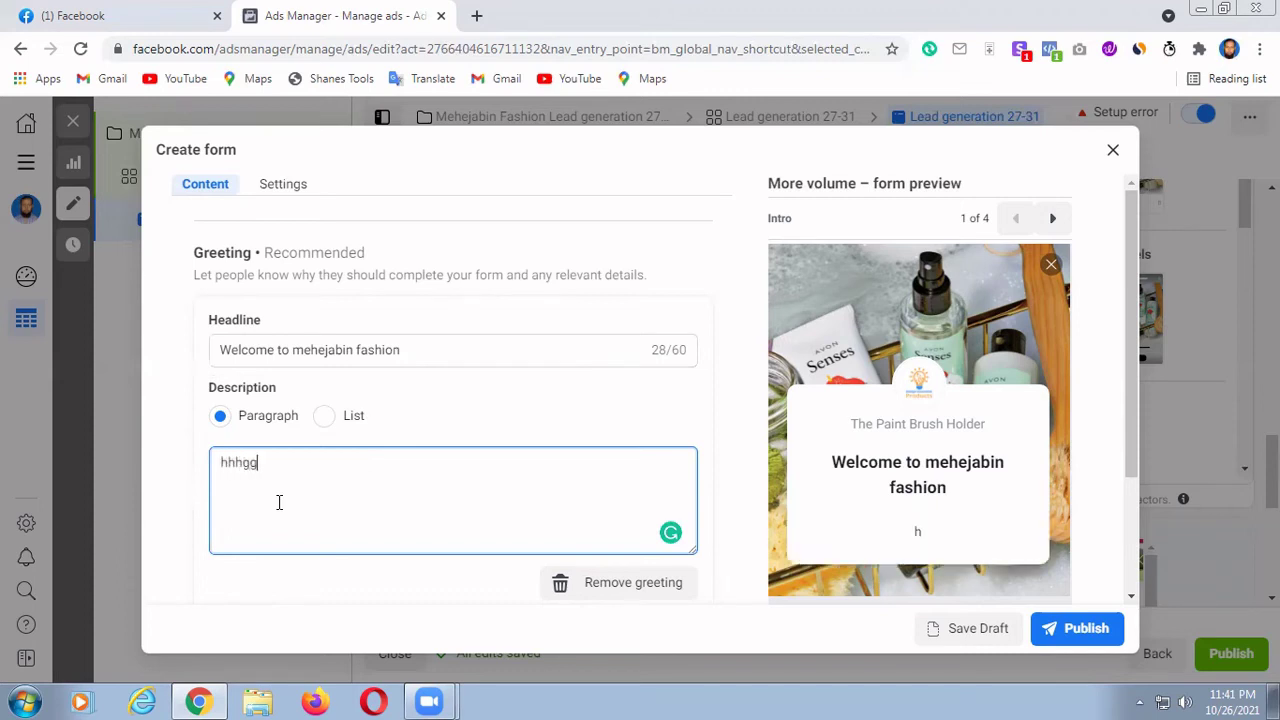
pyautogui.write('fghhhgg')
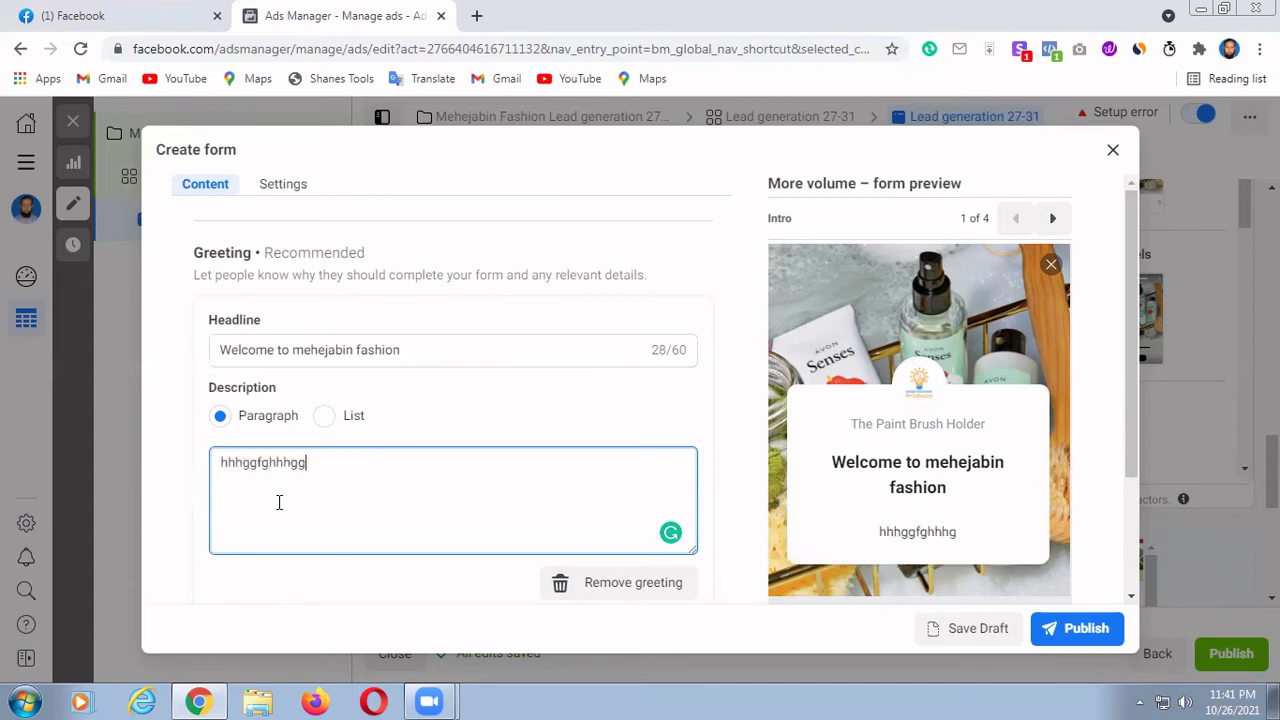
pyautogui.write('ff')
pyautogui.scroll(-1, 491, 406)
pyautogui.scroll(5, 481, 381)
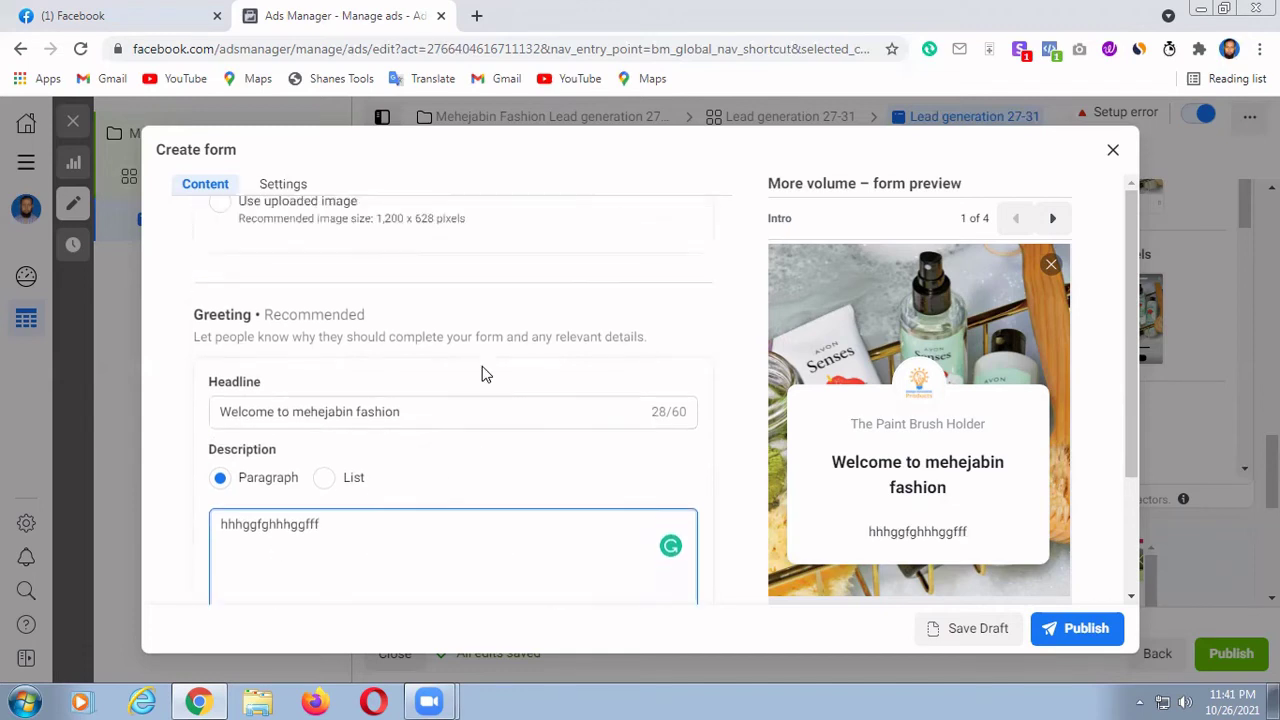
pyautogui.scroll(1, 461, 390)
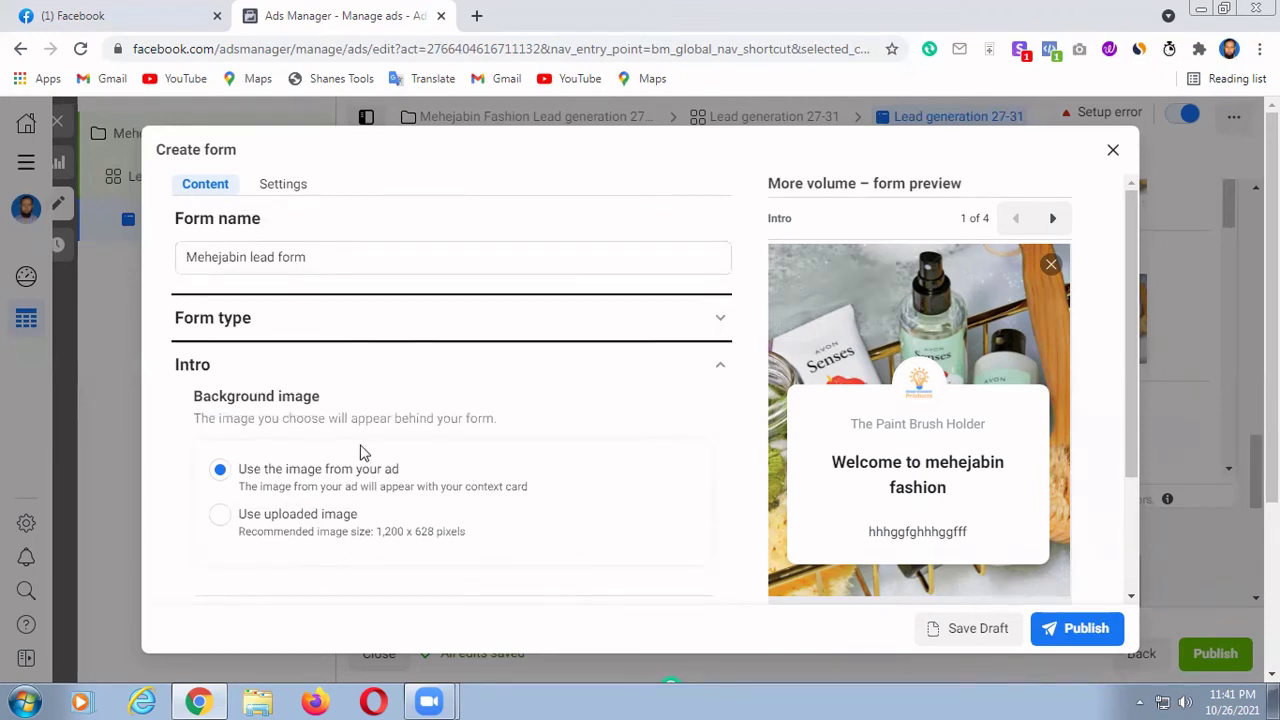
pyautogui.click(722, 373)
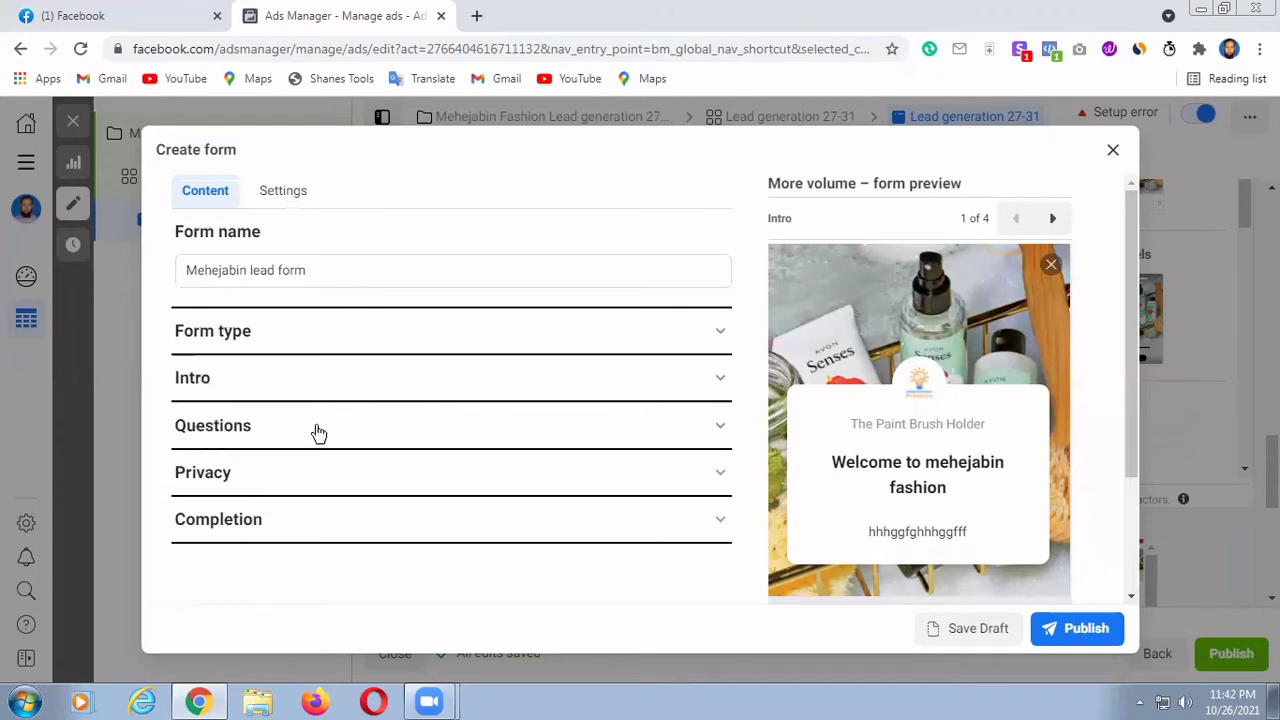
# Step: Expand the Questions section and add a multiple-choice custom question reading "Where you from"
pyautogui.click(720, 431)
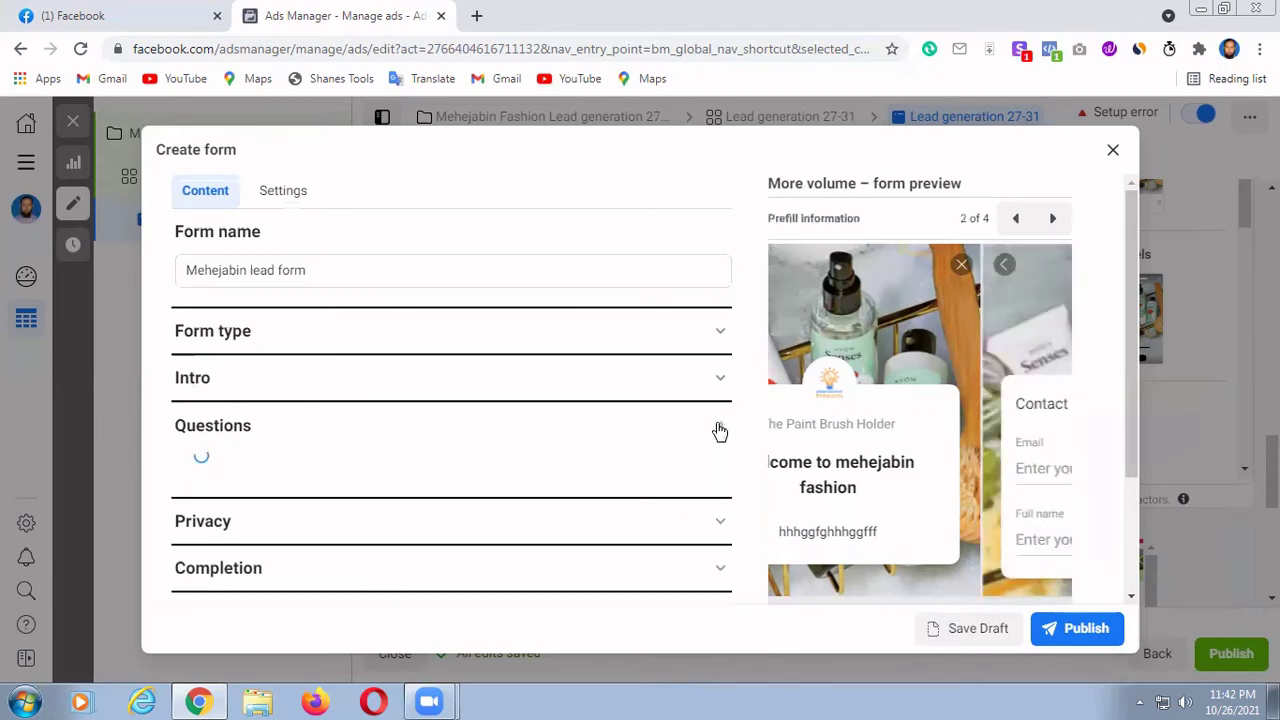
pyautogui.scroll(-1, 511, 472)
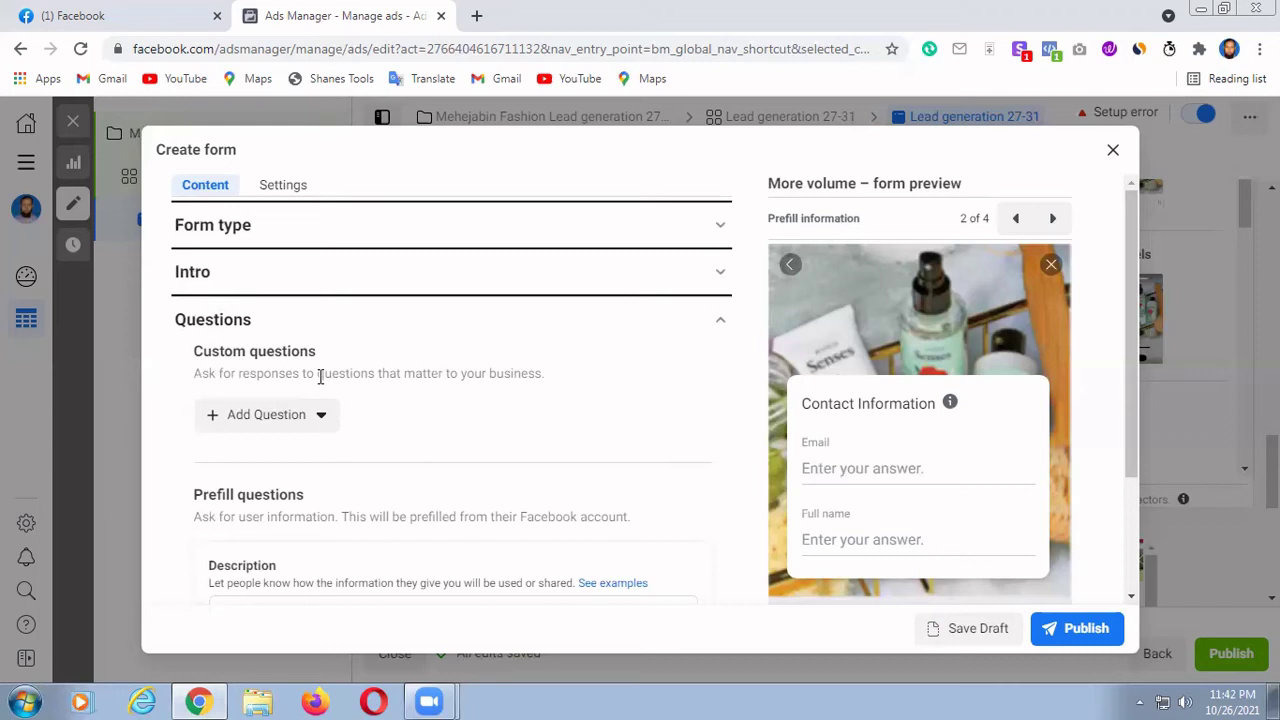
pyautogui.click(284, 414)
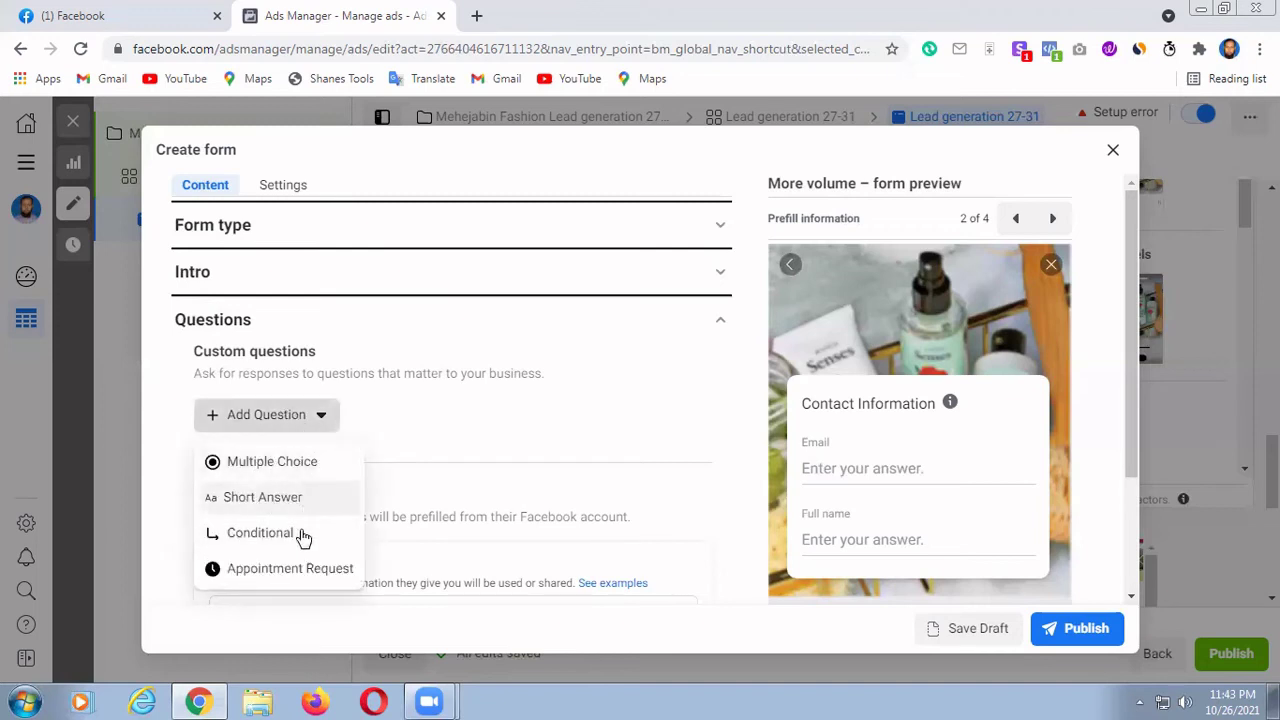
pyautogui.click(262, 466)
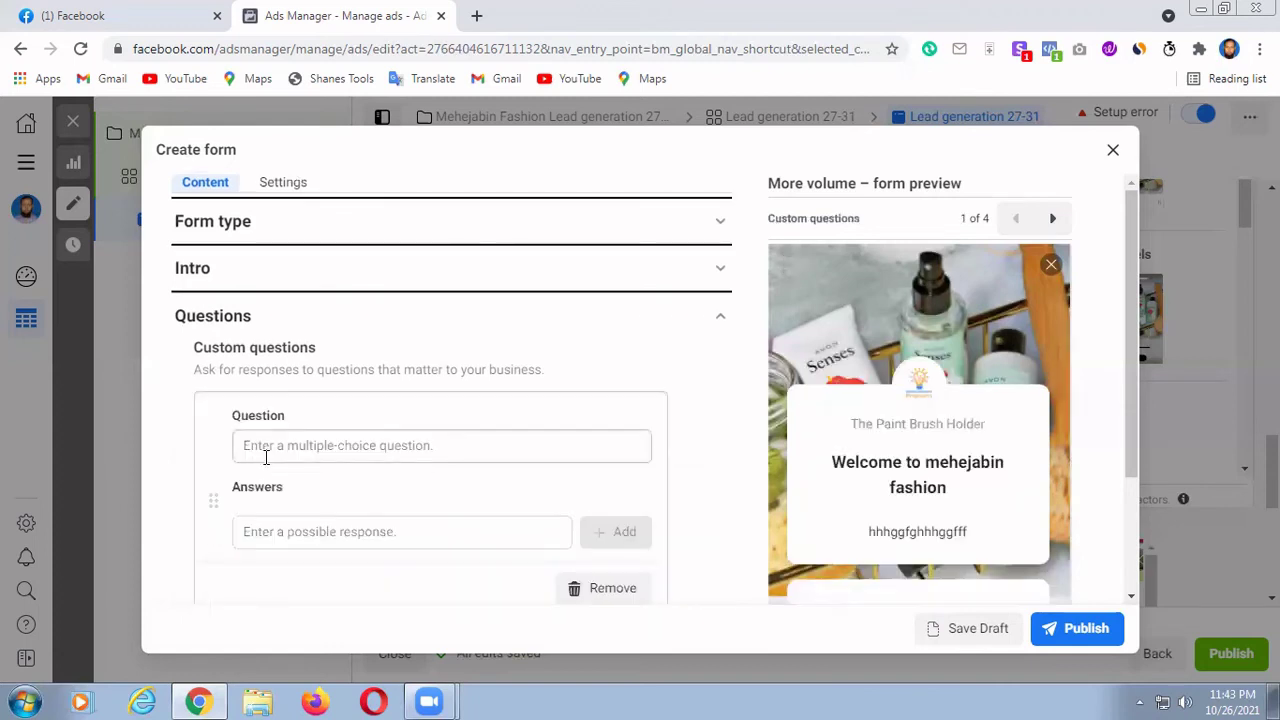
pyautogui.click(257, 441)
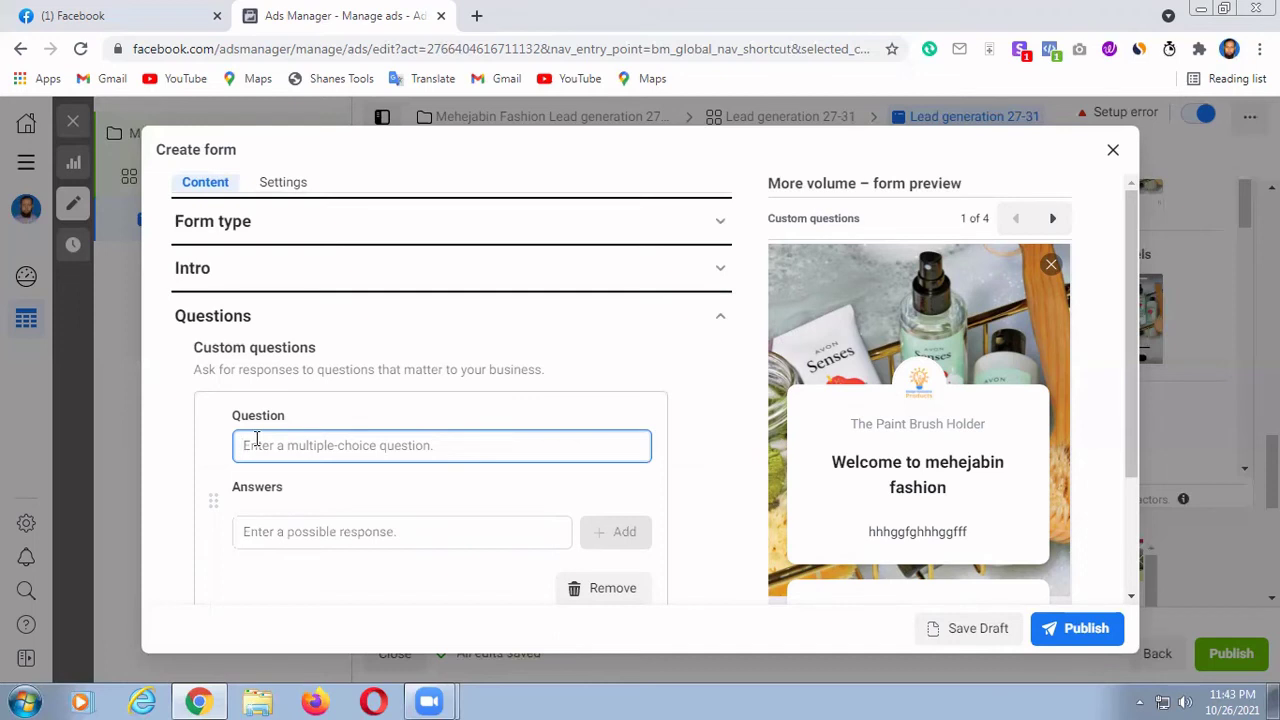
pyautogui.write('W')
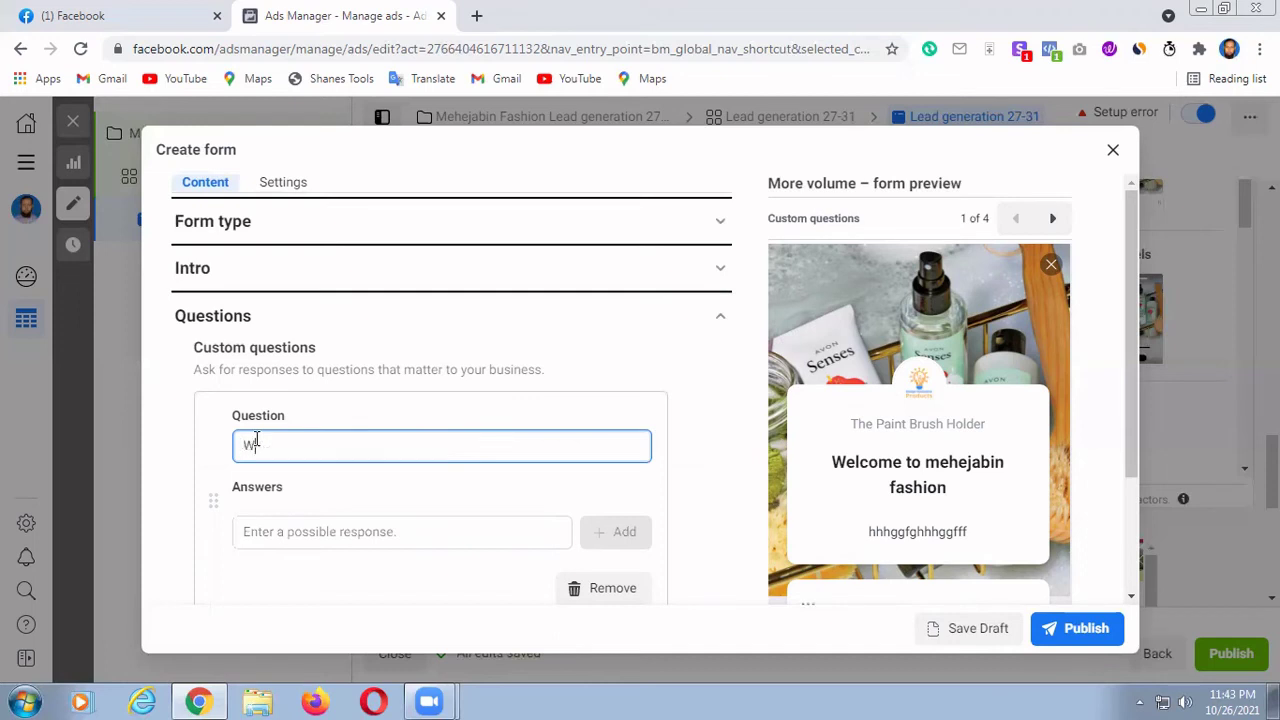
pyautogui.write('here you from')
# Step: Add "Dinajpur" as the first possible answer to the "Where you from" question
pyautogui.scroll(-1, 681, 444)
pyautogui.scroll(-1, 681, 444)
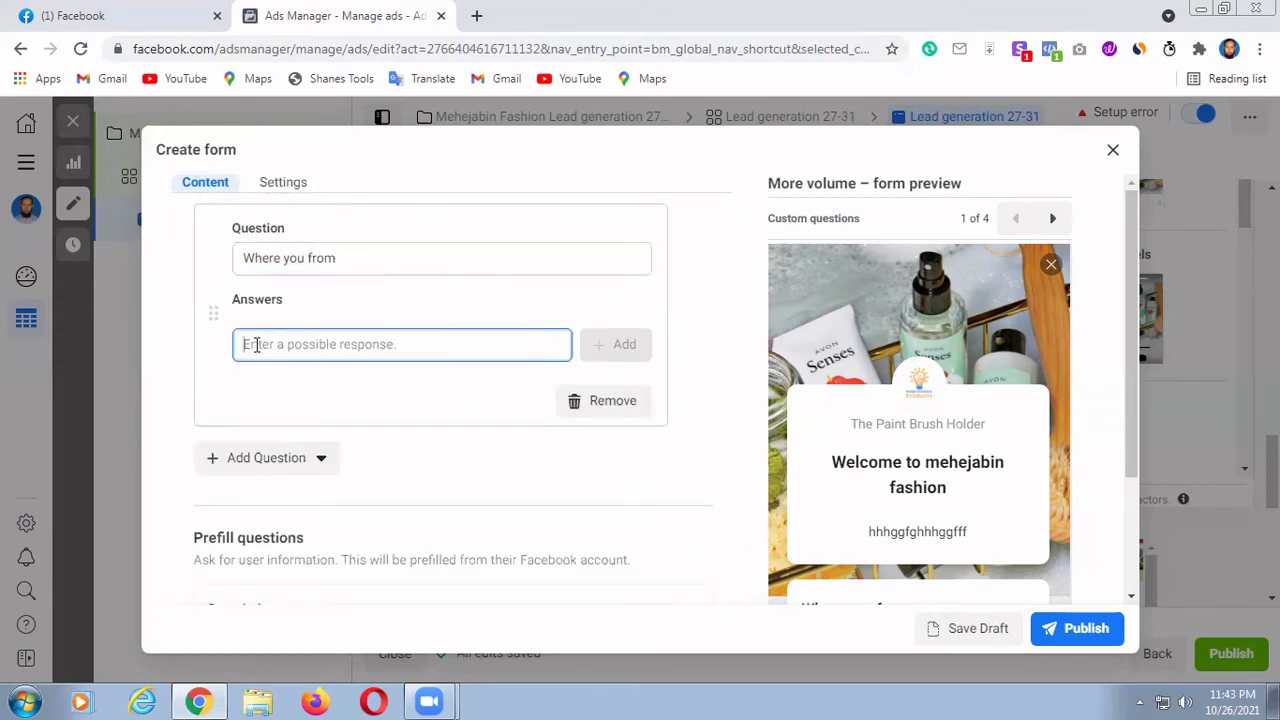
pyautogui.click(257, 344)
pyautogui.write('D')
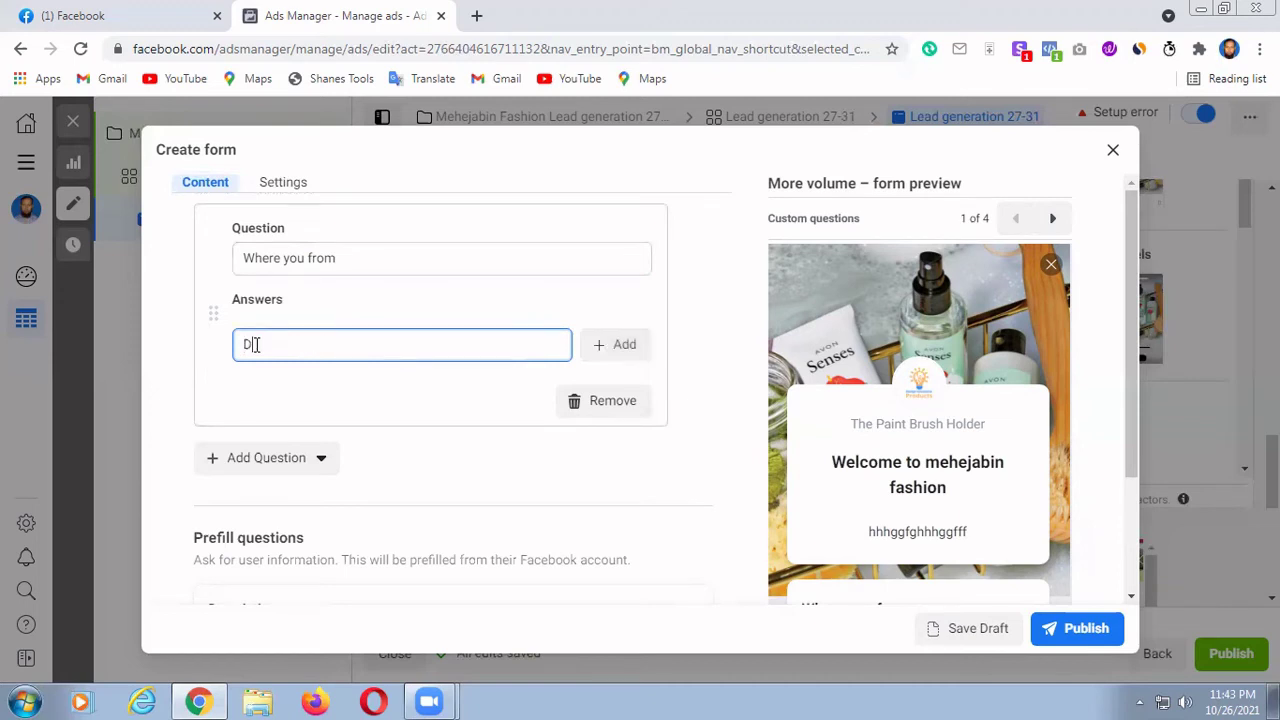
pyautogui.write('inajpur')
pyautogui.click(598, 354)
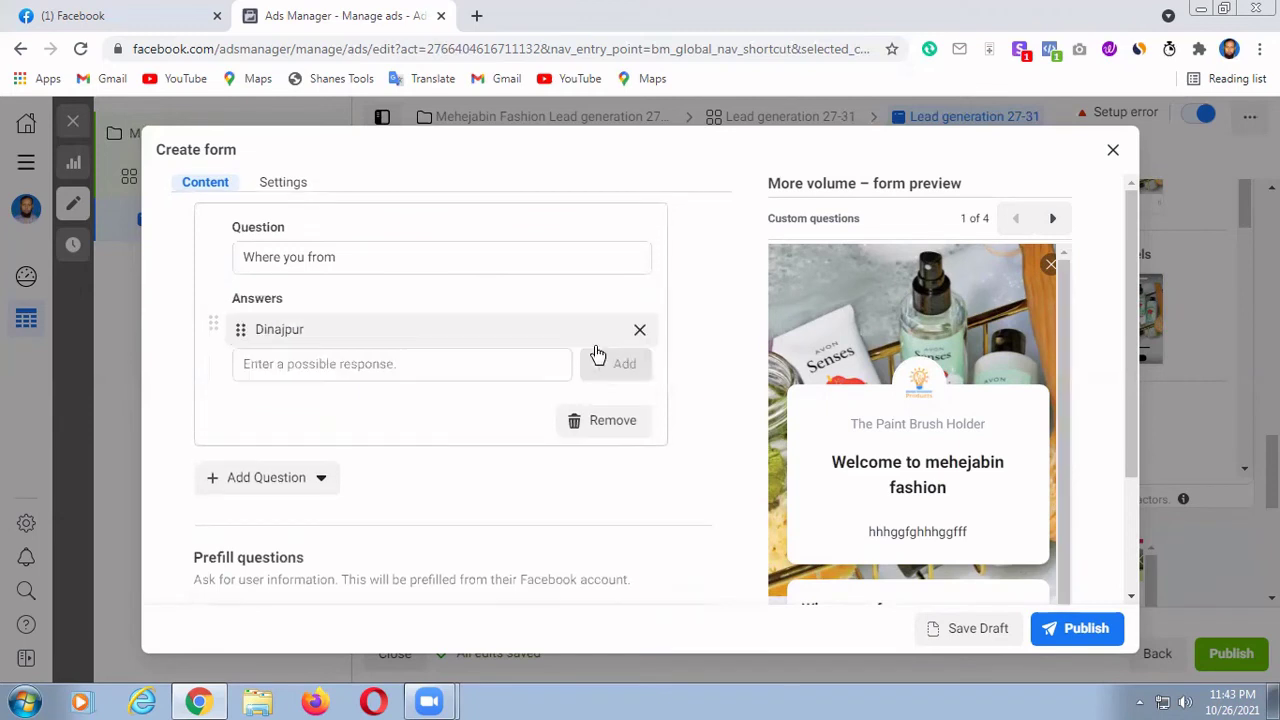
# Step: Add "Rangpur" and "Nilphamari" as further possible answers to the "Where you from" question
pyautogui.click(258, 365)
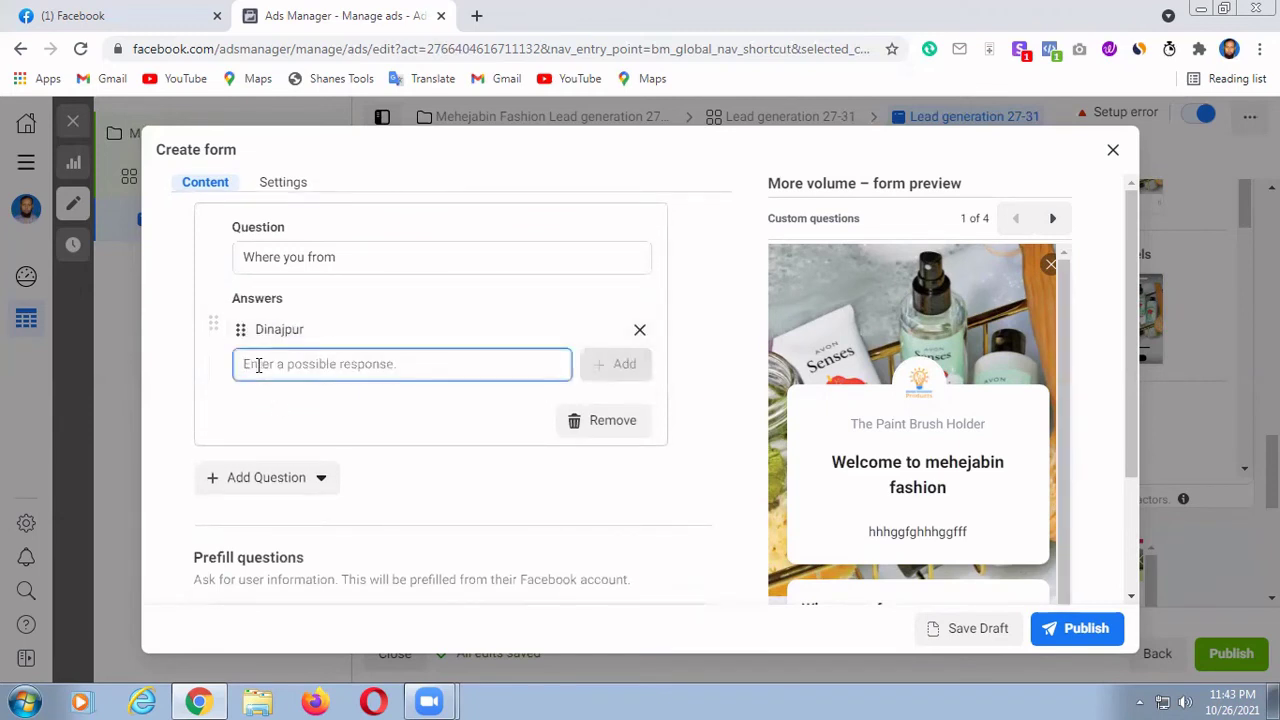
pyautogui.write('Ran')
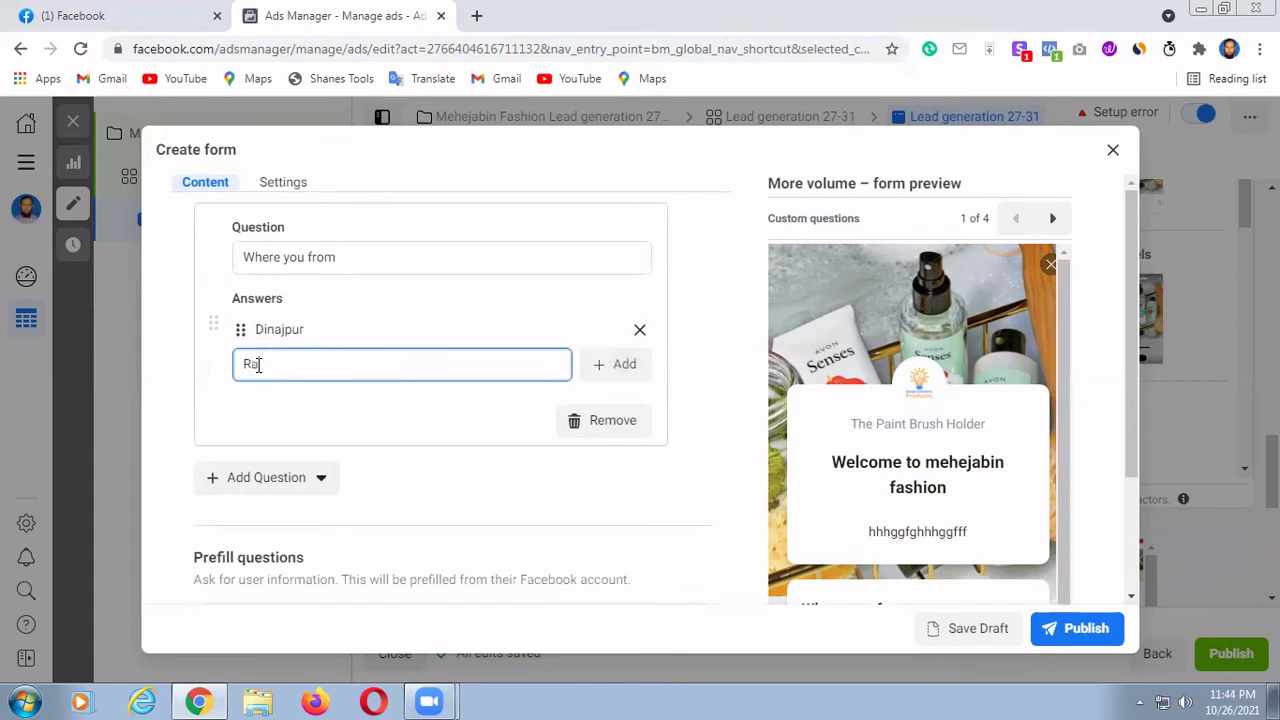
pyautogui.write('gpur')
pyautogui.click(620, 367)
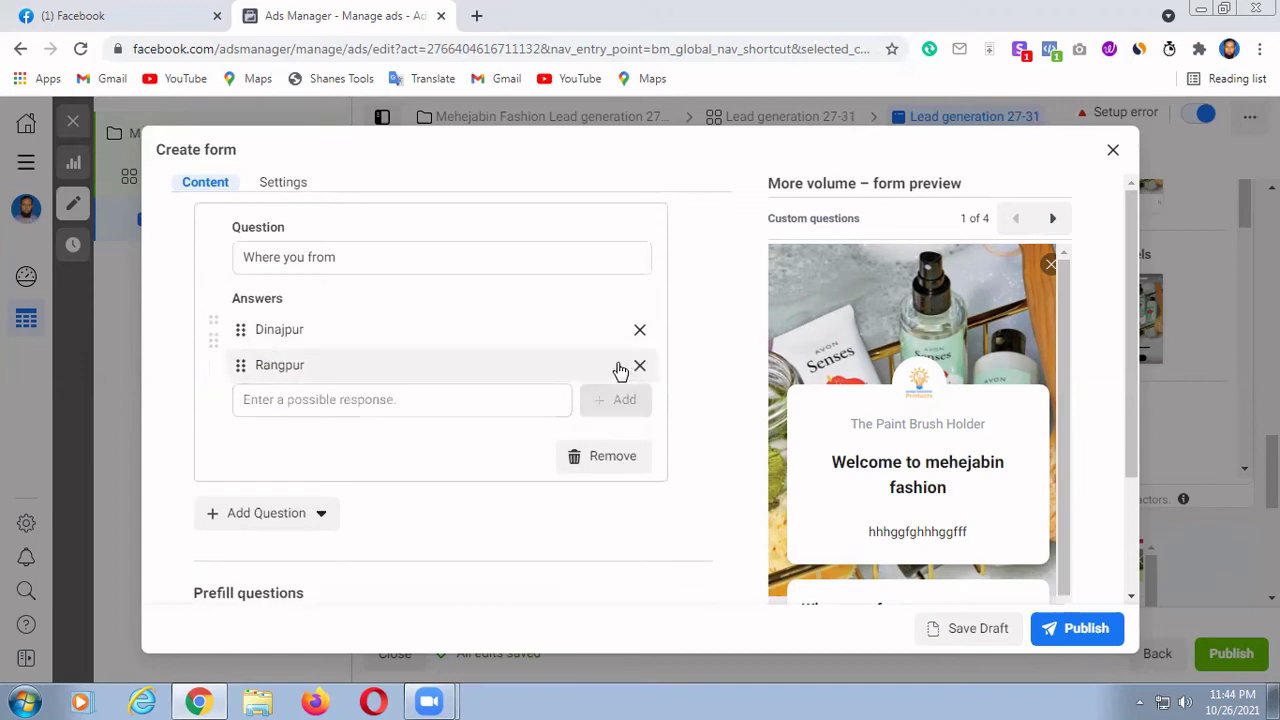
pyautogui.click(274, 402)
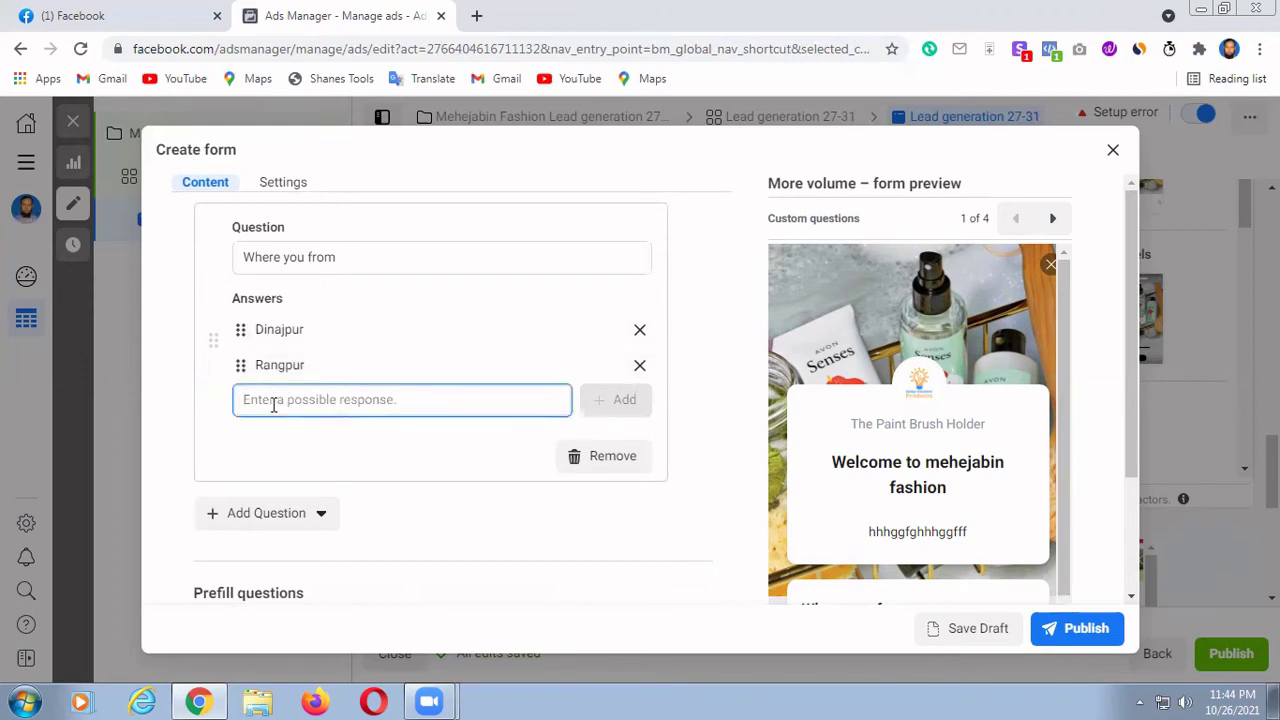
pyautogui.write('Nil')
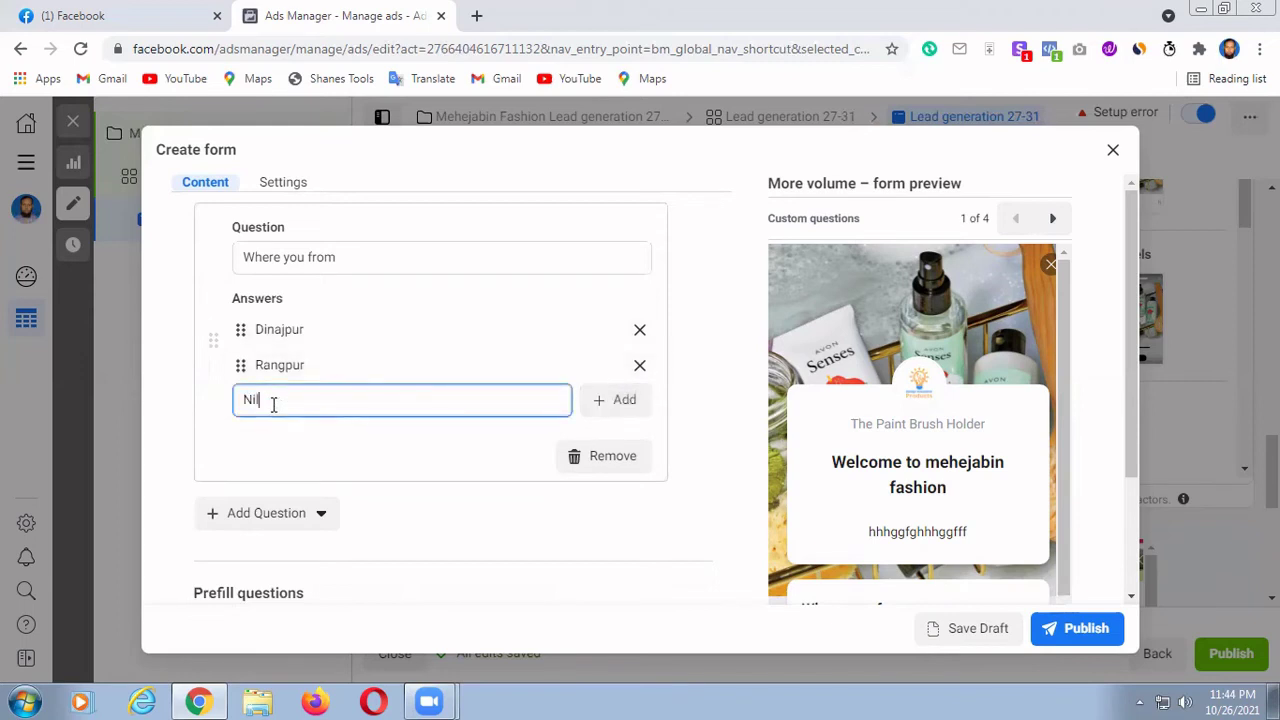
pyautogui.write('phamari')
pyautogui.click(603, 406)
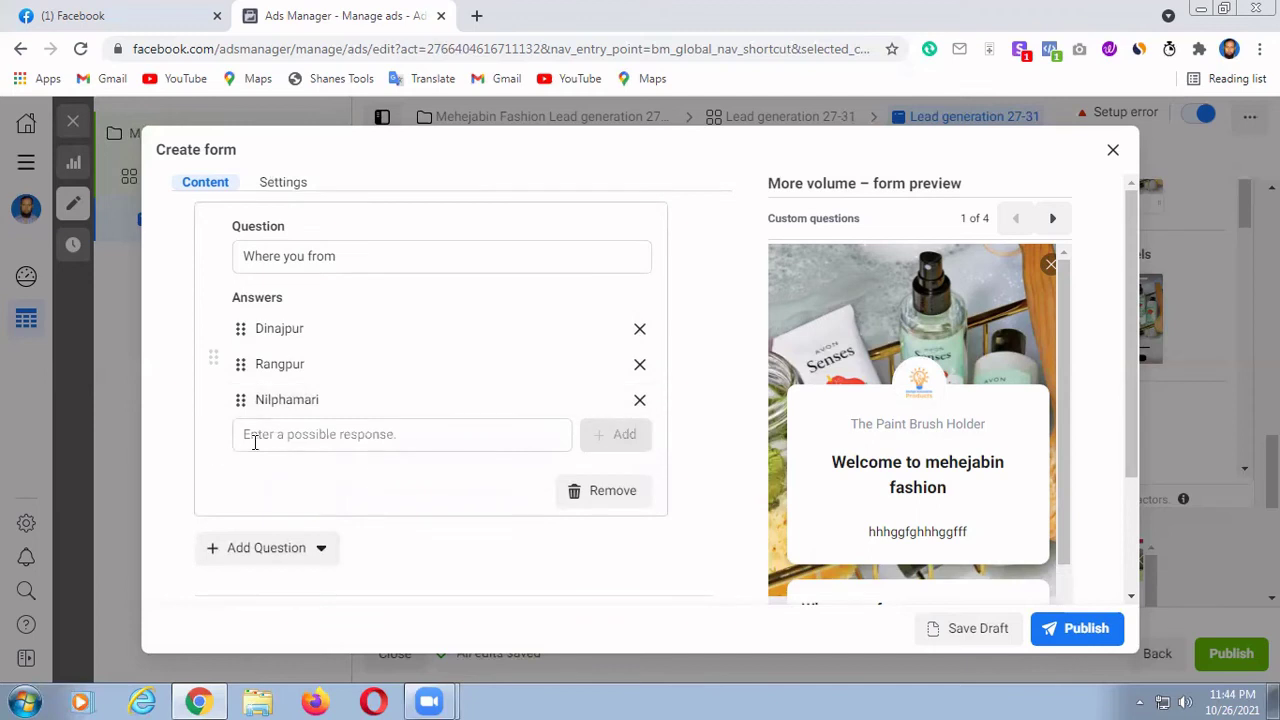
# Step: Add "Others" as the last possible answer to the "Where you from" question
pyautogui.click(250, 434)
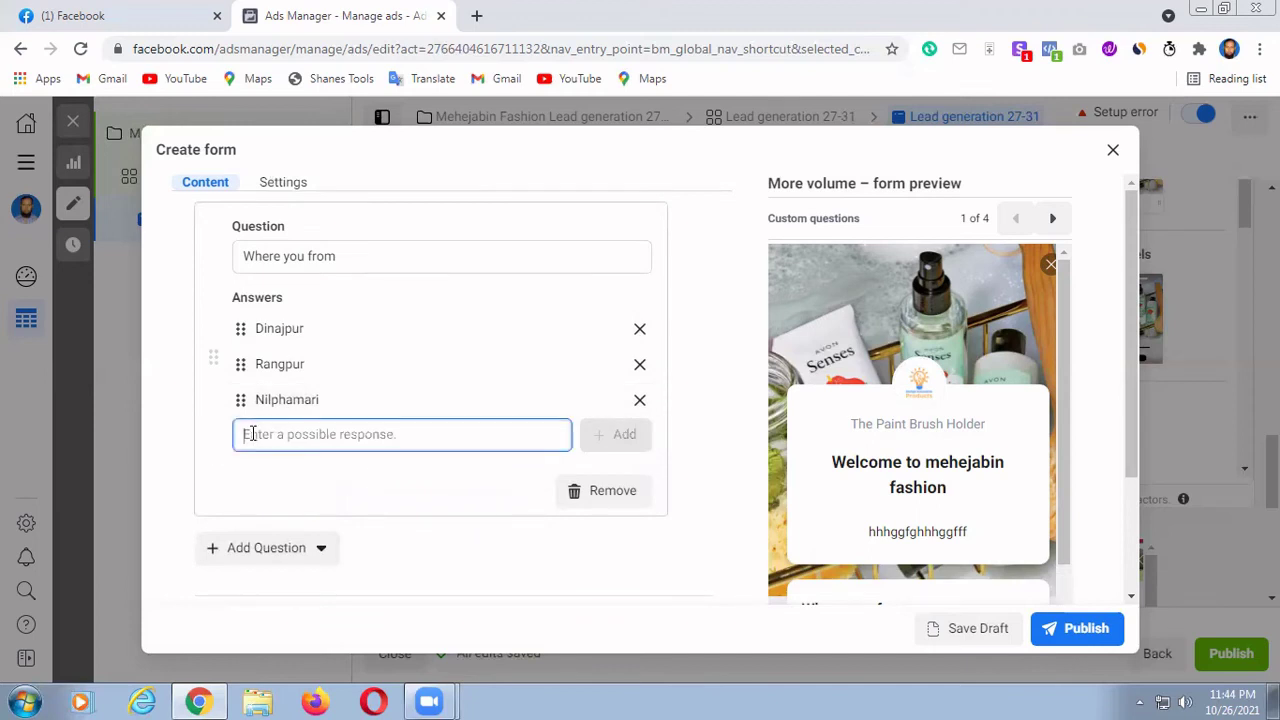
pyautogui.write('O')
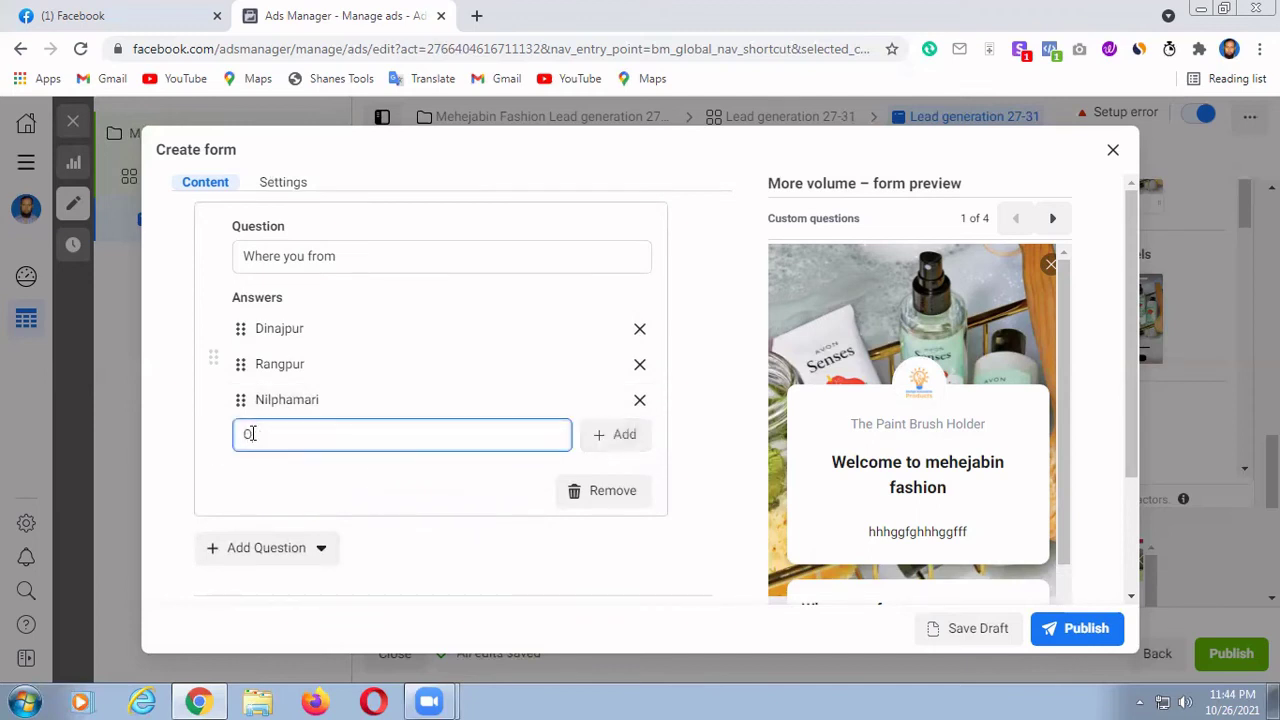
pyautogui.write('thers')
pyautogui.click(623, 440)
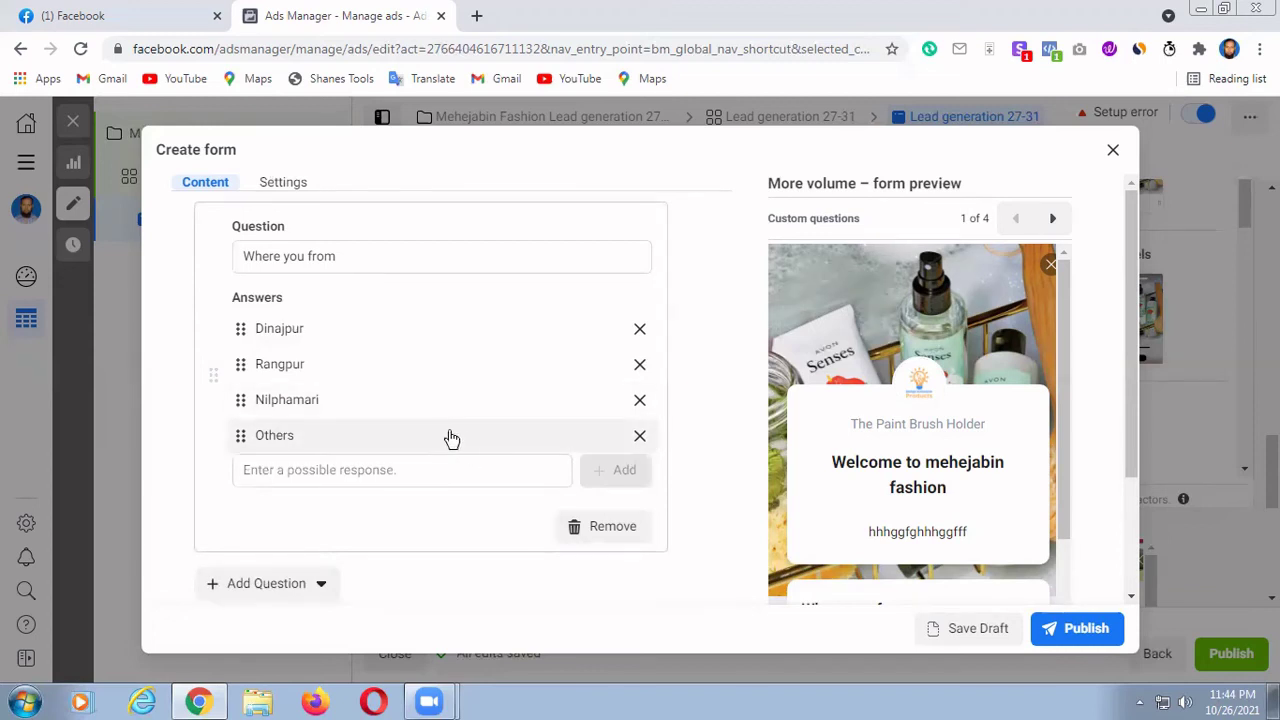
# Step: Review the form's custom question and the prefill questions, including the description and the requested information types
pyautogui.scroll(-2, 440, 443)
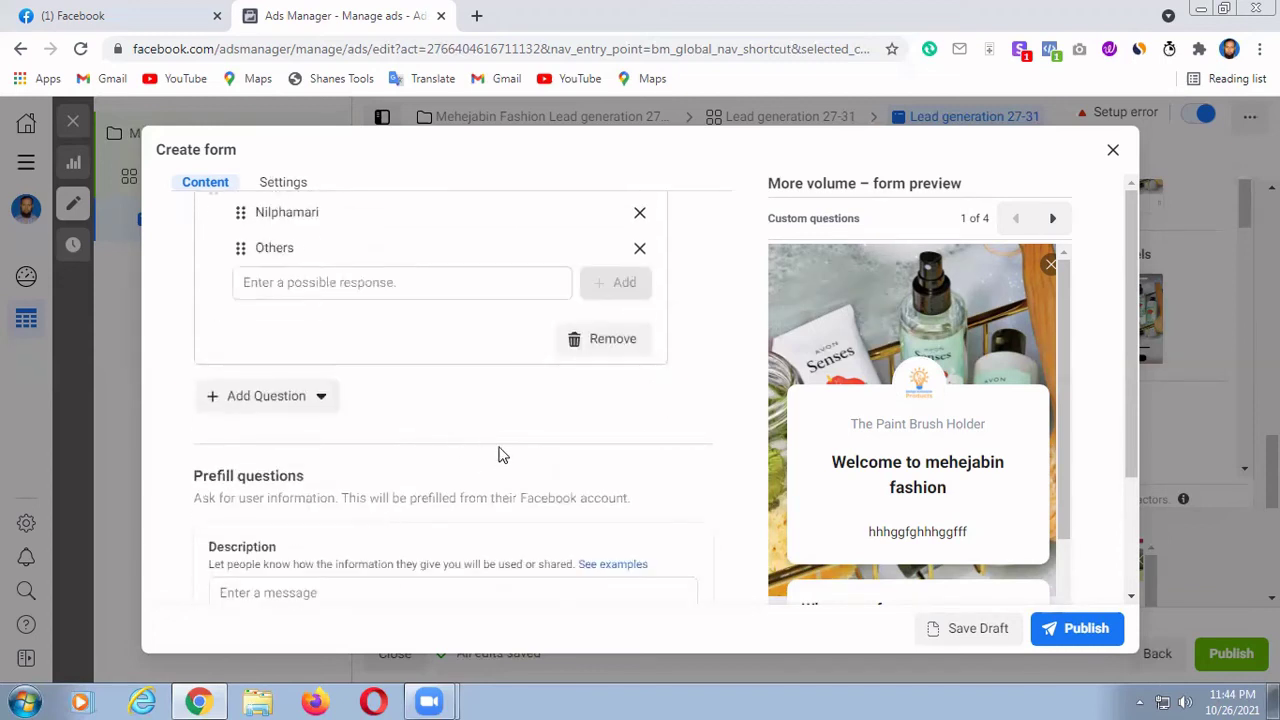
pyautogui.scroll(-1, 498, 455)
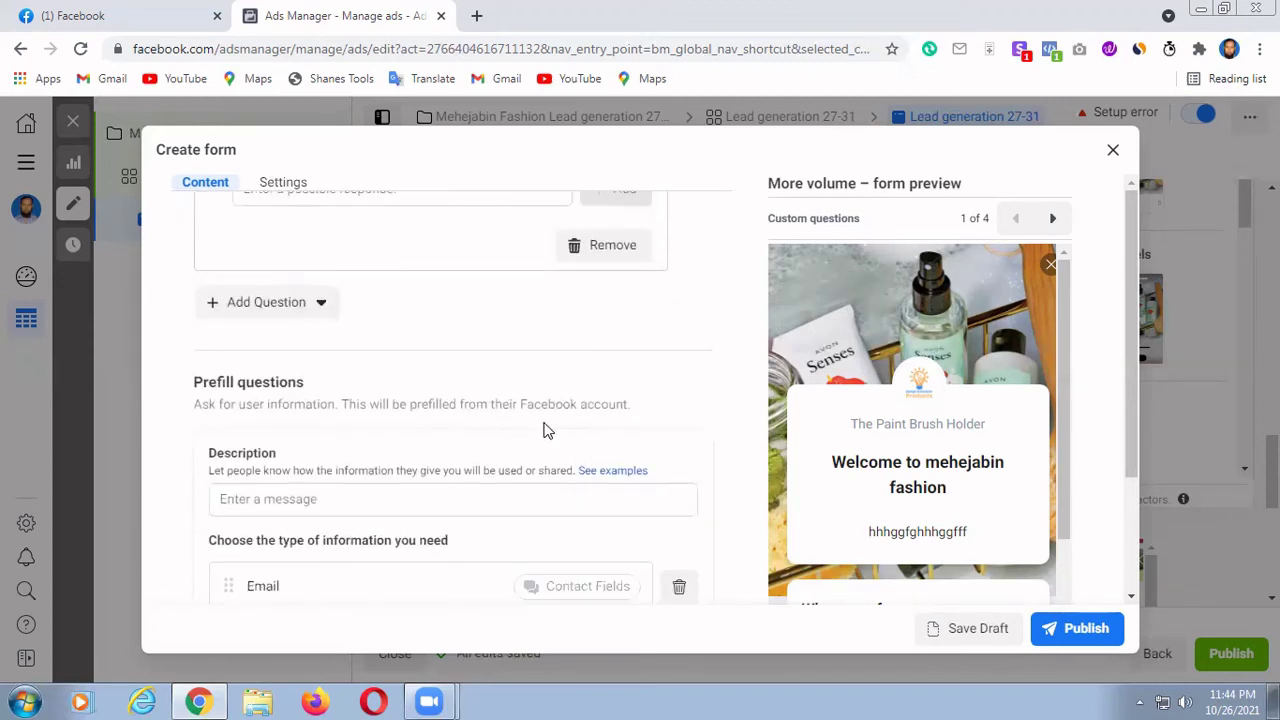
pyautogui.scroll(-1, 540, 435)
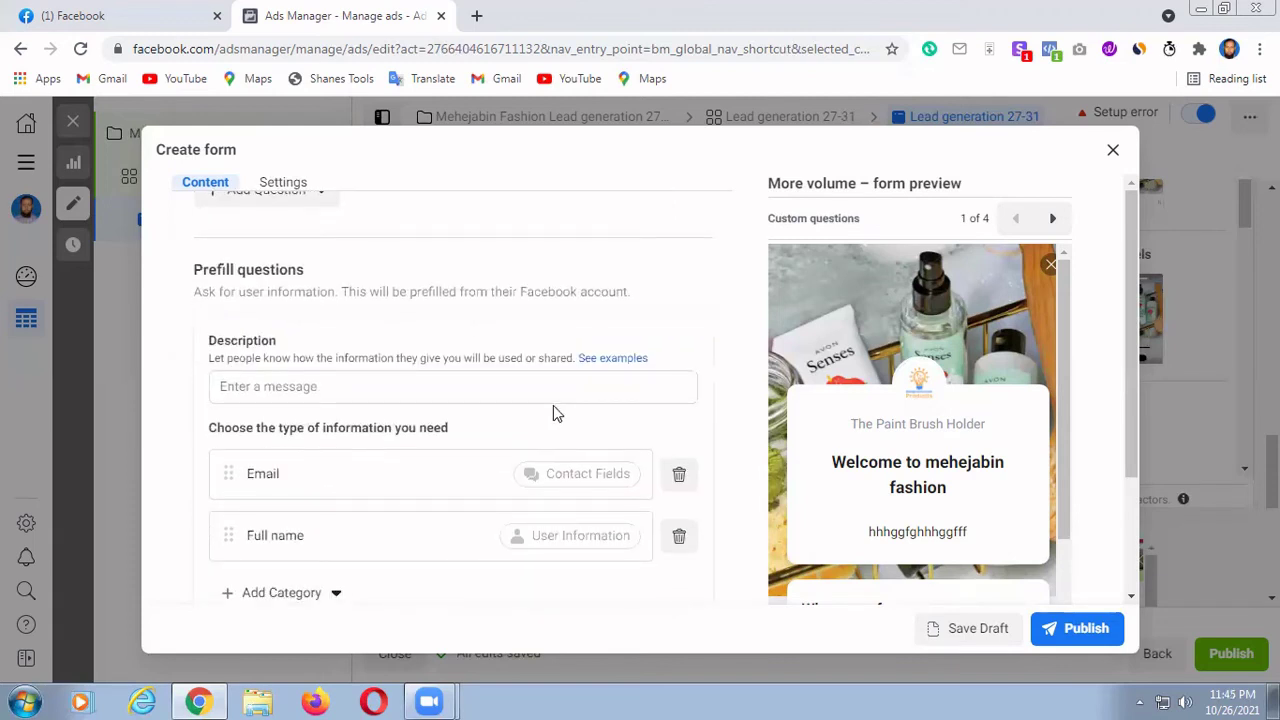
pyautogui.scroll(3, 553, 410)
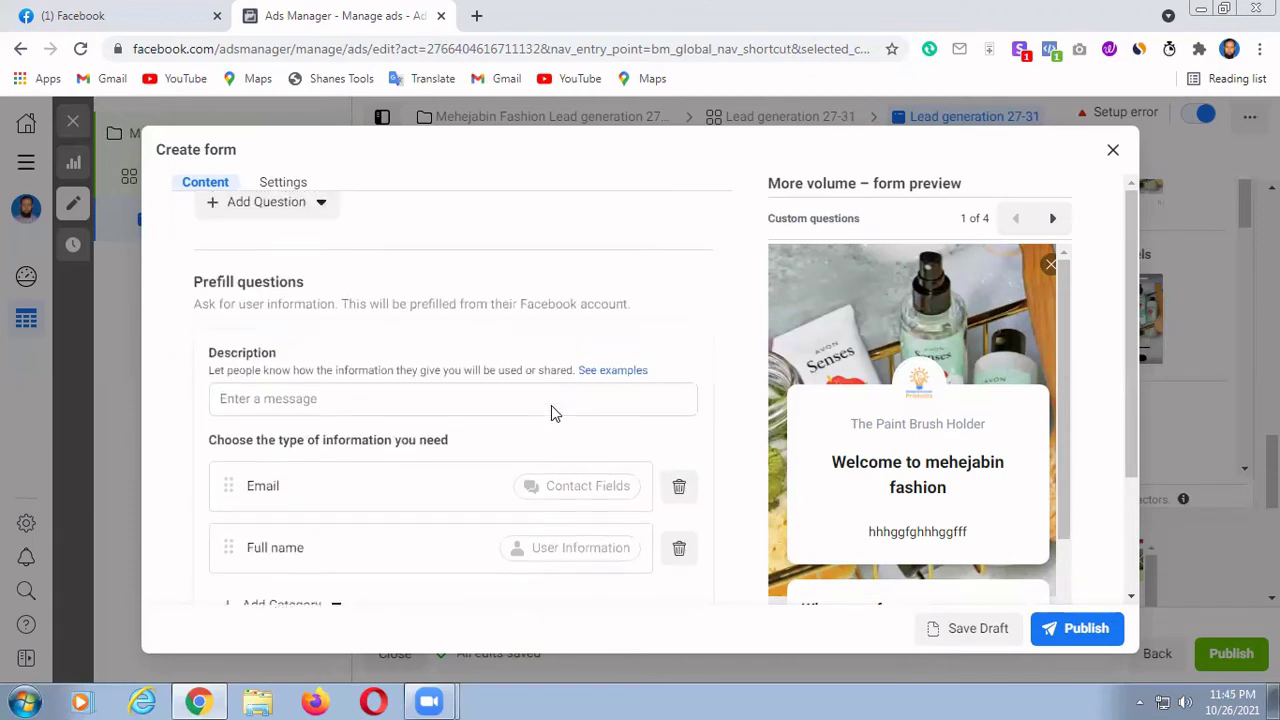
pyautogui.scroll(3, 551, 413)
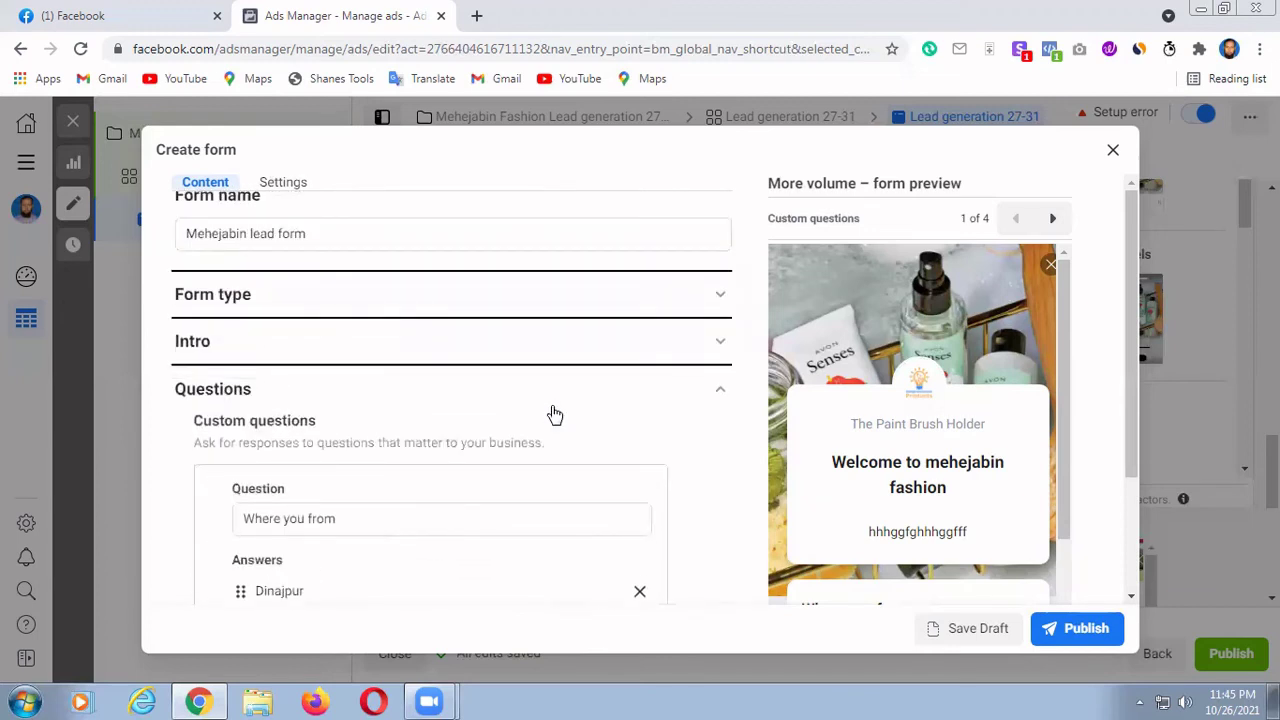
pyautogui.scroll(-4, 548, 422)
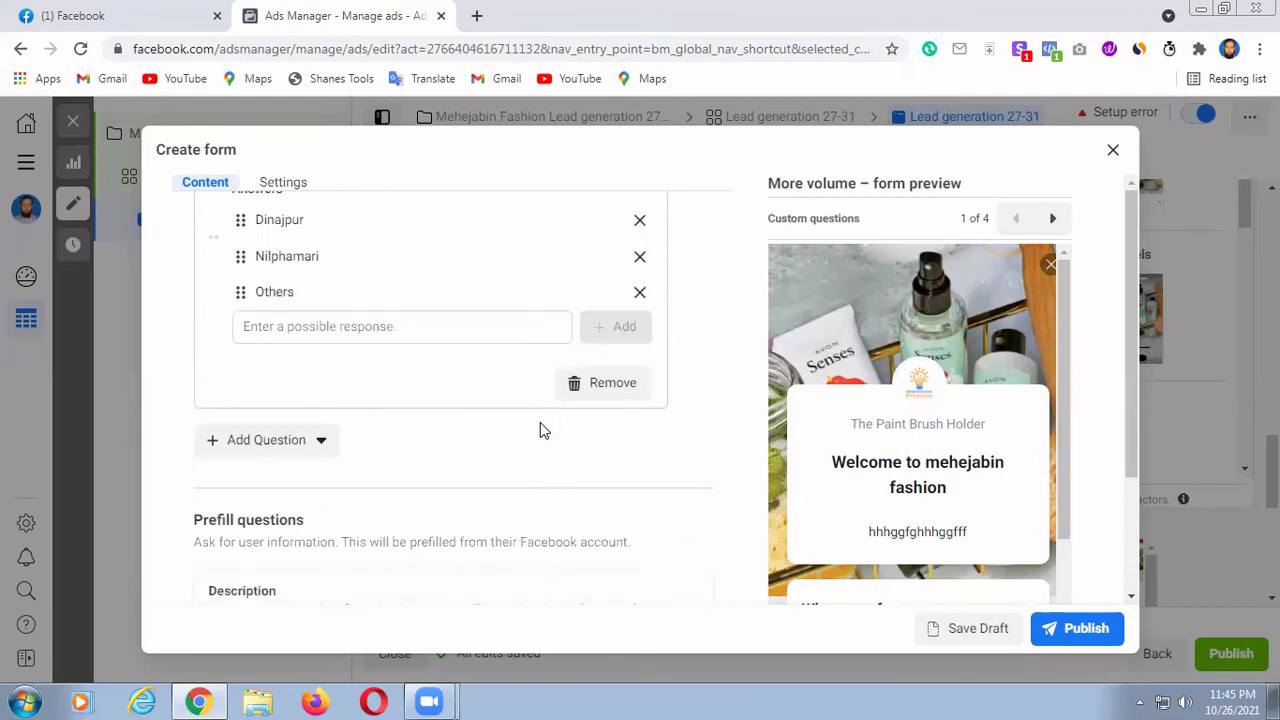
pyautogui.scroll(-3, 540, 430)
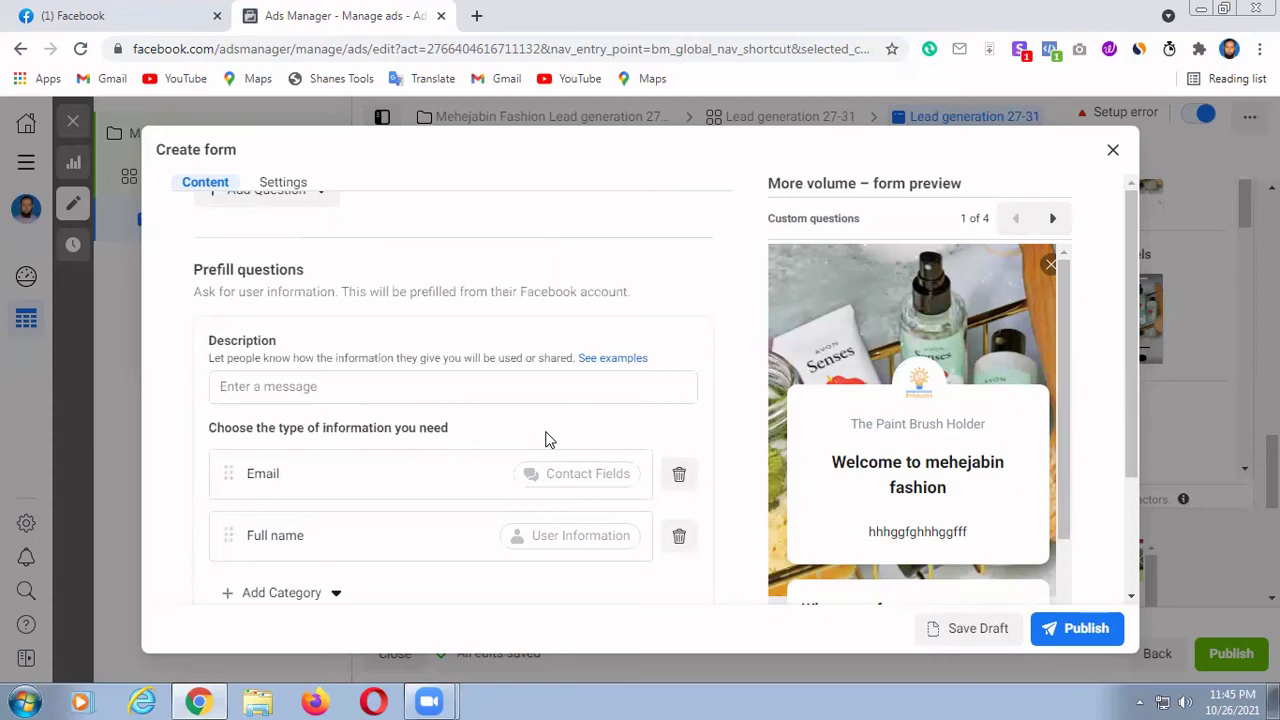
pyautogui.scroll(-1, 405, 508)
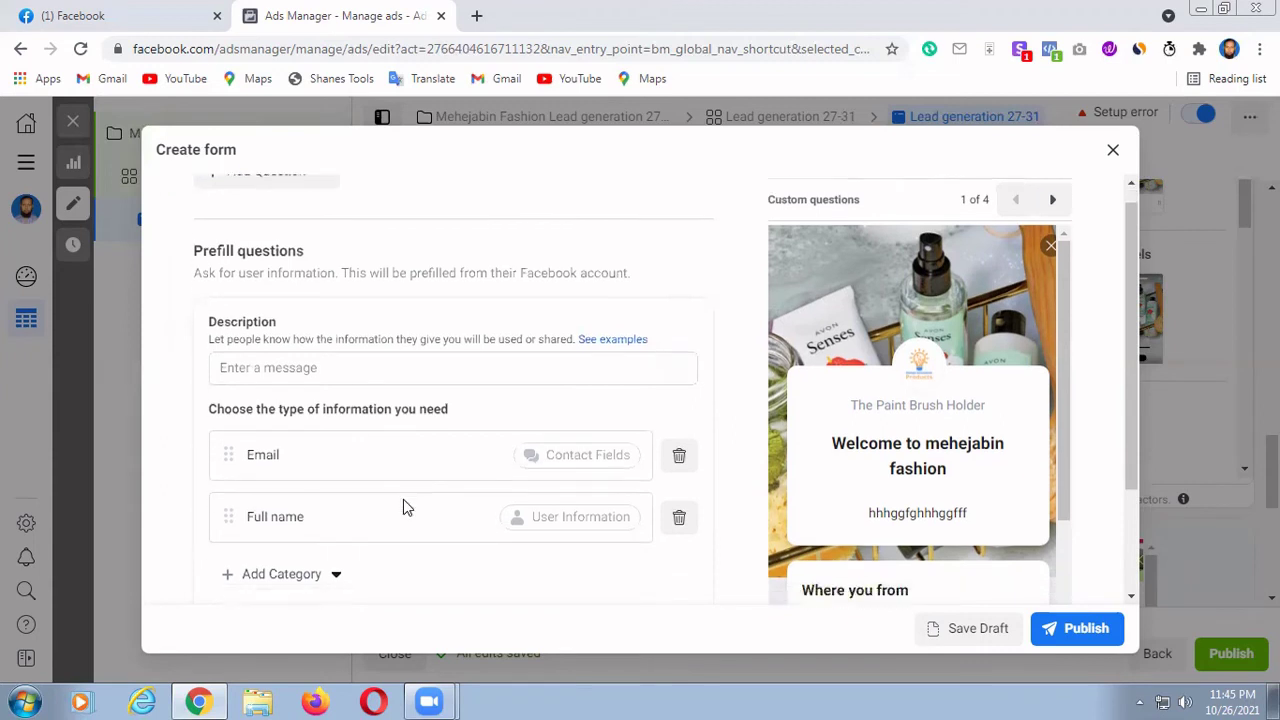
pyautogui.scroll(-1, 403, 503)
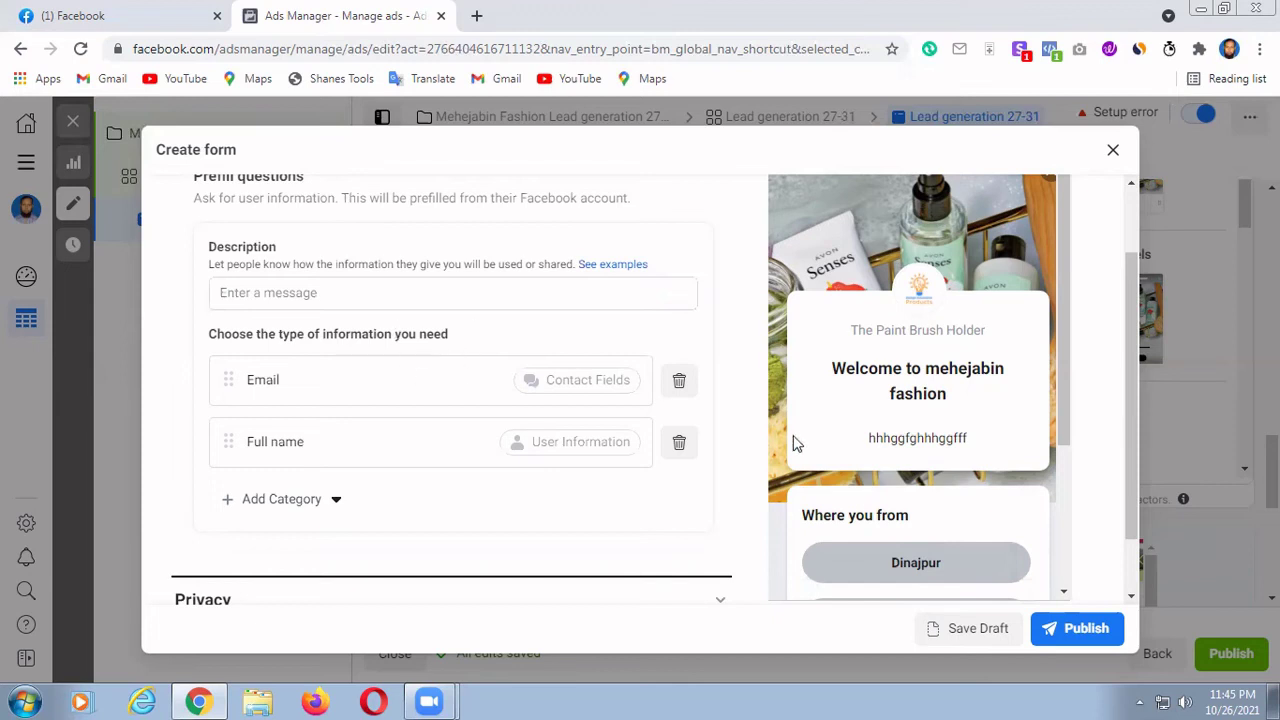
# Step: Remove the default Email and Full name prefill fields and add Full name again from the user information category
pyautogui.click(679, 385)
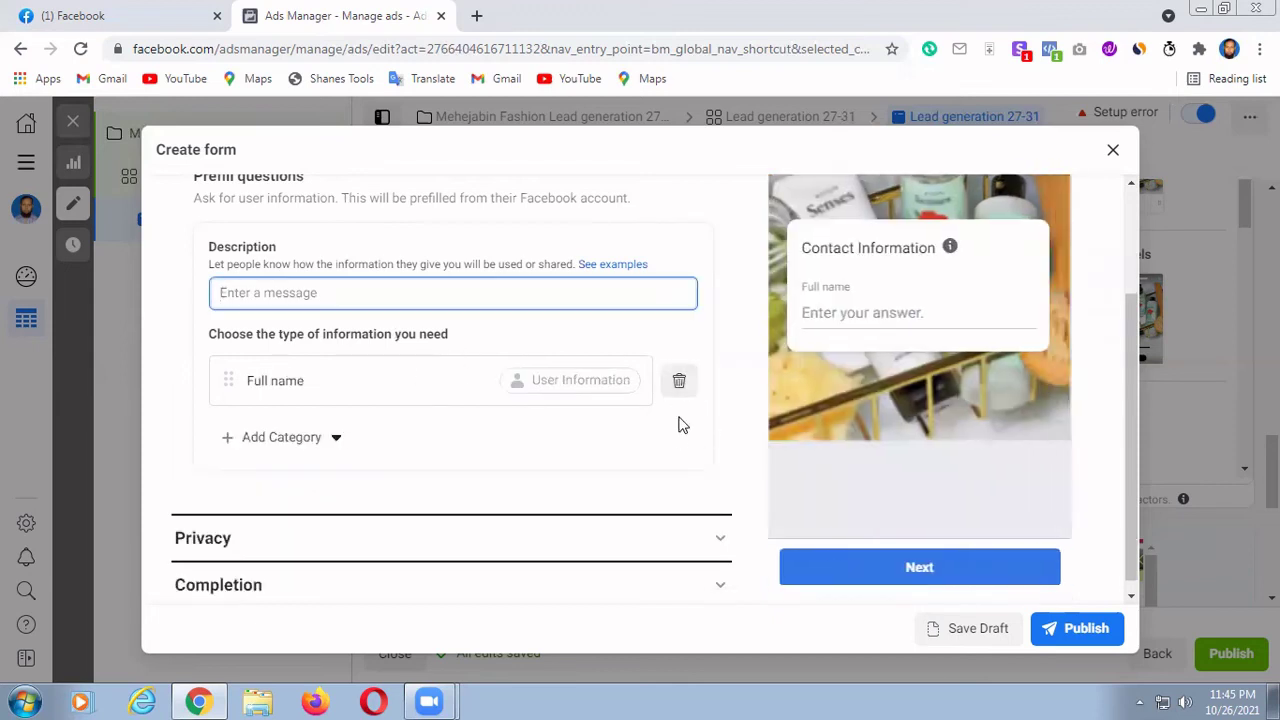
pyautogui.click(679, 381)
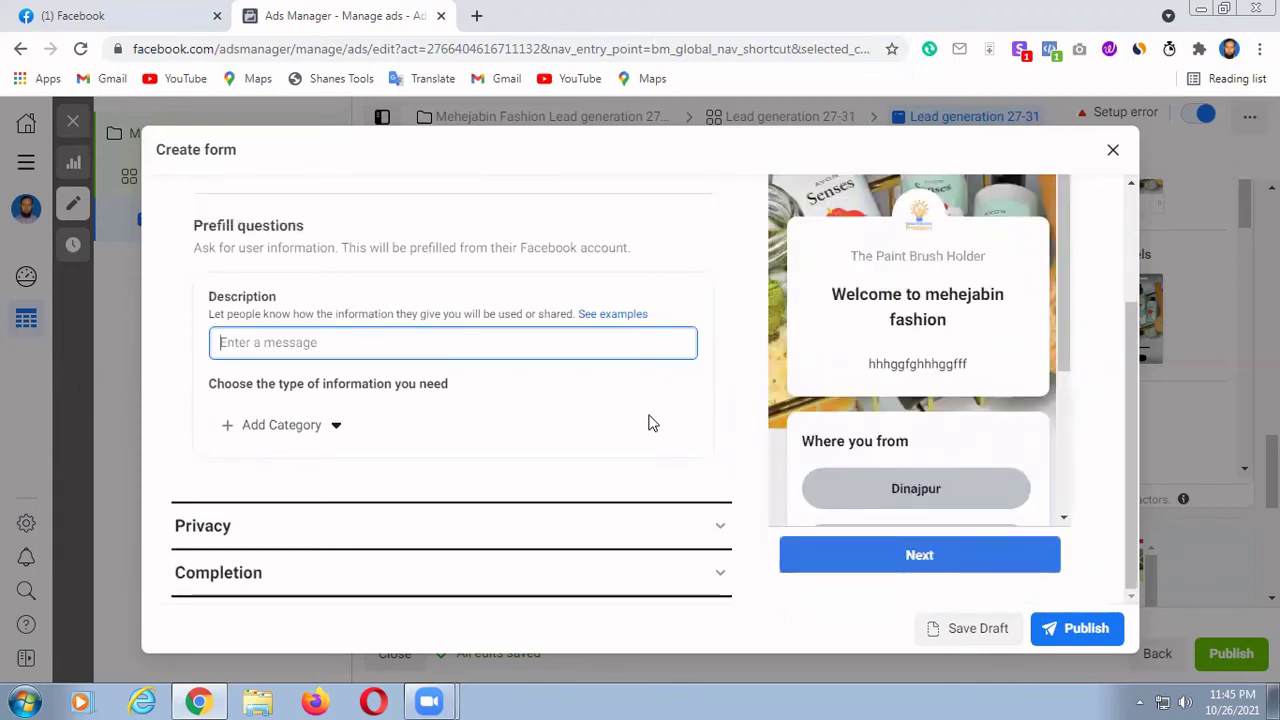
pyautogui.click(337, 428)
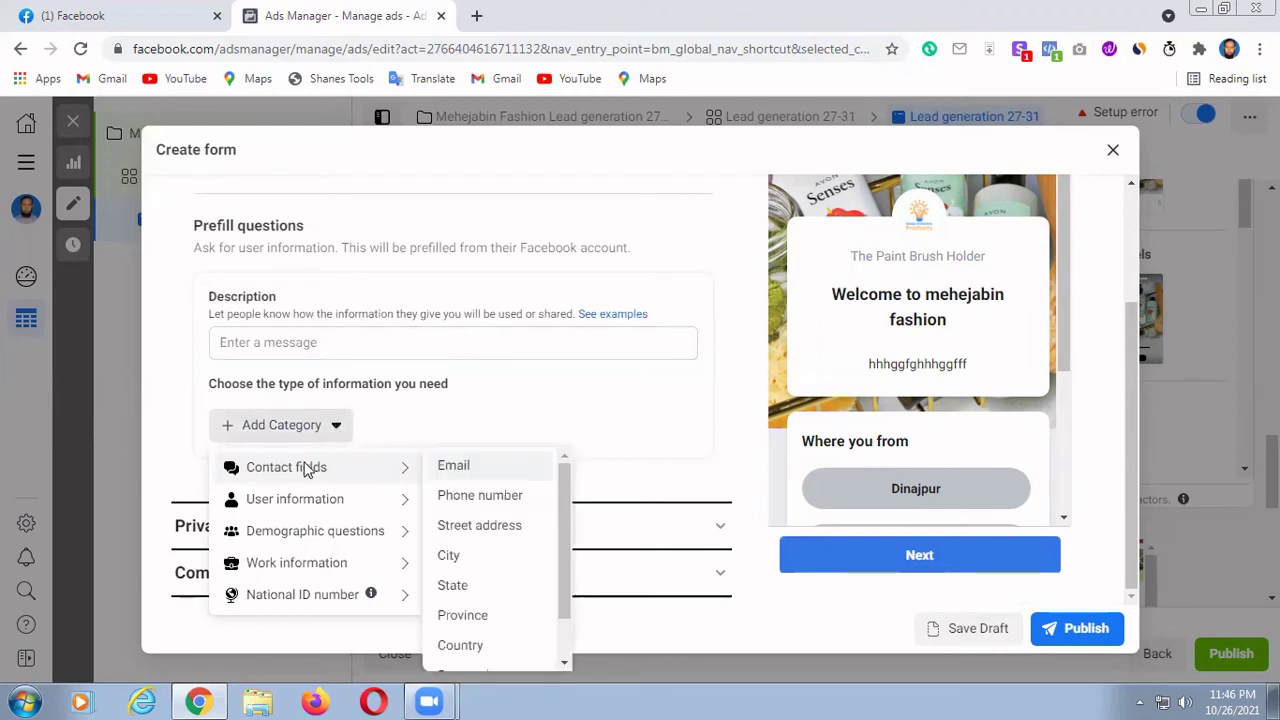
pyautogui.moveTo(337, 503)
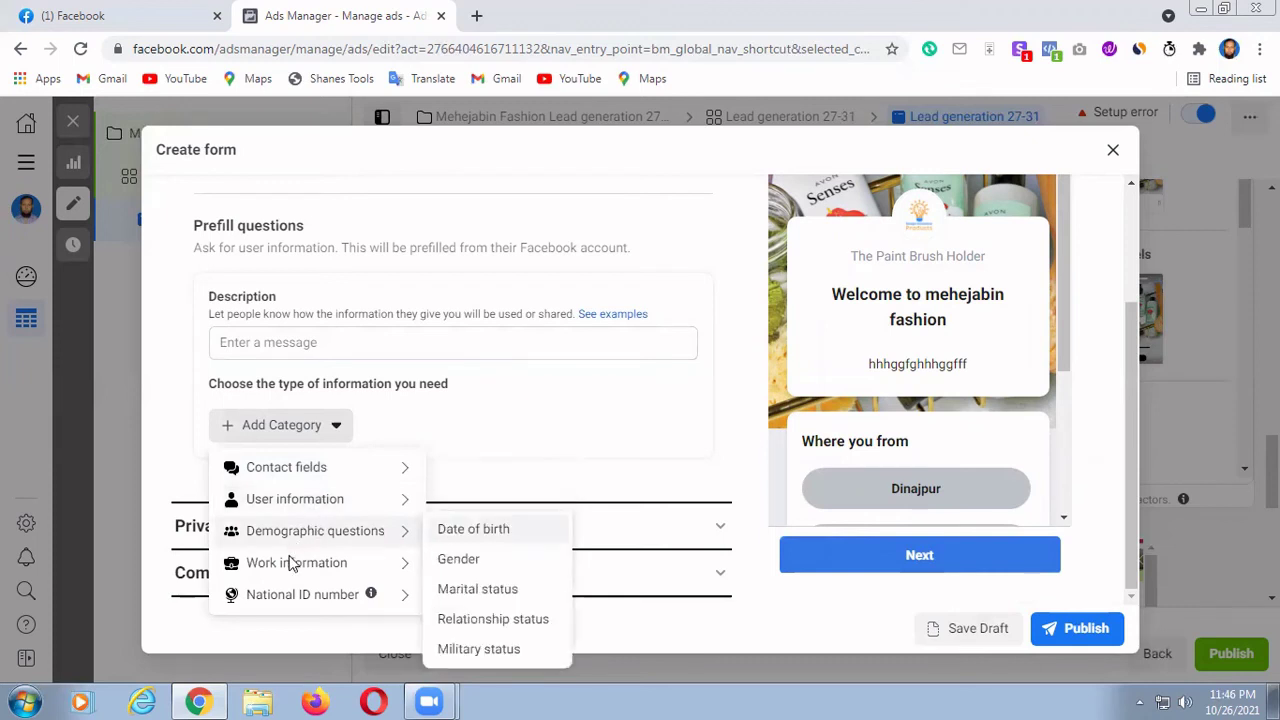
pyautogui.moveTo(281, 473)
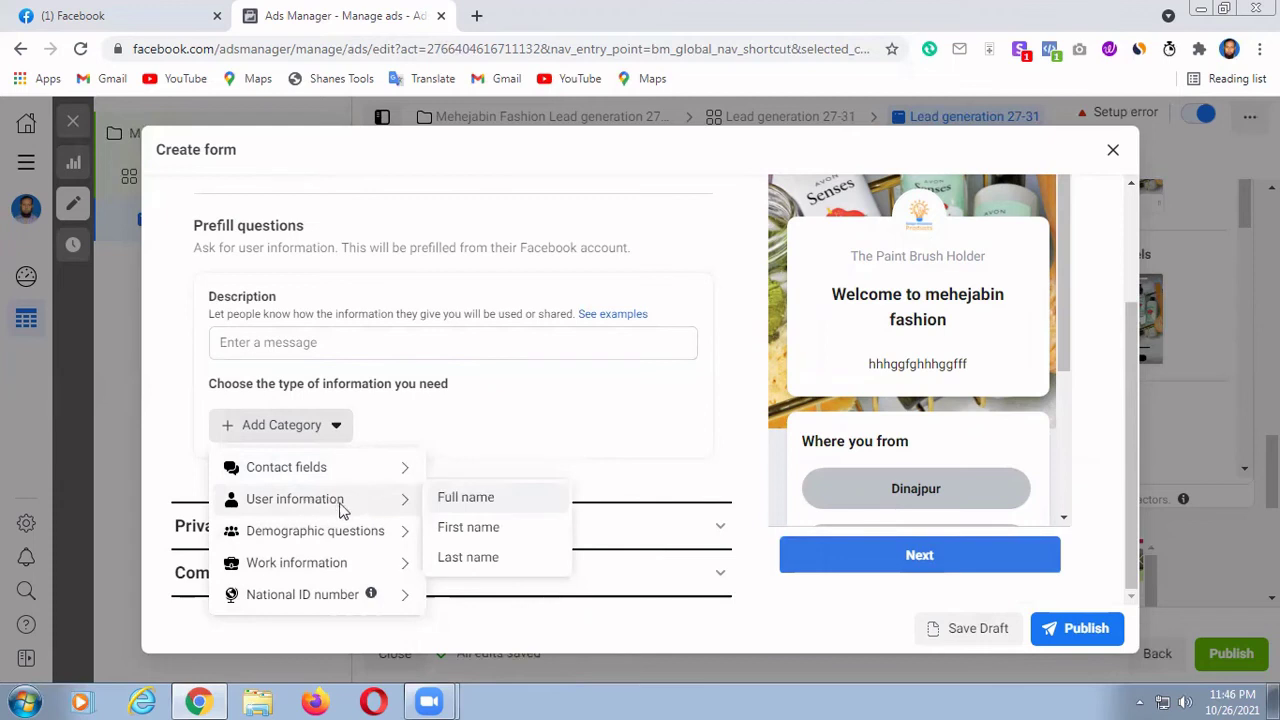
pyautogui.click(461, 502)
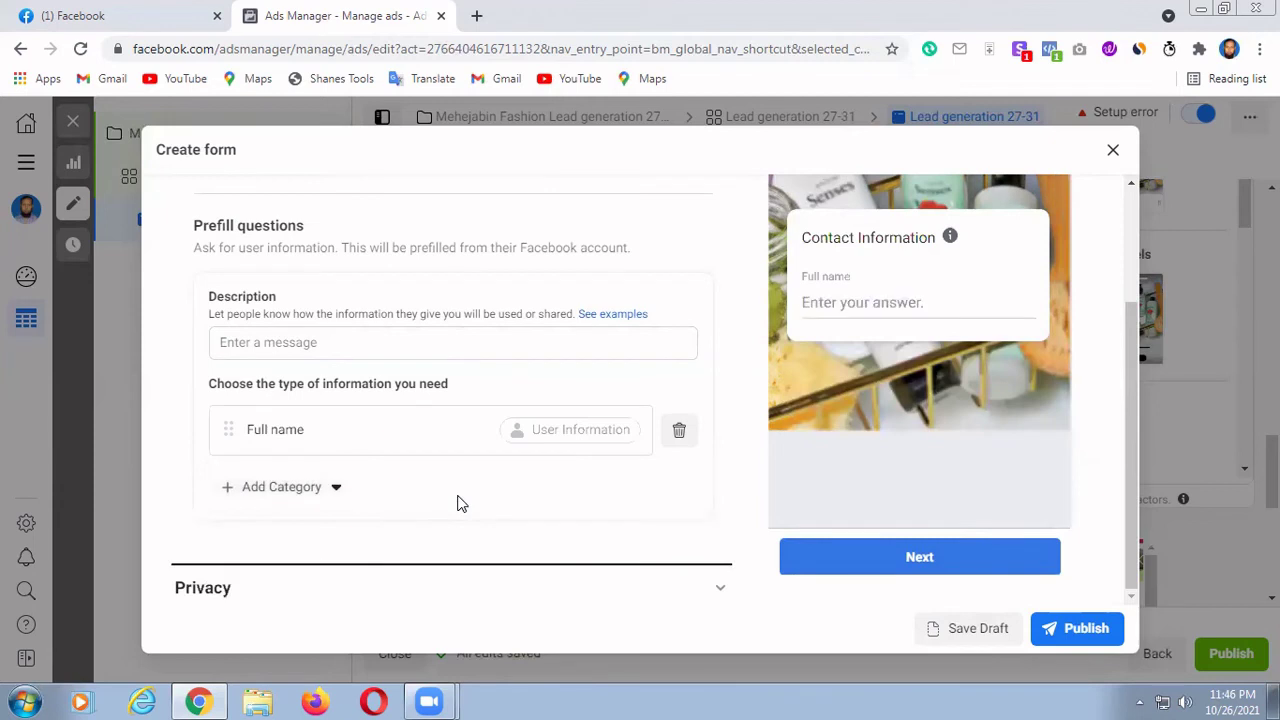
# Step: Add the Phone number and Email contact fields to the form's prefill questions
pyautogui.click(336, 490)
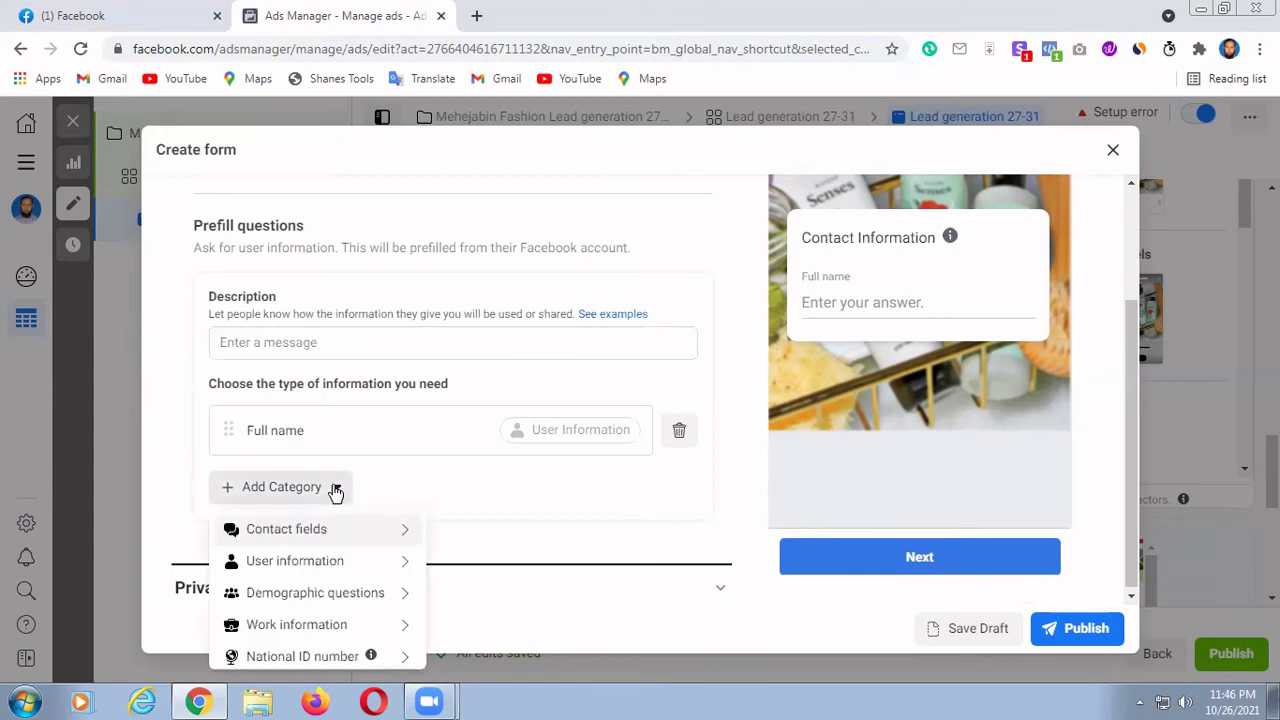
pyautogui.moveTo(320, 529)
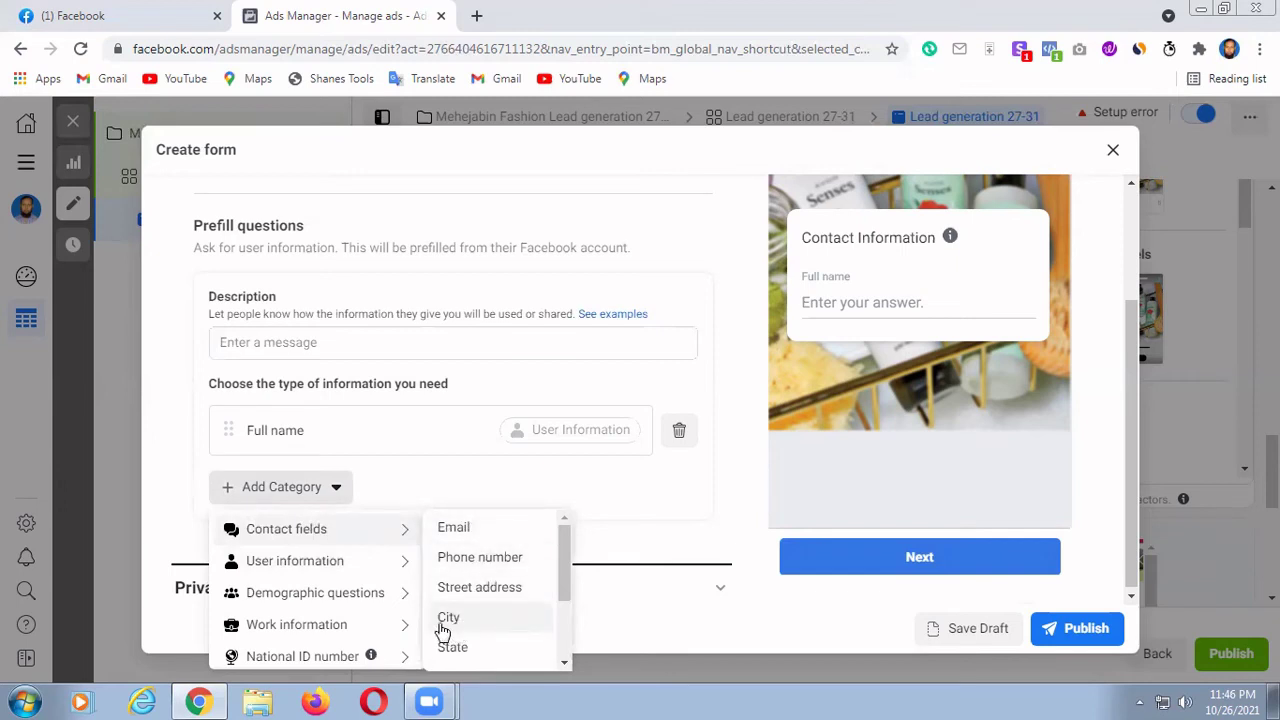
pyautogui.click(467, 563)
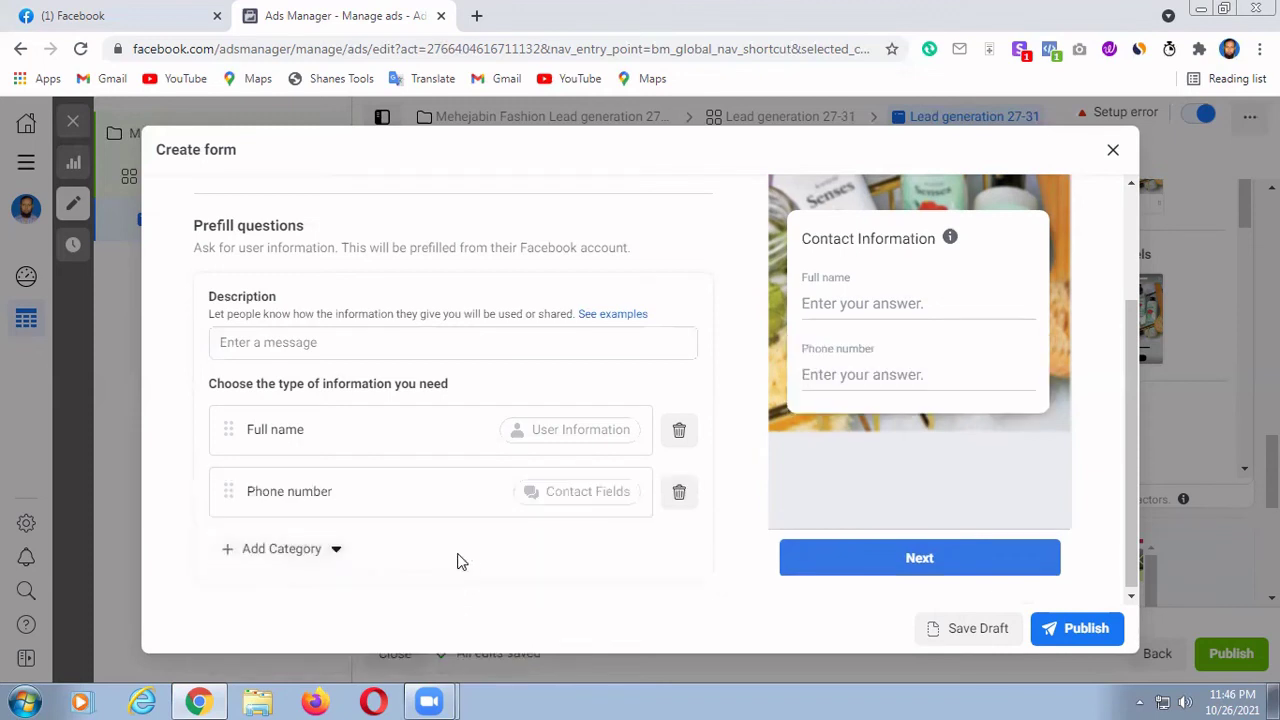
pyautogui.click(337, 551)
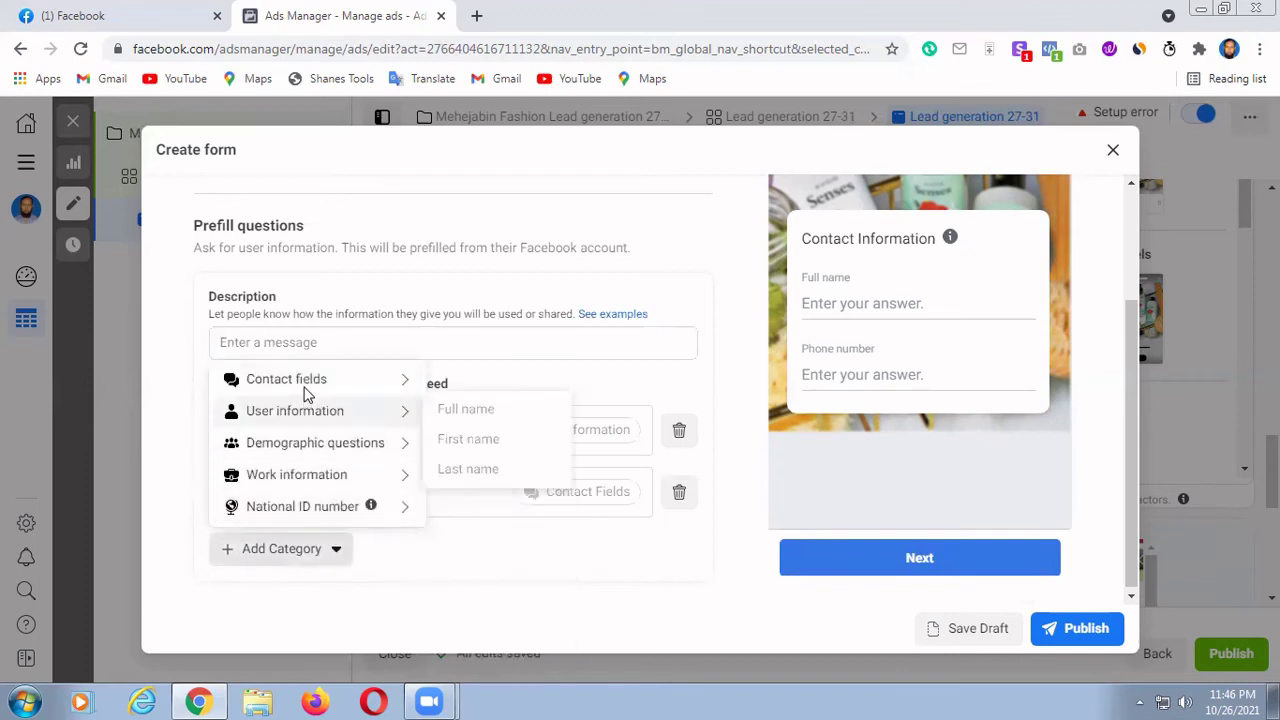
pyautogui.moveTo(306, 380)
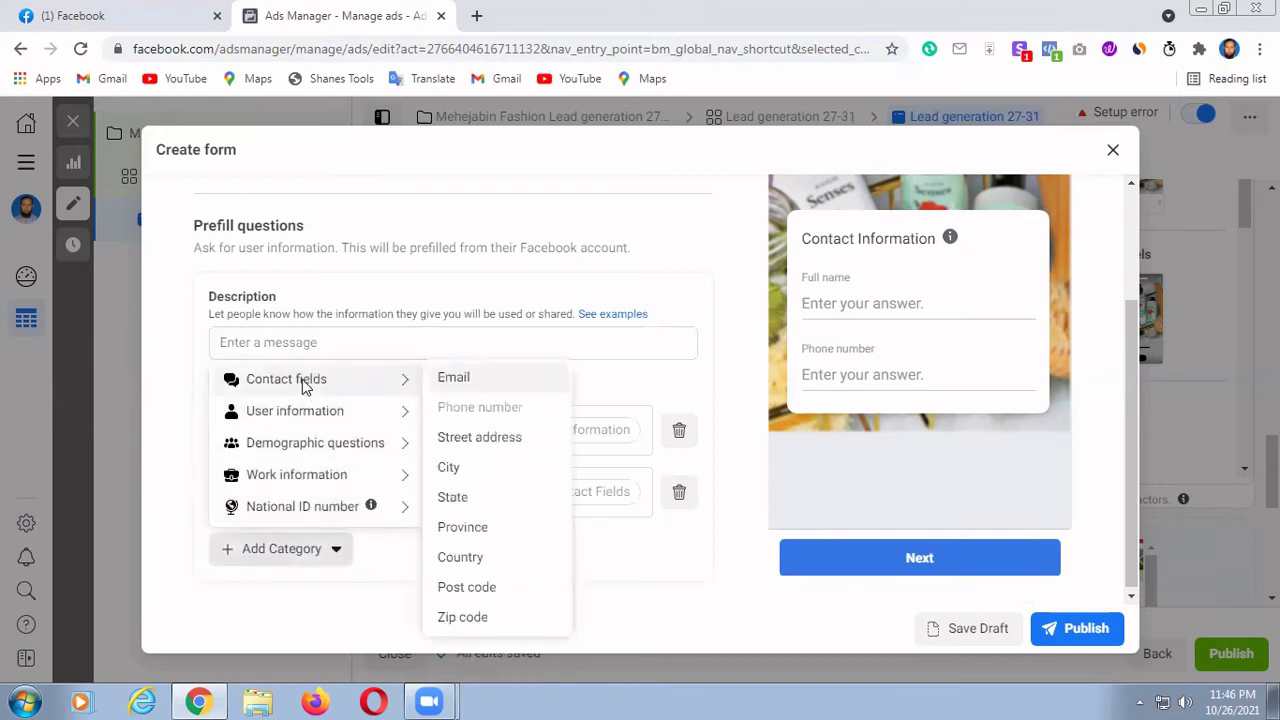
pyautogui.click(449, 380)
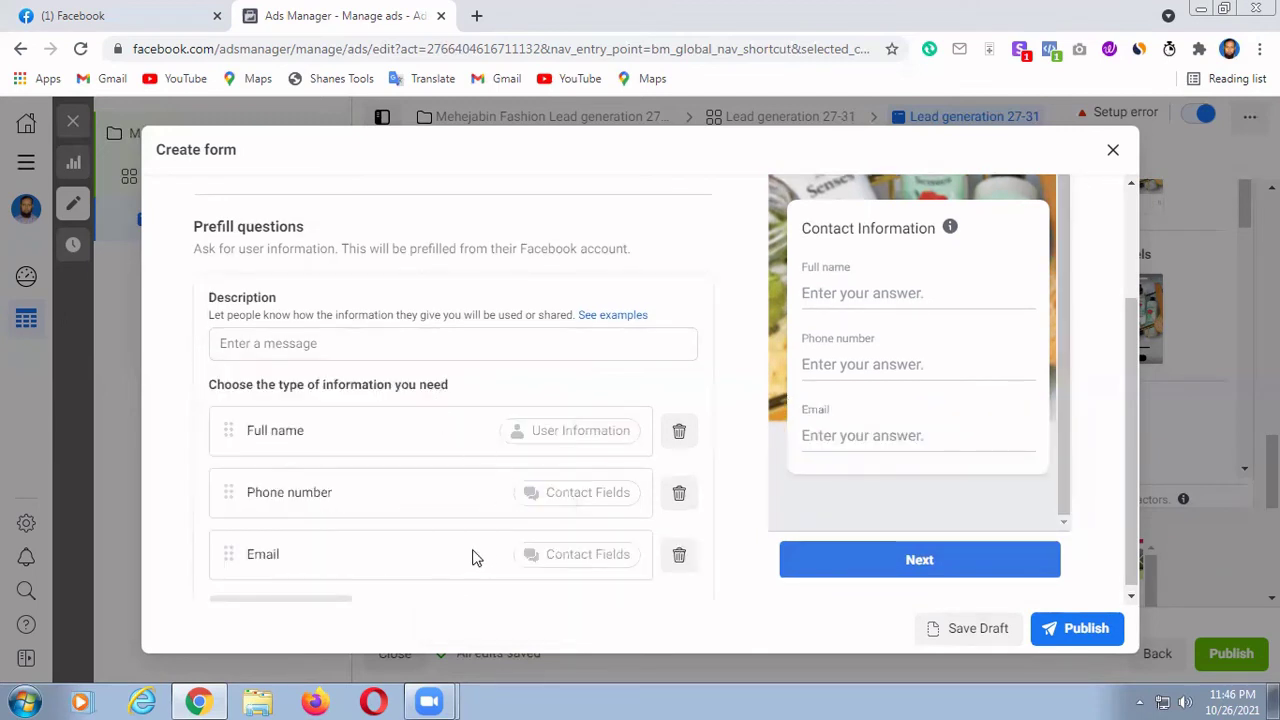
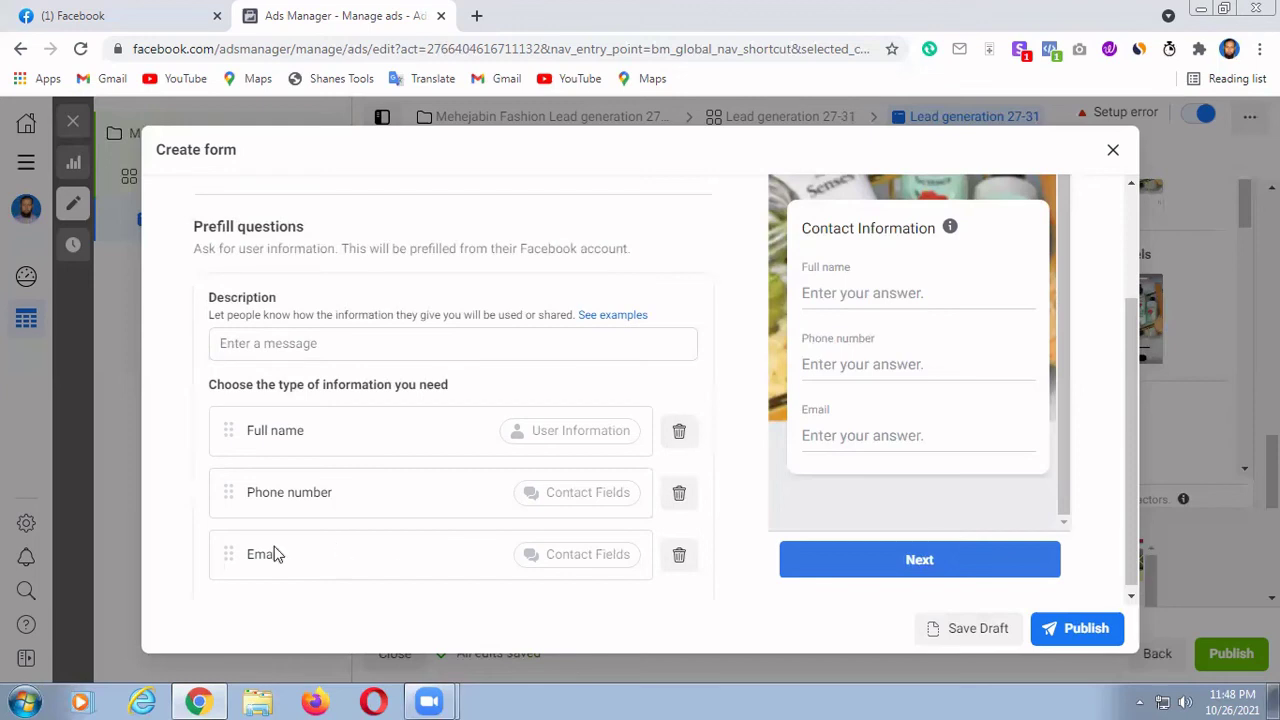
# Step: Open the form's Privacy section and set the privacy policy link text to "Our privacy policy"
pyautogui.scroll(-2, 500, 437)
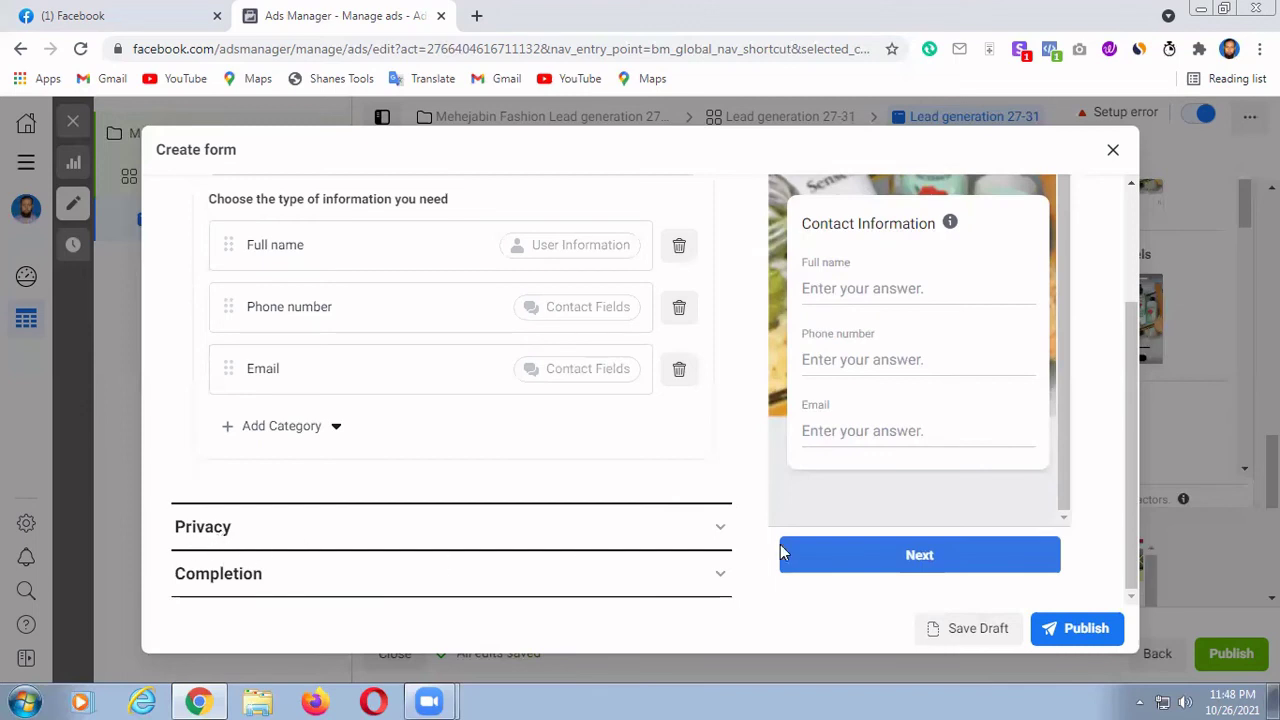
pyautogui.click(719, 532)
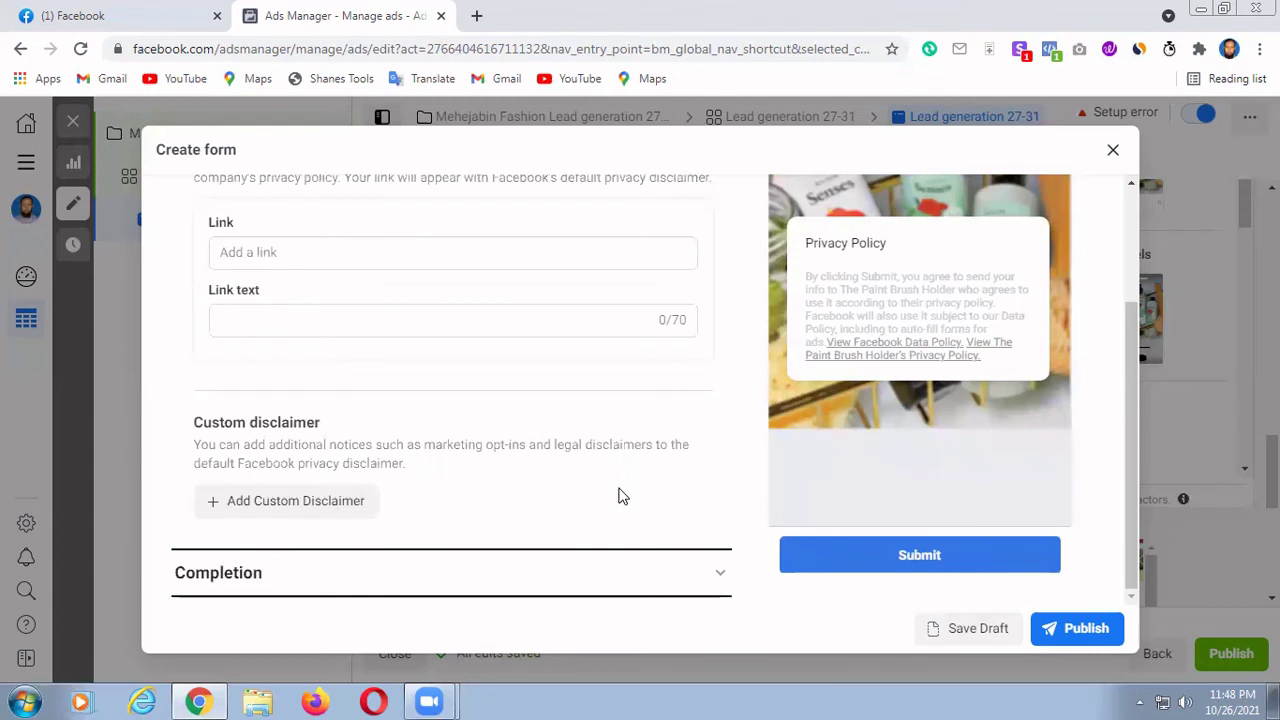
pyautogui.scroll(2, 640, 482)
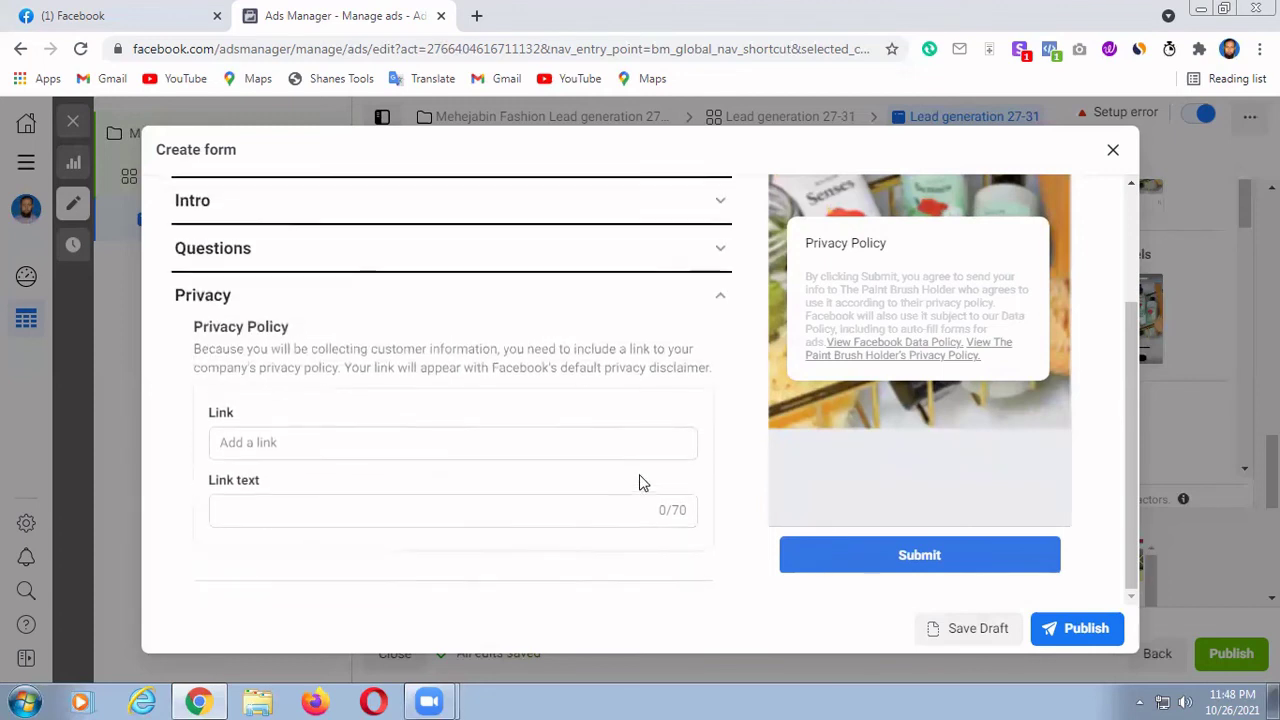
pyautogui.click(237, 447)
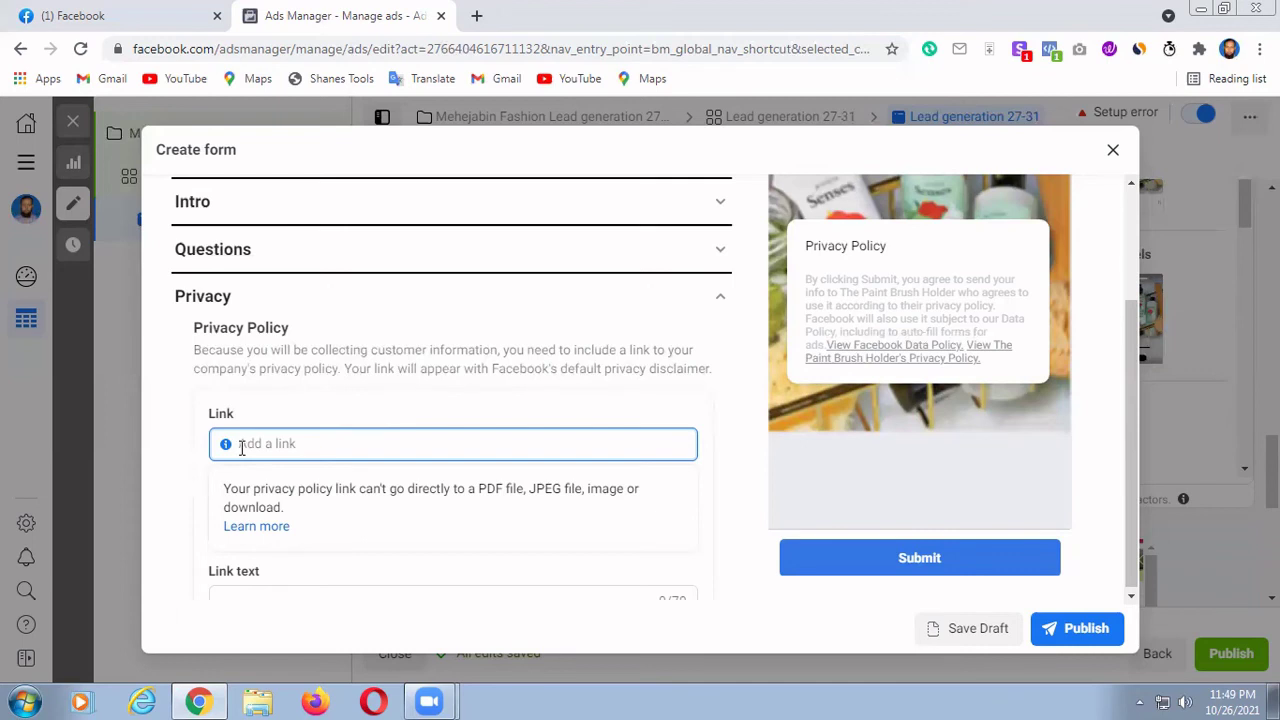
pyautogui.scroll(-1, 420, 440)
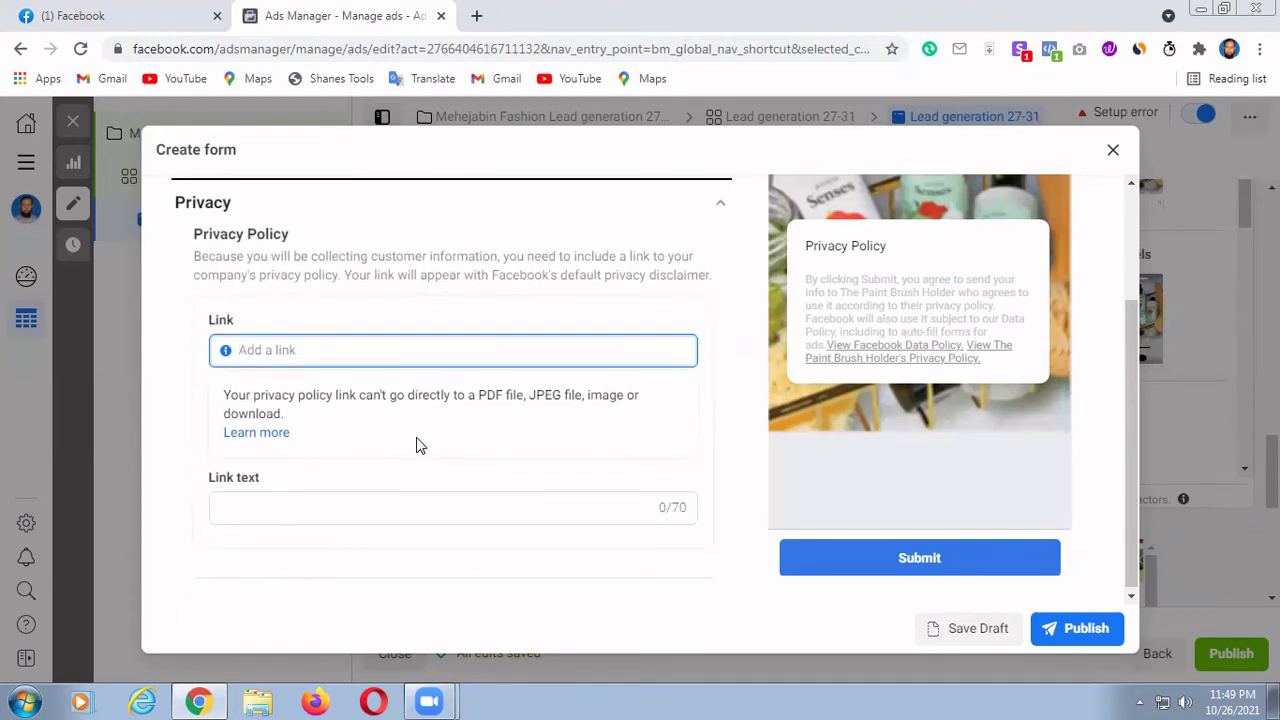
pyautogui.click(237, 509)
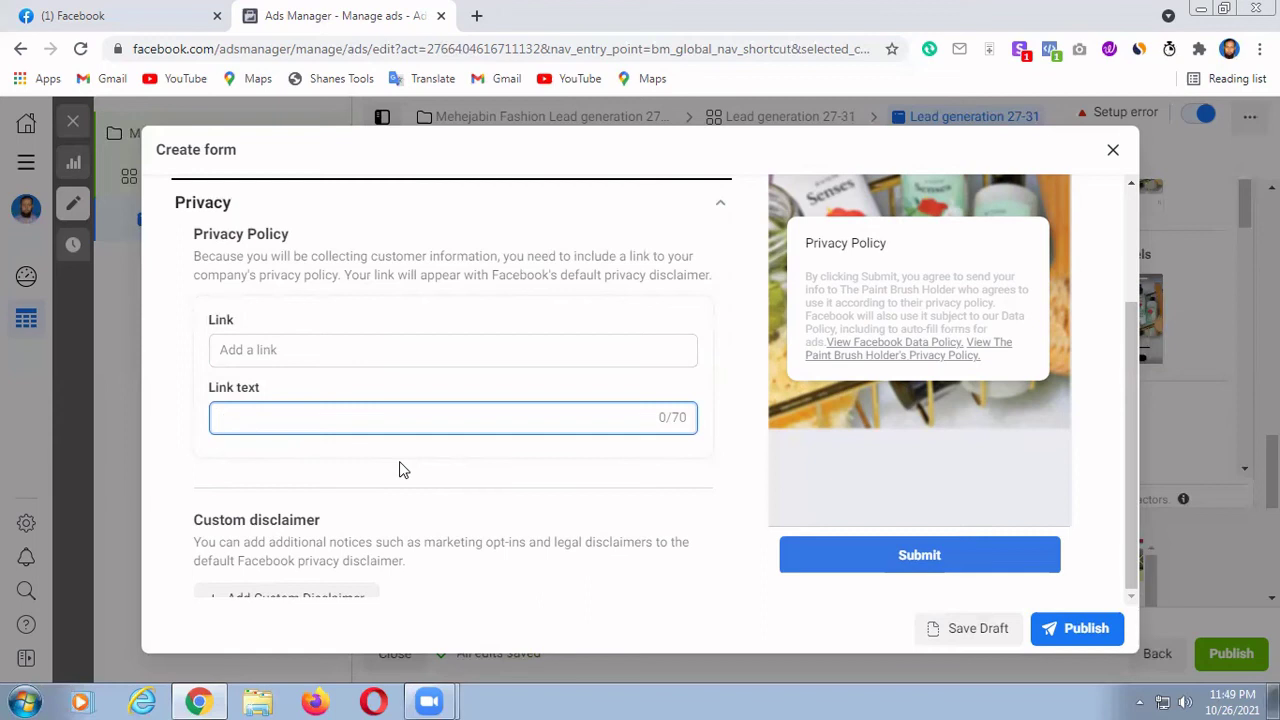
pyautogui.write('O')
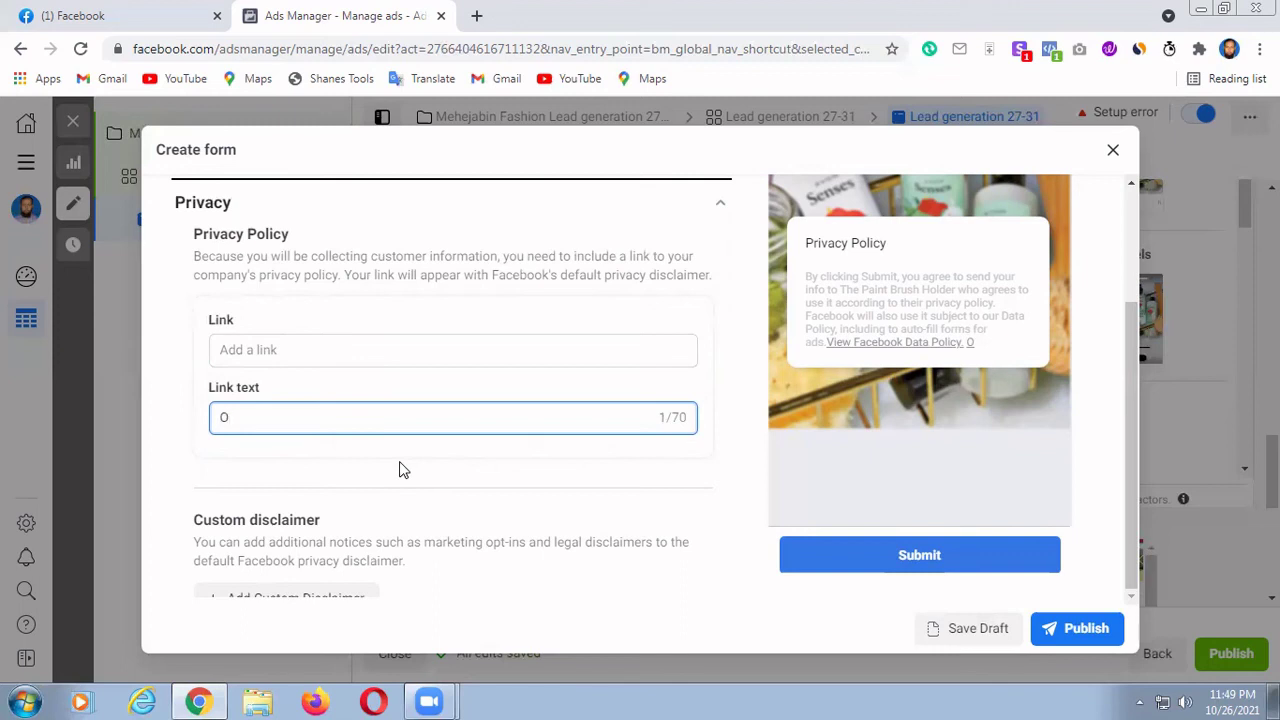
pyautogui.write('ur pric')
pyautogui.press('BackSpace')
pyautogui.write('vacy')
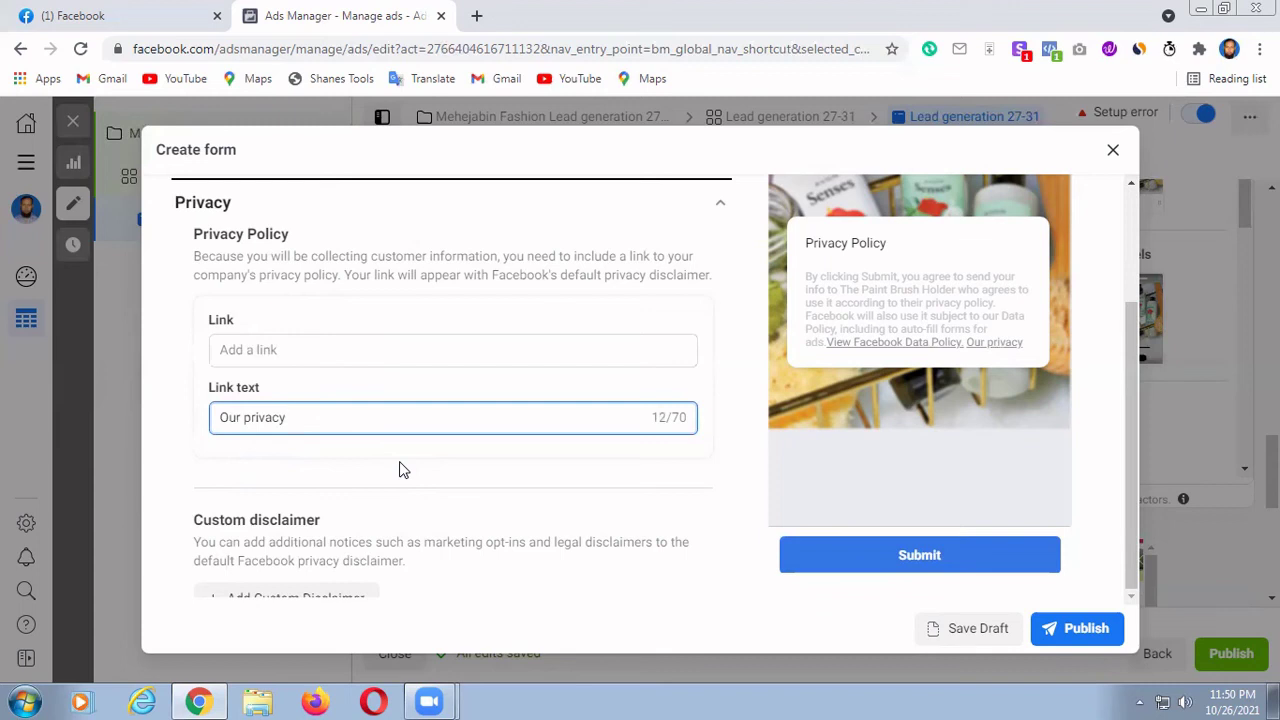
pyautogui.write(' poli')
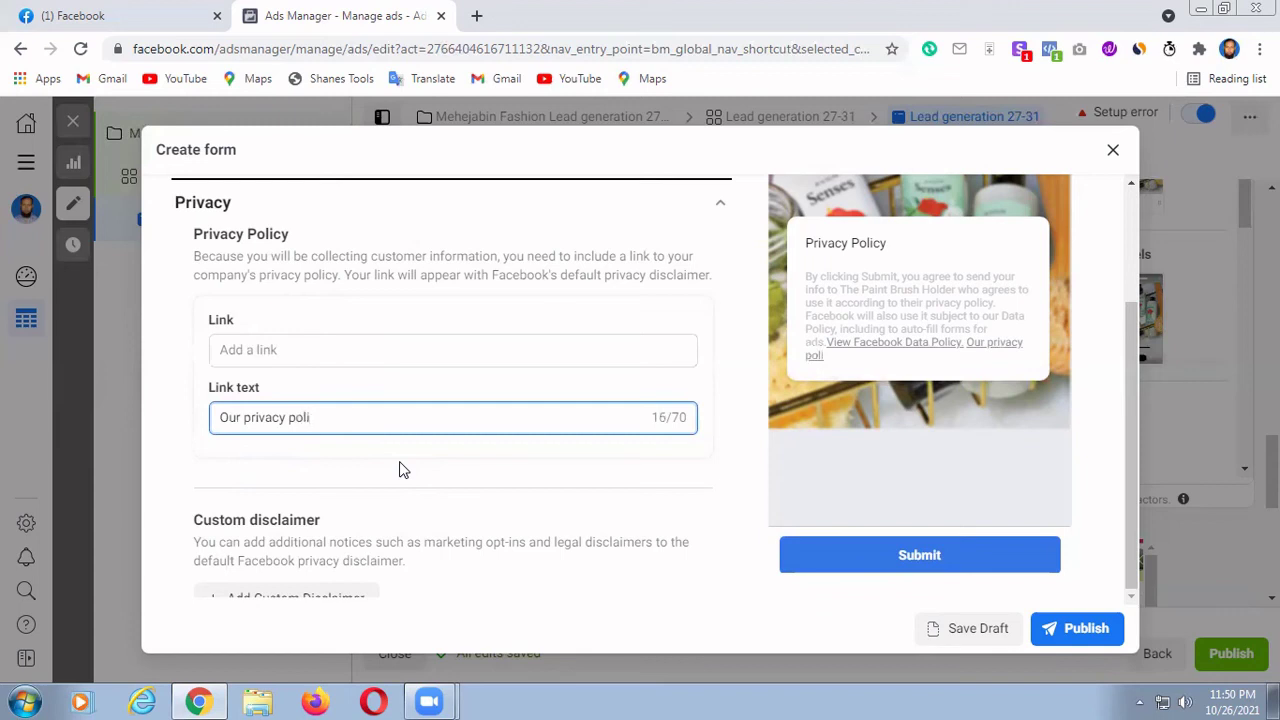
pyautogui.write('cy')
# Step: Add a custom disclaimer to the Privacy section, leaving its title and text empty
pyautogui.click(243, 352)
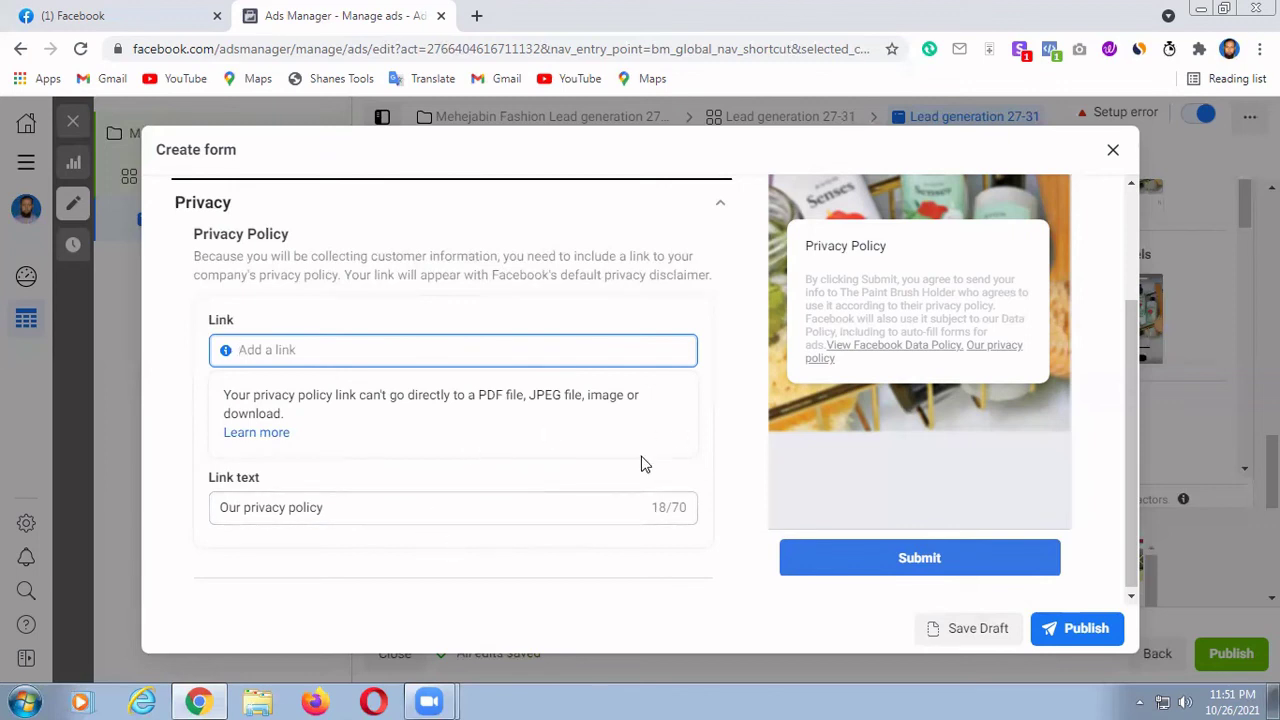
pyautogui.scroll(-1, 690, 476)
pyautogui.scroll(-1, 688, 475)
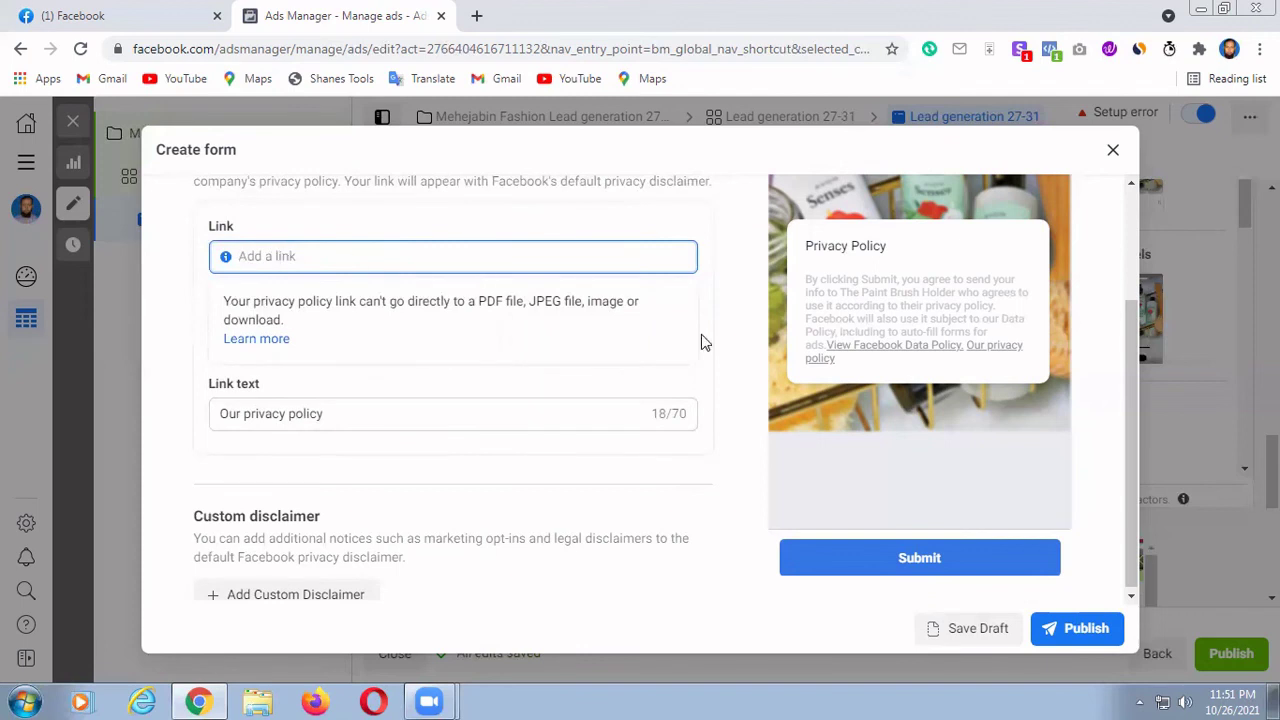
pyautogui.scroll(-2, 668, 415)
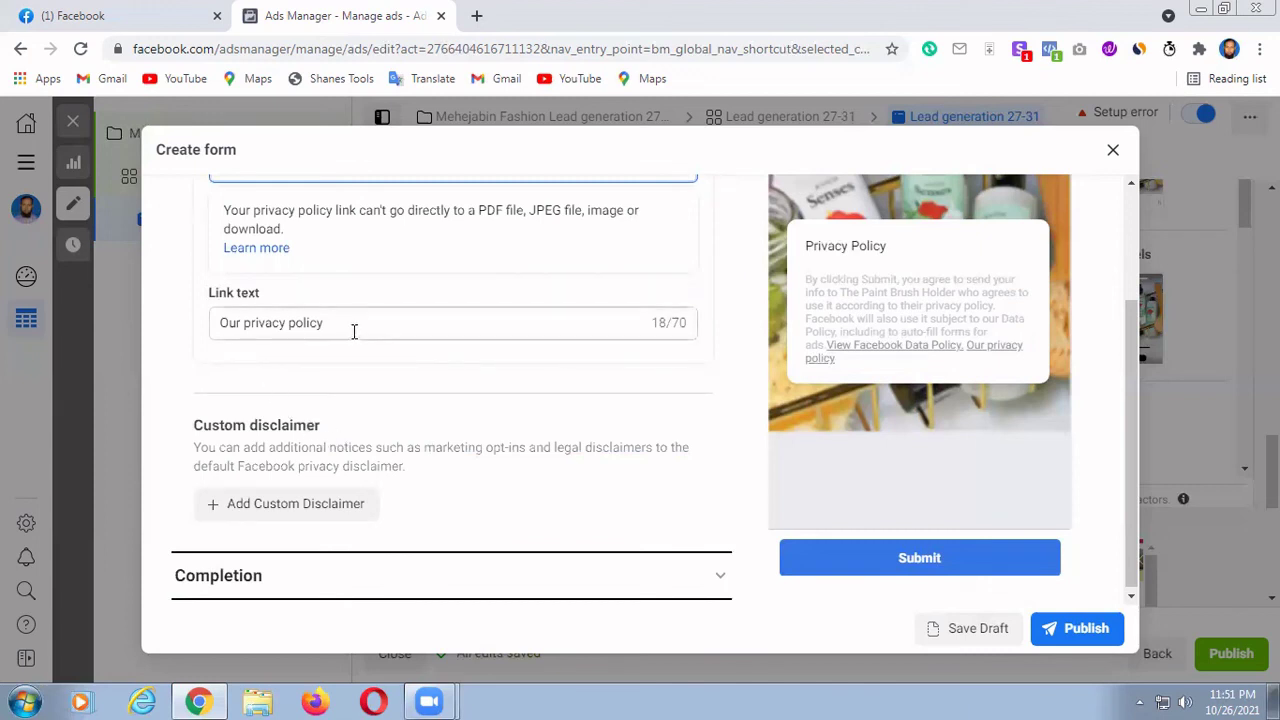
pyautogui.click(266, 505)
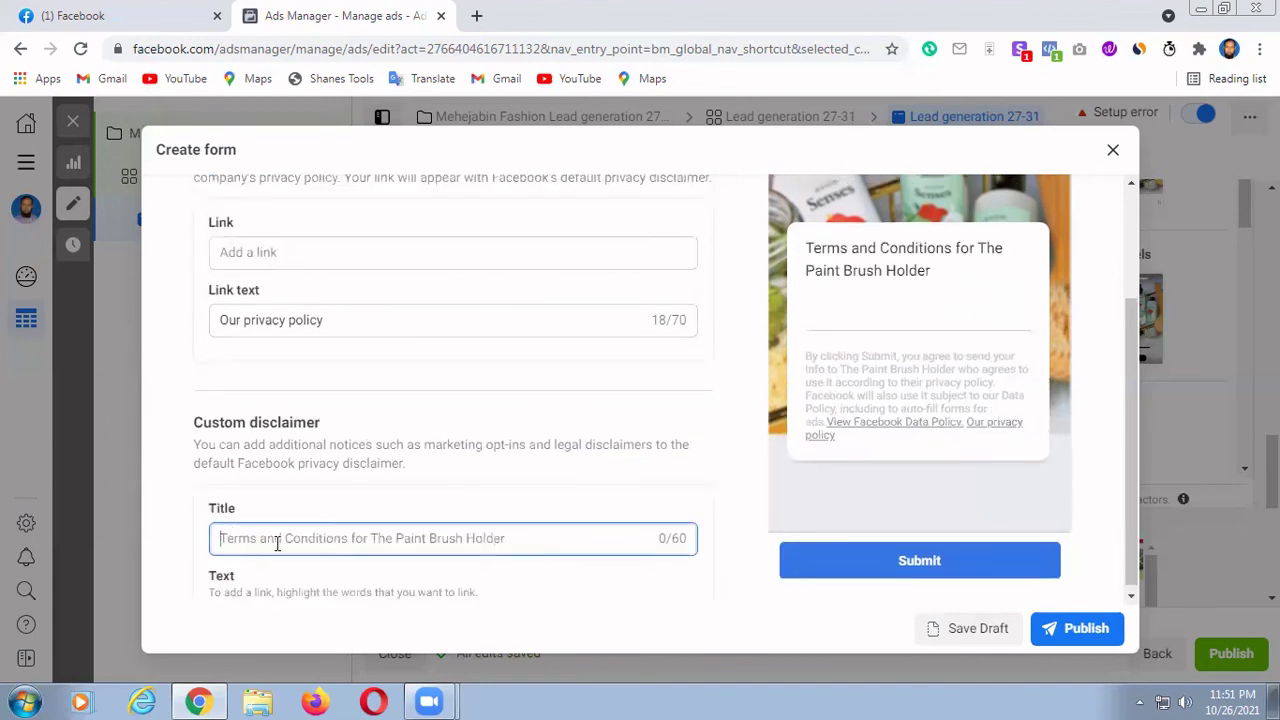
pyautogui.scroll(-1, 272, 540)
pyautogui.scroll(-1, 268, 552)
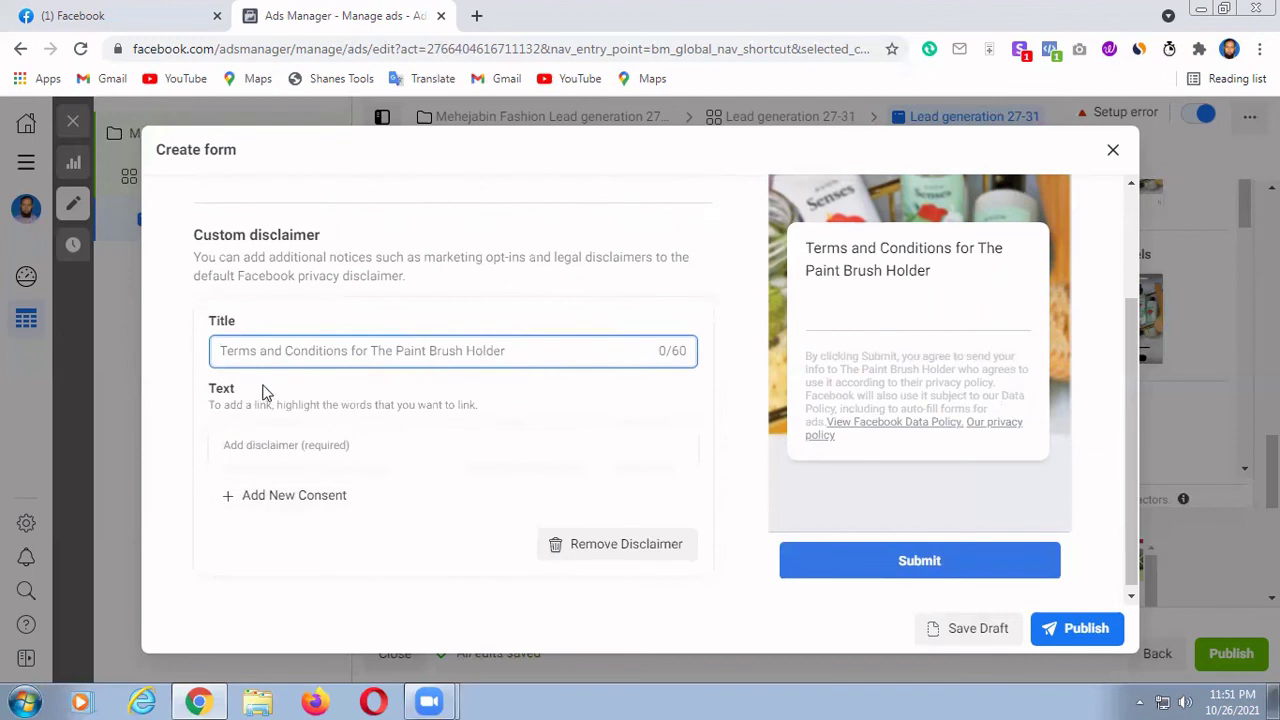
pyautogui.click(228, 443)
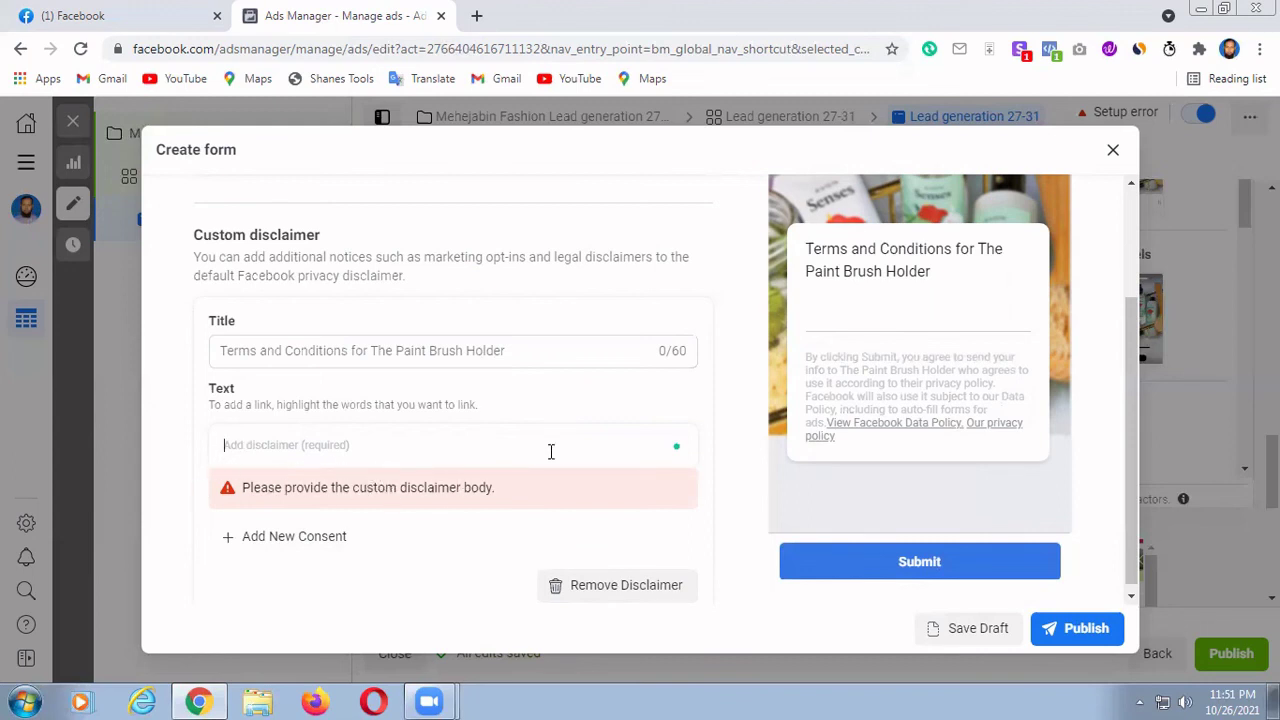
pyautogui.scroll(-1, 531, 474)
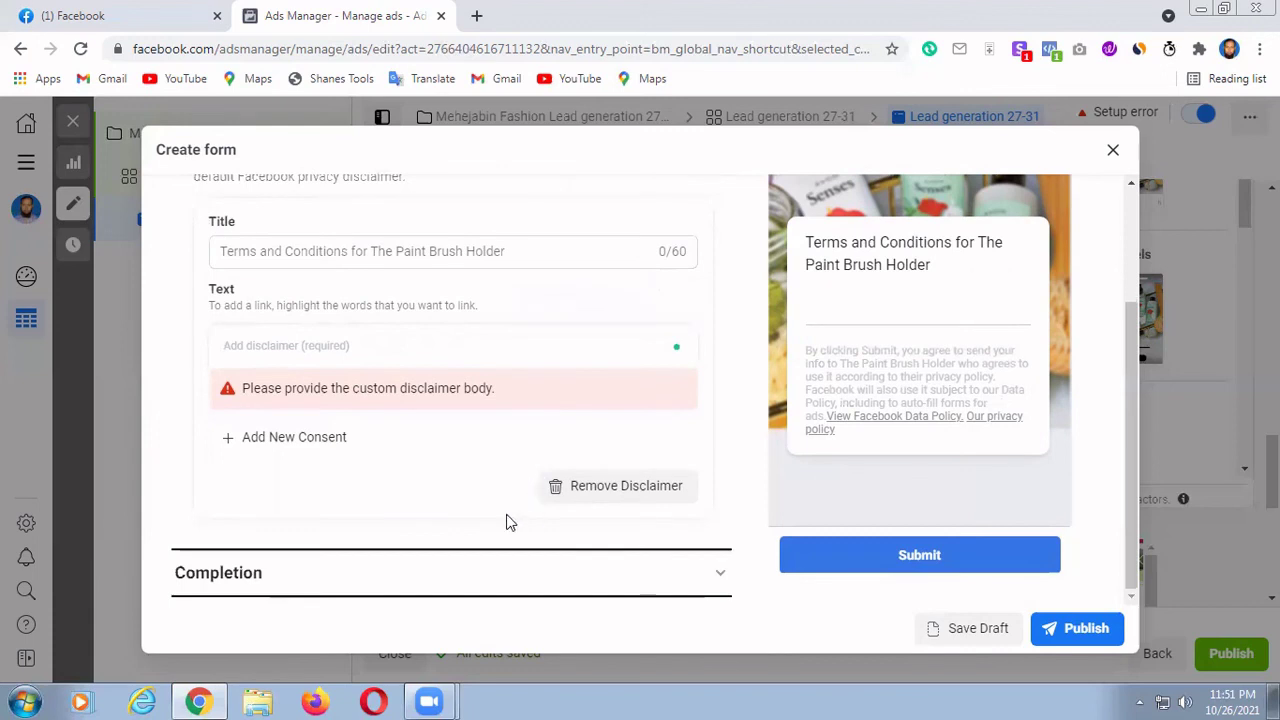
# Step: Open the Completion section and review the message for leads and the available call-to-action button types
pyautogui.click(721, 578)
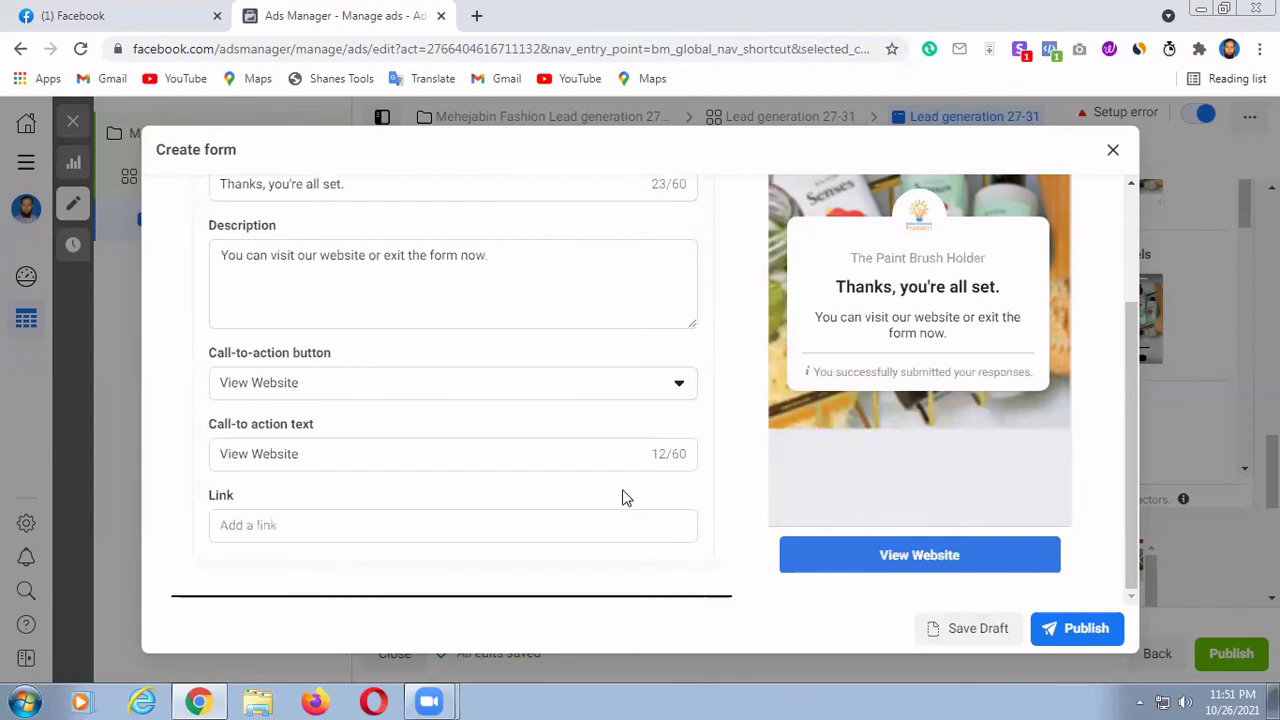
pyautogui.scroll(2, 623, 491)
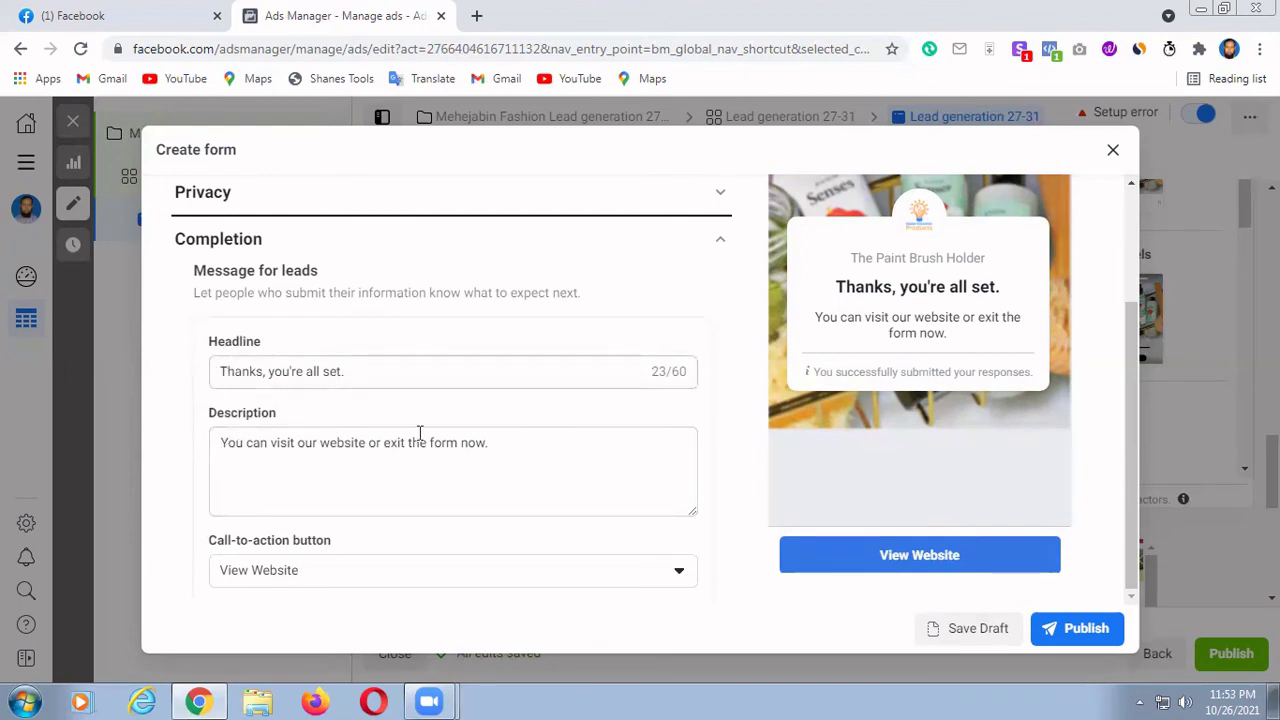
pyautogui.scroll(-2, 531, 489)
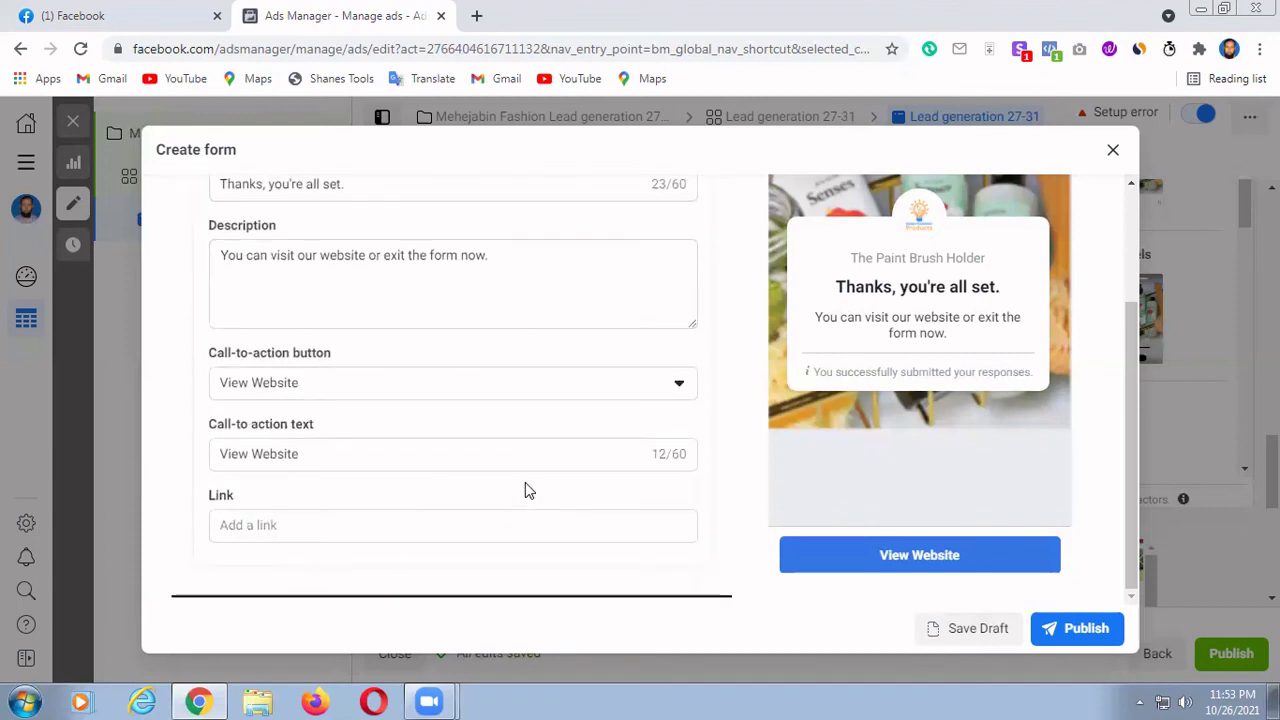
pyautogui.click(680, 386)
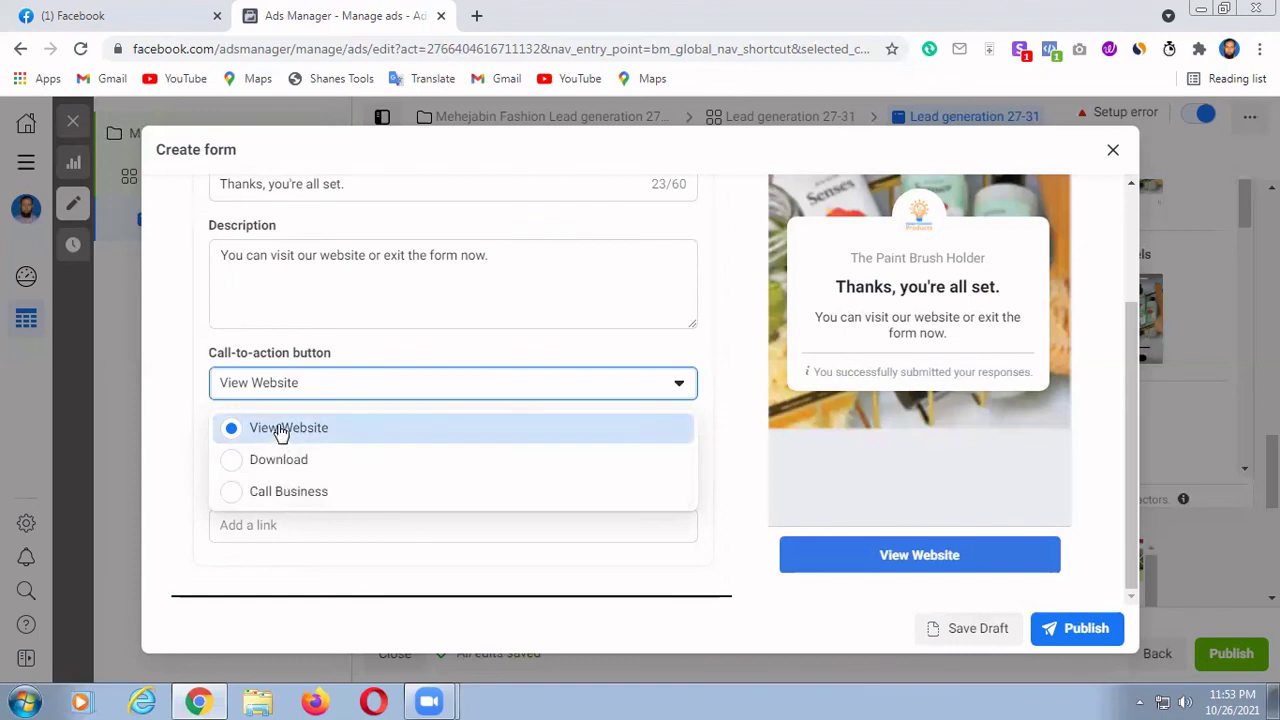
pyautogui.click(740, 394)
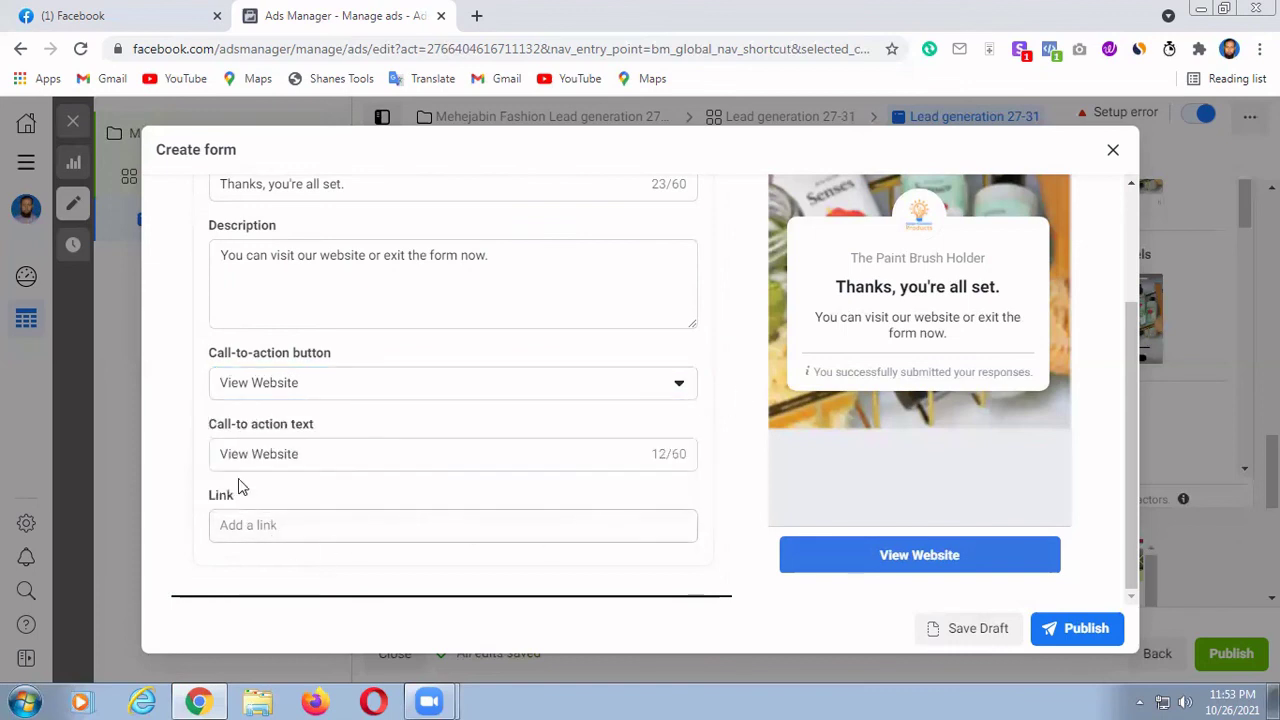
pyautogui.click(228, 527)
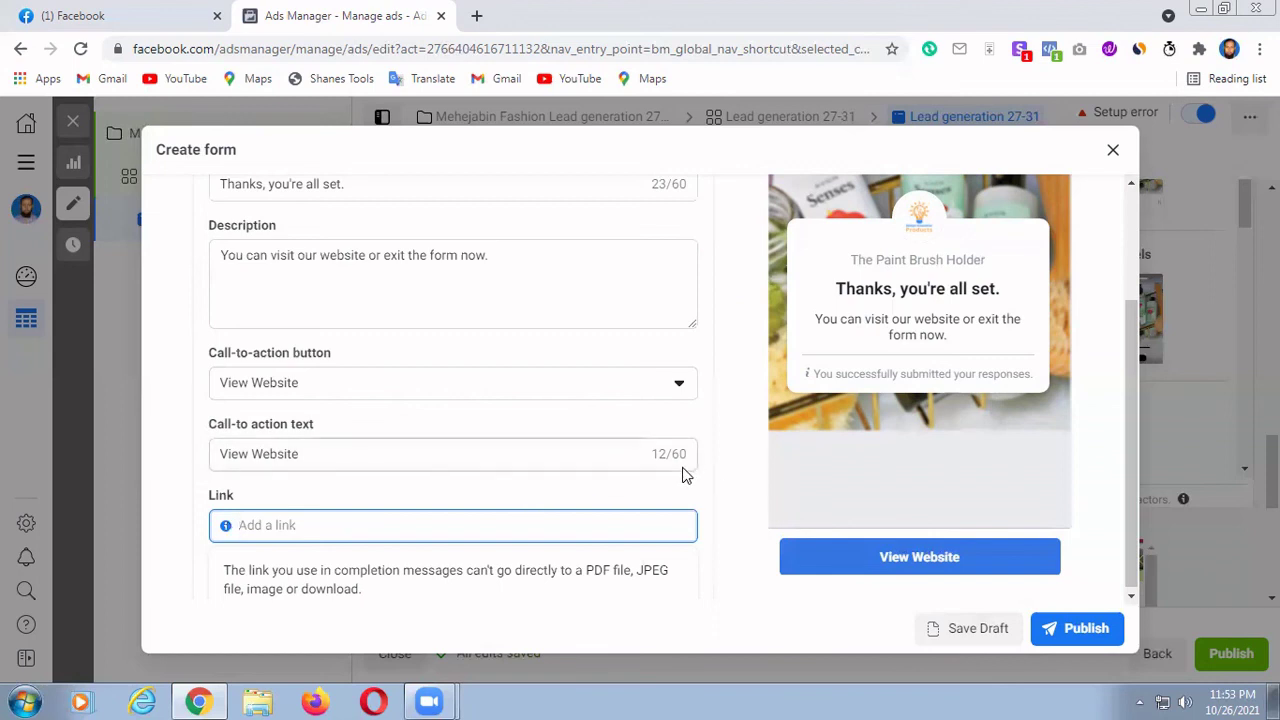
pyautogui.scroll(-1, 684, 475)
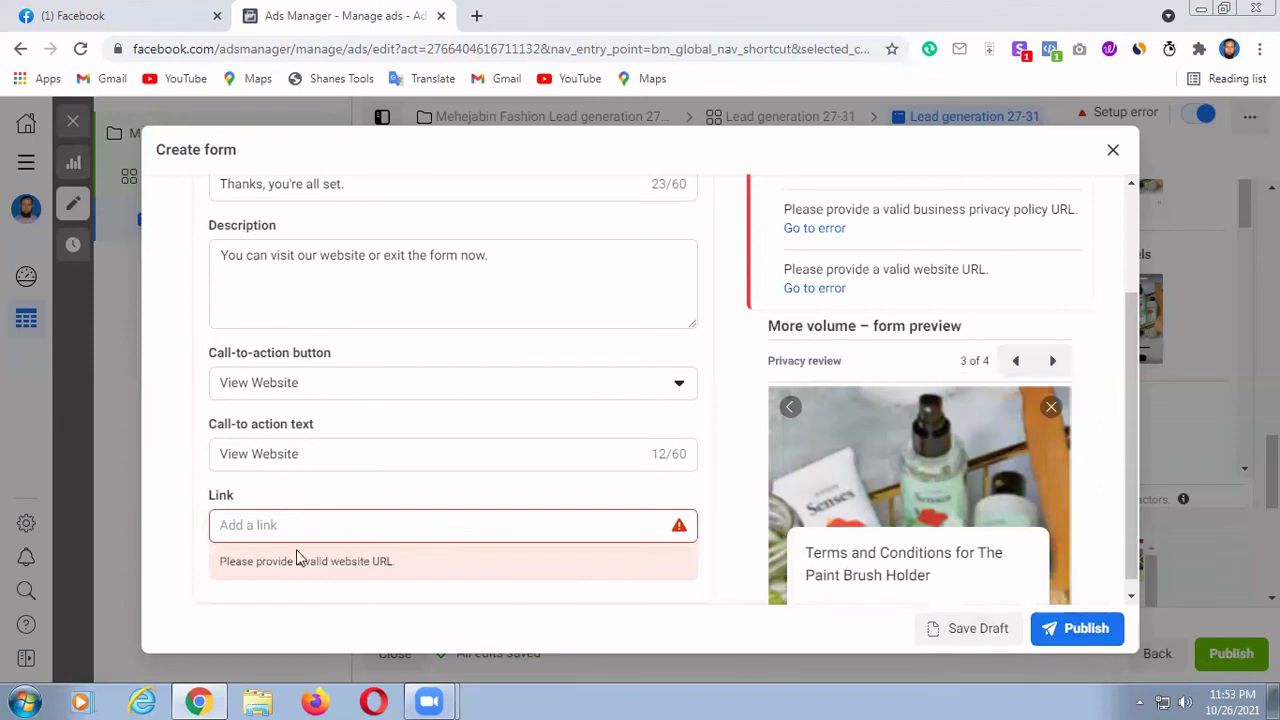
pyautogui.click(238, 524)
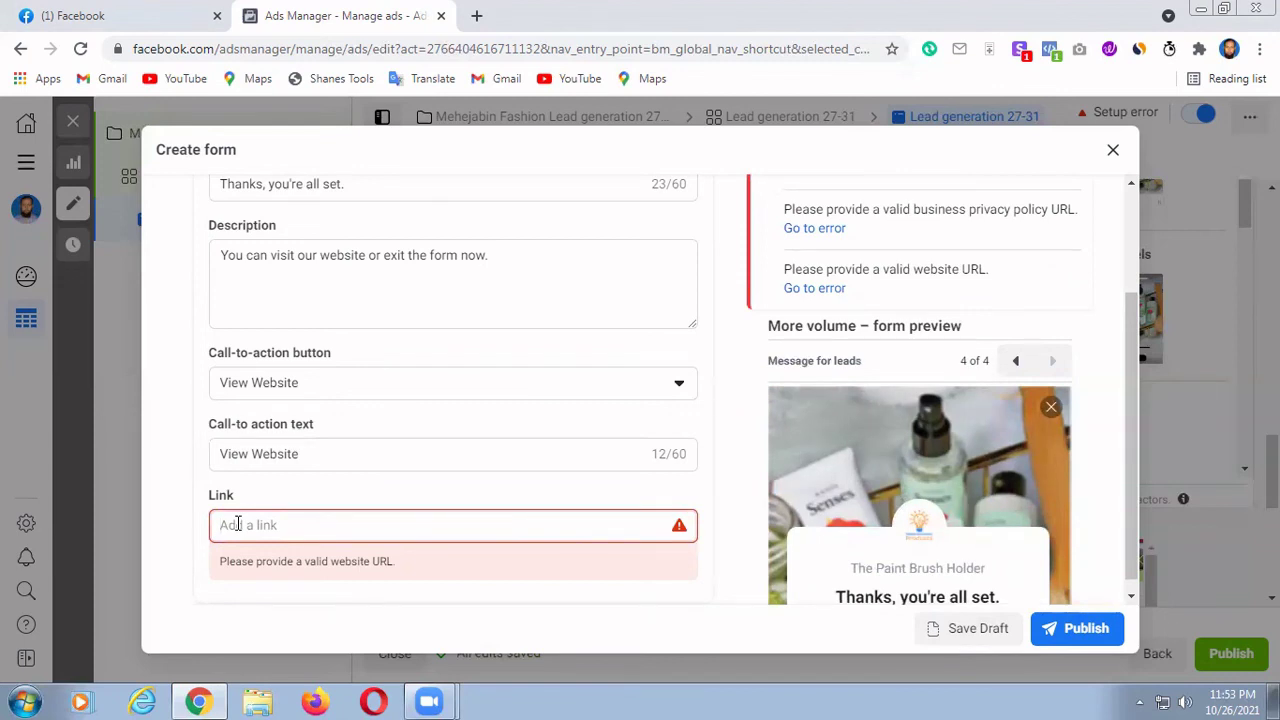
pyautogui.write('www.p')
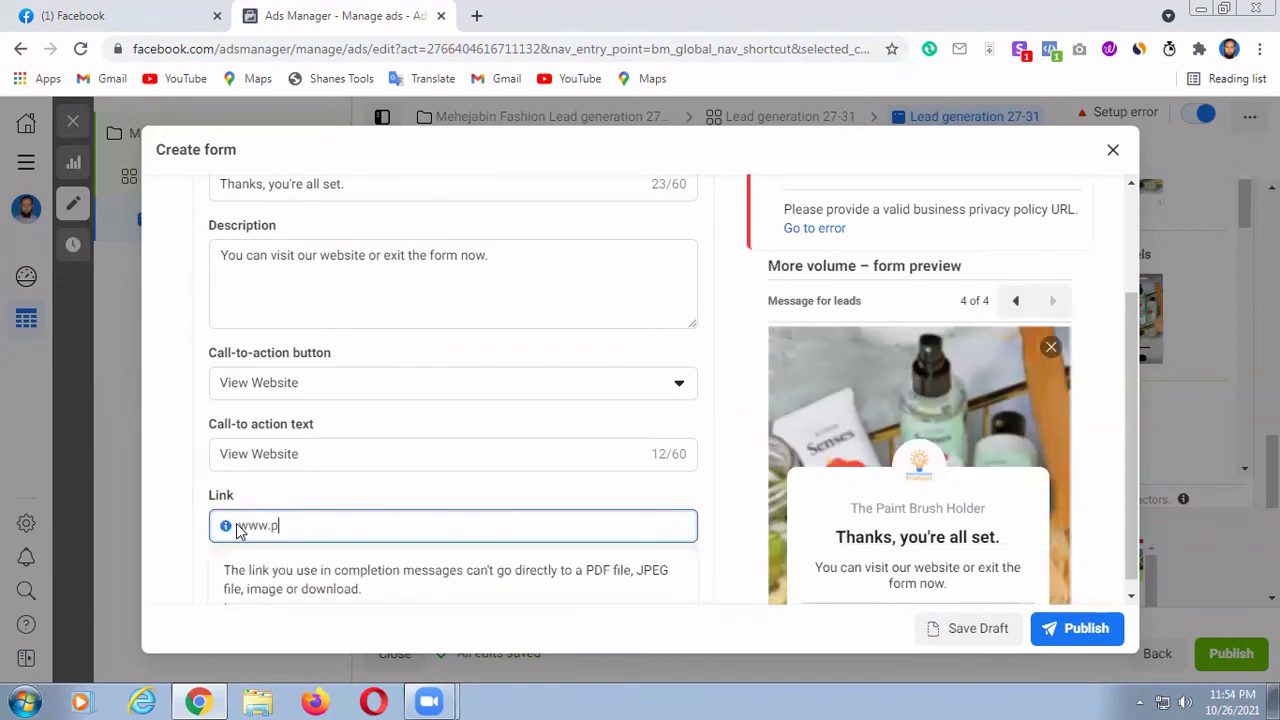
pyautogui.write('rothomalo.com')
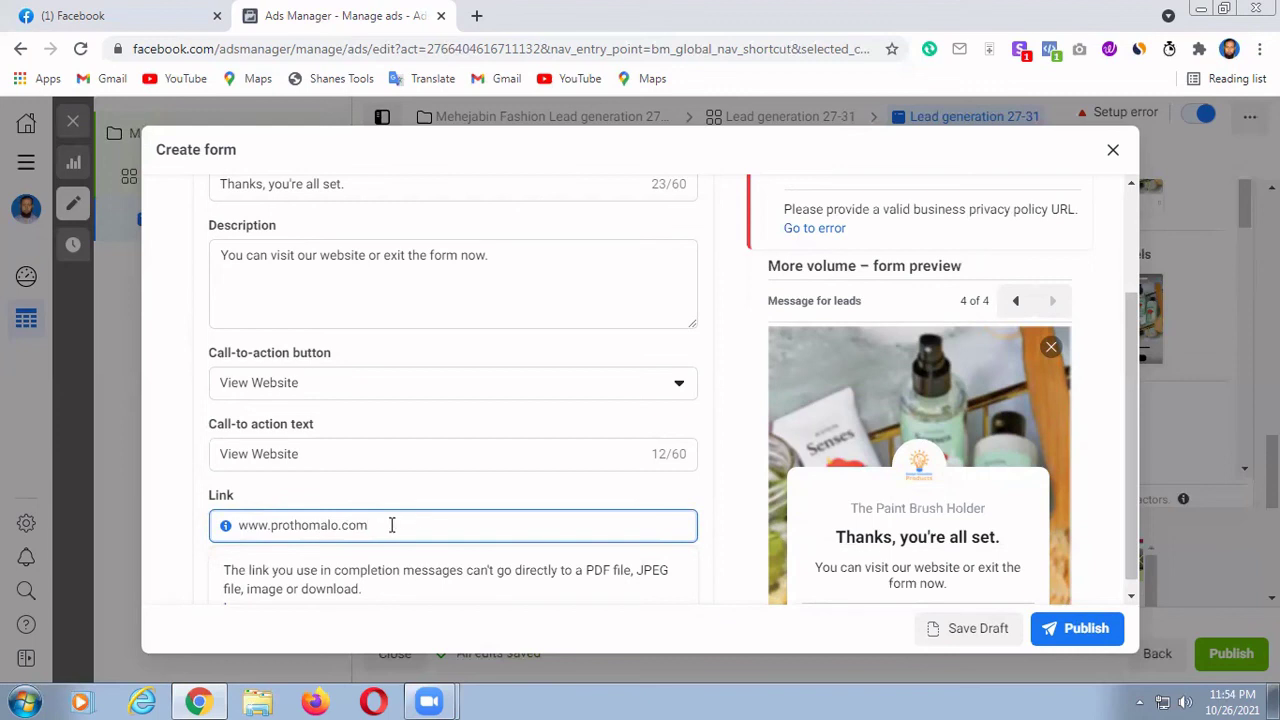
# Step: Try to publish the lead form, save it as a draft, and close the form editor
pyautogui.click(1076, 630)
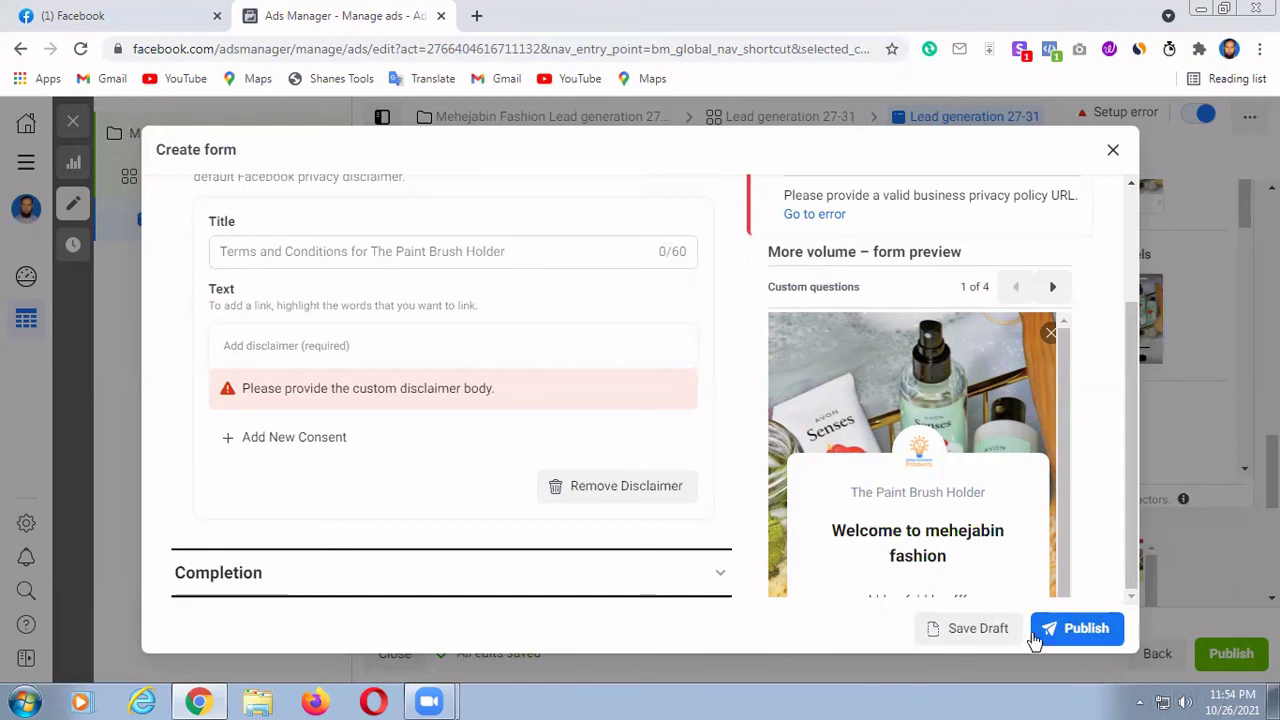
pyautogui.click(957, 628)
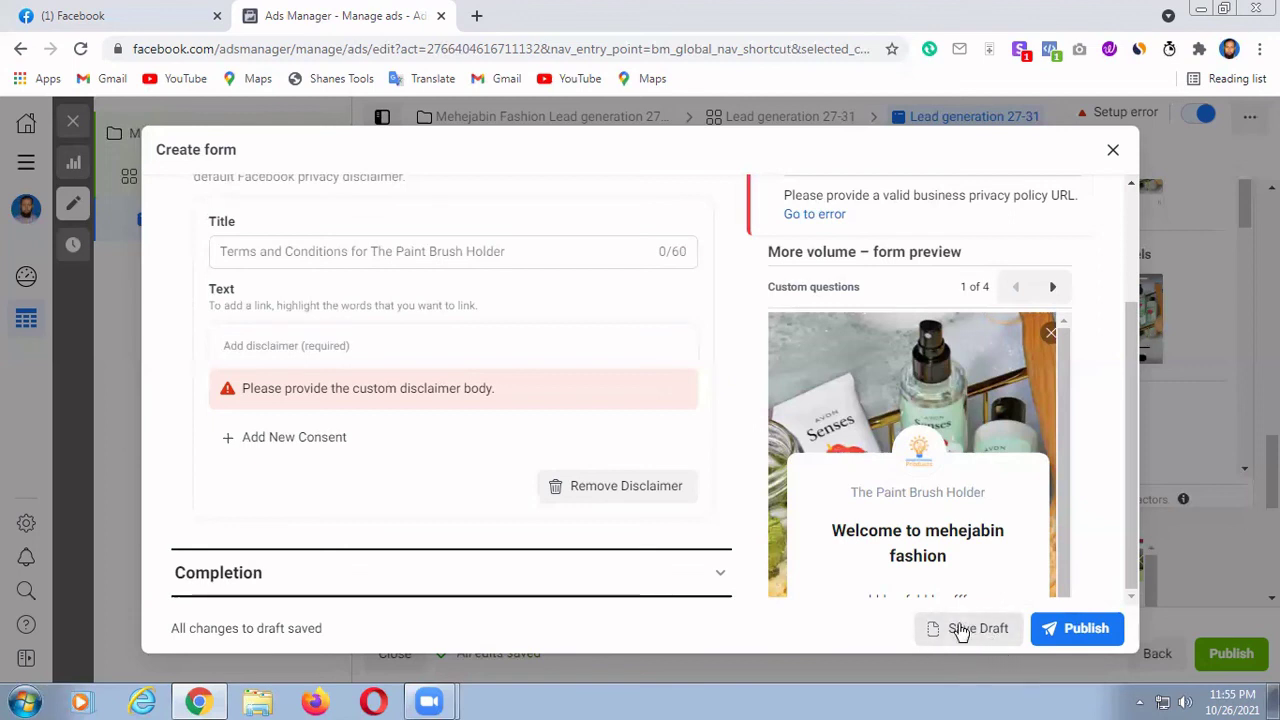
pyautogui.click(960, 628)
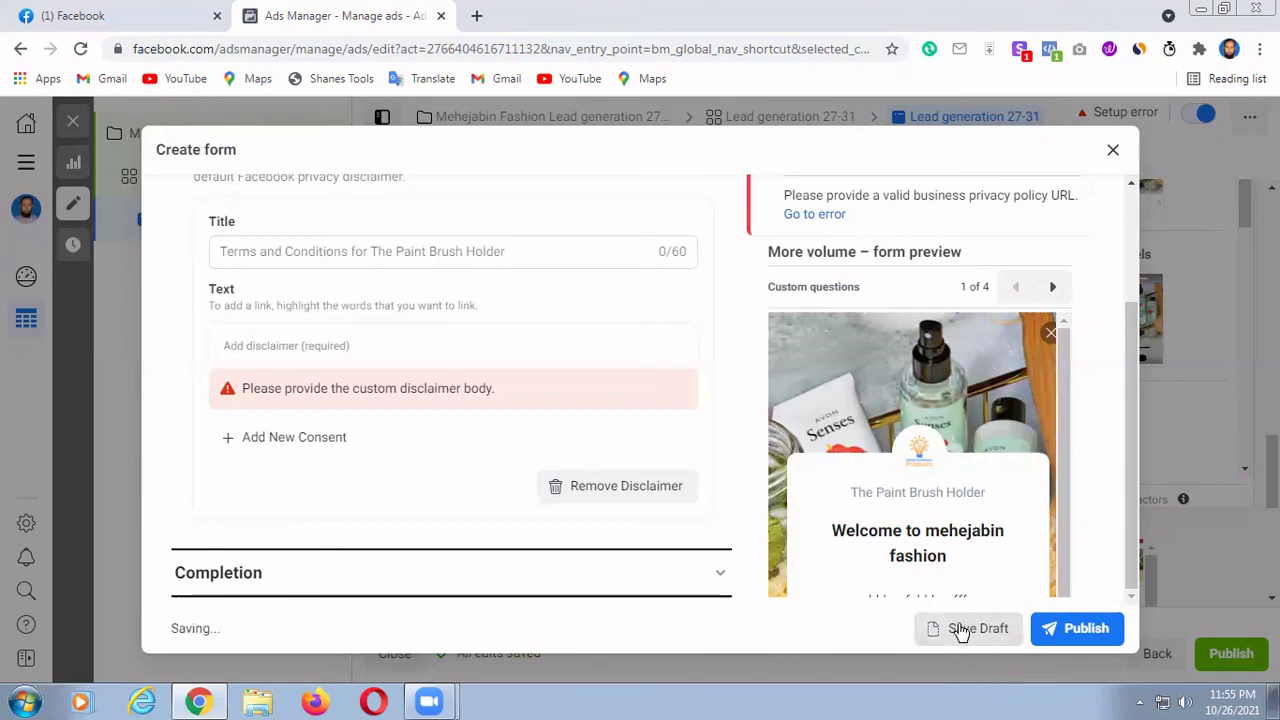
pyautogui.click(1115, 153)
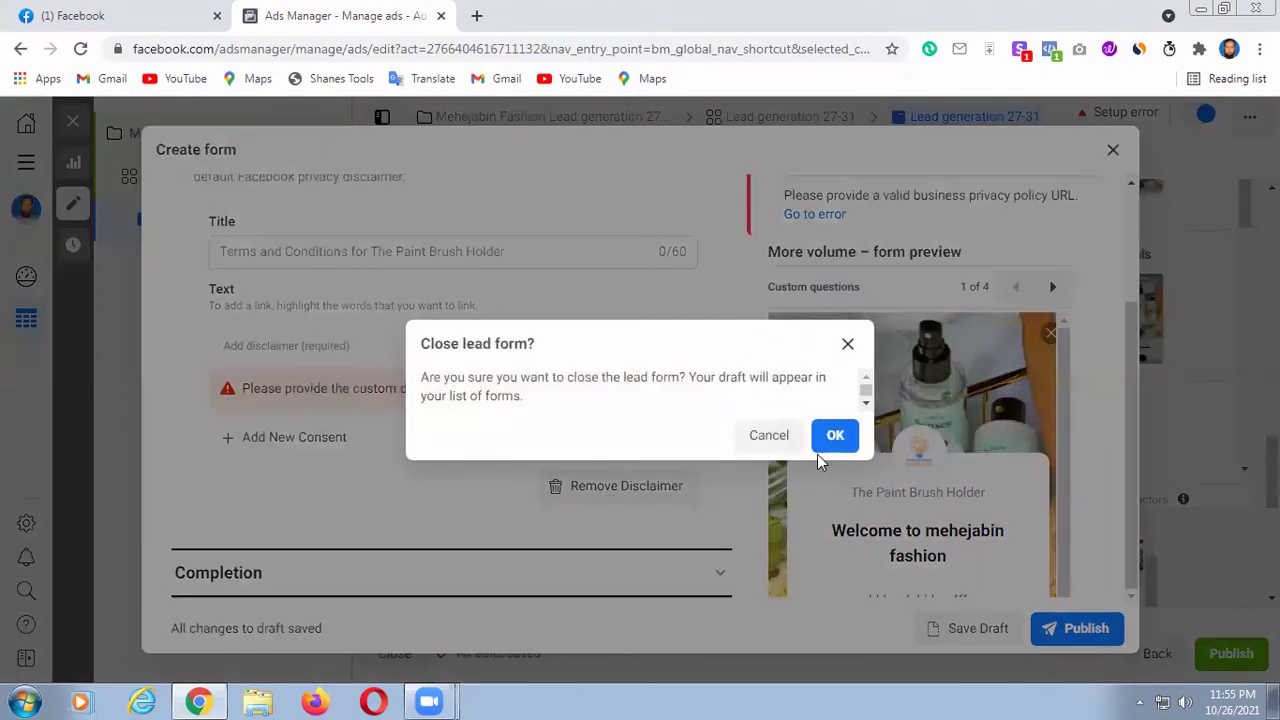
pyautogui.click(835, 437)
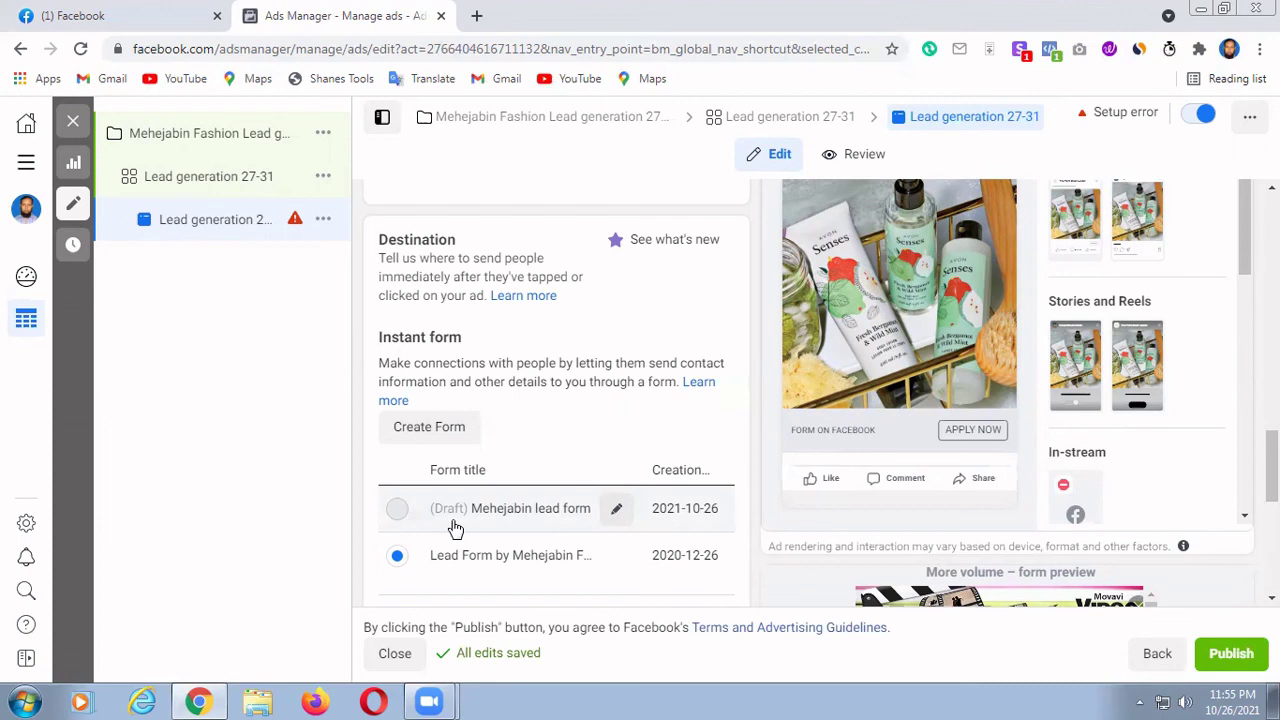
# Step: Review the ad's instant form list, display link and tracking settings, and the setup error shown beside the preview
pyautogui.scroll(-1, 697, 452)
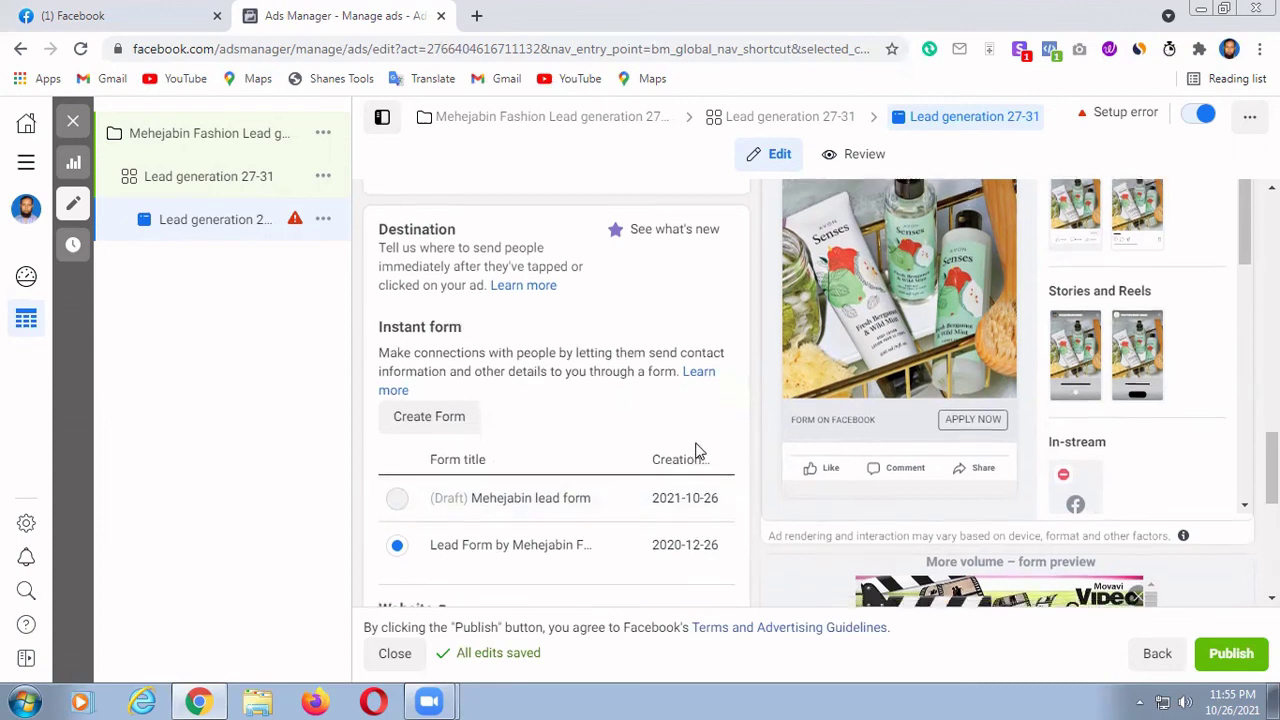
pyautogui.scroll(-5, 697, 452)
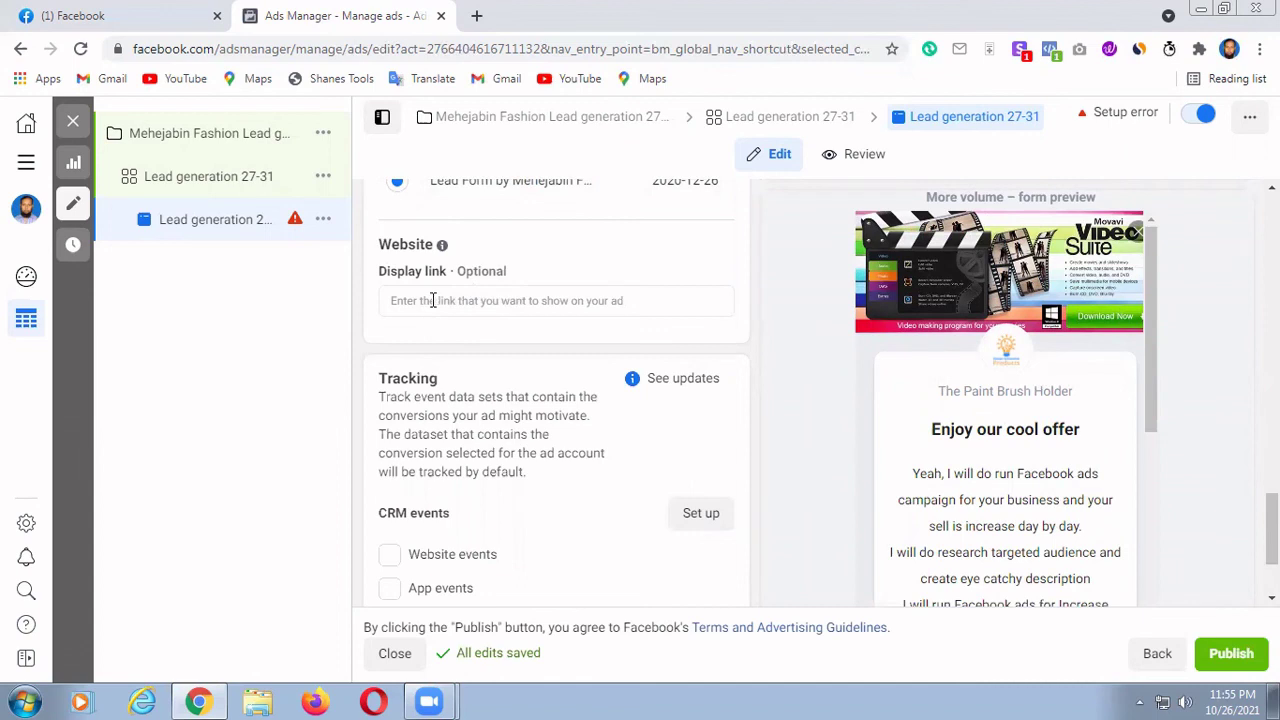
pyautogui.scroll(-3, 551, 495)
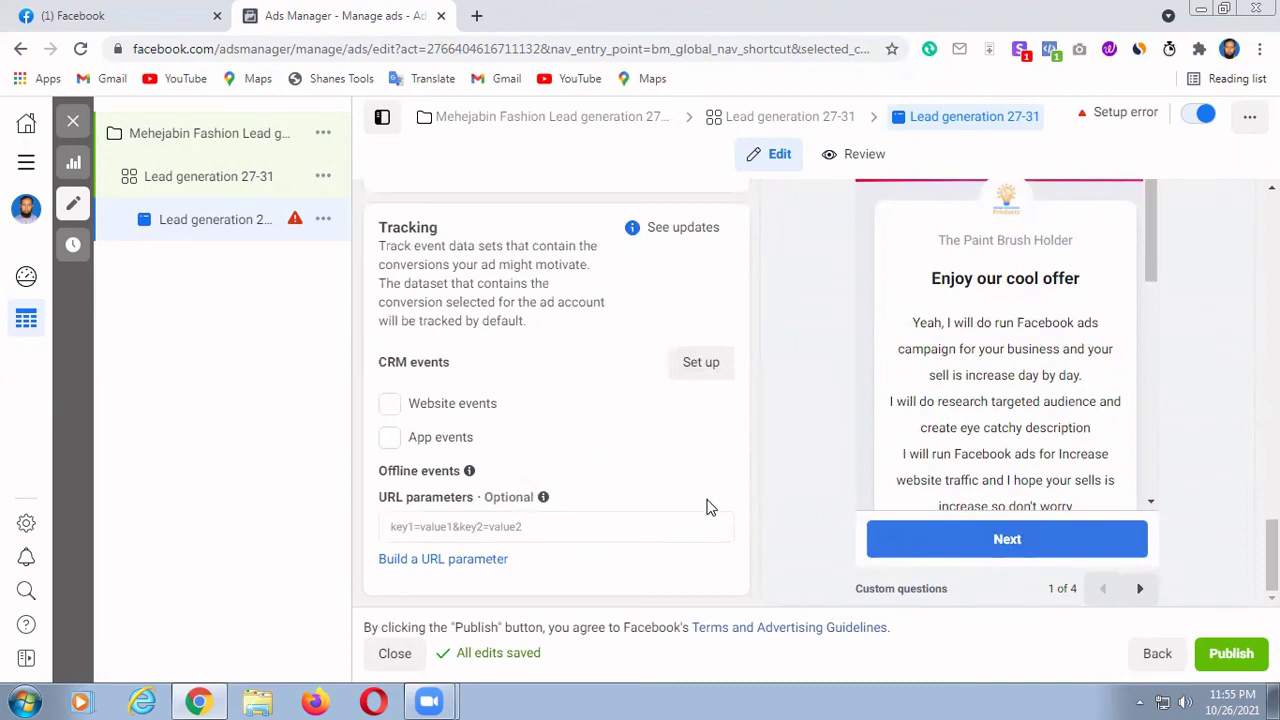
pyautogui.scroll(10, 707, 508)
pyautogui.scroll(3, 707, 508)
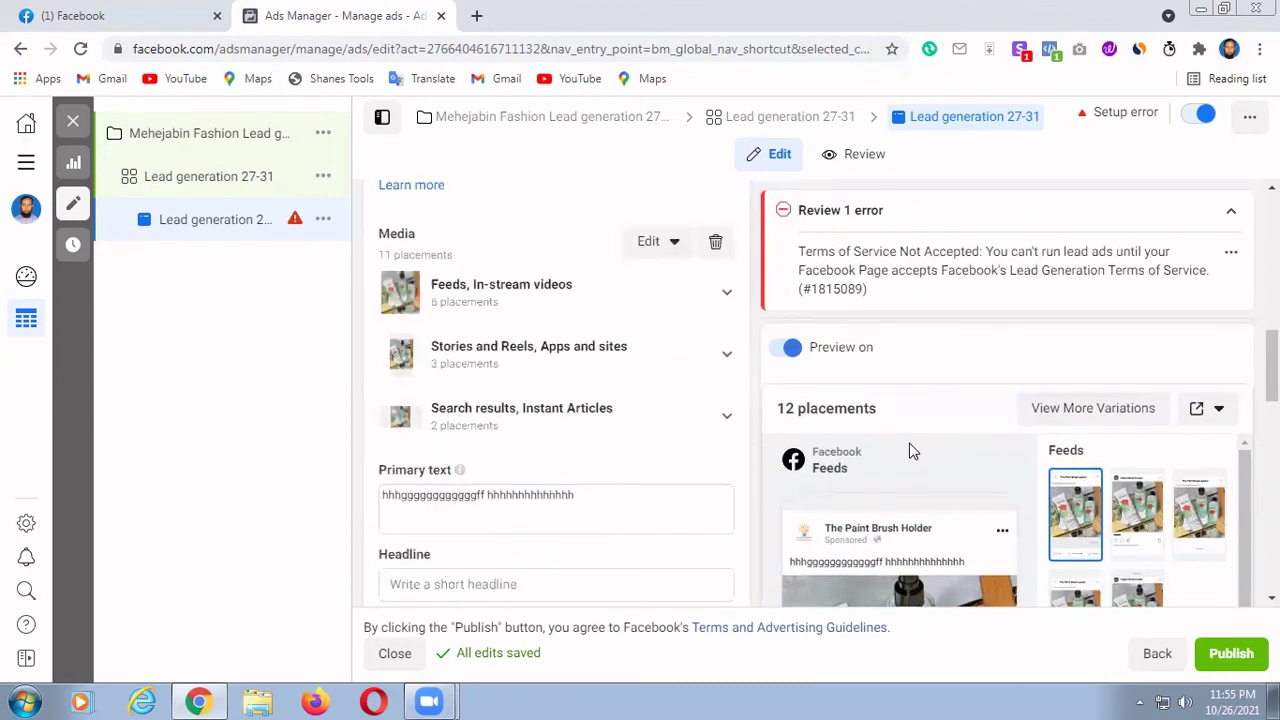
# Step: Expand the Facebook Feeds ad preview, check its text, image and call-to-action button, and close the preview
pyautogui.moveTo(927, 457)
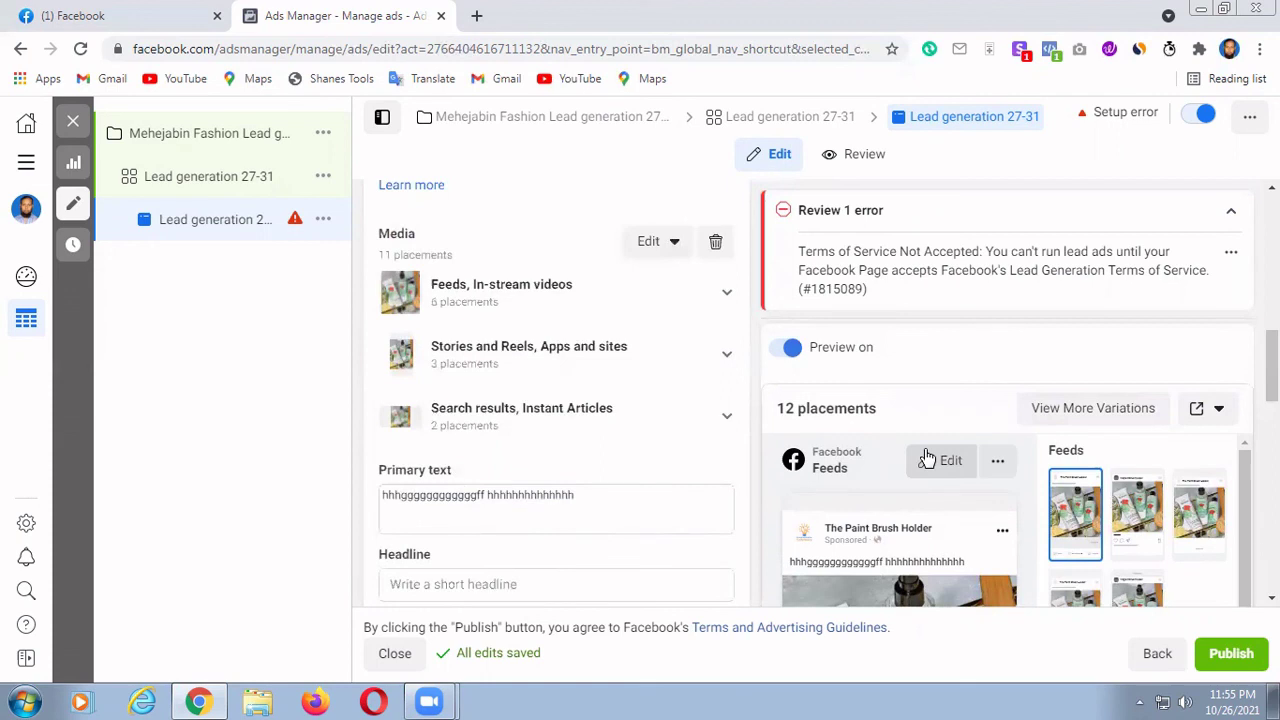
pyautogui.click(999, 462)
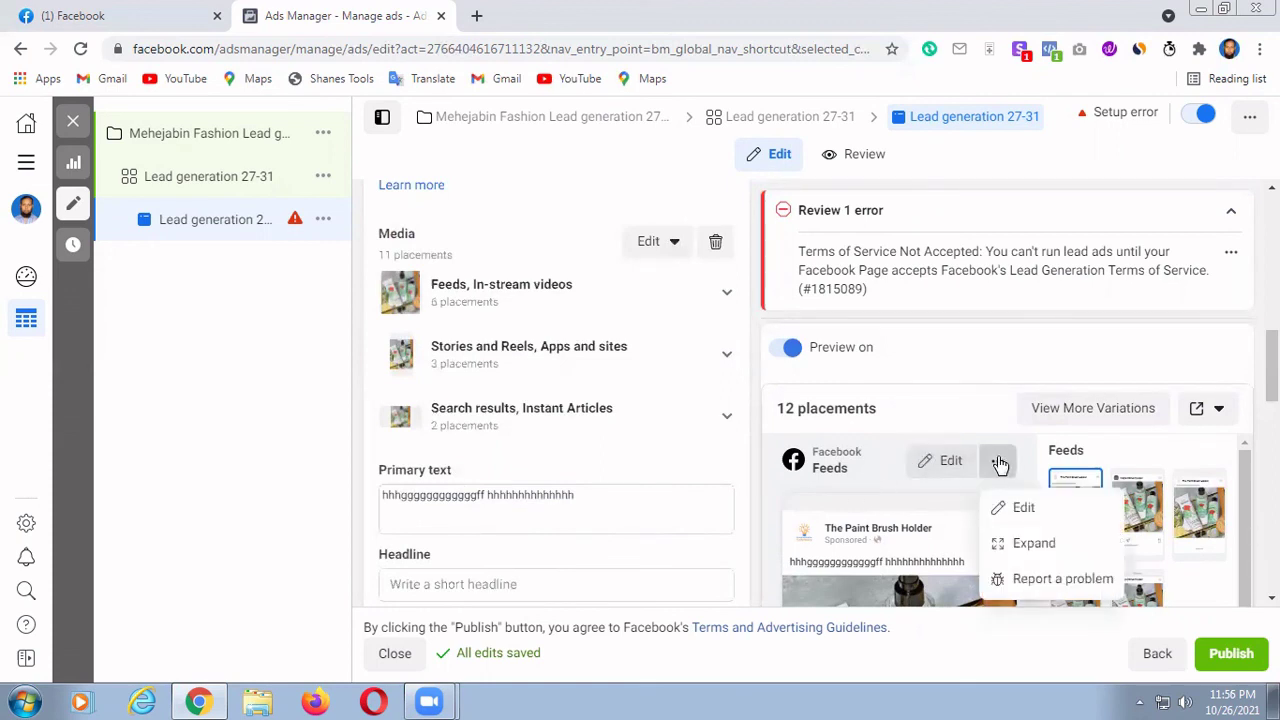
pyautogui.click(1015, 545)
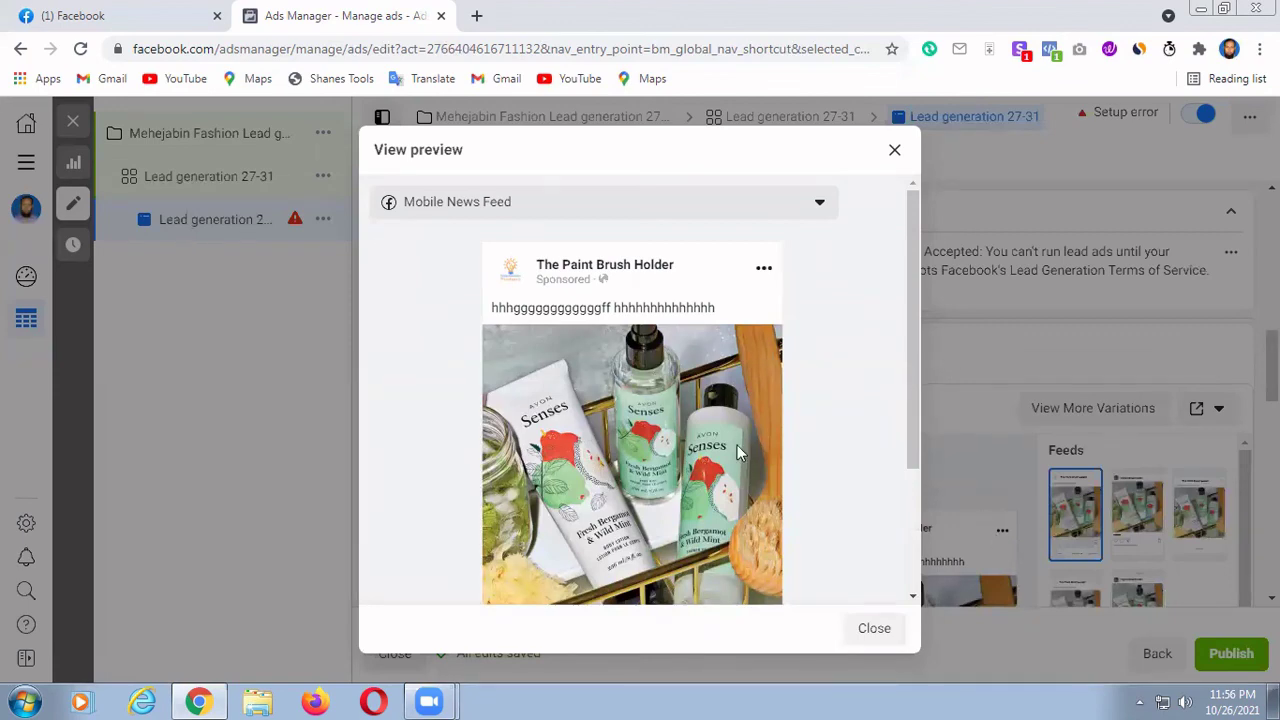
pyautogui.scroll(-5, 737, 445)
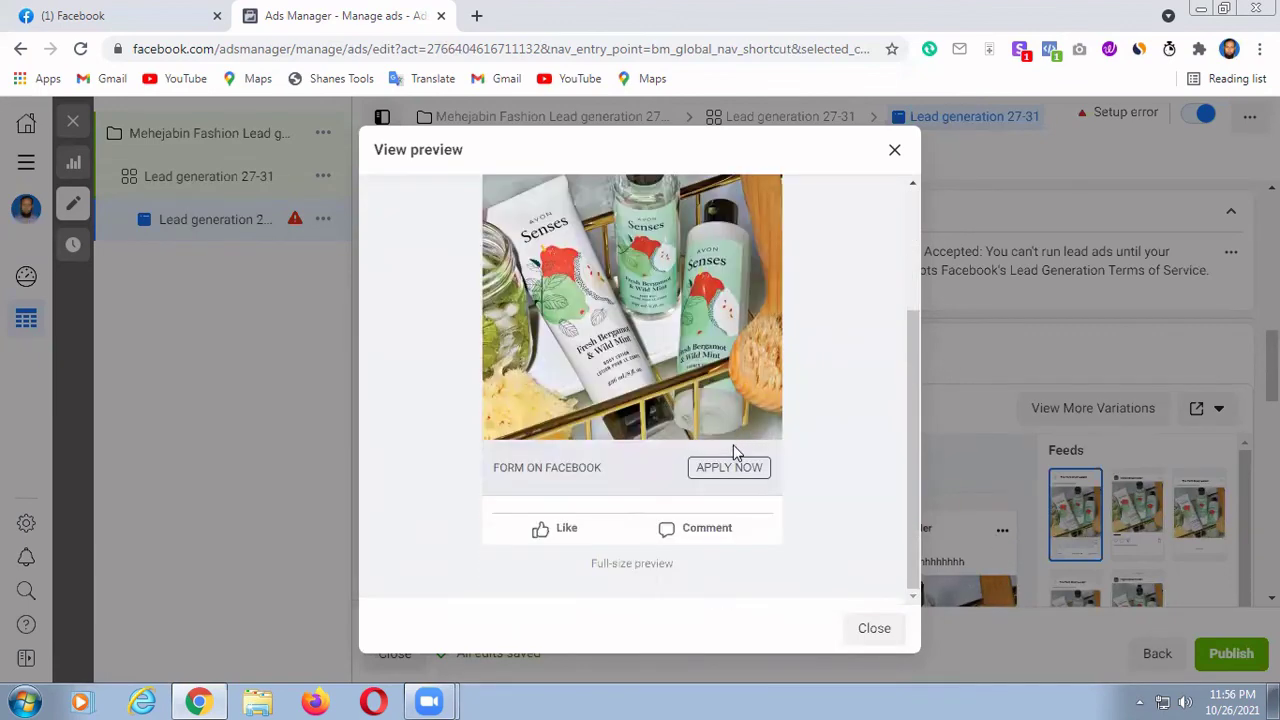
pyautogui.scroll(5, 733, 446)
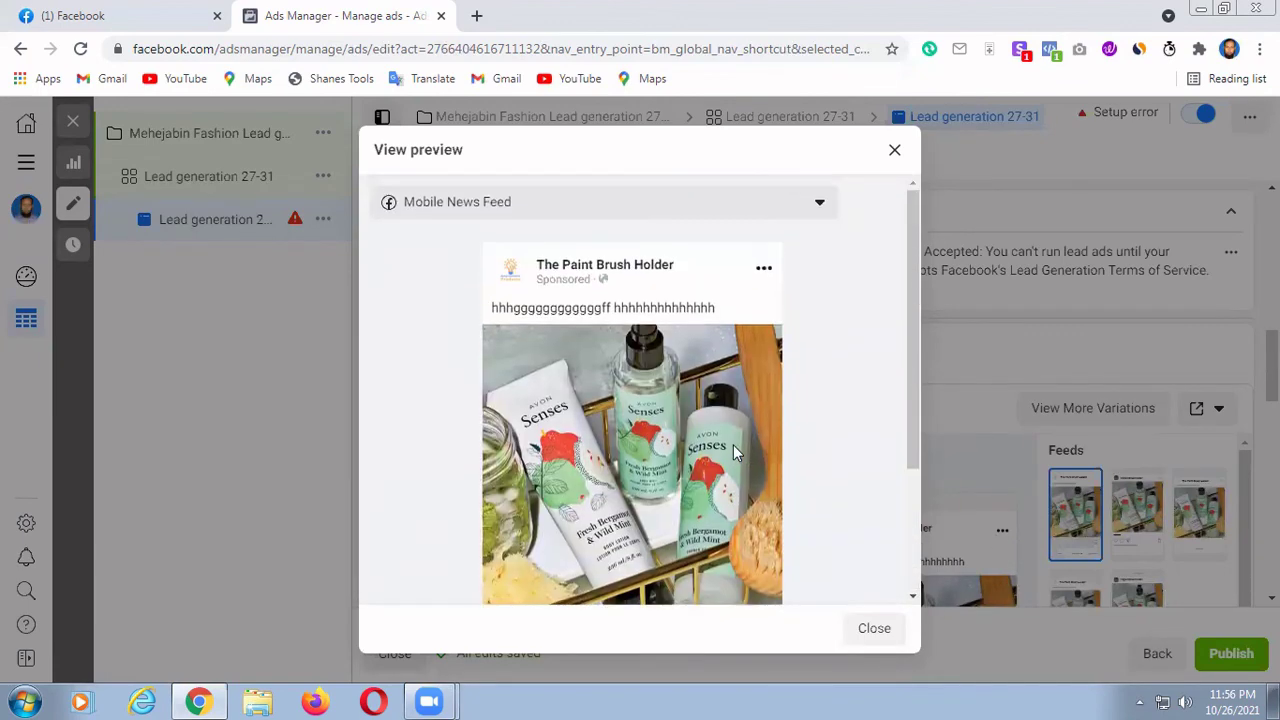
pyautogui.click(893, 153)
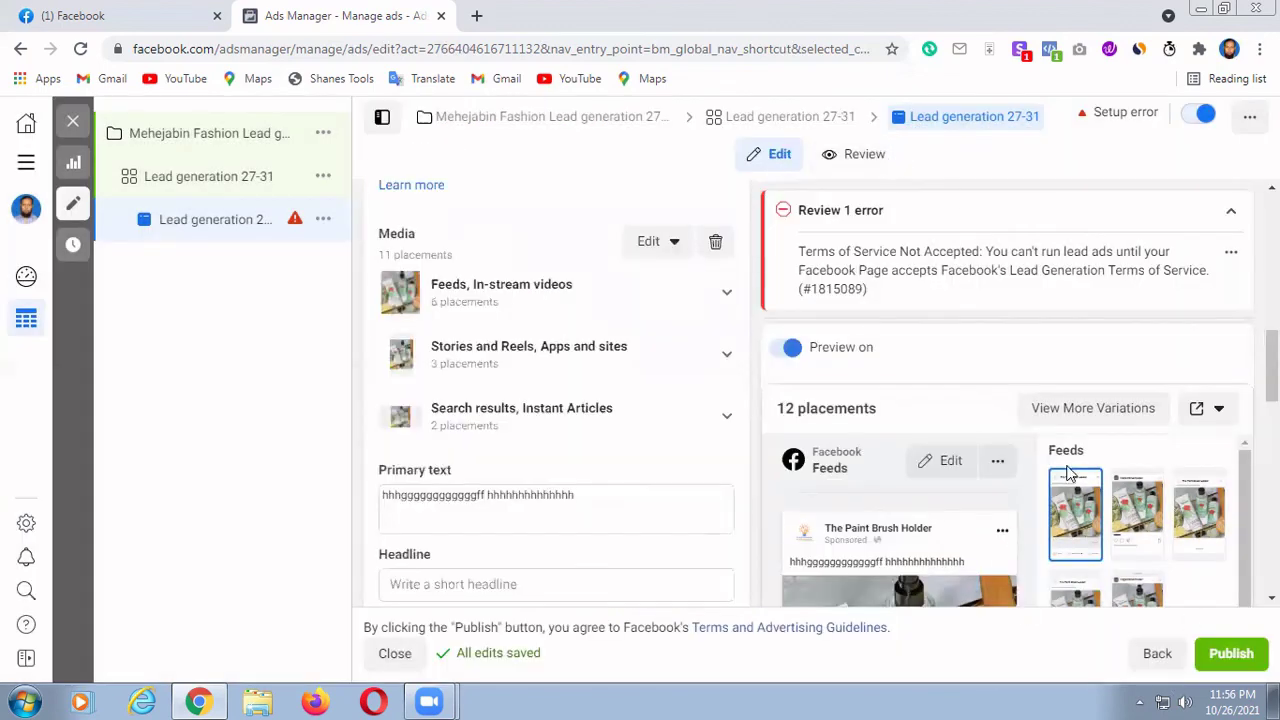
# Step: Examine the ad's preview thumbnails for the Feeds, Stories and Reels, In-stream, Search, In-article, and Apps and sites placements
pyautogui.scroll(-5, 1104, 482)
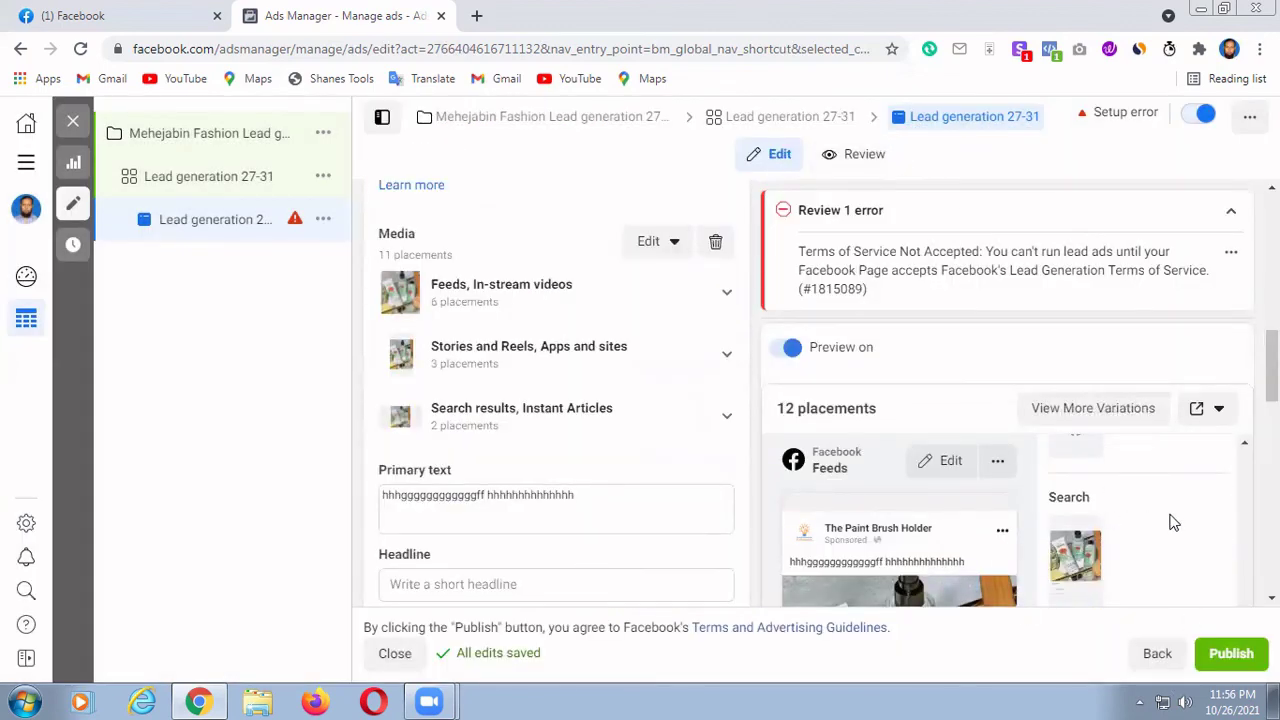
pyautogui.scroll(-8, 1174, 522)
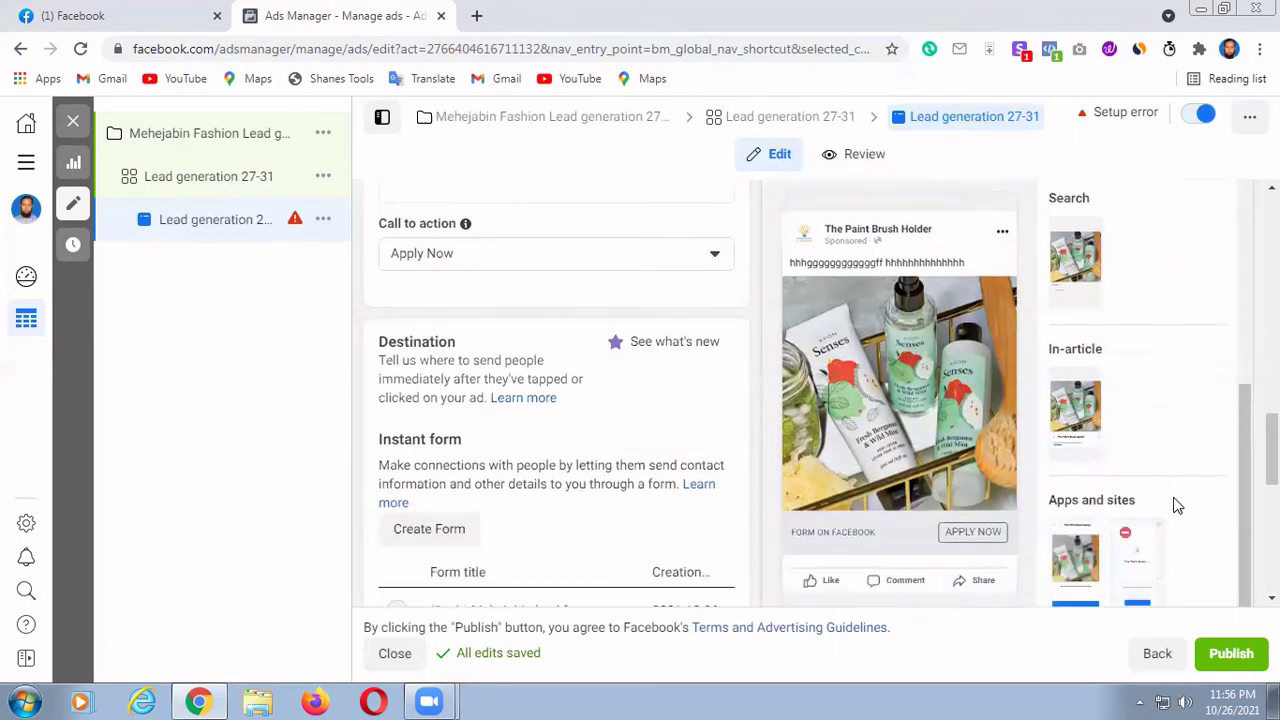
pyautogui.scroll(-2, 1174, 506)
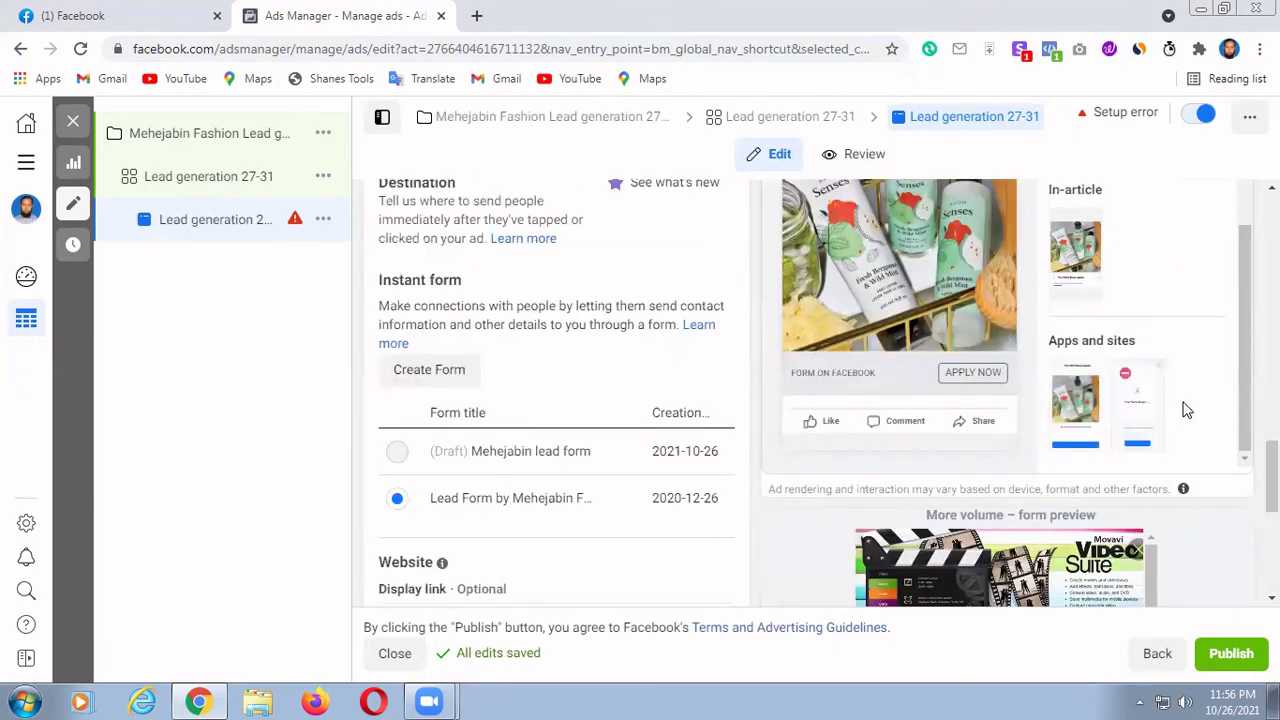
pyautogui.scroll(-1, 1183, 404)
pyautogui.scroll(1, 1177, 400)
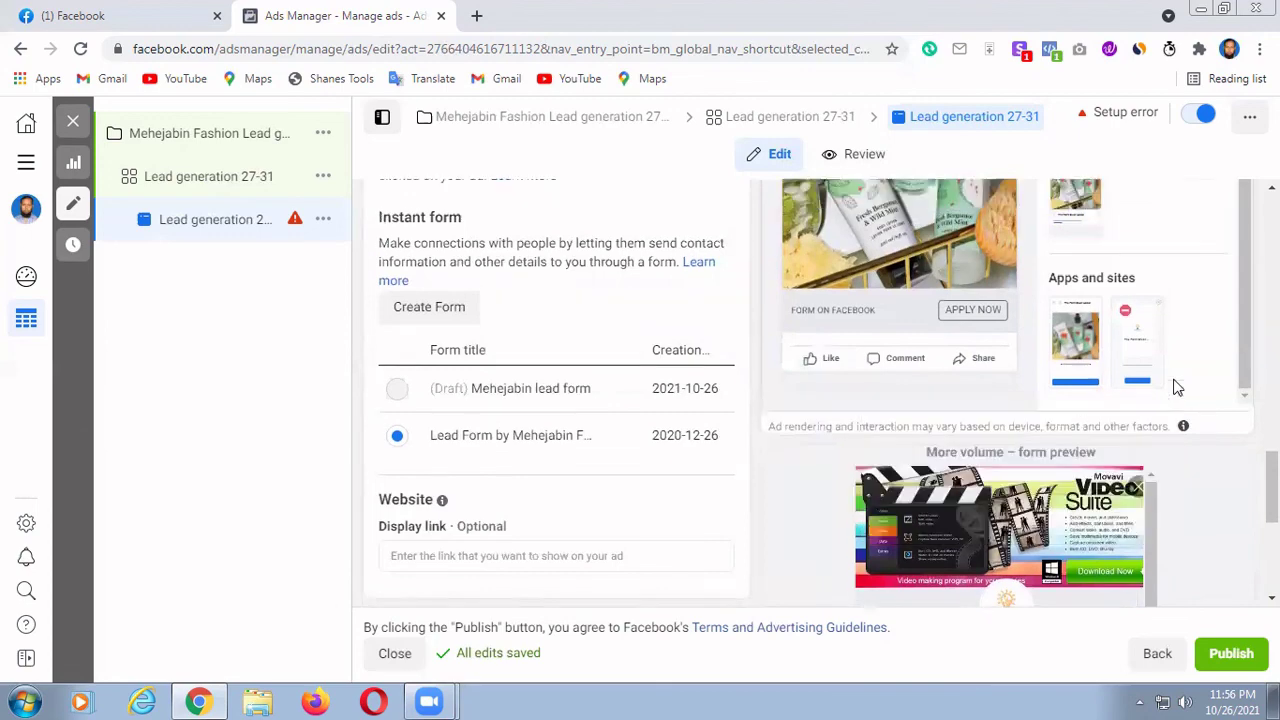
pyautogui.scroll(2, 1183, 388)
pyautogui.scroll(3, 1193, 451)
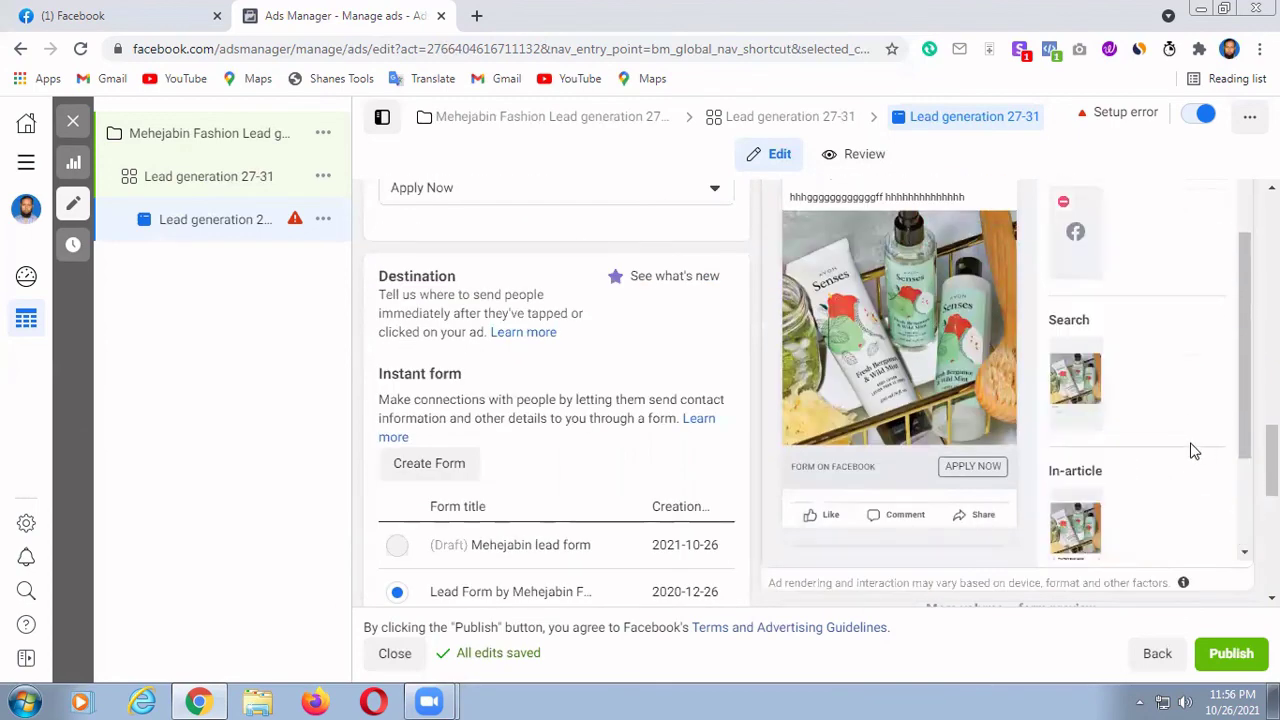
pyautogui.scroll(3, 1193, 451)
pyautogui.scroll(1, 1196, 349)
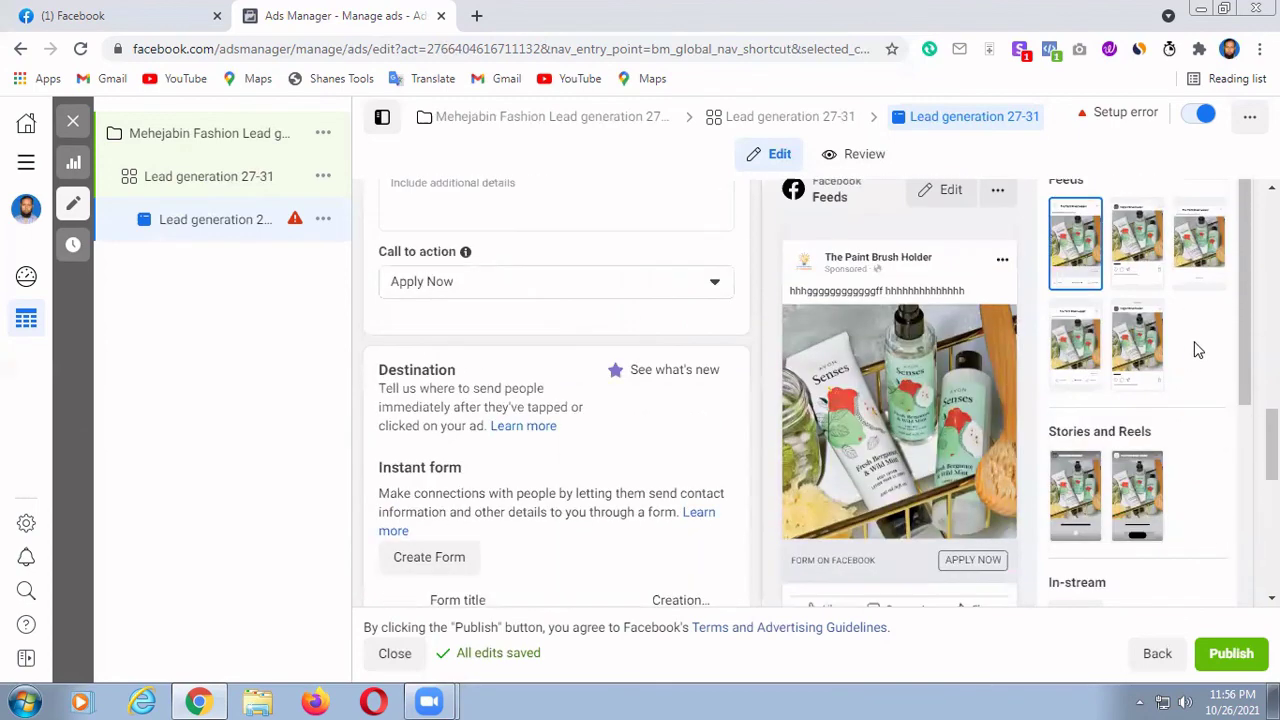
pyautogui.scroll(2, 1196, 349)
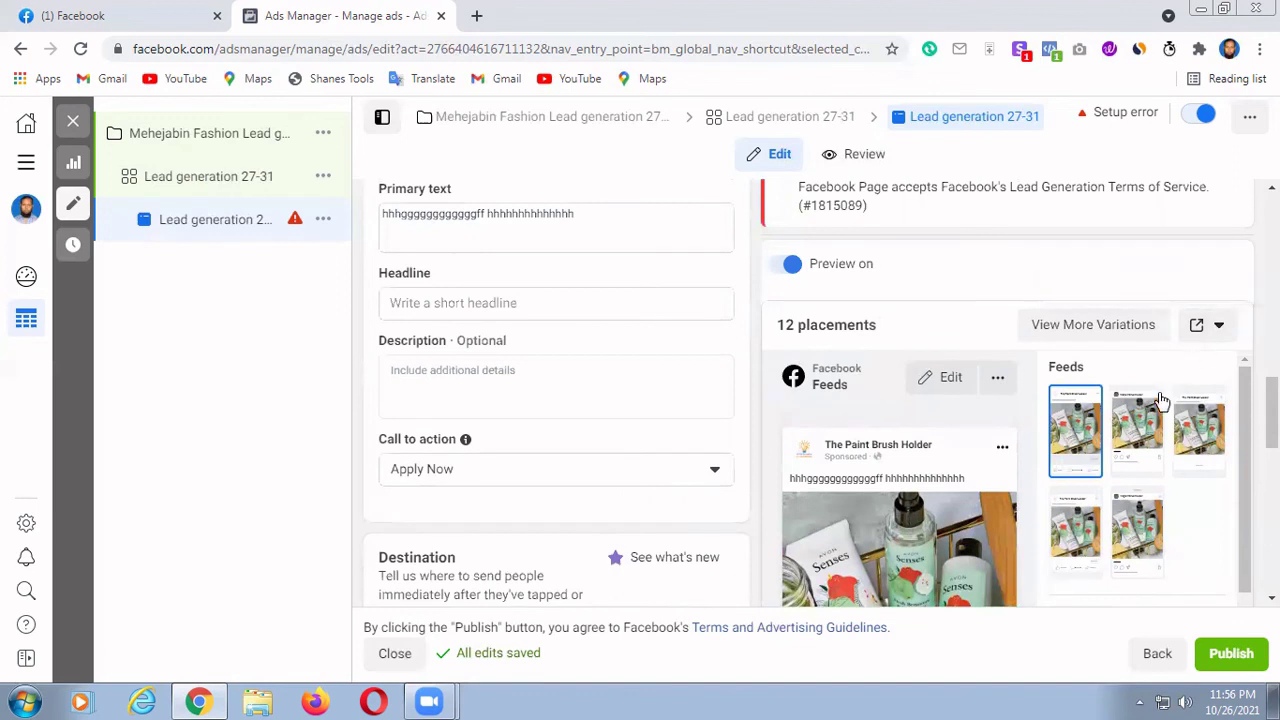